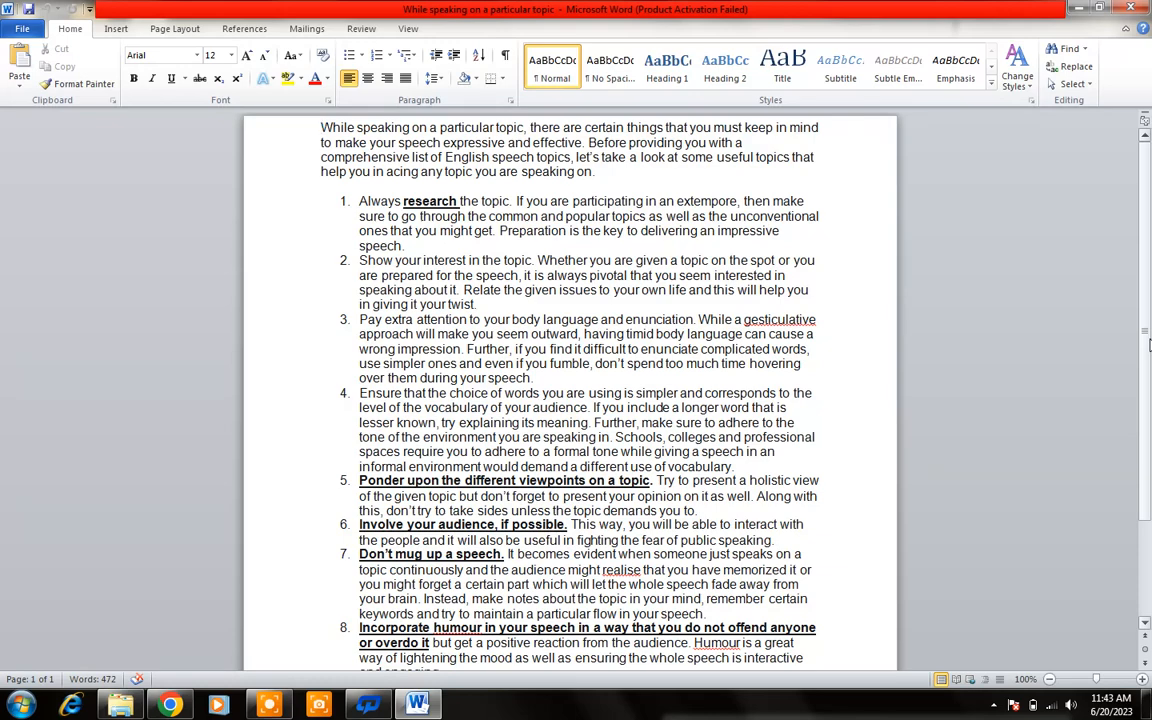
# - Browse the built-in document themes and apply the Flow theme with the whole document selected
pyautogui.moveTo(1147, 341)
pyautogui.mouseDown()
pyautogui.moveTo(1150, 465)
pyautogui.moveTo(1150, 342)
pyautogui.mouseUp()
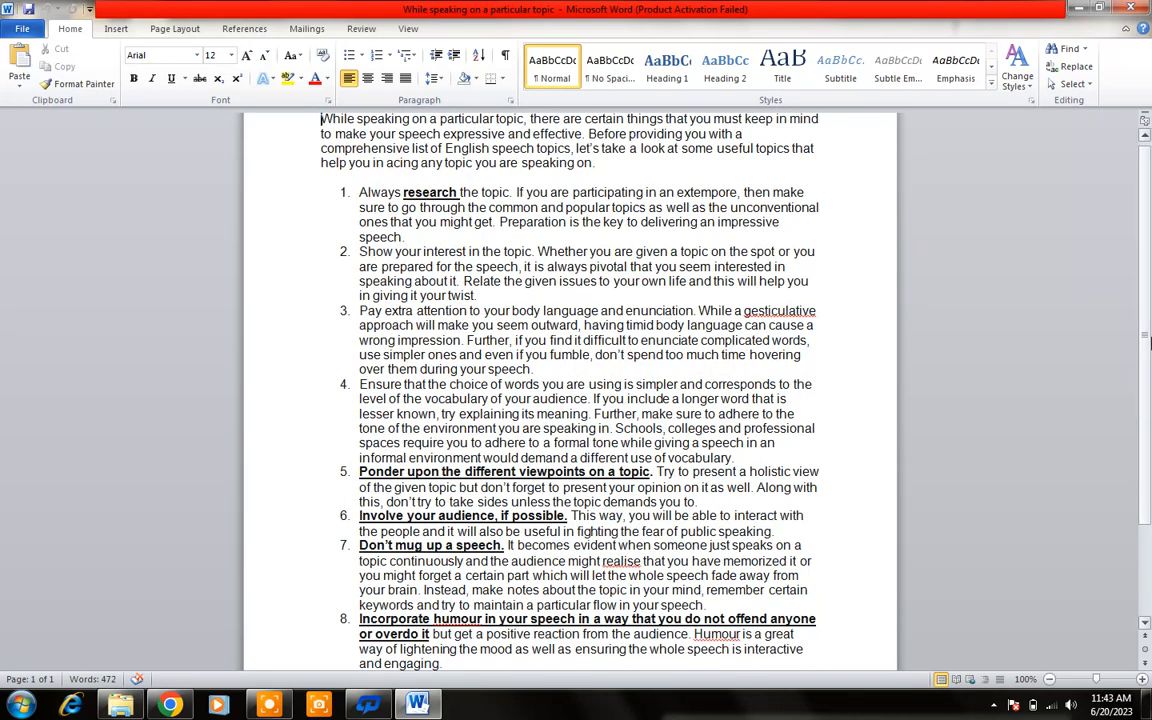
pyautogui.click(182, 29)
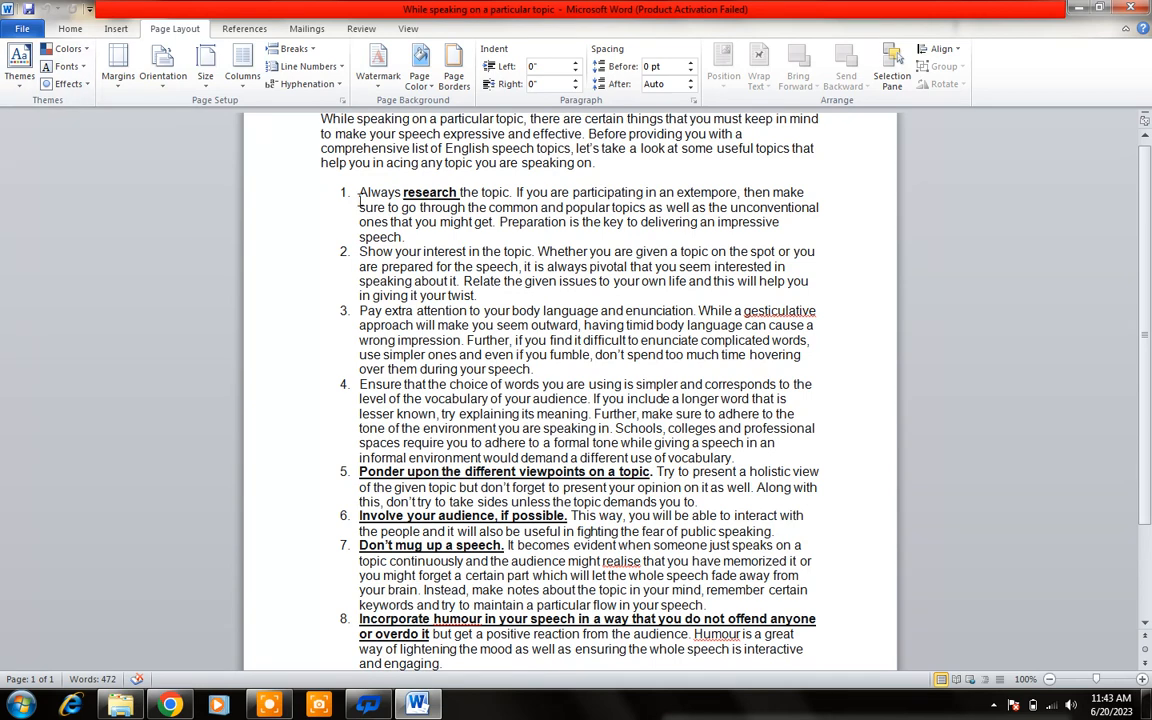
pyautogui.click(22, 85)
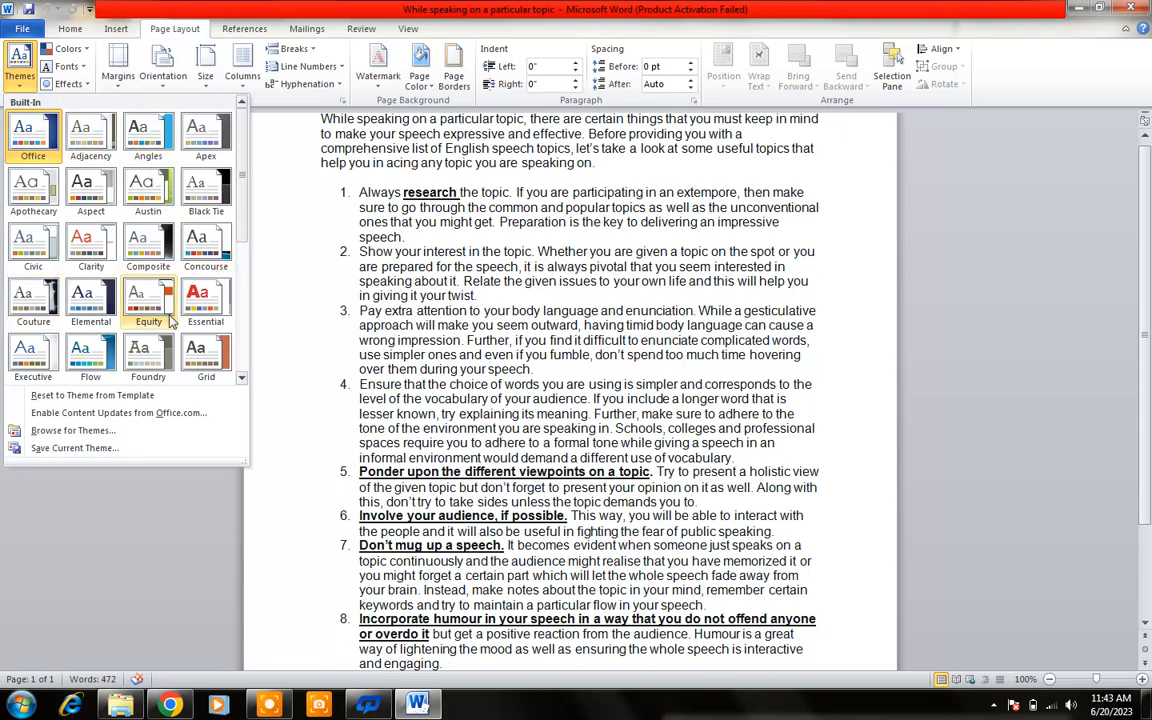
pyautogui.click(323, 384)
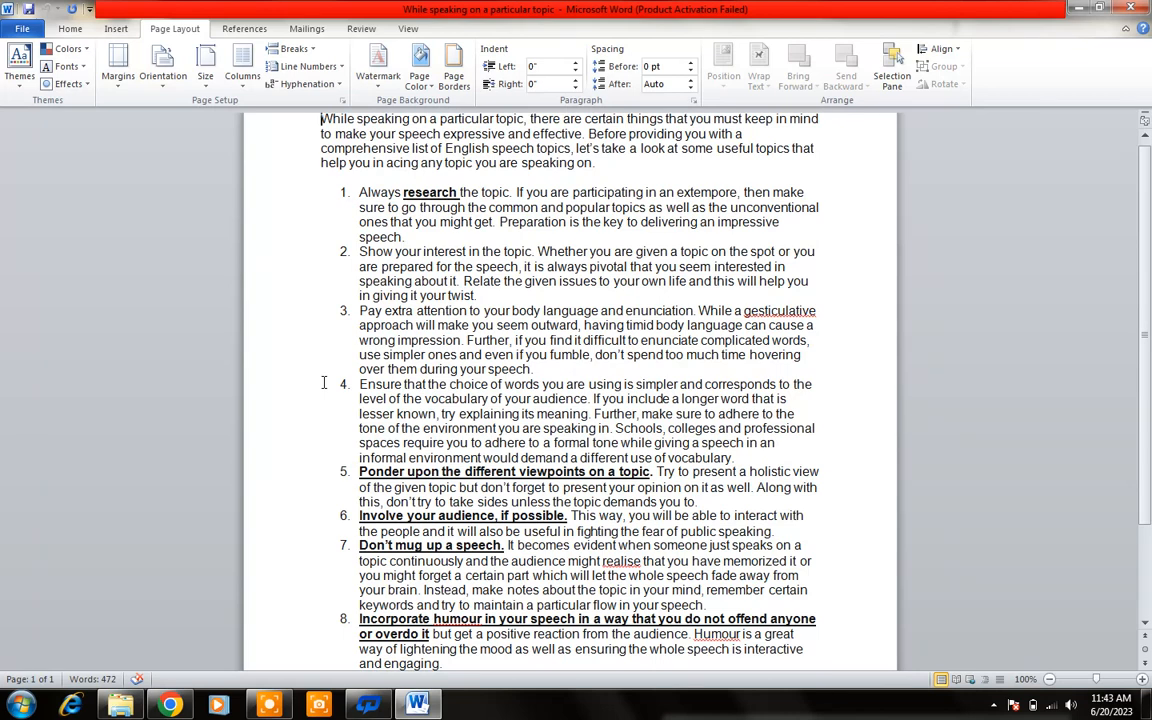
pyautogui.hotkey('ctrl', 'a')
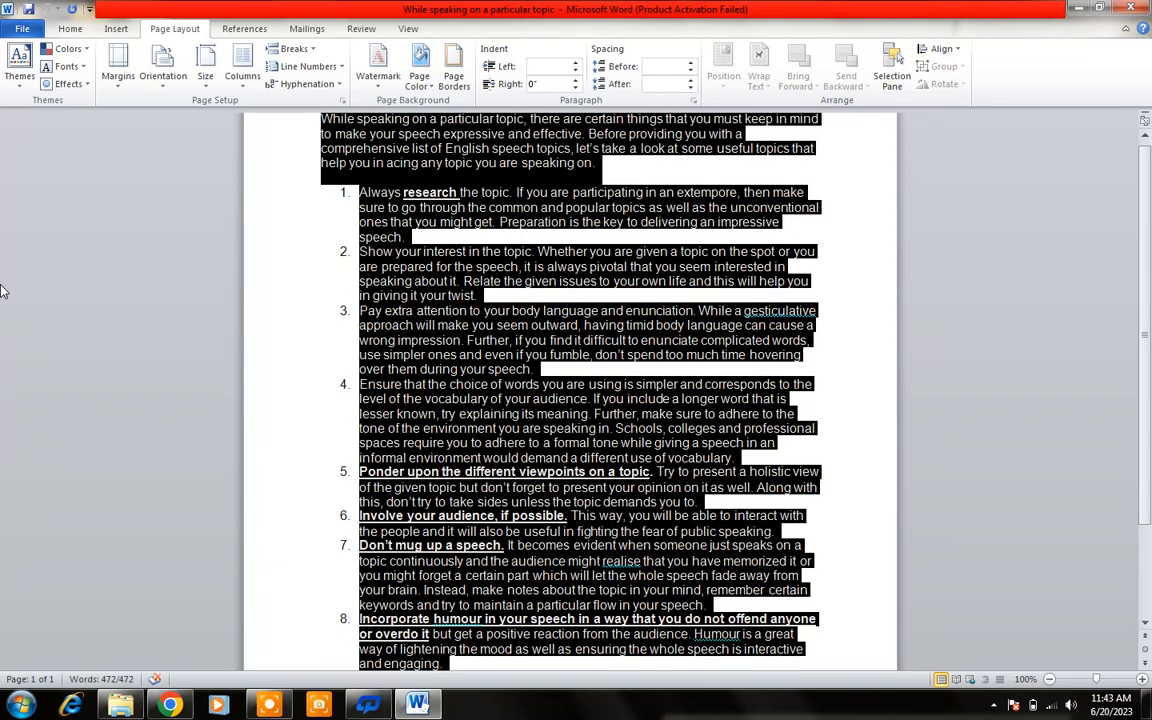
pyautogui.click(16, 73)
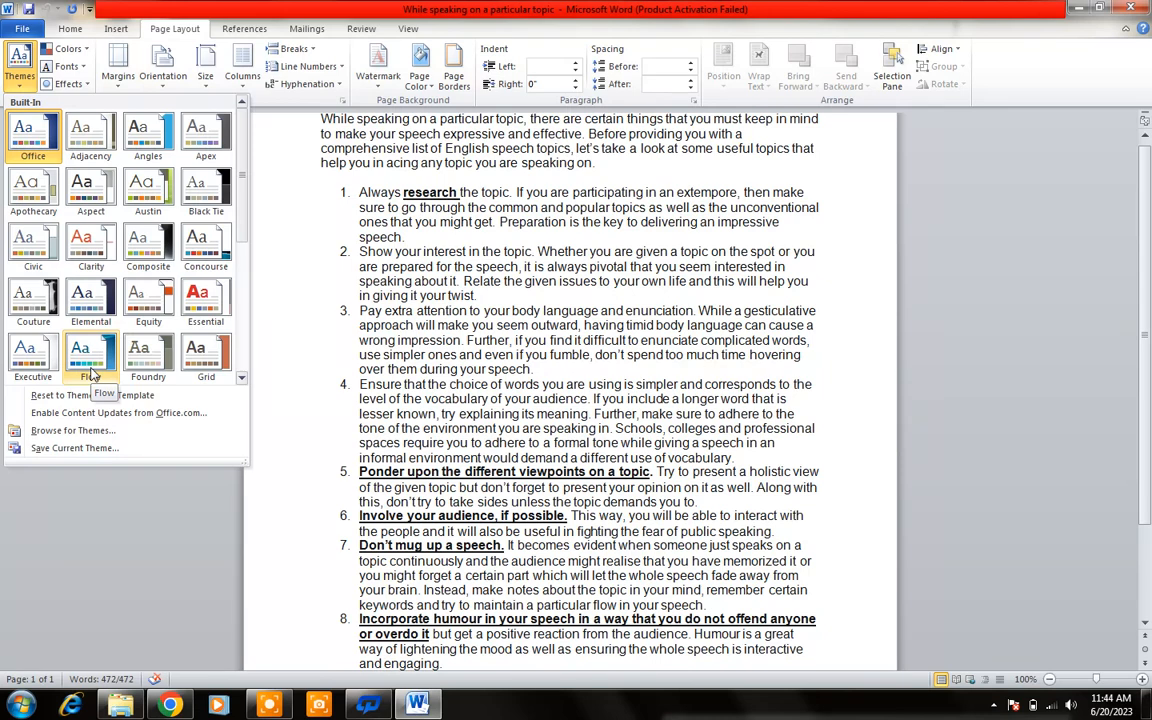
pyautogui.hotkey('ctrl', 'a')
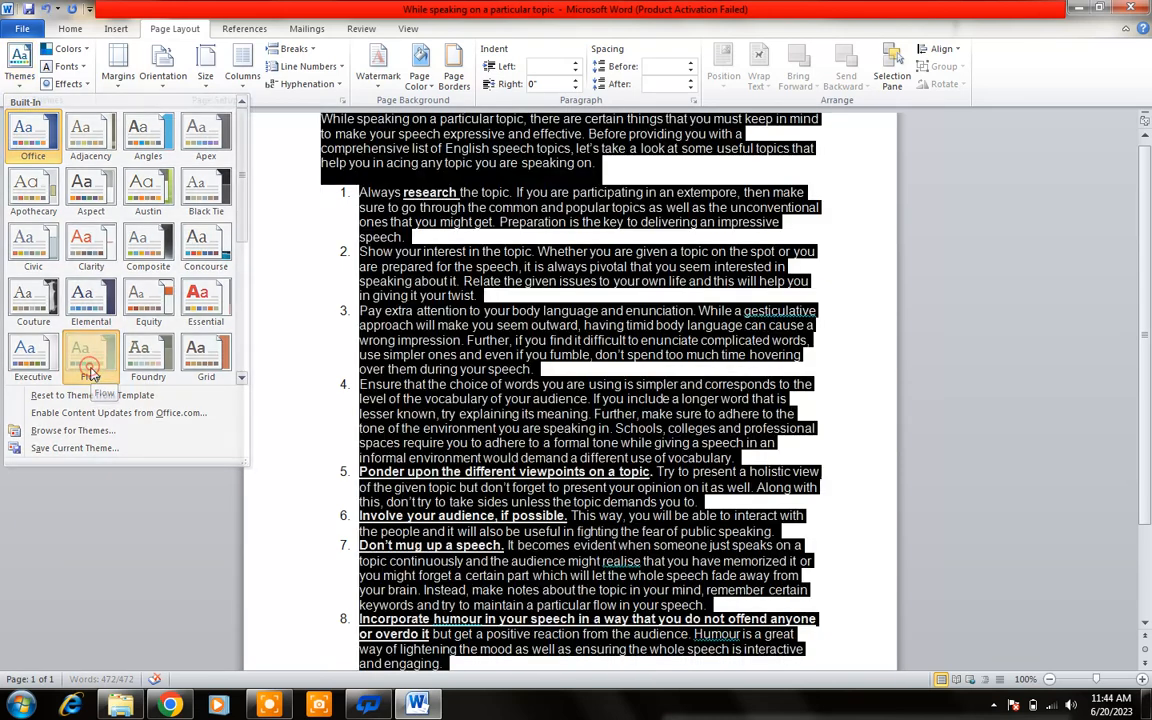
pyautogui.click(88, 358)
pyautogui.click(234, 399)
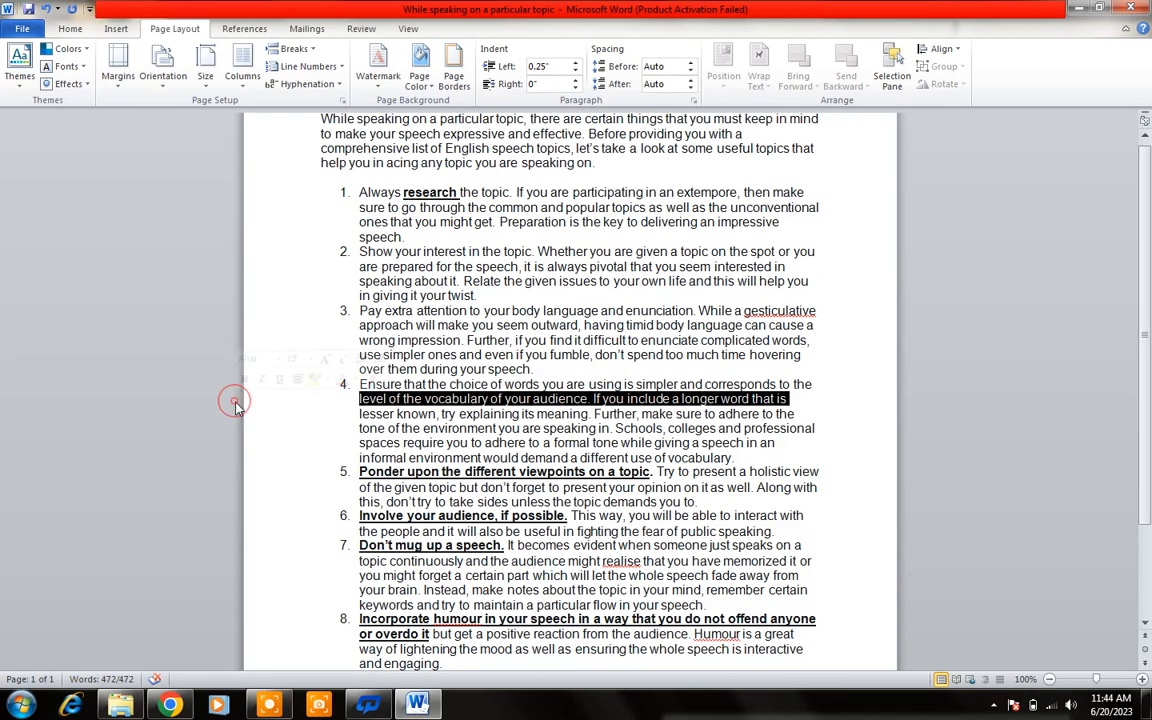
pyautogui.moveTo(1148, 414); pyautogui.dragTo(1148, 502)
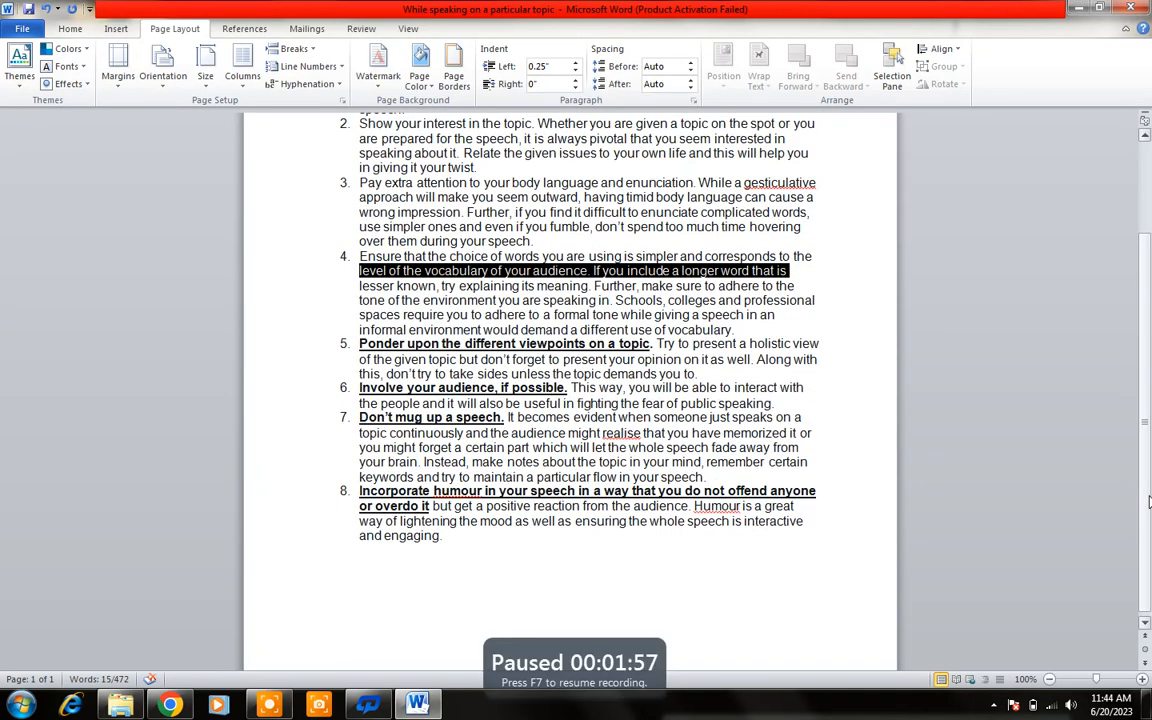
pyautogui.click(884, 629)
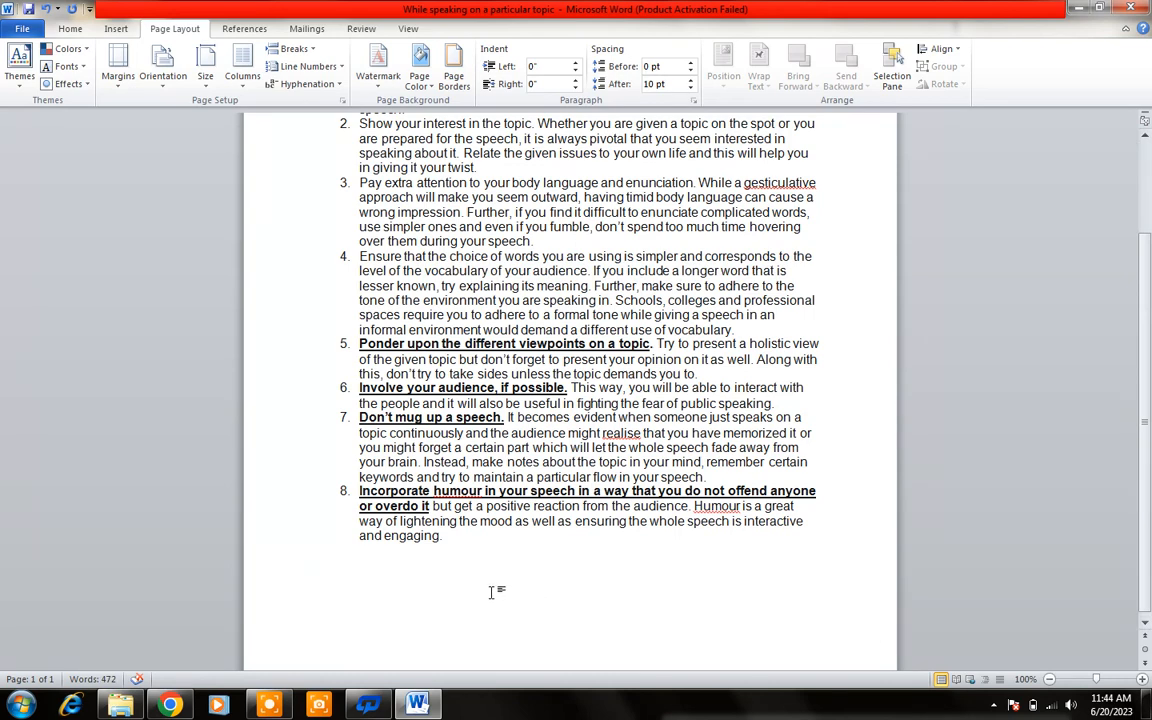
pyautogui.keyDown('shift'); pyautogui.click(403, 432); pyautogui.keyUp('shift')
pyautogui.moveTo(403, 432); pyautogui.dragTo(304, 128)
pyautogui.click(288, 216)
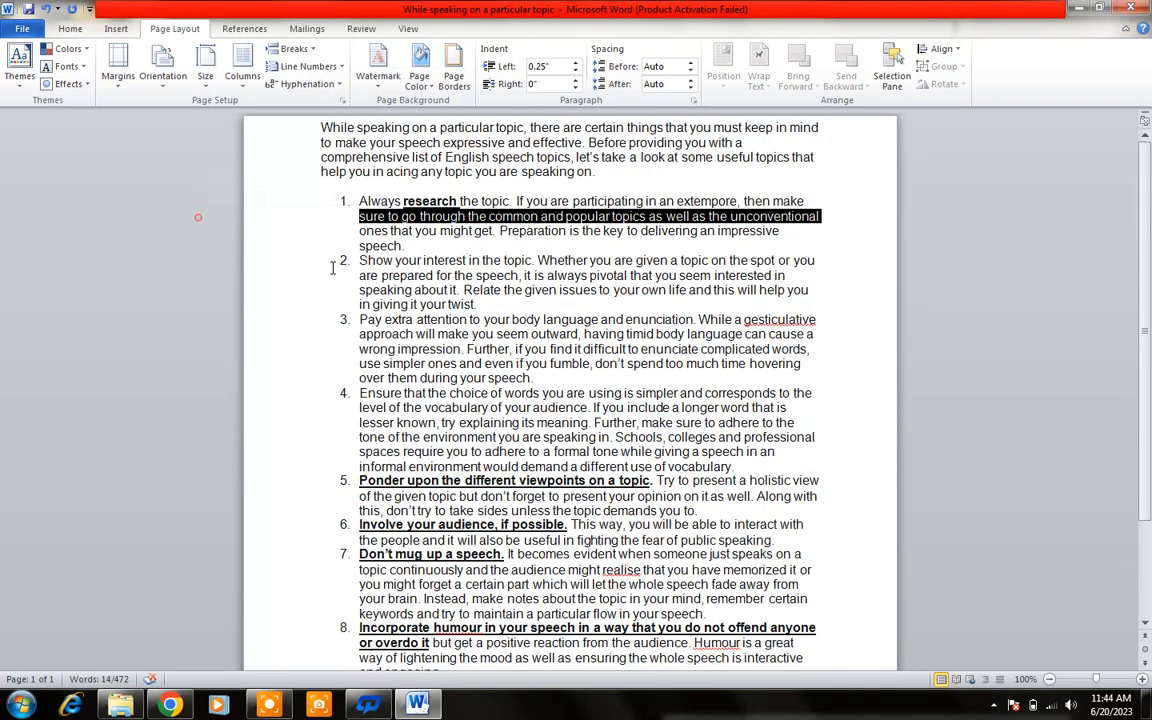
pyautogui.click(290, 245)
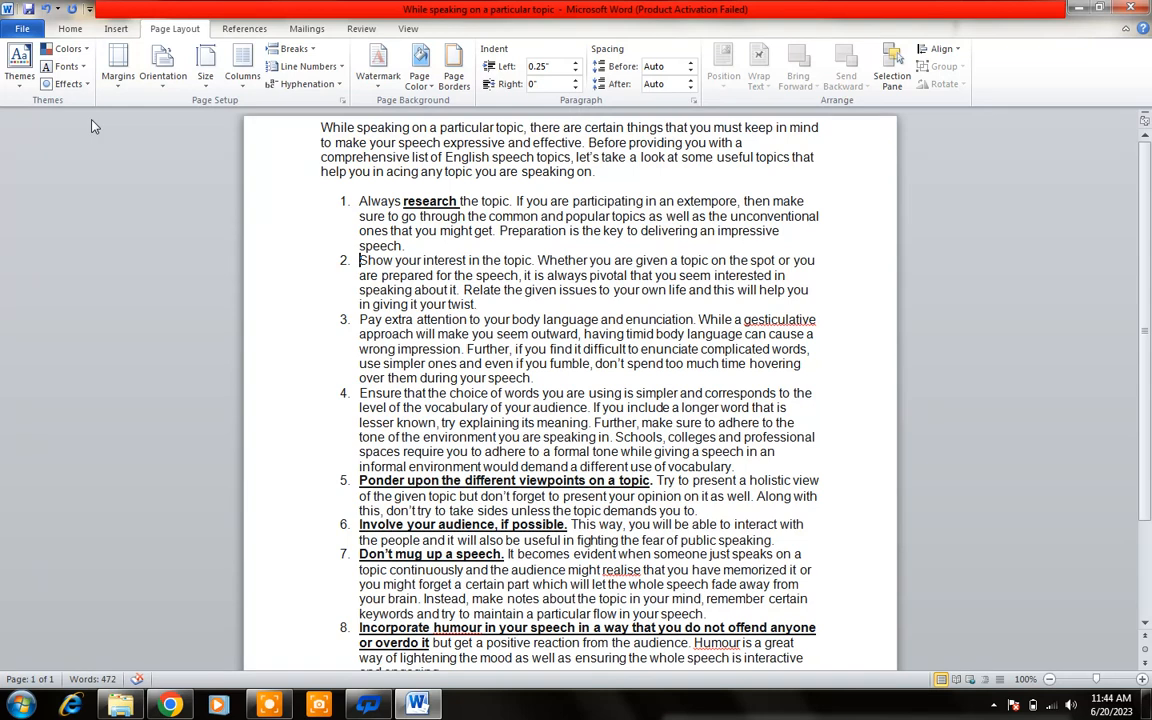
# - Apply the Office theme to the document and switch it to the Flow theme for comparison
pyautogui.click(18, 86)
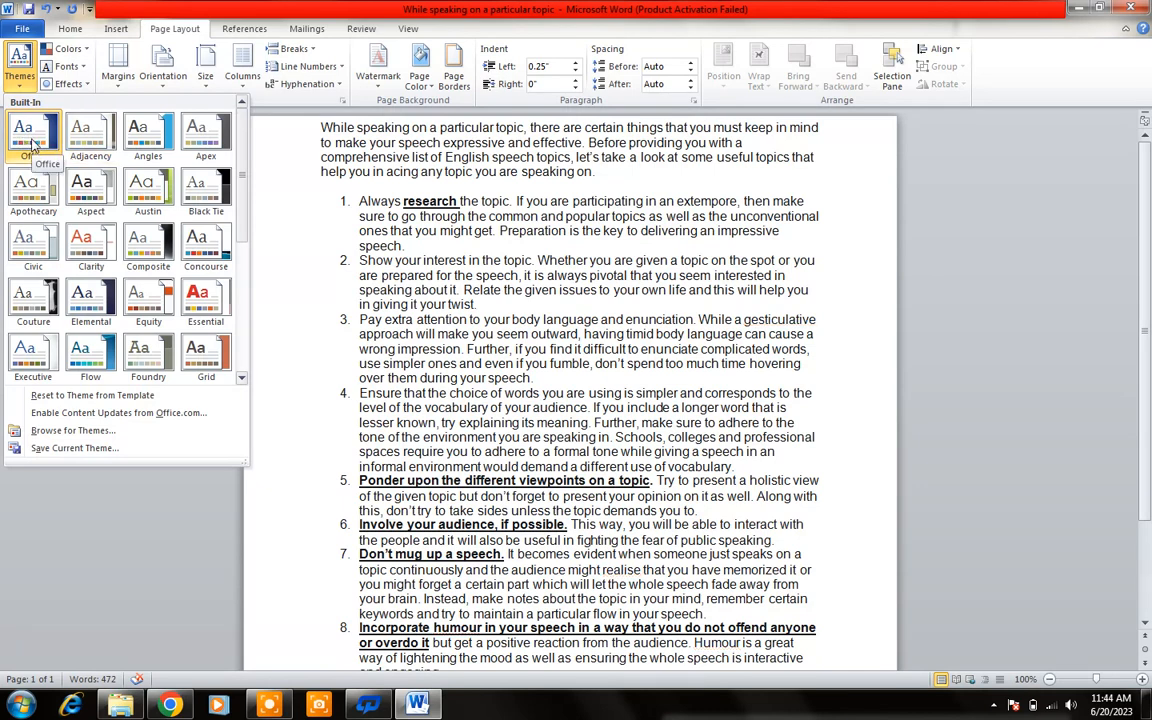
pyautogui.click(31, 143)
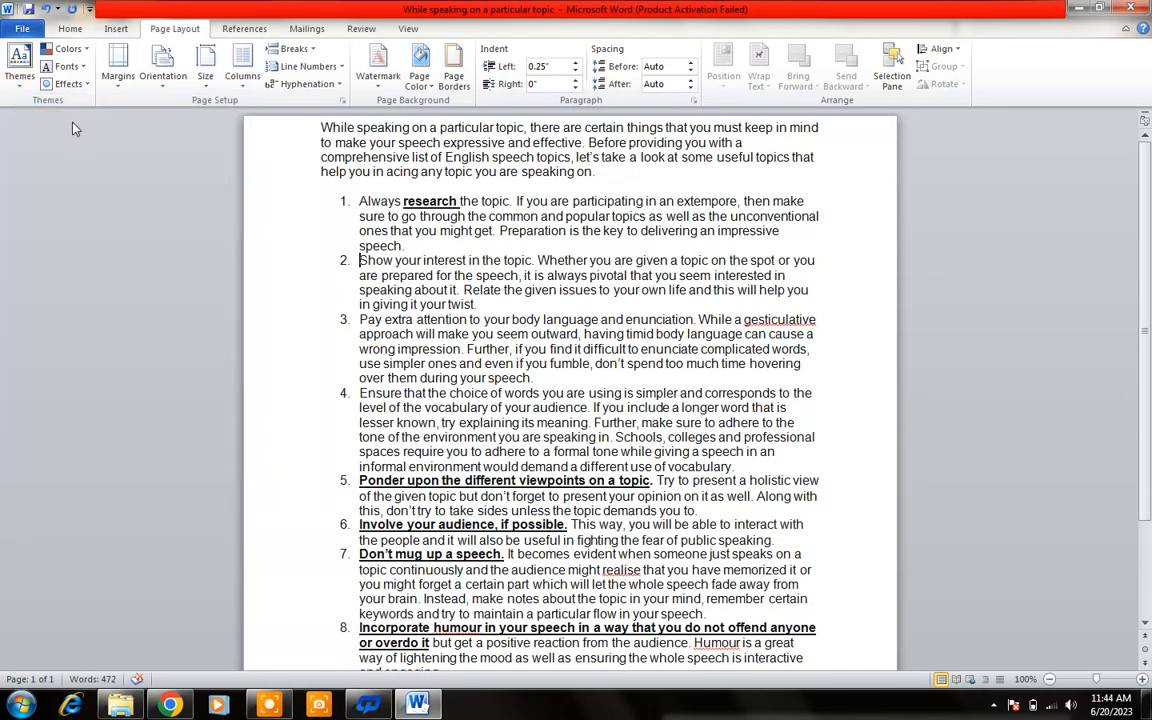
pyautogui.click(16, 80)
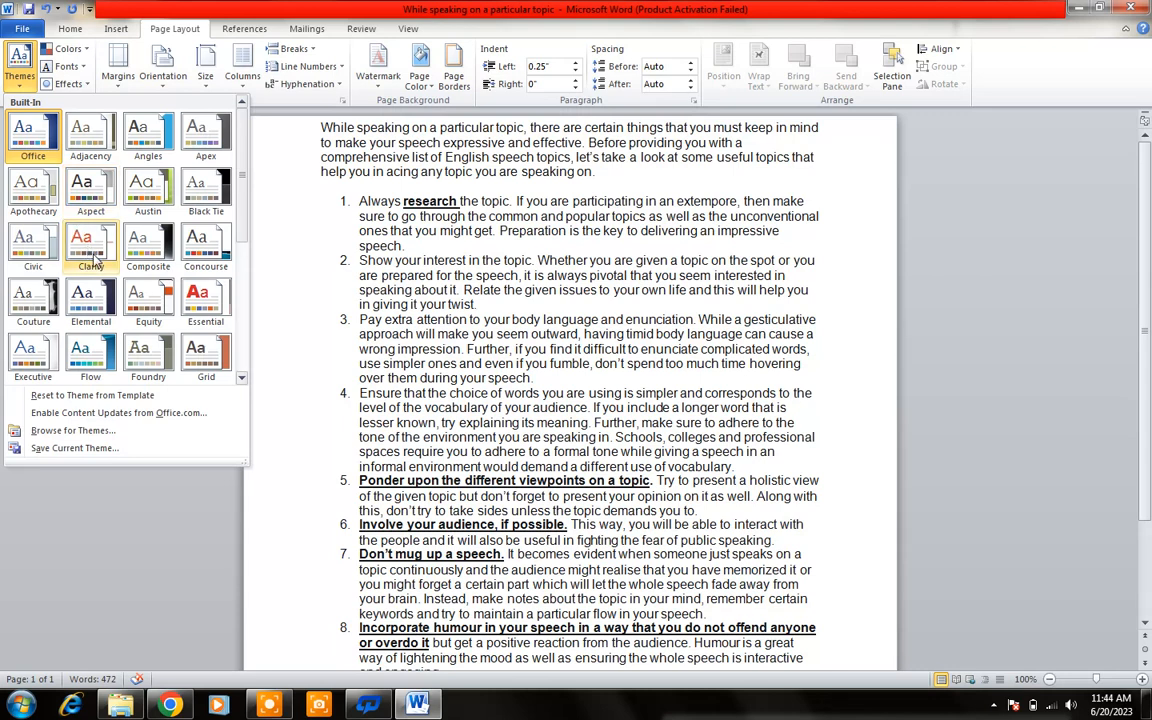
pyautogui.click(88, 352)
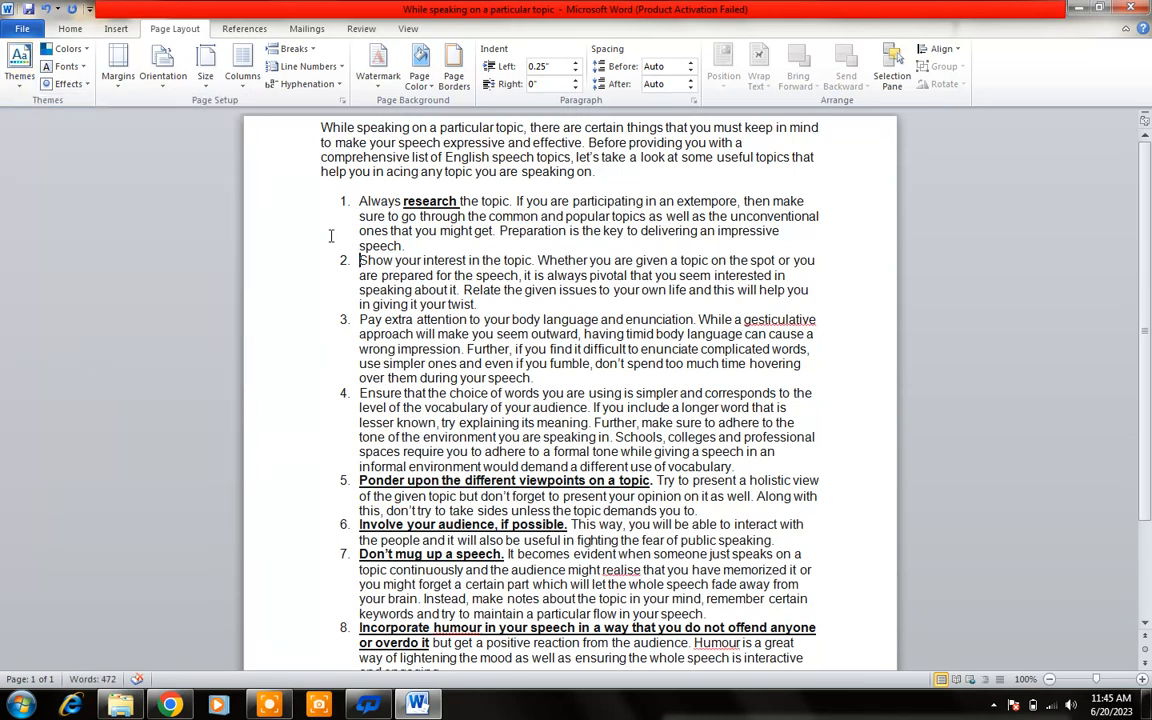
# - Set the document theme back to the built-in Office theme
pyautogui.click(14, 80)
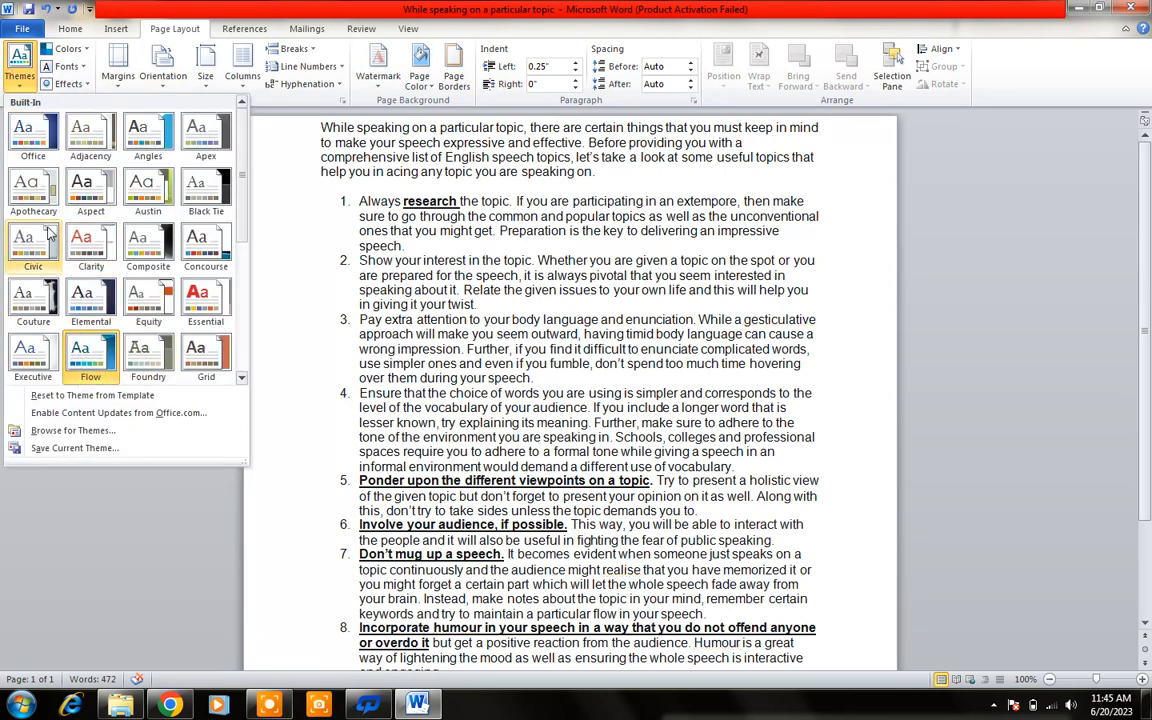
pyautogui.click(33, 145)
pyautogui.click(18, 76)
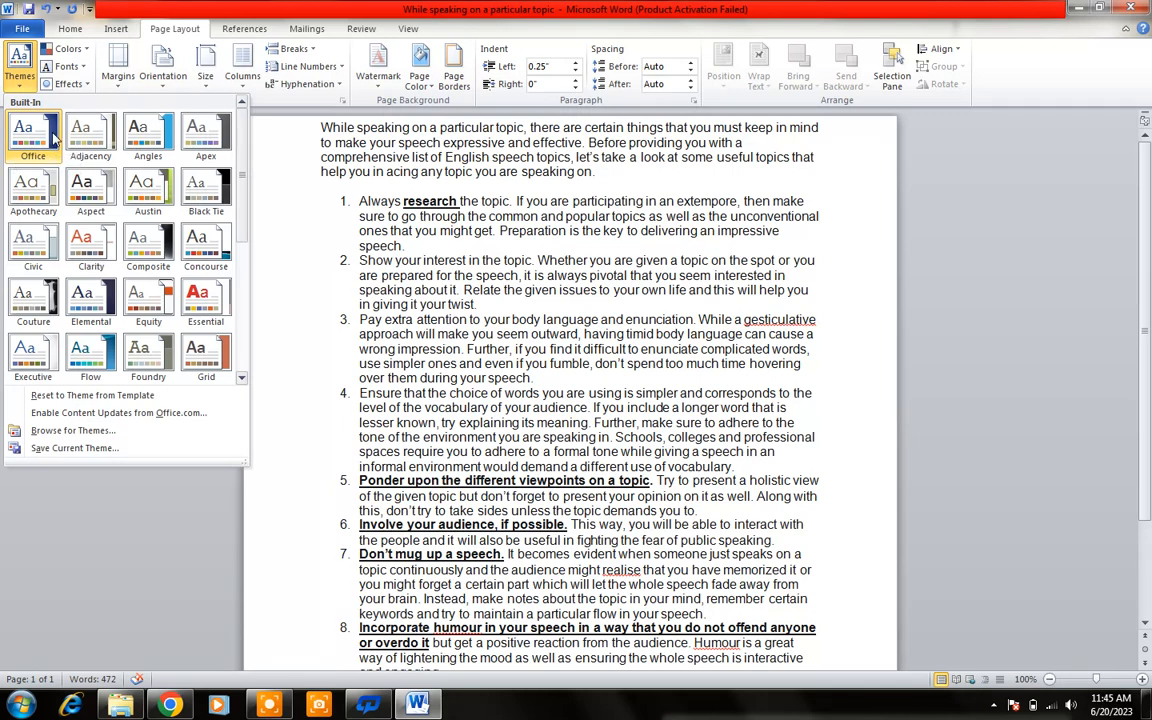
pyautogui.click(40, 132)
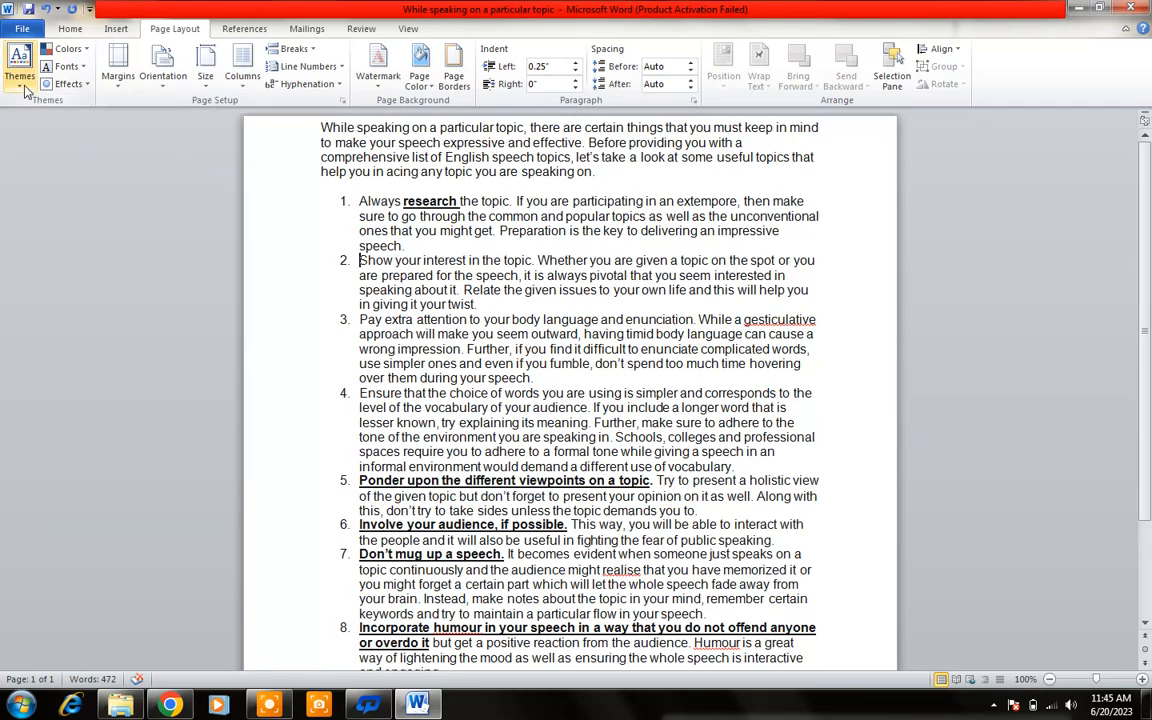
# - Set the document's theme colors to the built-in Adjacency color set
pyautogui.click(70, 49)
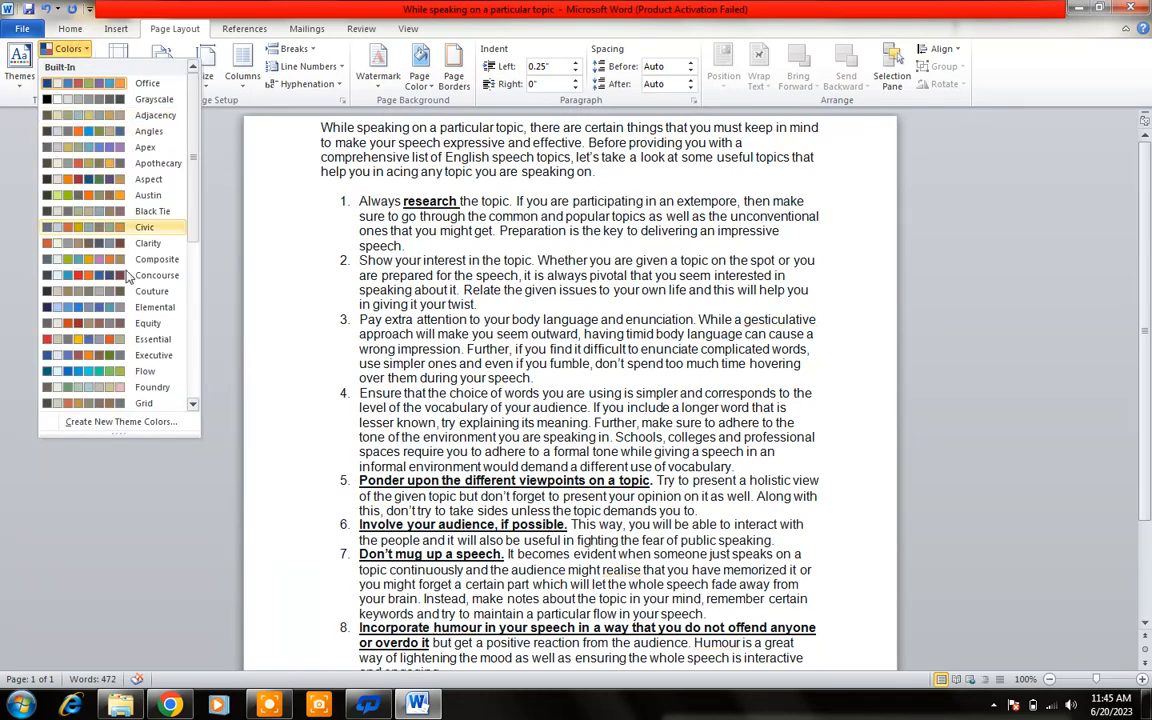
pyautogui.click(15, 87)
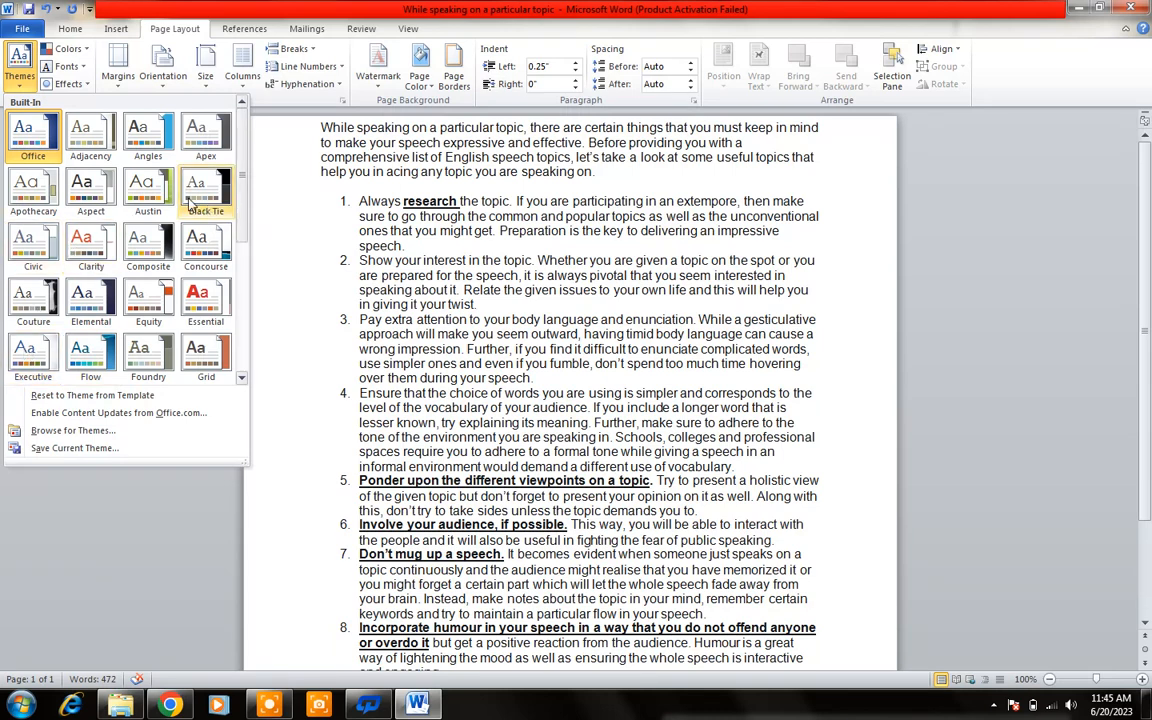
pyautogui.click(76, 50)
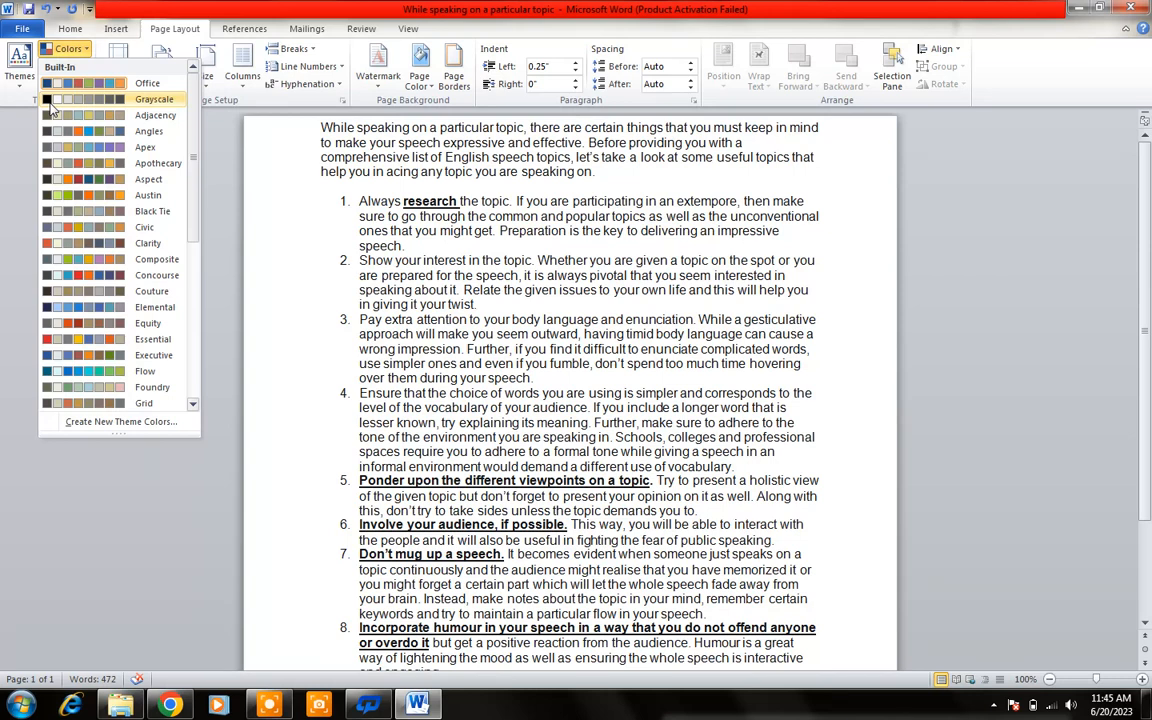
pyautogui.click(105, 115)
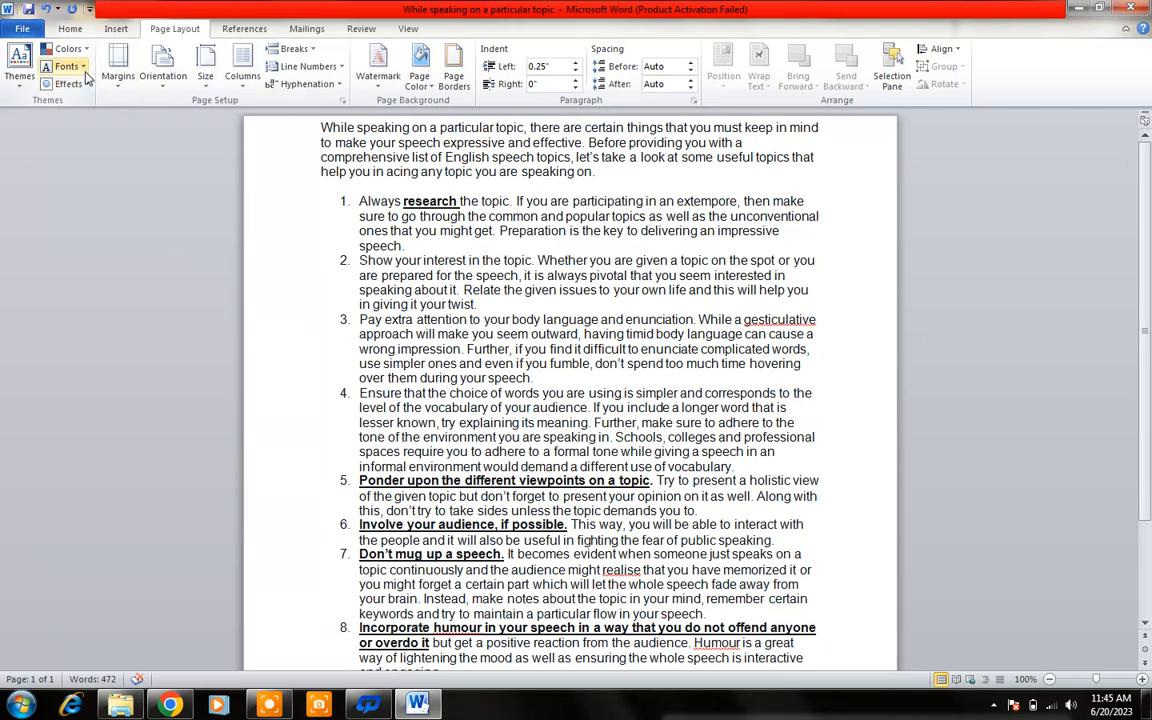
# - Select the whole document and set its theme fonts to the Concourse set (Lucida Sans Unicode)
pyautogui.click(80, 68)
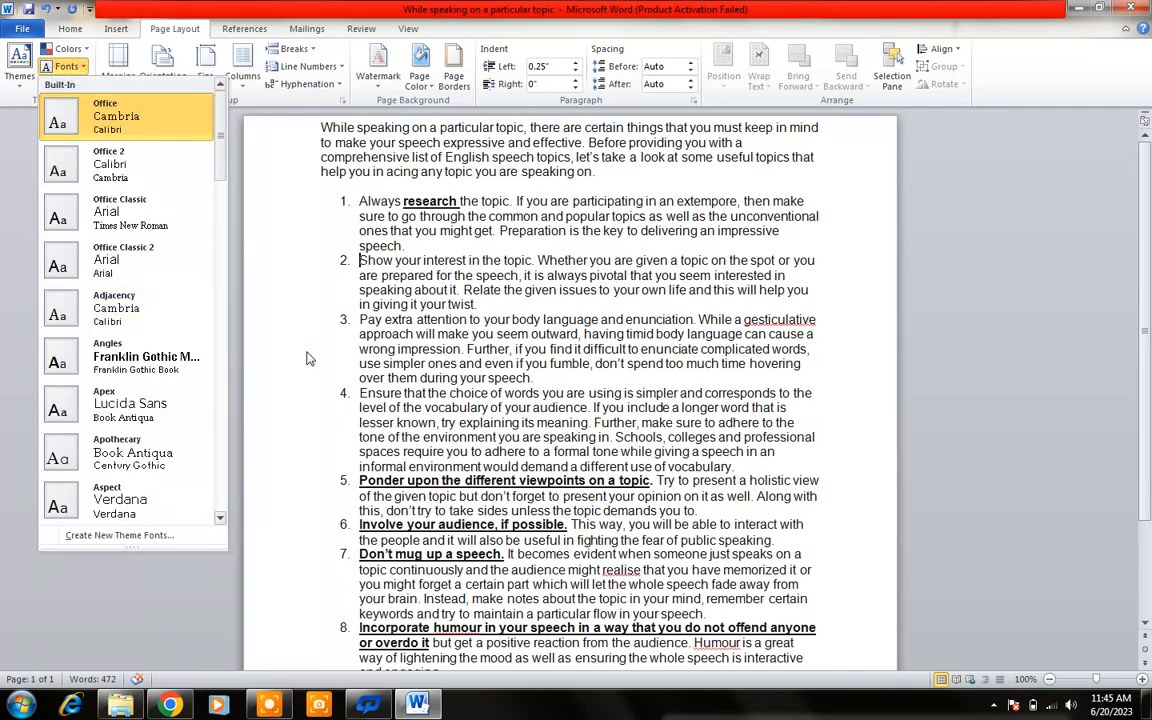
pyautogui.click(272, 322)
pyautogui.hotkey('ctrl', 'a')
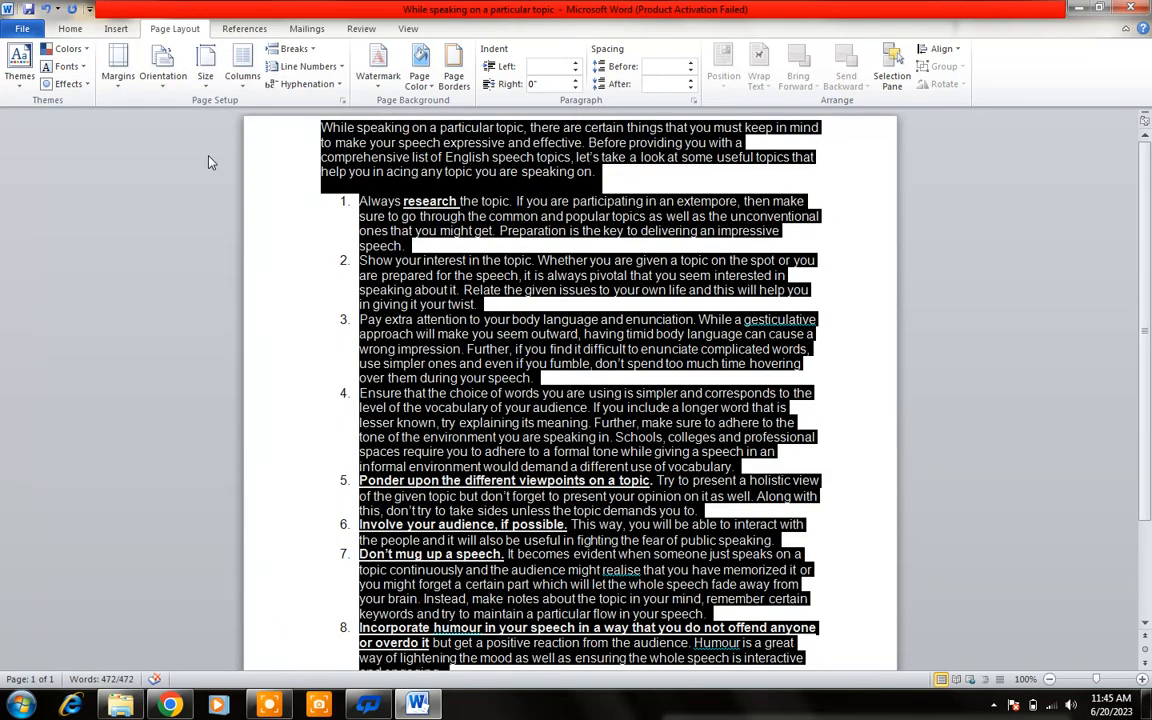
pyautogui.click(82, 70)
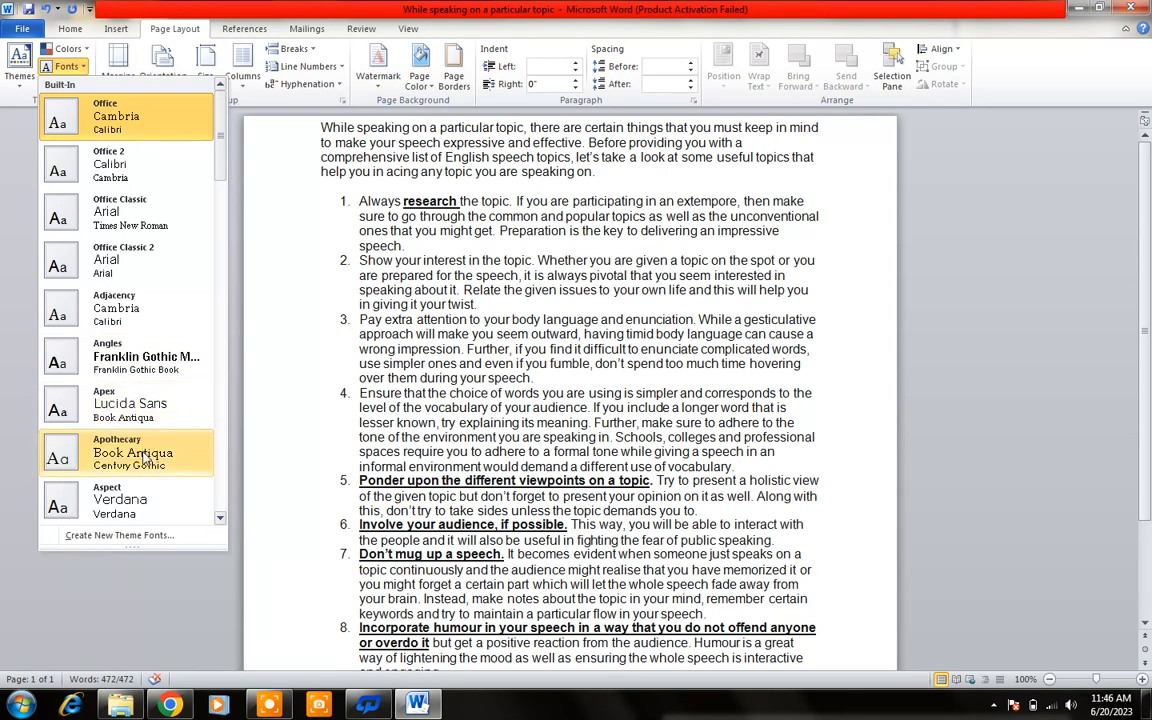
pyautogui.hotkey('ctrl', 'a')
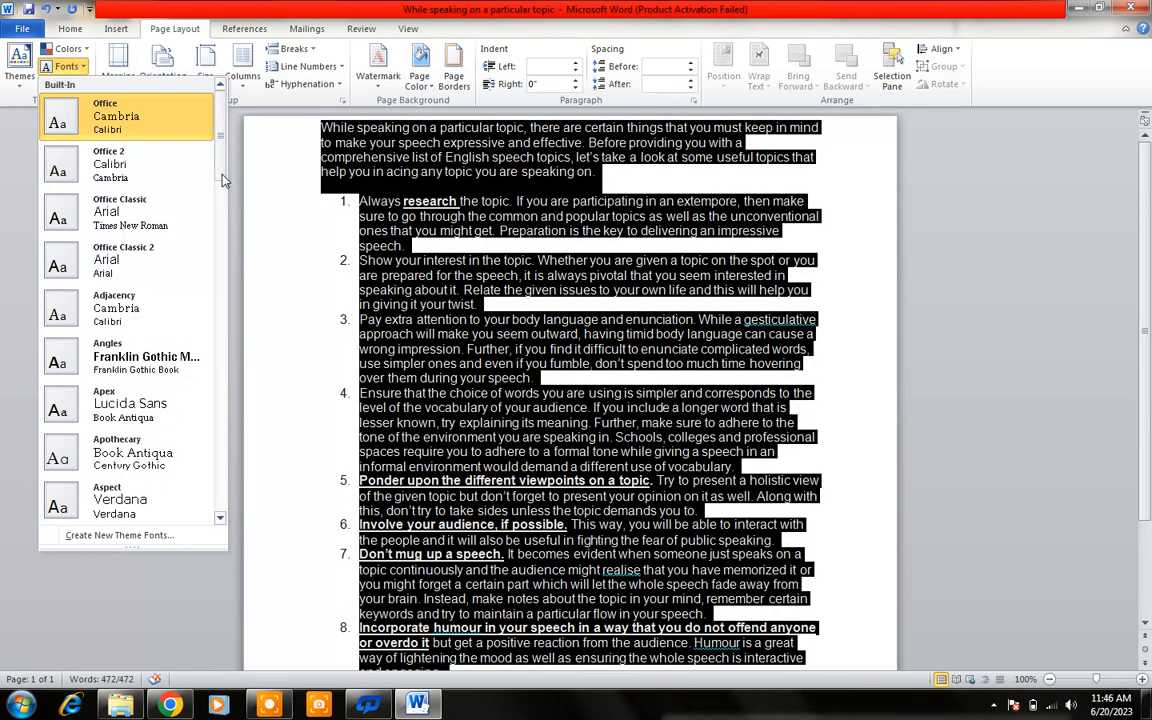
pyautogui.scroll(-3, 207, 238)
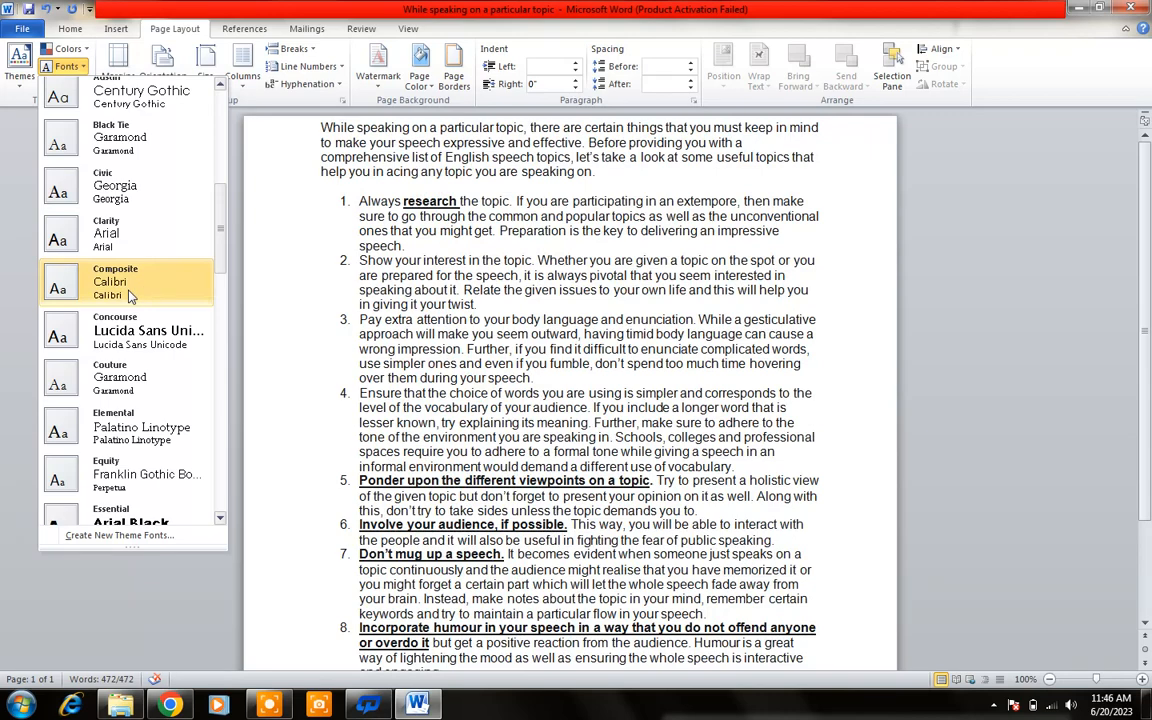
pyautogui.click(133, 323)
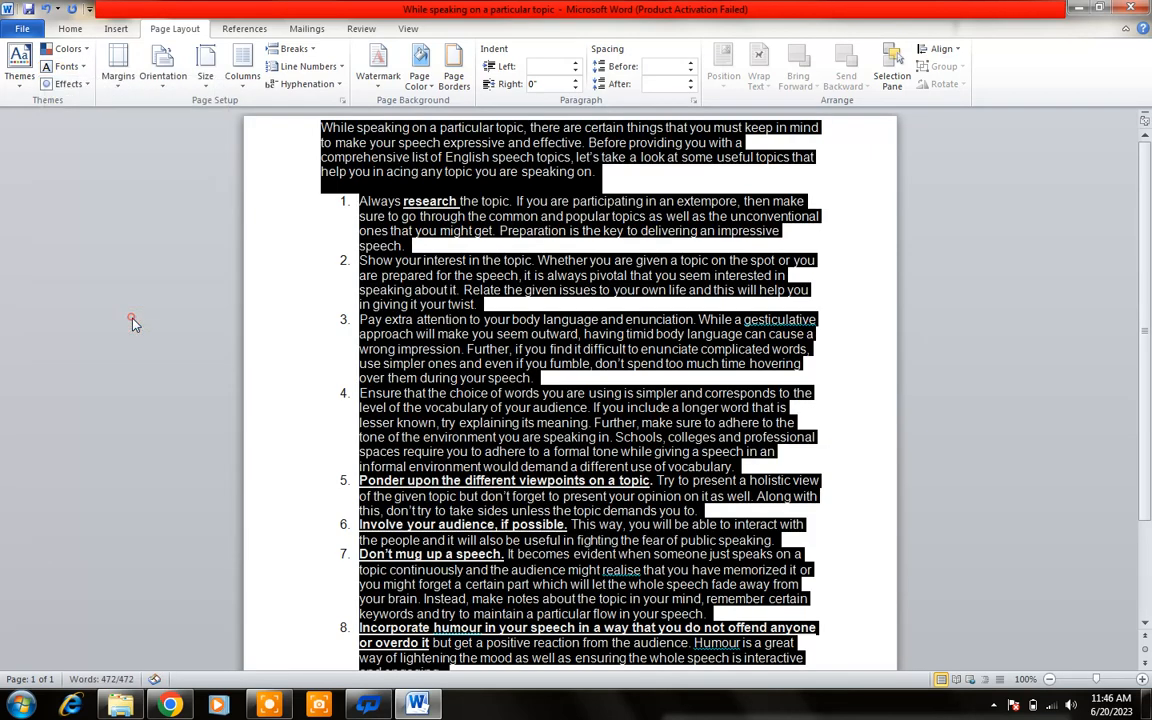
pyautogui.click(357, 277)
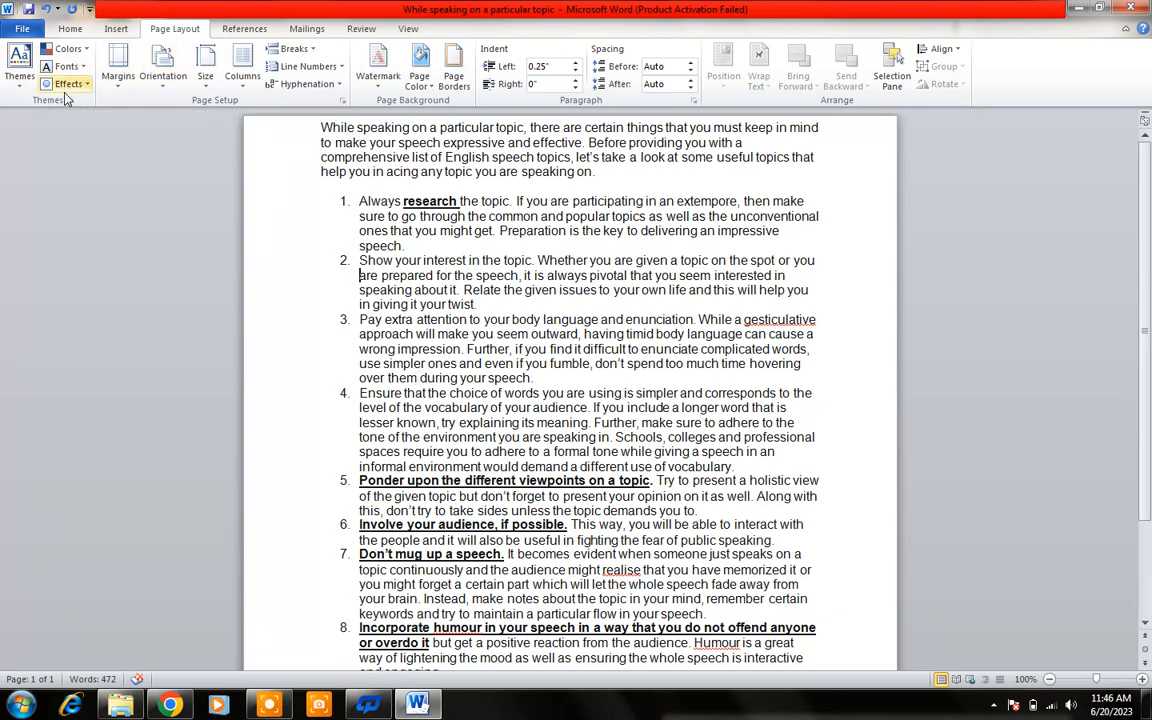
pyautogui.click(66, 66)
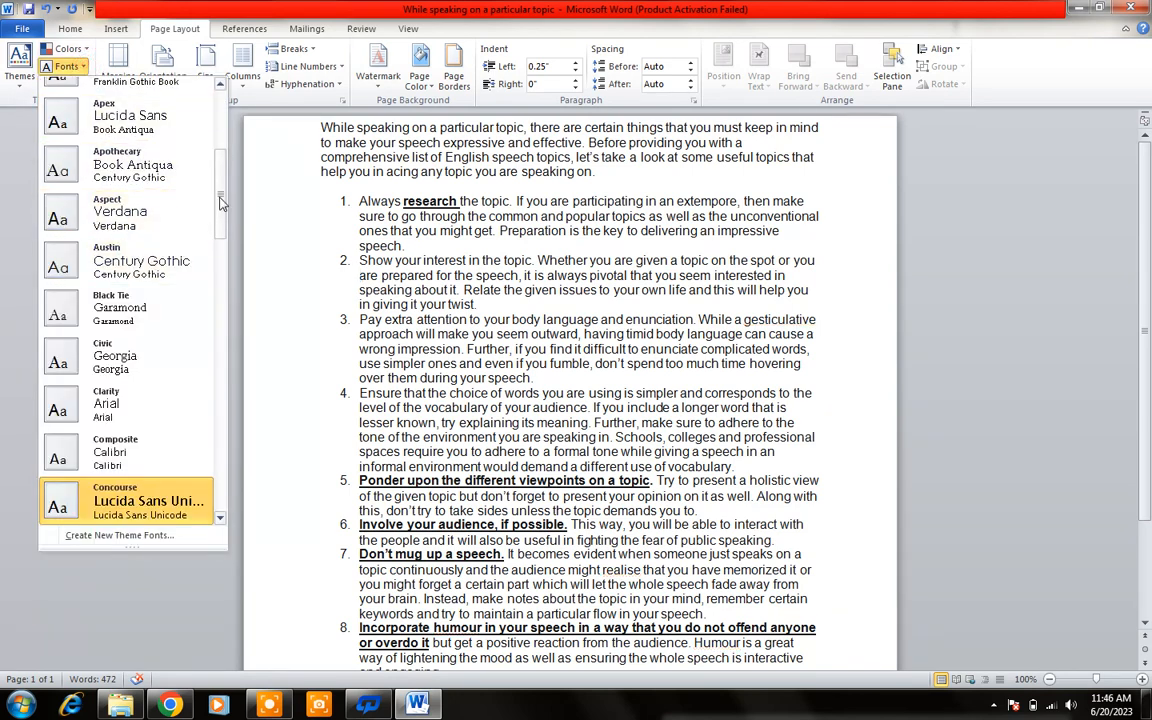
pyautogui.click(140, 500)
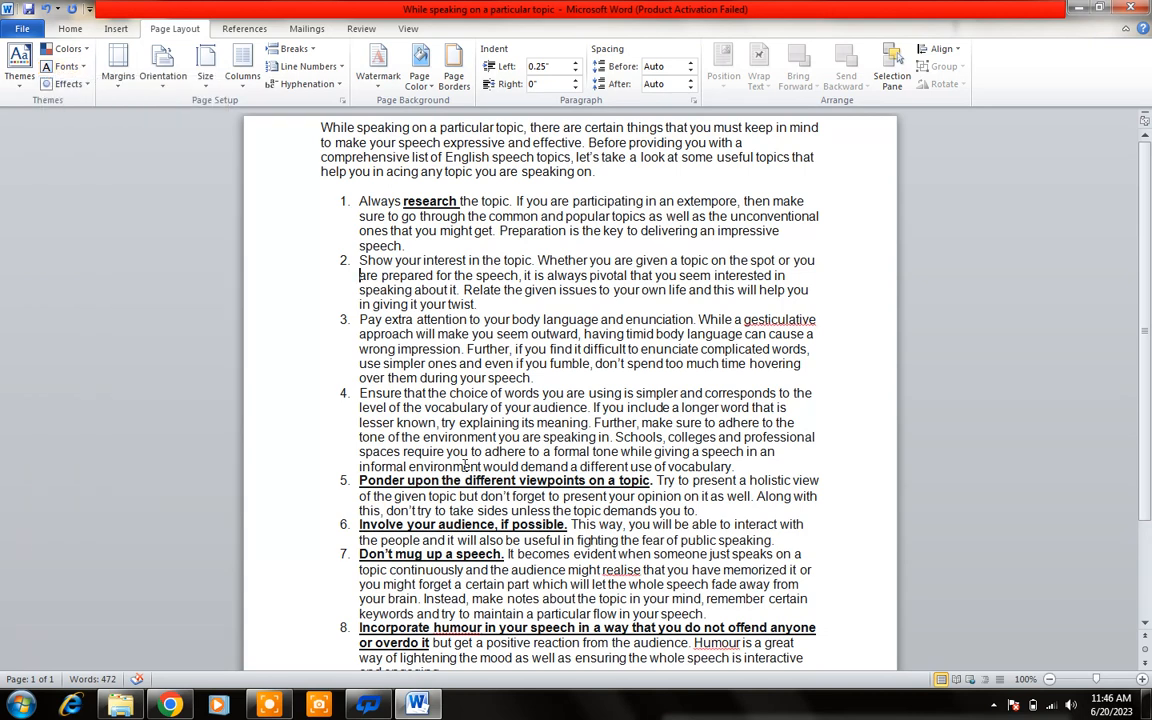
# - Add blank paragraphs below the last numbered item until the insertion point sits on a new second page
pyautogui.moveTo(1143, 236); pyautogui.dragTo(1150, 345)
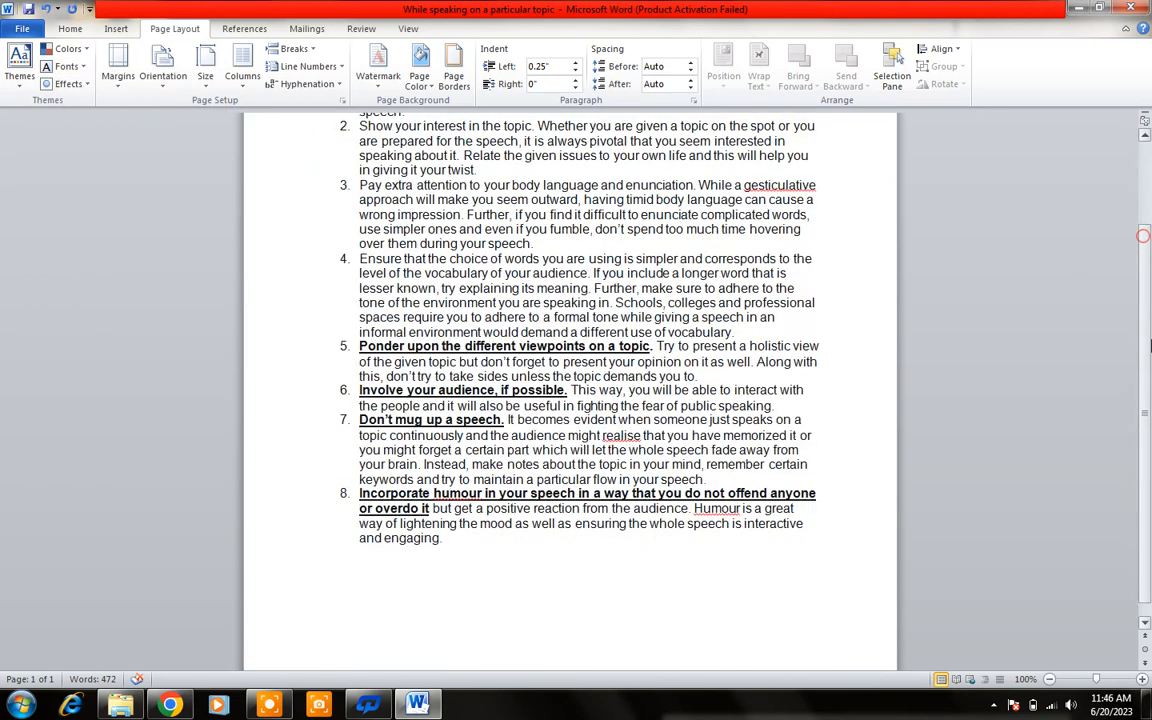
pyautogui.click(457, 535)
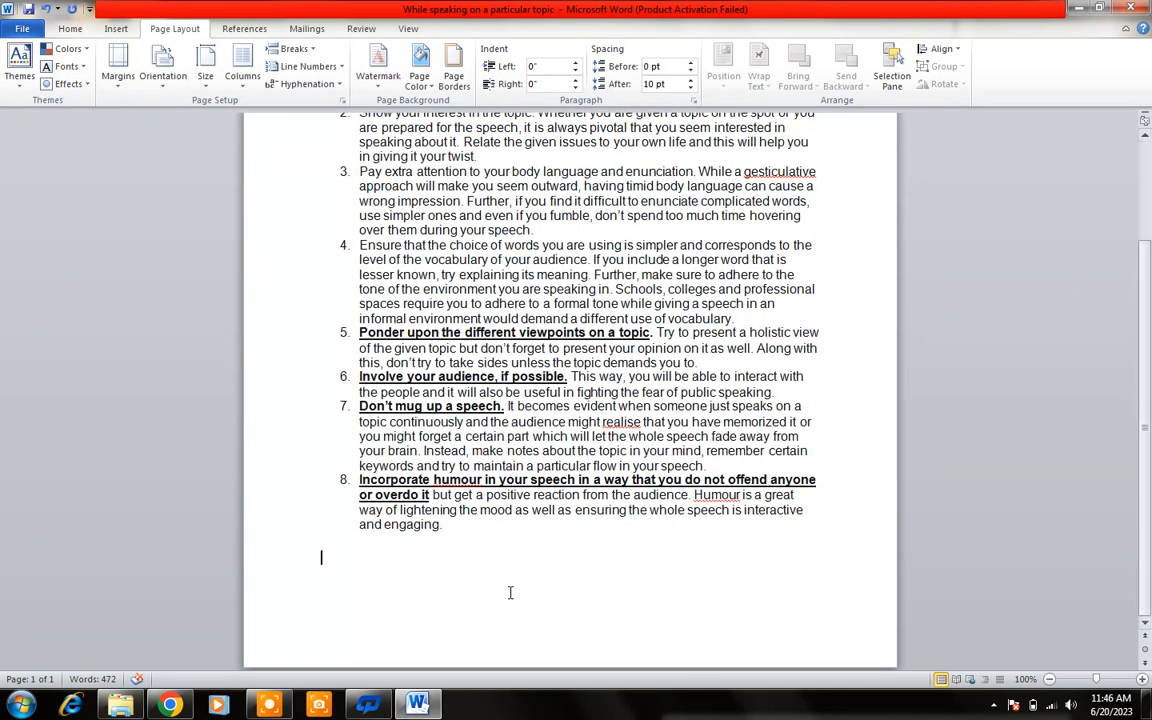
pyautogui.press('Return')
pyautogui.press('Return')
pyautogui.press('Return')
pyautogui.press('Return')
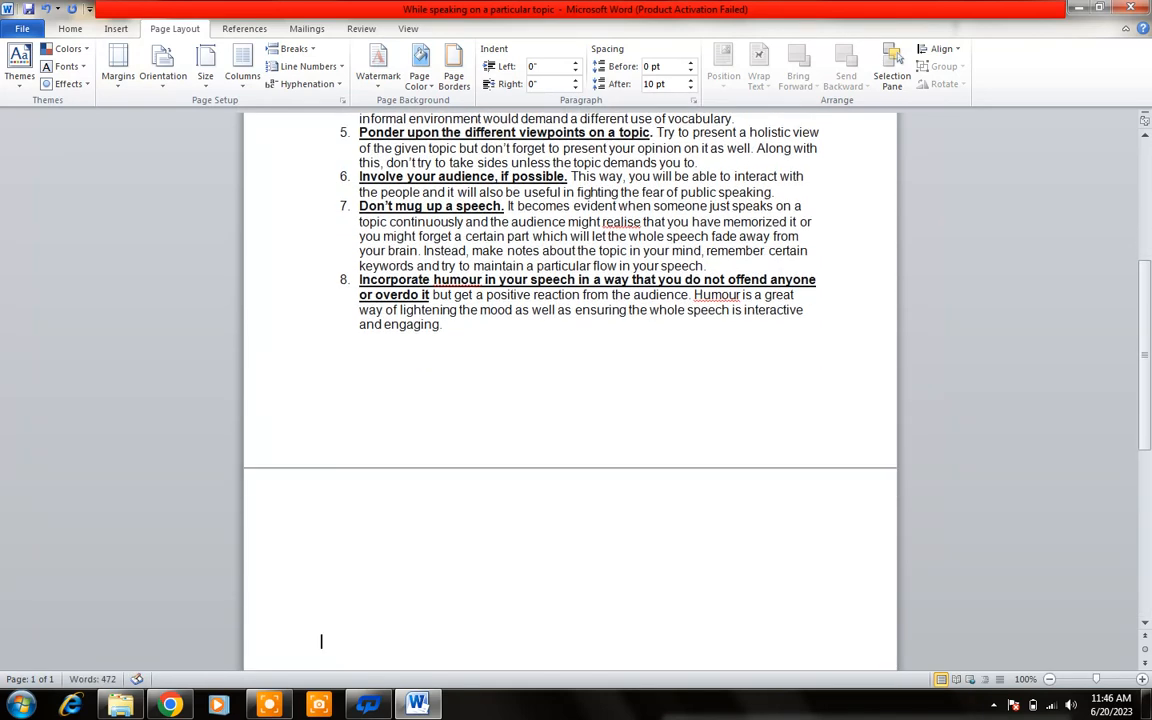
# - Enter a person's first and middle name in capitals at the start of the second page as sample text
pyautogui.moveTo(1147, 395); pyautogui.dragTo(1147, 490)
pyautogui.click(356, 235)
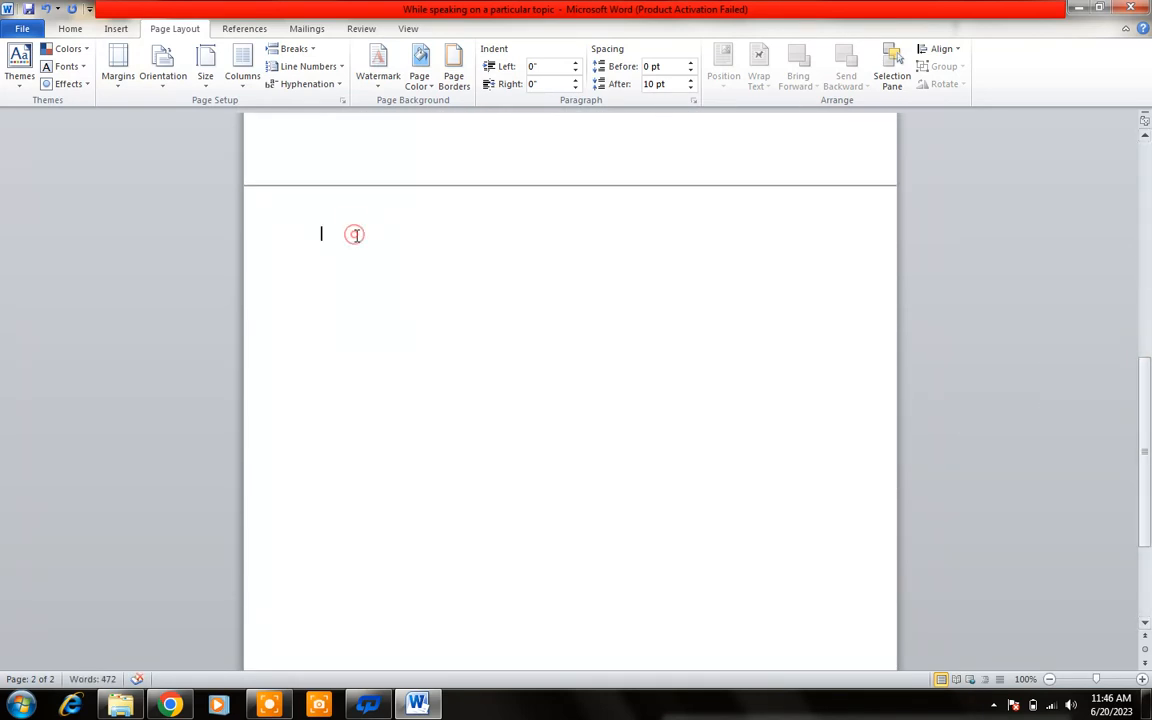
pyautogui.write('saks')
pyautogui.press('BackSpace')
pyautogui.press('BackSpace')
pyautogui.write('A')
pyautogui.click(316, 226)
pyautogui.press('BackSpace')
pyautogui.write('RSAL ')
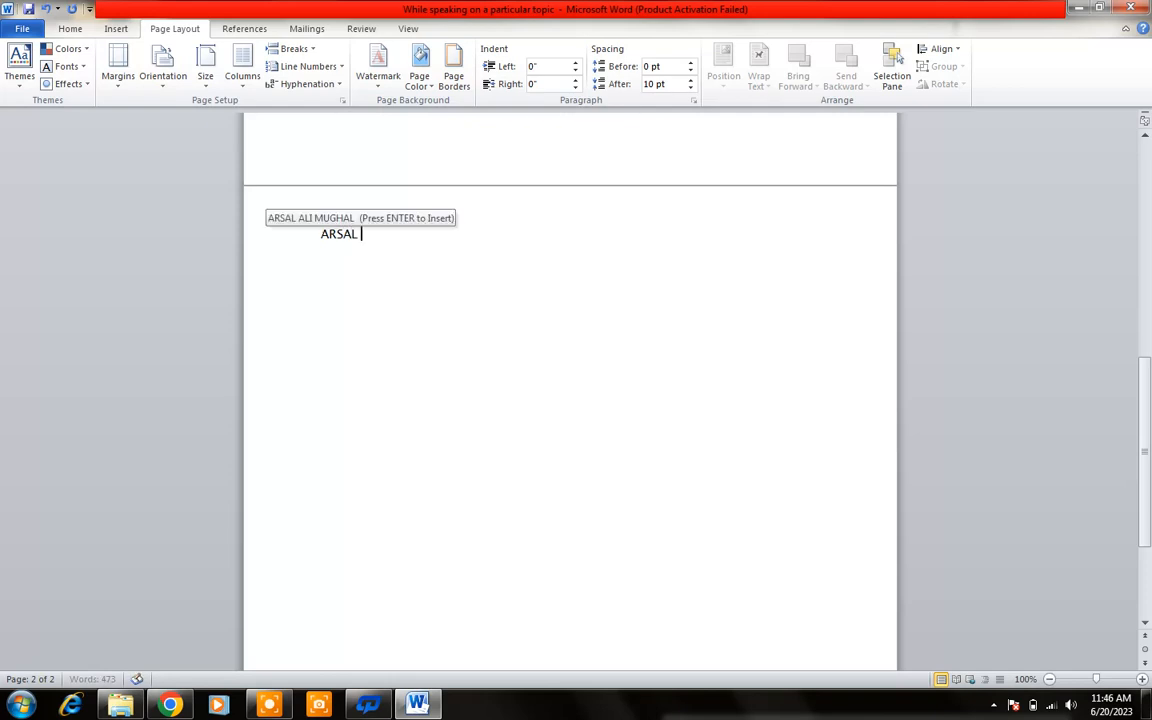
pyautogui.write('ALI')
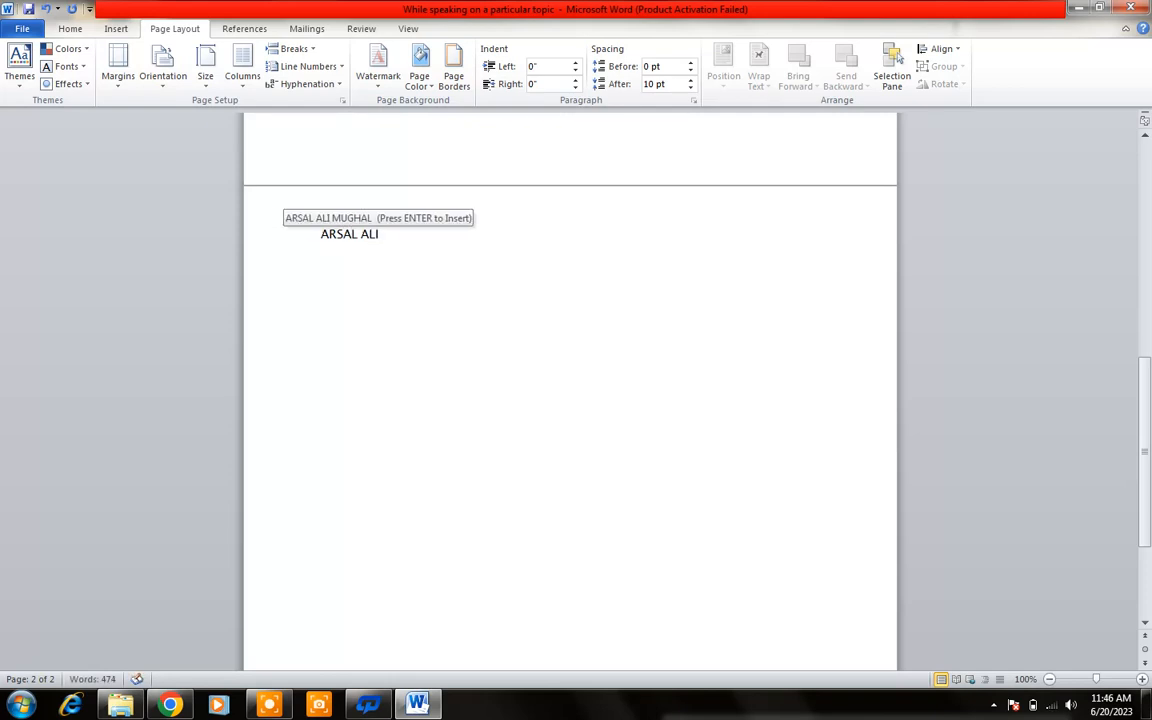
# - Preview the theme font sets, including Grid, on the sample name and delete the name from the second page
pyautogui.click(66, 66)
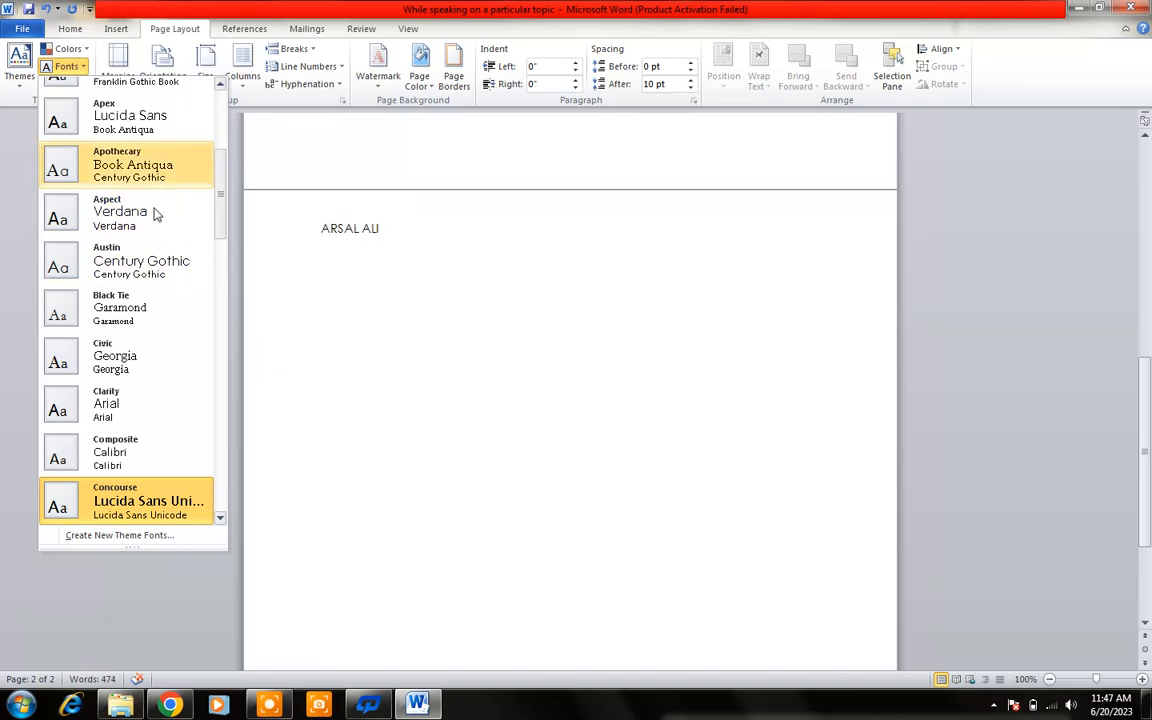
pyautogui.moveTo(218, 229); pyautogui.dragTo(224, 319)
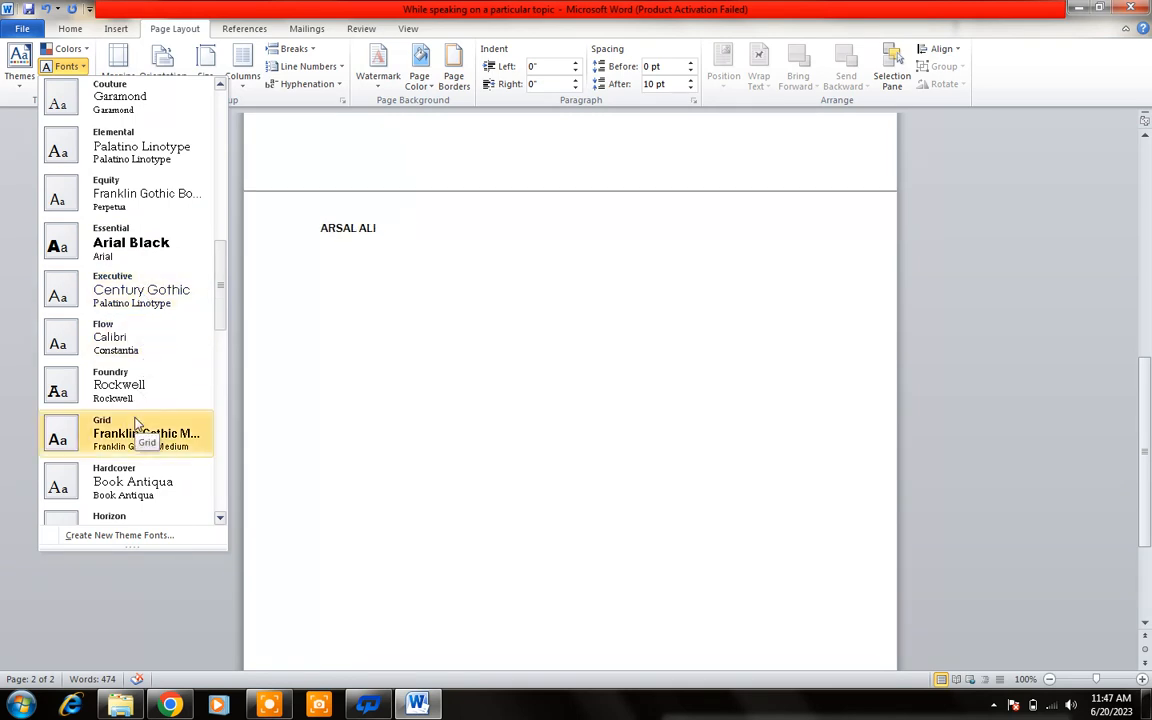
pyautogui.click(455, 272)
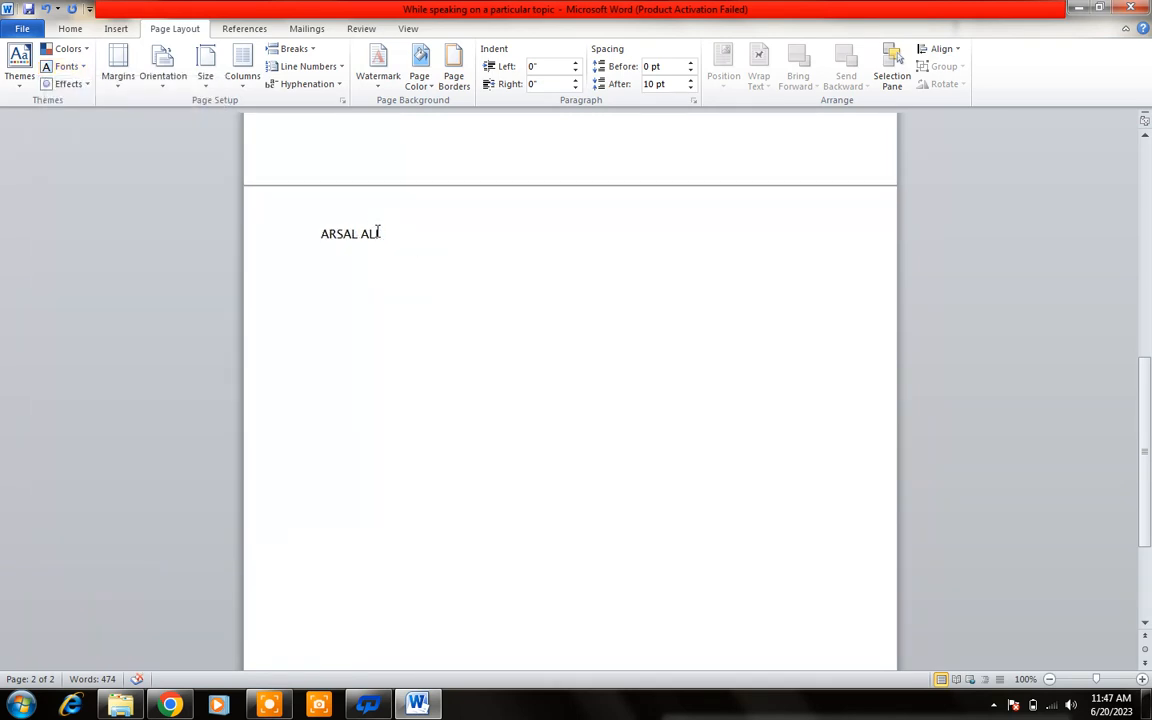
pyautogui.moveTo(378, 232); pyautogui.dragTo(316, 242)
pyautogui.press('BackSpace')
# - Select all the document's text, from below the last numbered item up to the introduction, and cut it
pyautogui.moveTo(1147, 414); pyautogui.dragTo(1147, 234)
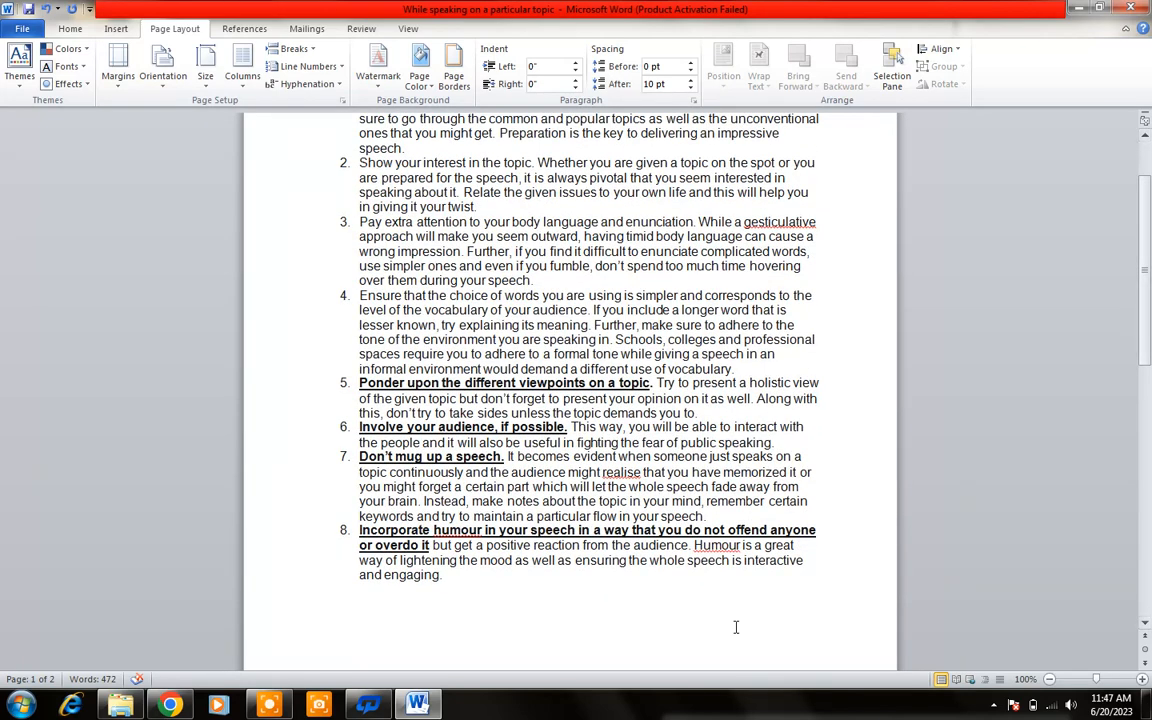
pyautogui.moveTo(694, 630); pyautogui.dragTo(292, 112)
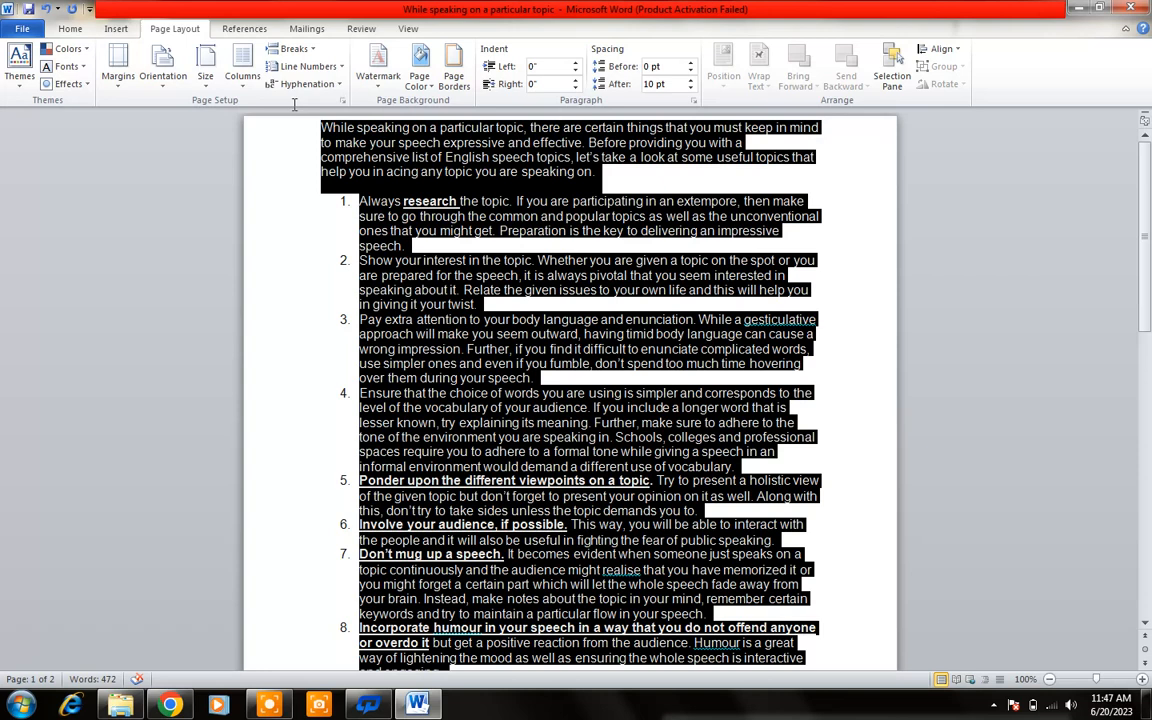
pyautogui.rightClick(568, 143)
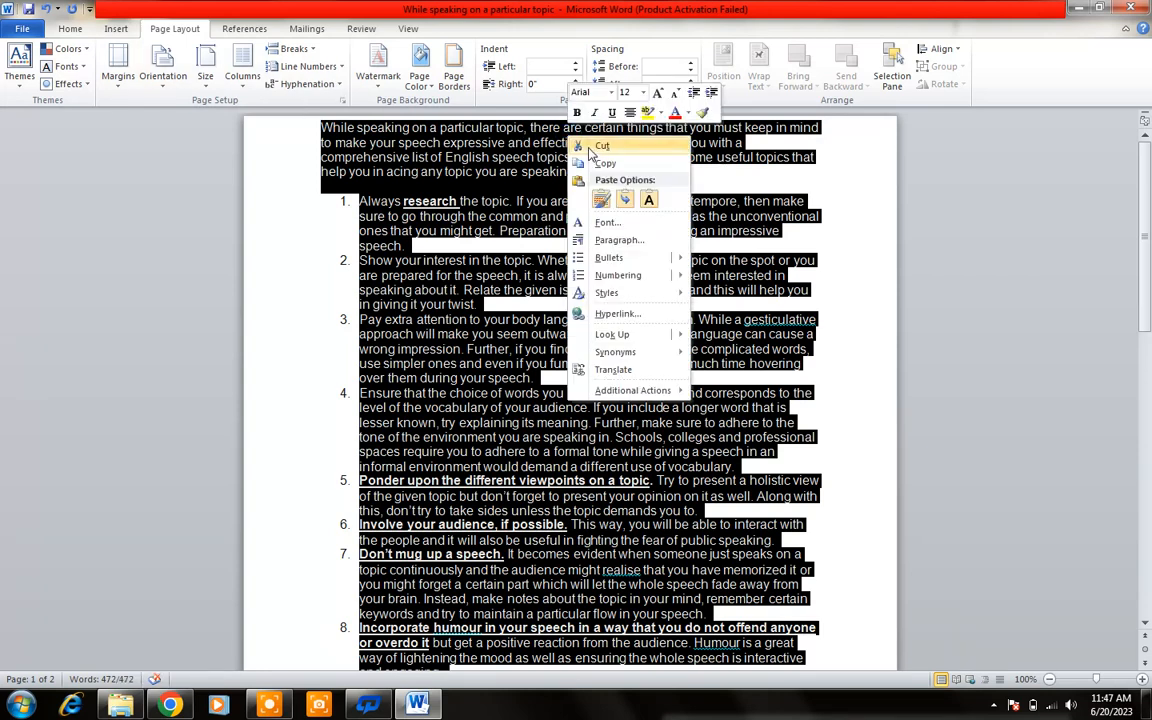
pyautogui.click(590, 150)
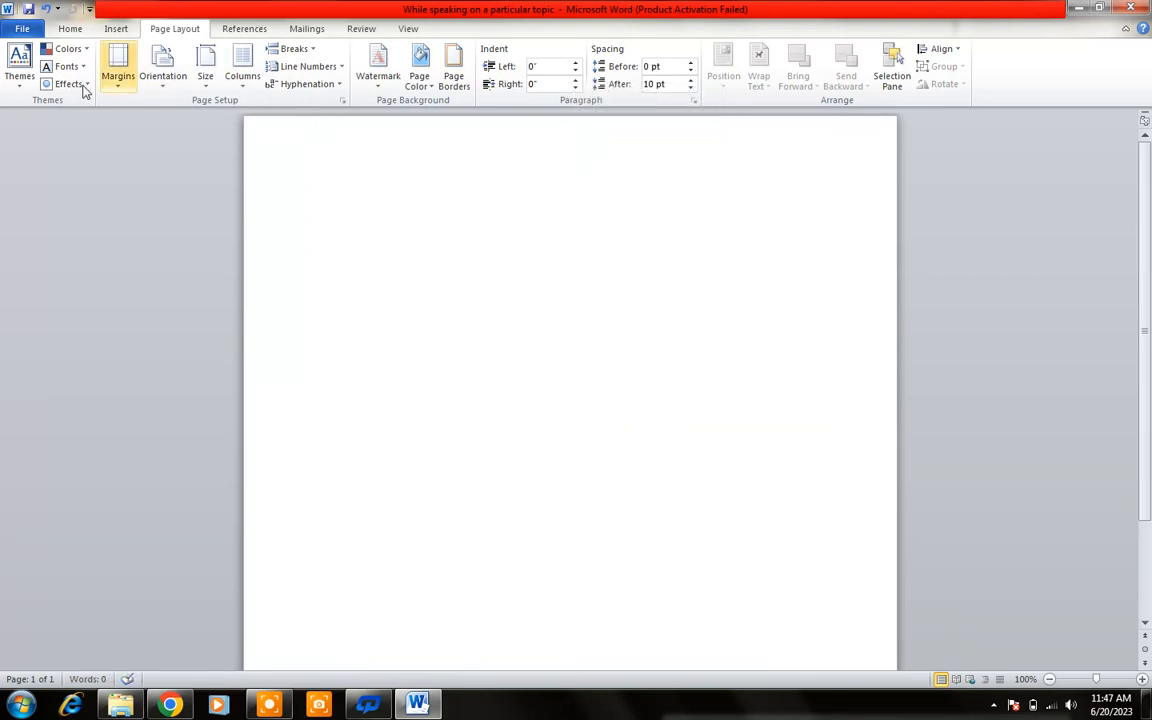
# - Apply the built-in Flow theme to the emptied document and paste the cut text a few lines below the top margin
pyautogui.click(19, 76)
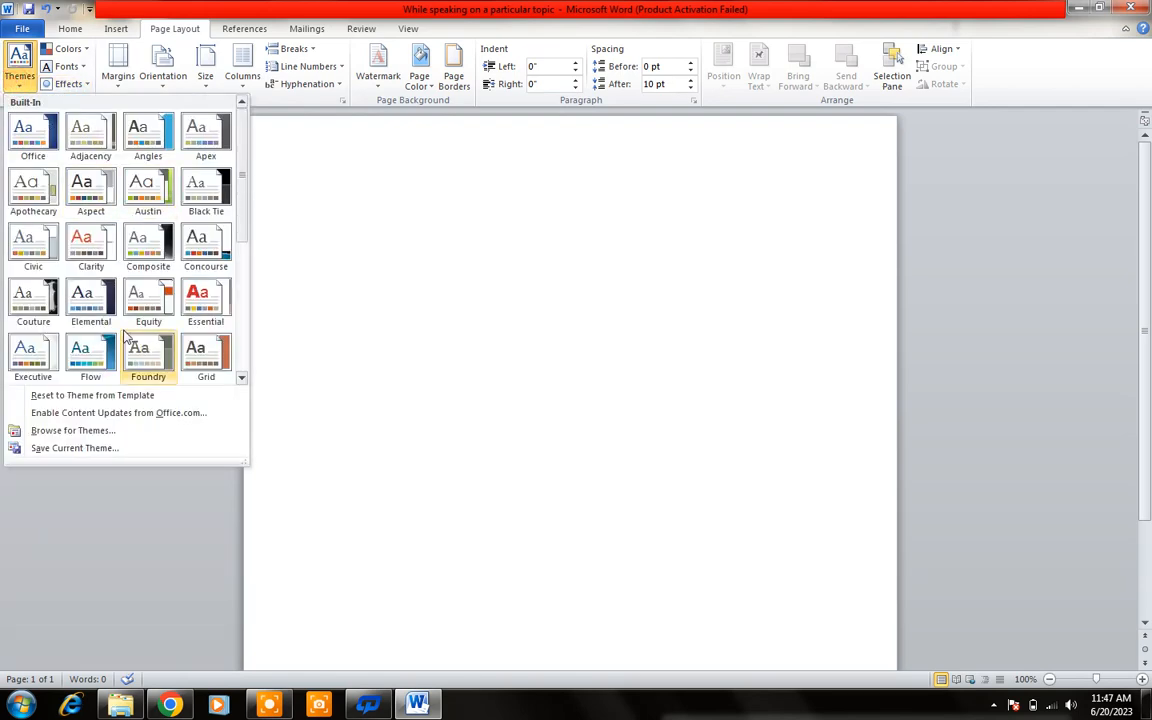
pyautogui.click(90, 342)
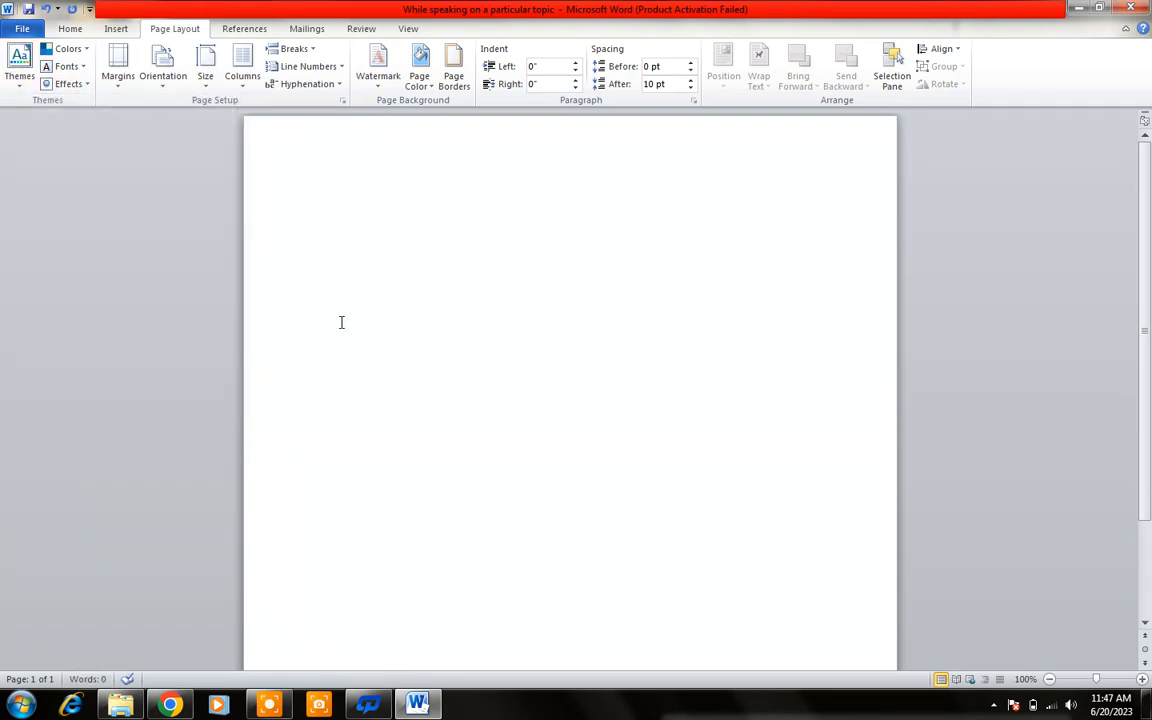
pyautogui.doubleClick(367, 248)
pyautogui.hotkey('ctrl', 'v')
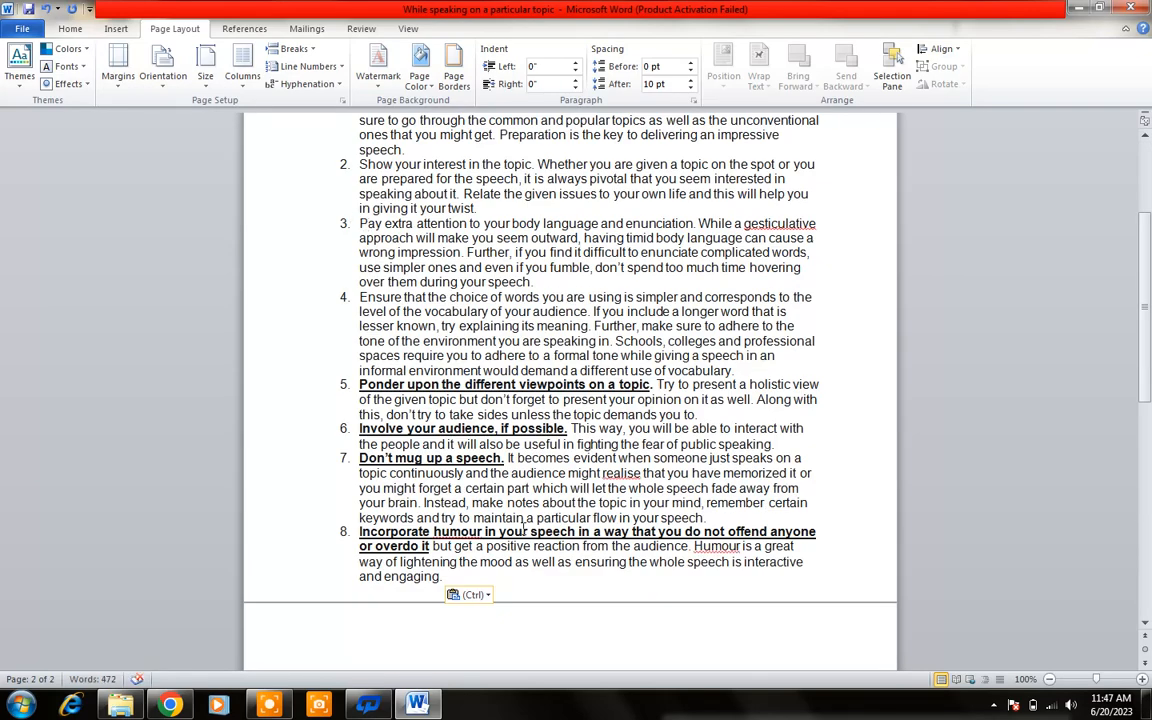
# - Select the whole pasted text and browse the theme font sets from Clarity to Flow
pyautogui.moveTo(480, 562); pyautogui.dragTo(338, 183)
pyautogui.click(640, 590)
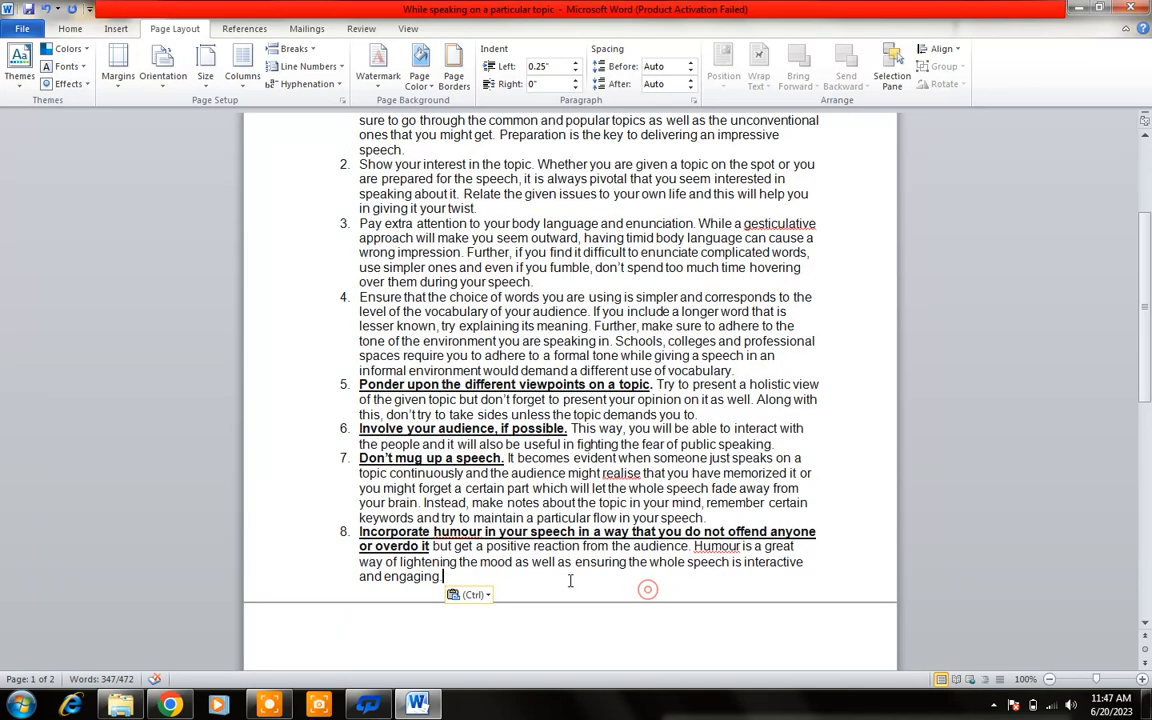
pyautogui.moveTo(452, 577); pyautogui.dragTo(314, 238)
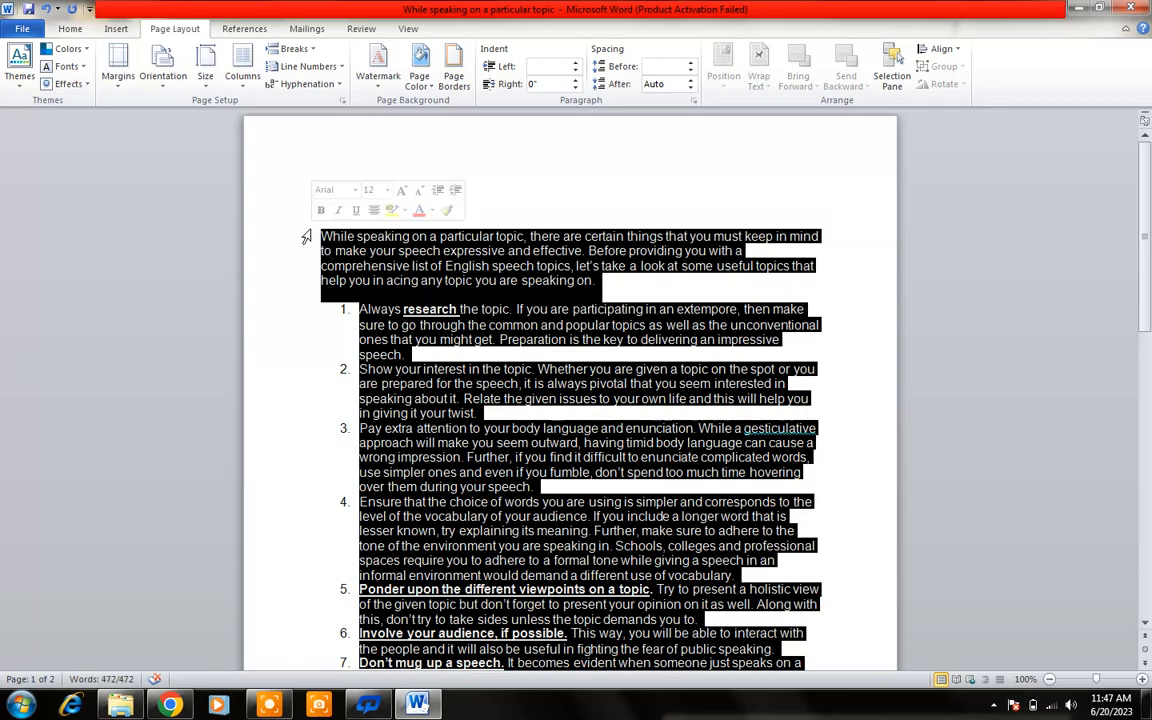
pyautogui.click(242, 68)
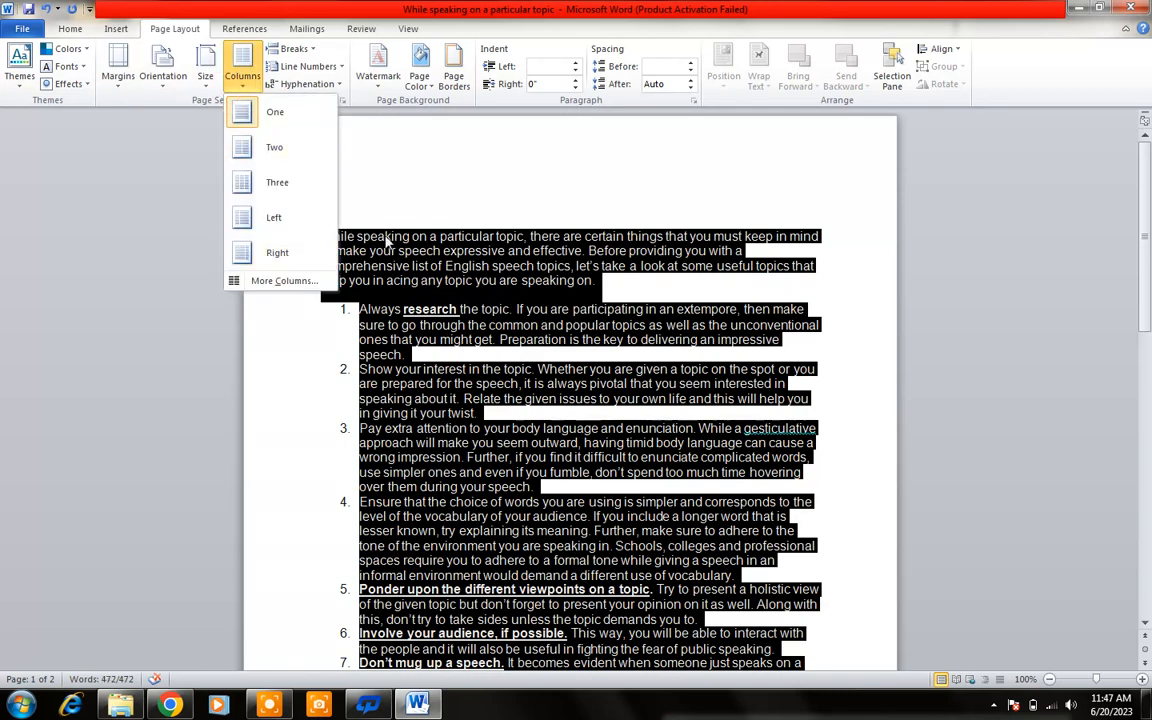
pyautogui.click(420, 171)
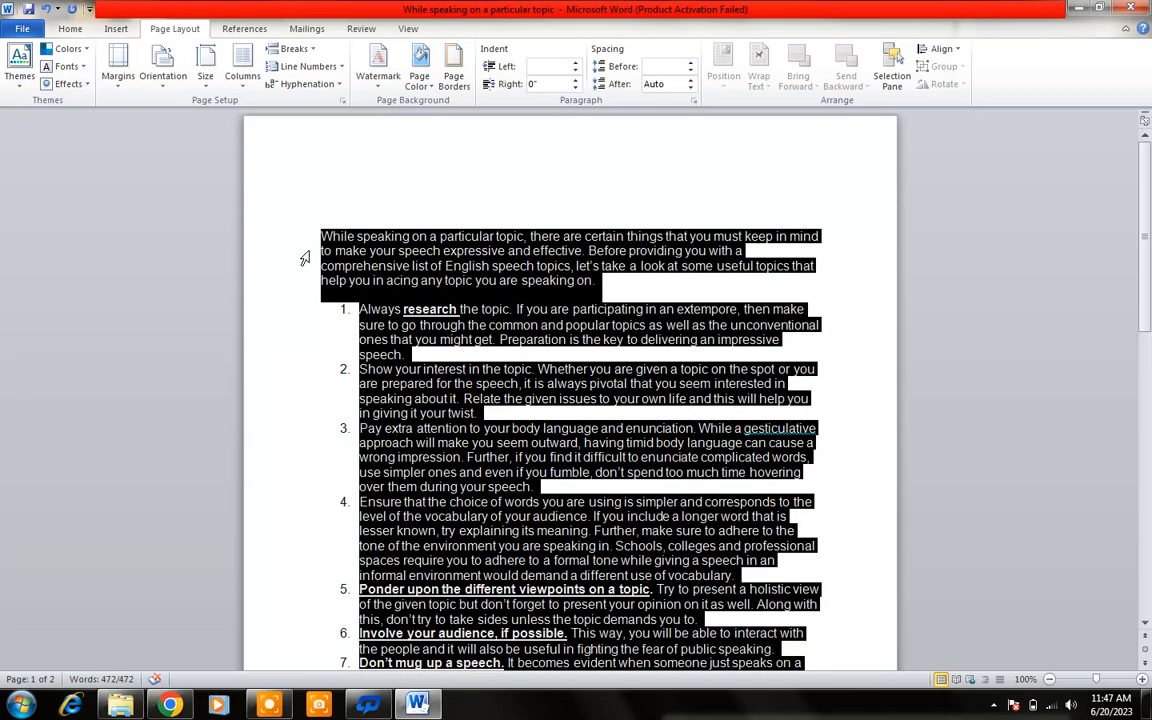
pyautogui.click(82, 68)
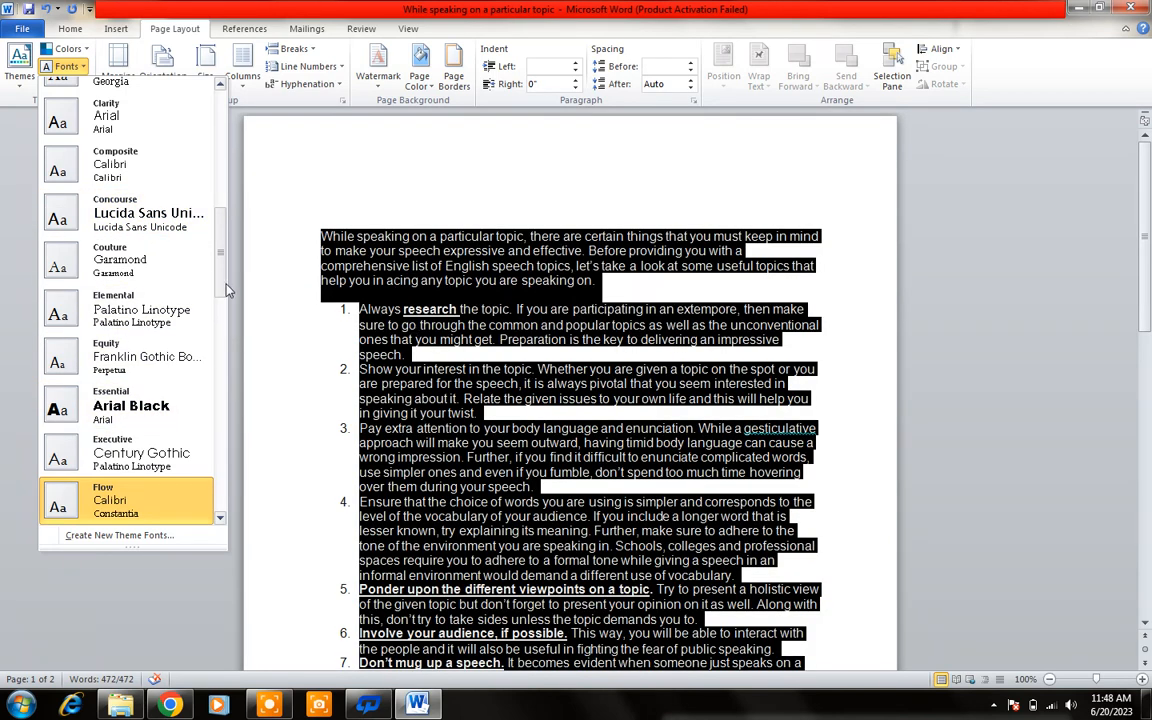
pyautogui.click(301, 161)
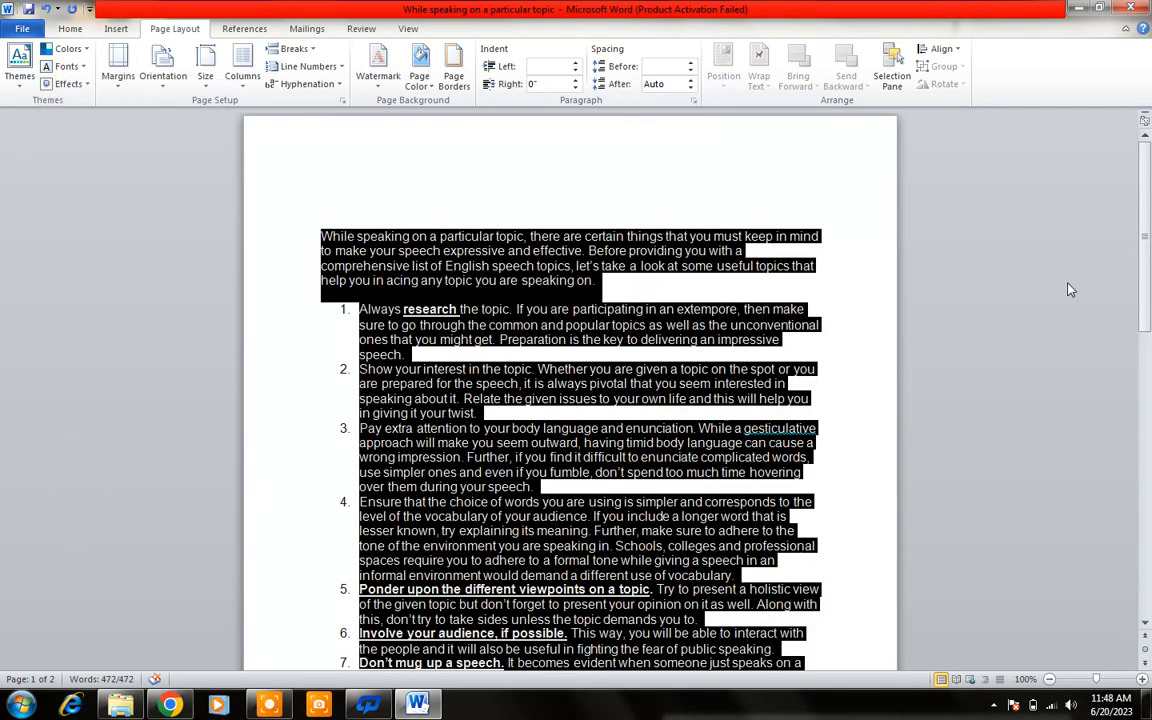
pyautogui.click(960, 254)
pyautogui.click(1142, 228)
pyautogui.moveTo(1143, 240); pyautogui.dragTo(1143, 487)
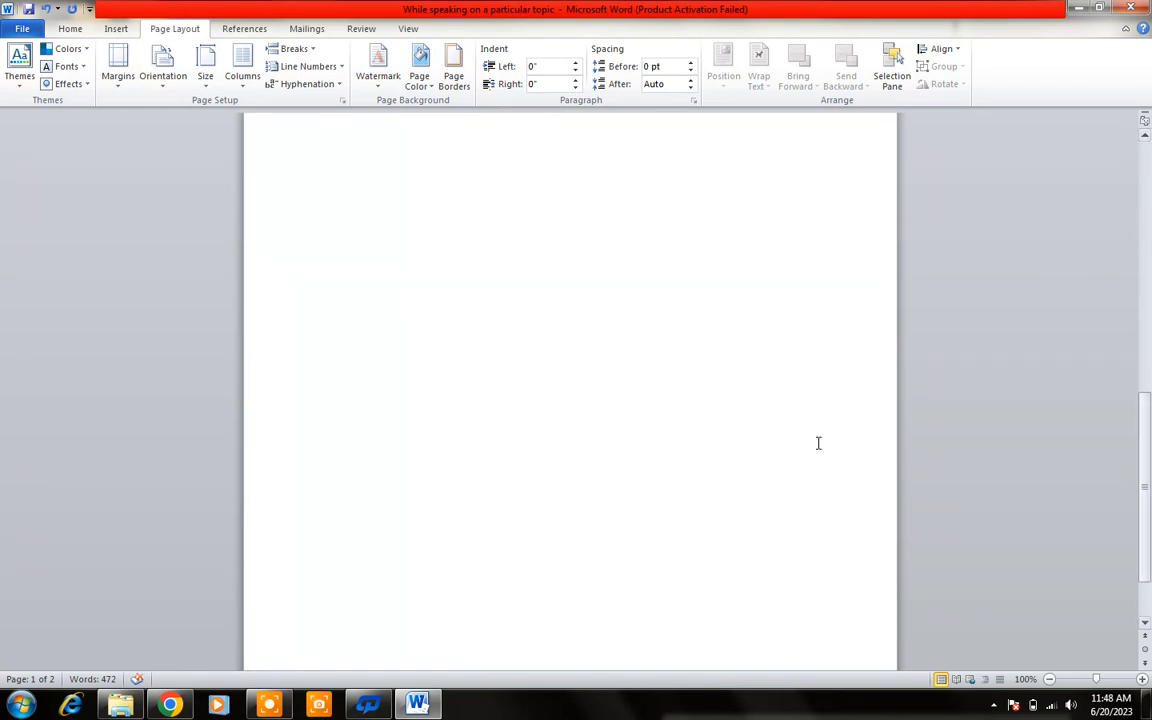
pyautogui.click(593, 370)
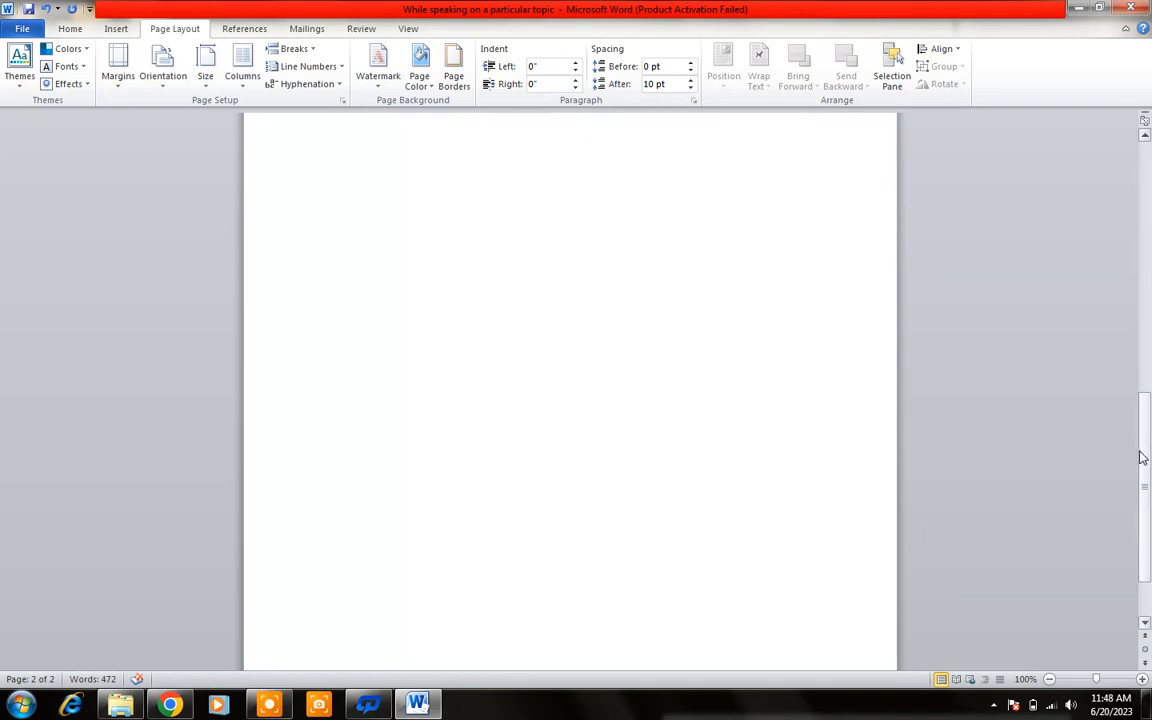
pyautogui.moveTo(1140, 457); pyautogui.dragTo(1142, 207)
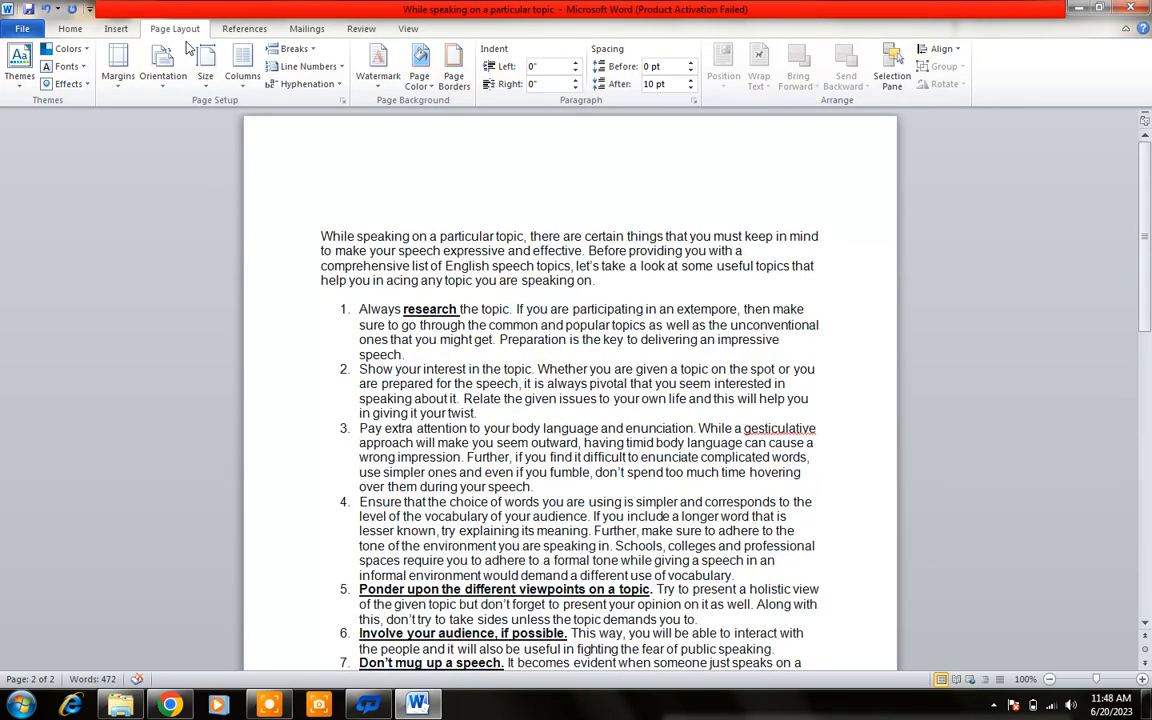
# - Examine the built-in theme effects and the preset page margins available for the document
pyautogui.click(82, 83)
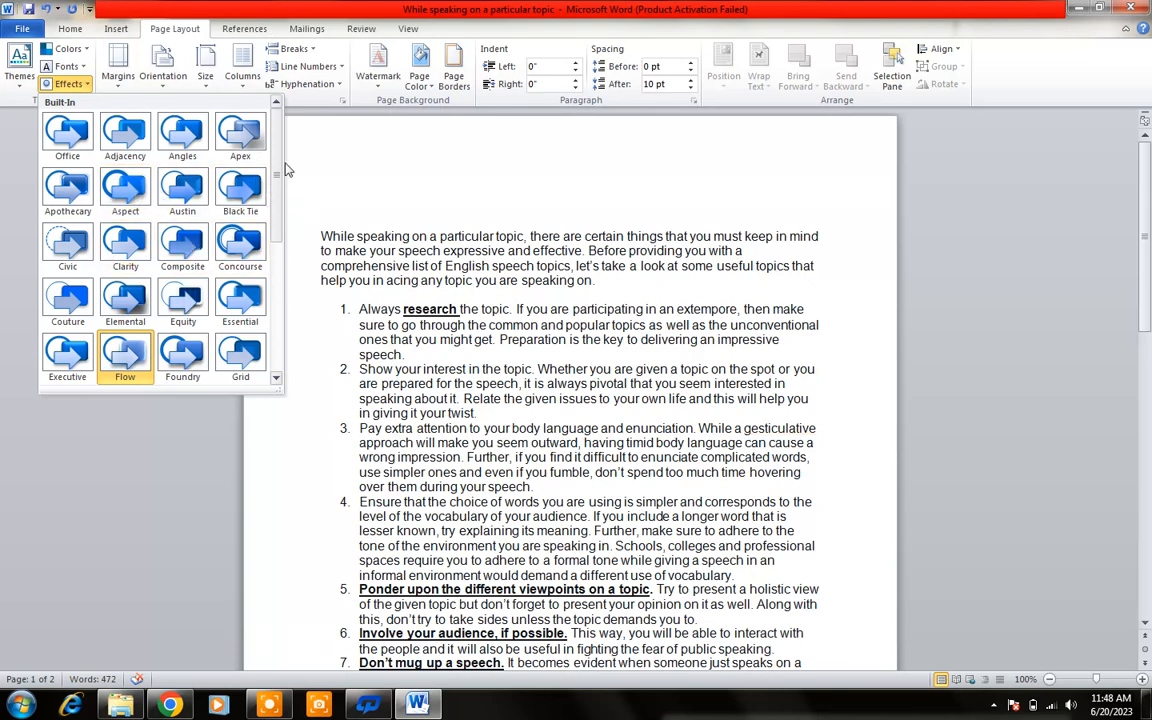
pyautogui.click(358, 148)
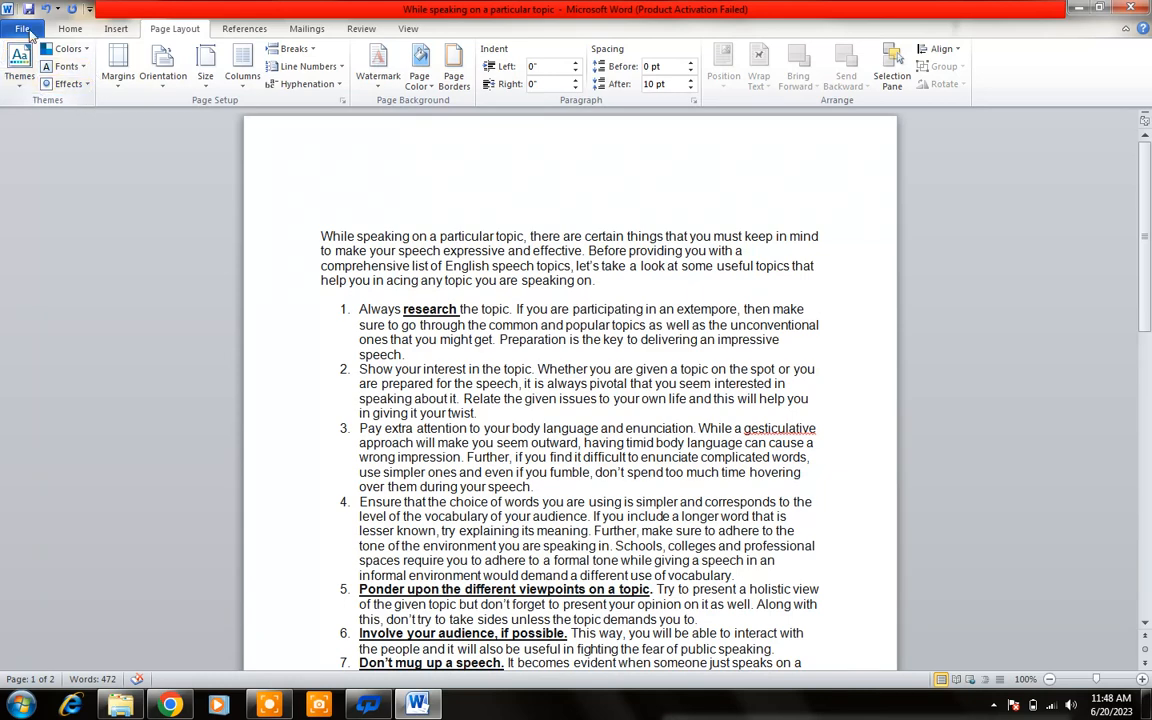
pyautogui.click(116, 88)
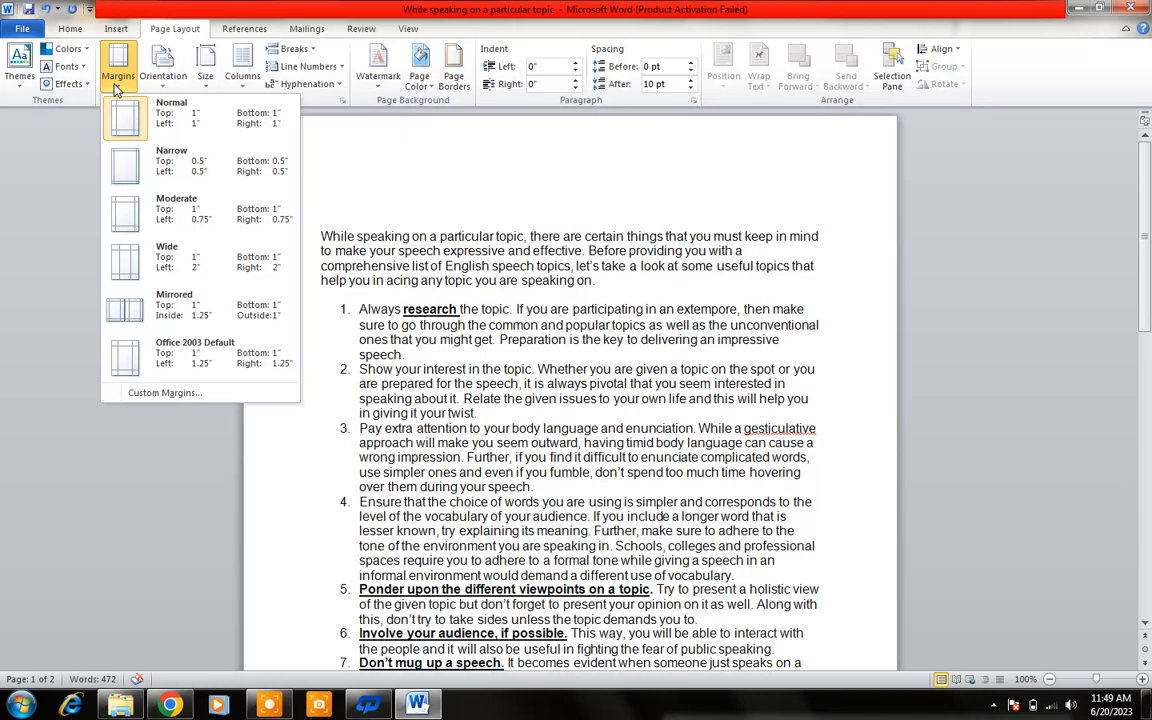
pyautogui.click(421, 148)
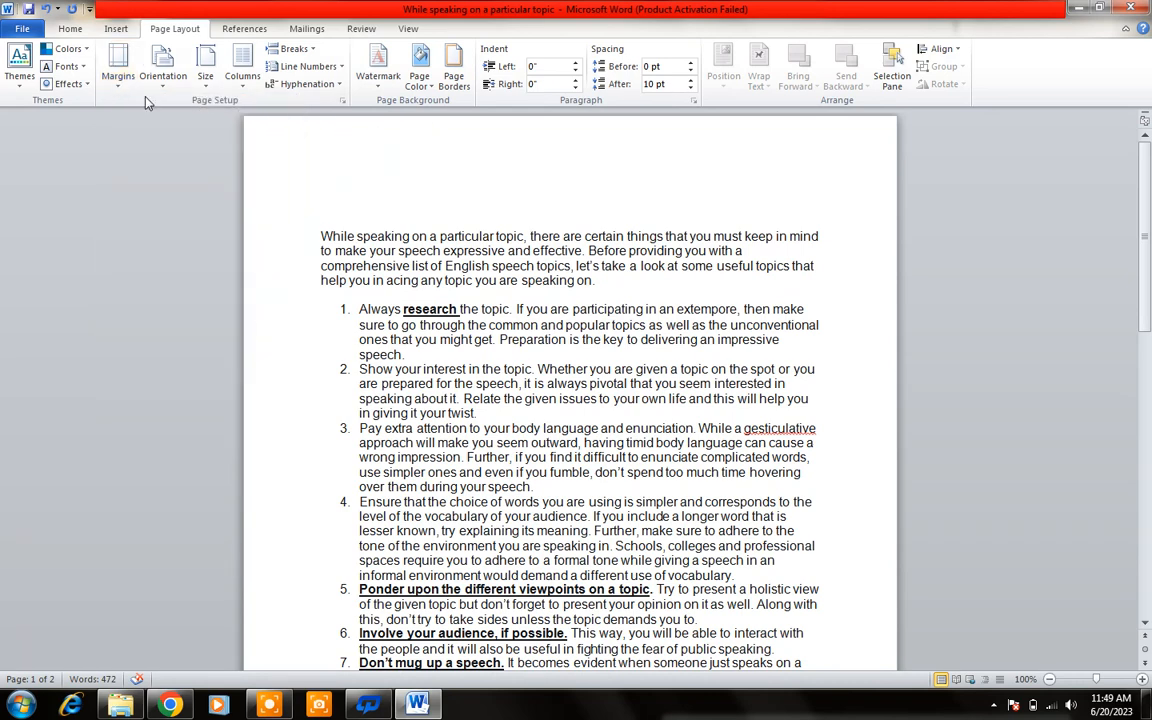
# - Dismiss the Windows performance prompt by keeping the current color scheme without further messages, and review the preset page margins
pyautogui.click(112, 74)
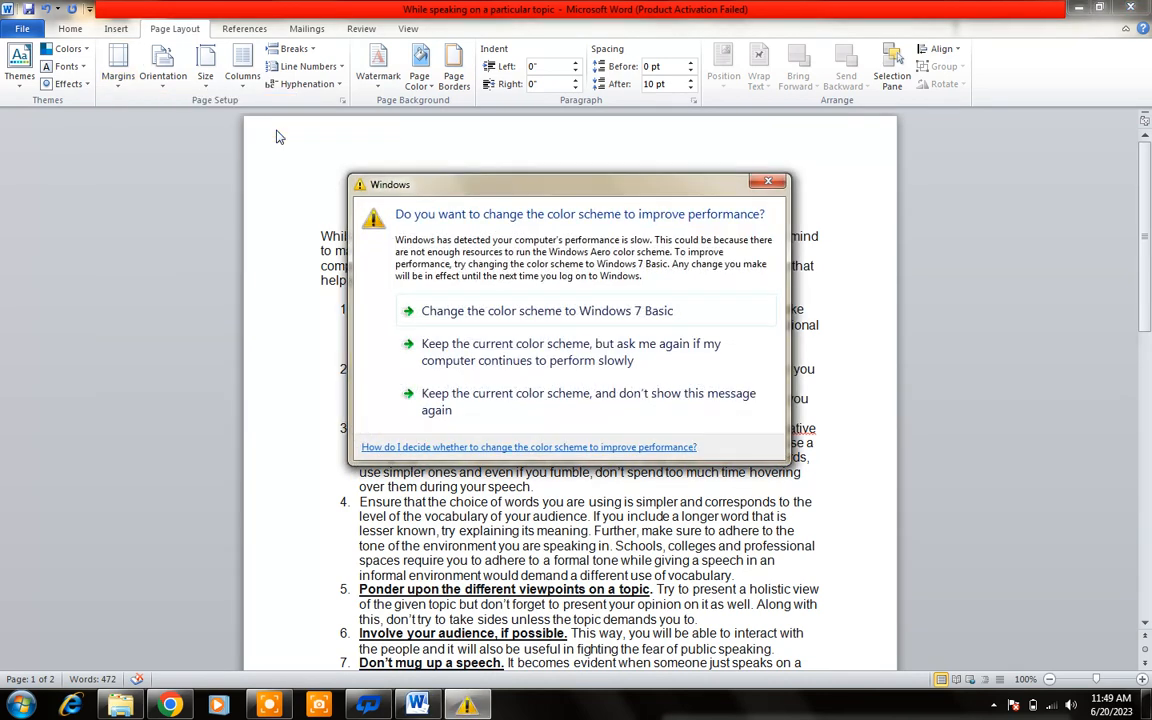
pyautogui.click(445, 403)
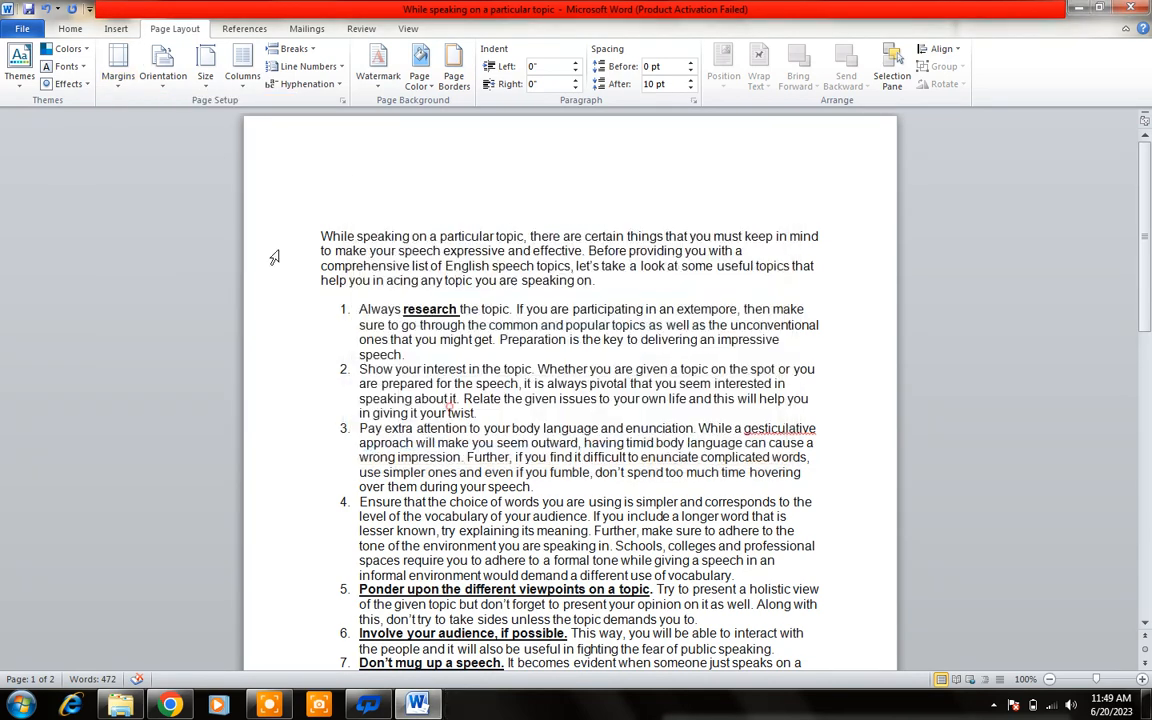
pyautogui.click(119, 84)
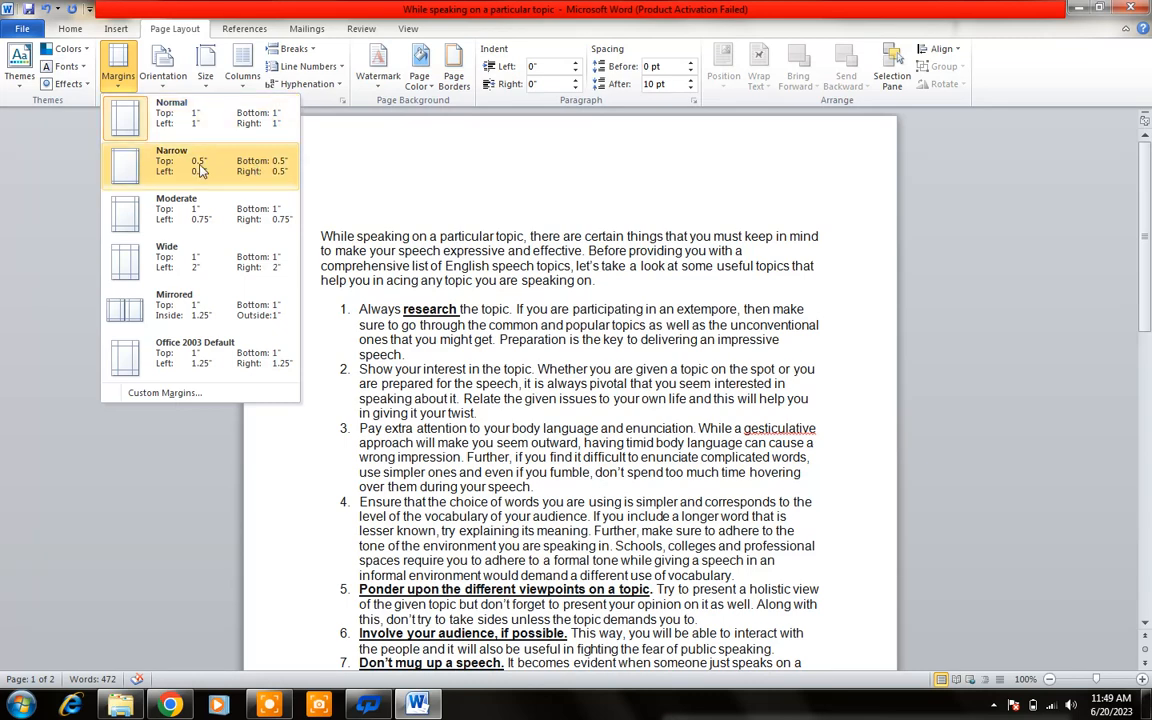
pyautogui.click(330, 156)
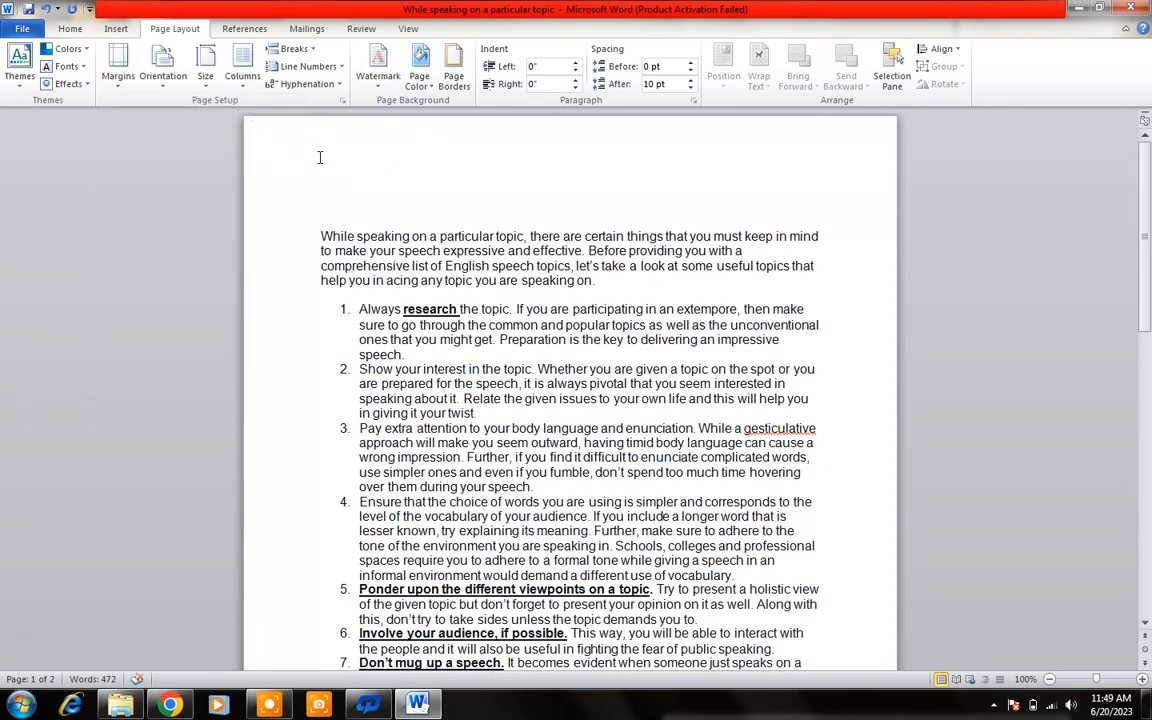
# - Apply the Narrow margins (0.5" on all sides), and replace them with Moderate margins (1" top and bottom, 0.75" left and right)
pyautogui.click(110, 70)
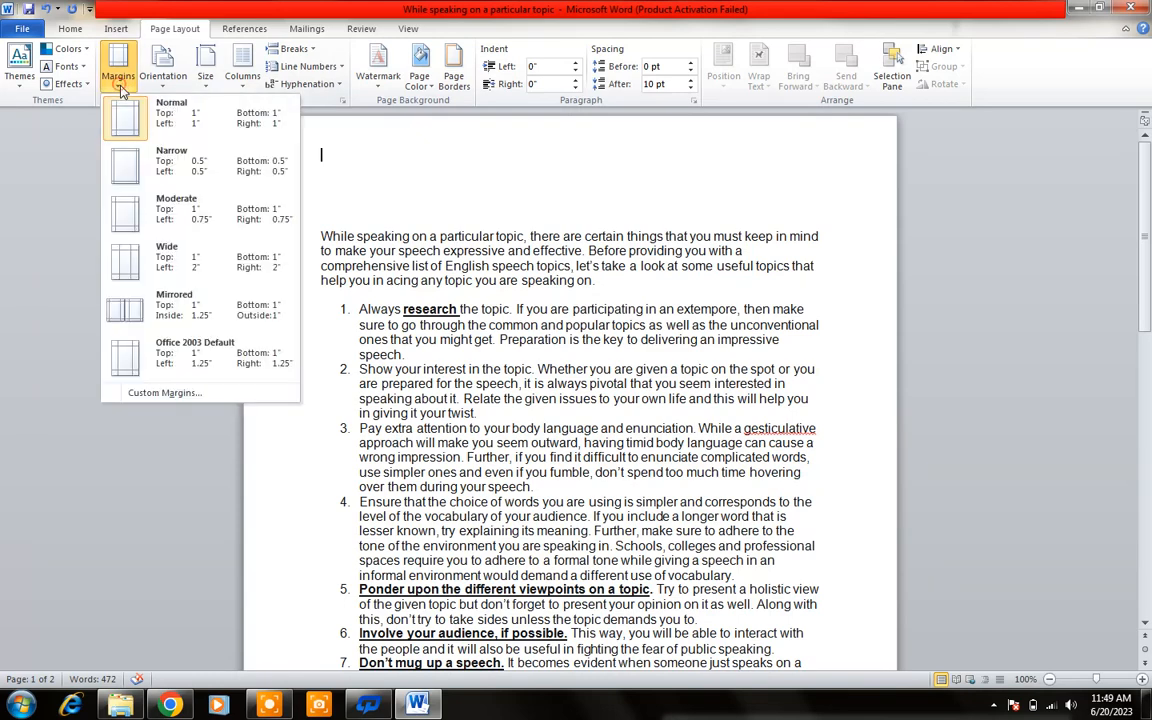
pyautogui.click(137, 168)
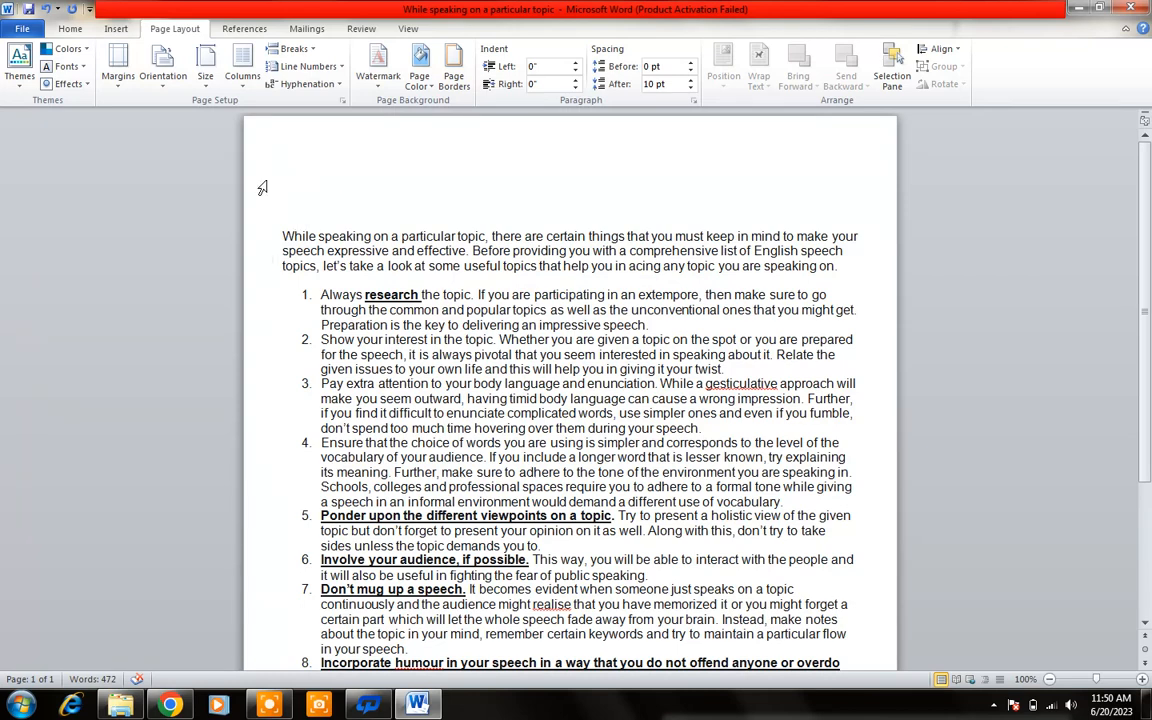
pyautogui.click(122, 95)
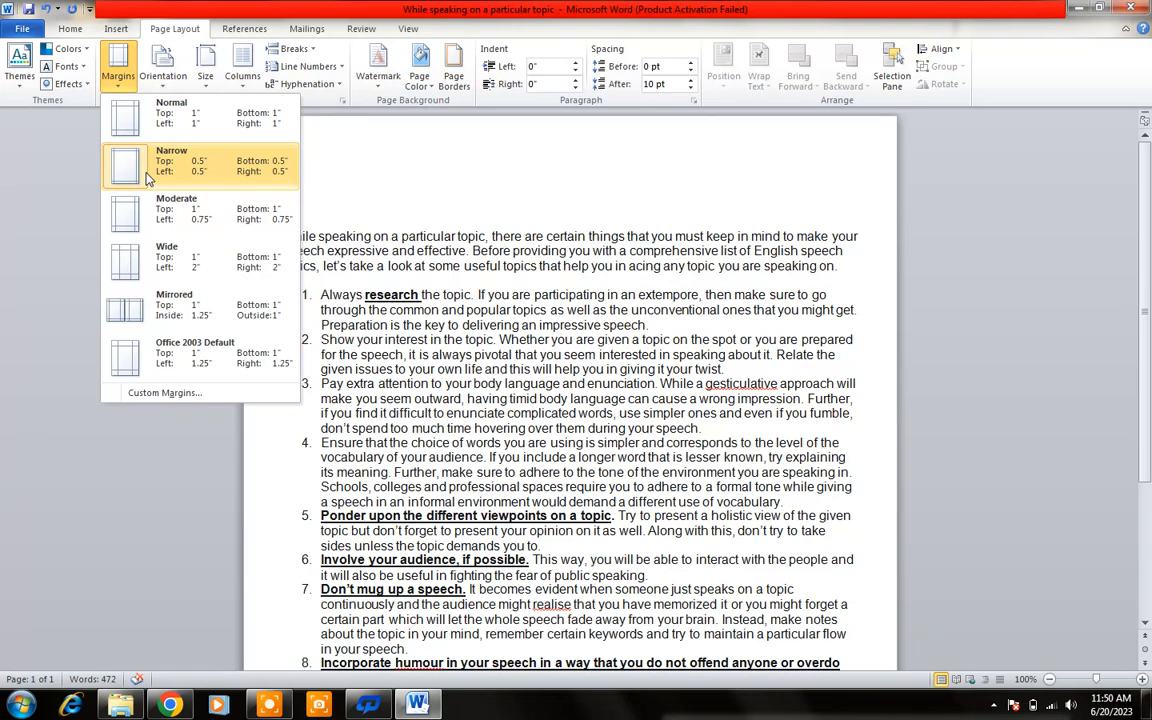
pyautogui.click(168, 217)
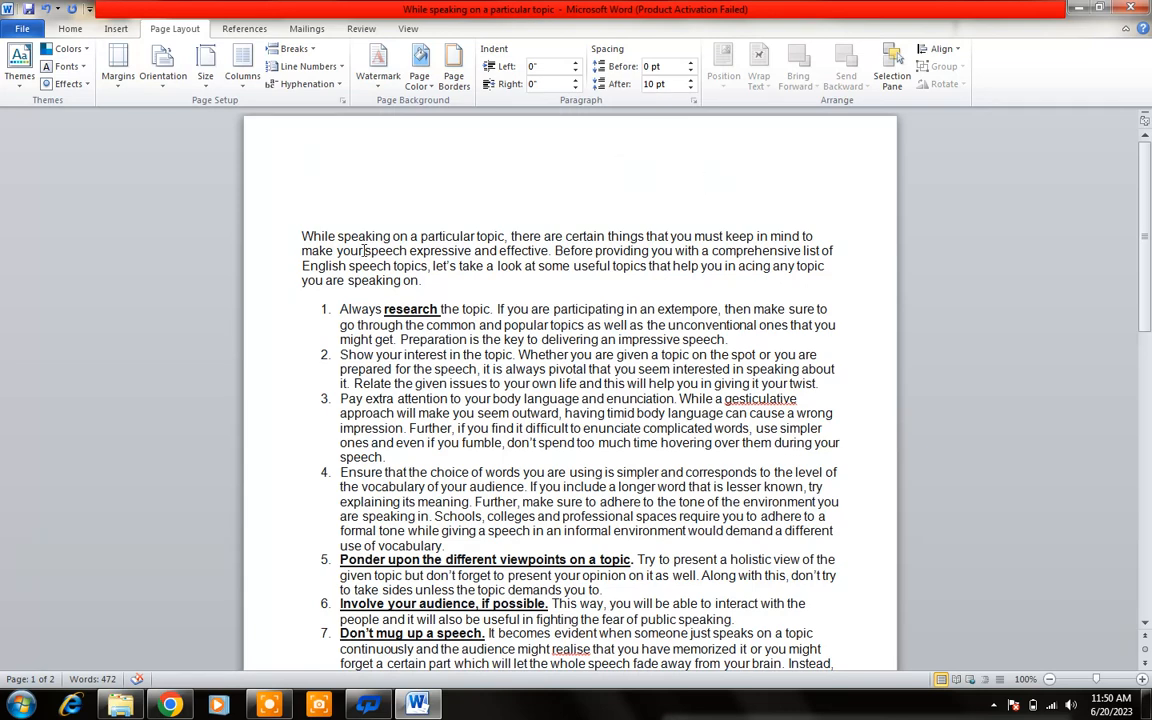
# - Set custom margins of 0.7" on all four sides, and replace them with the Narrow preset (0.5" on all sides)
pyautogui.click(118, 80)
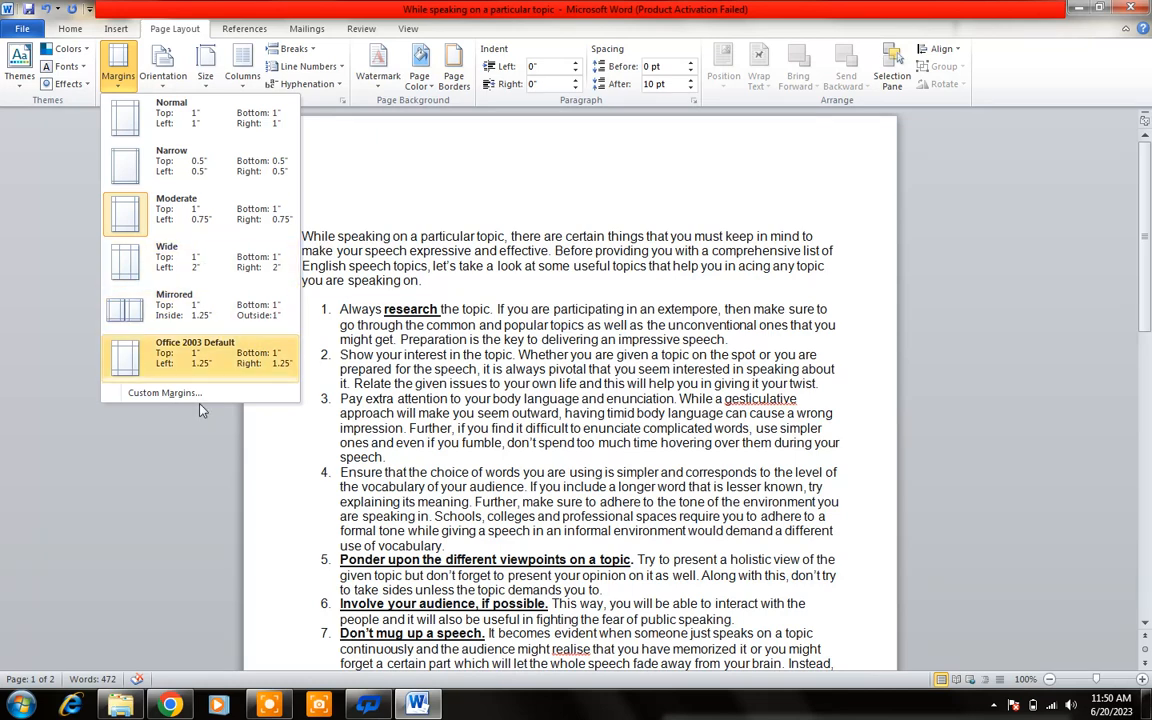
pyautogui.click(176, 392)
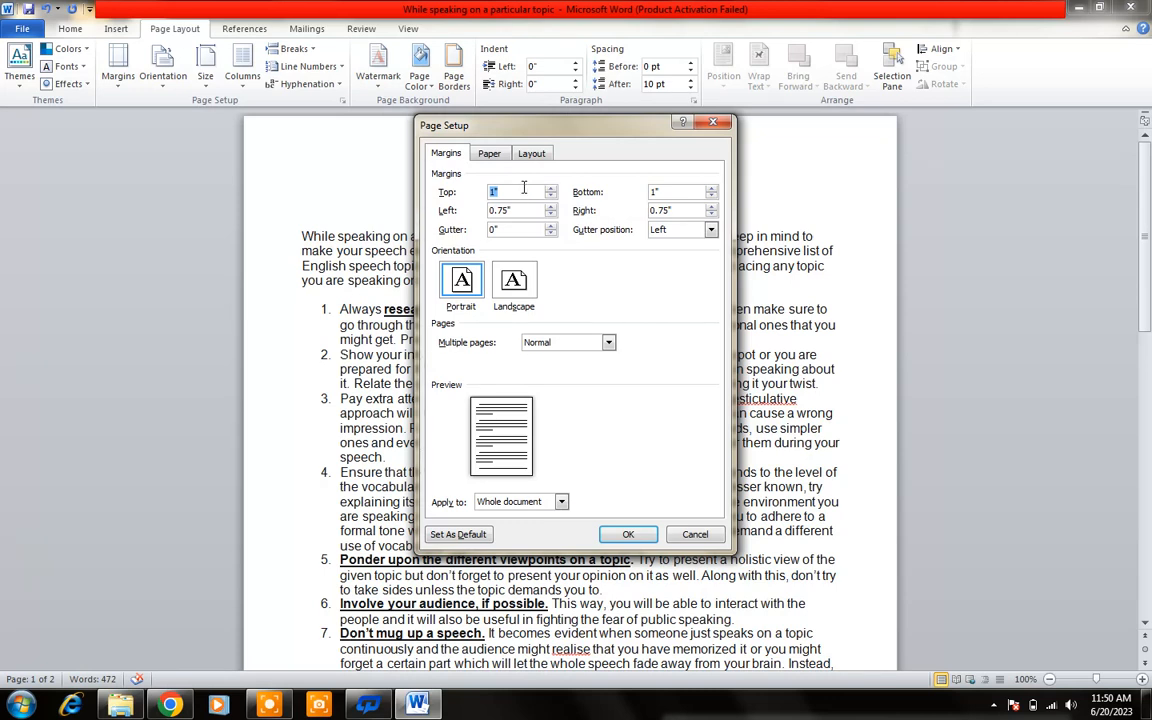
pyautogui.write('0.')
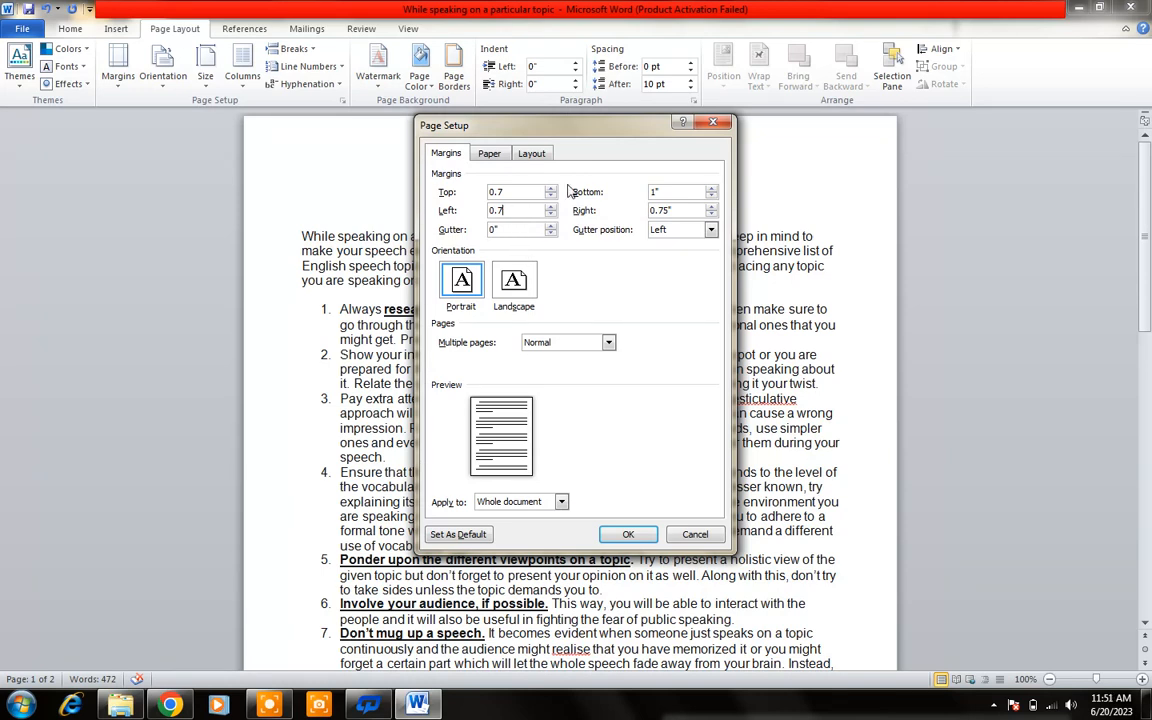
pyautogui.doubleClick(673, 190)
pyautogui.press('BackSpace')
pyautogui.click(626, 535)
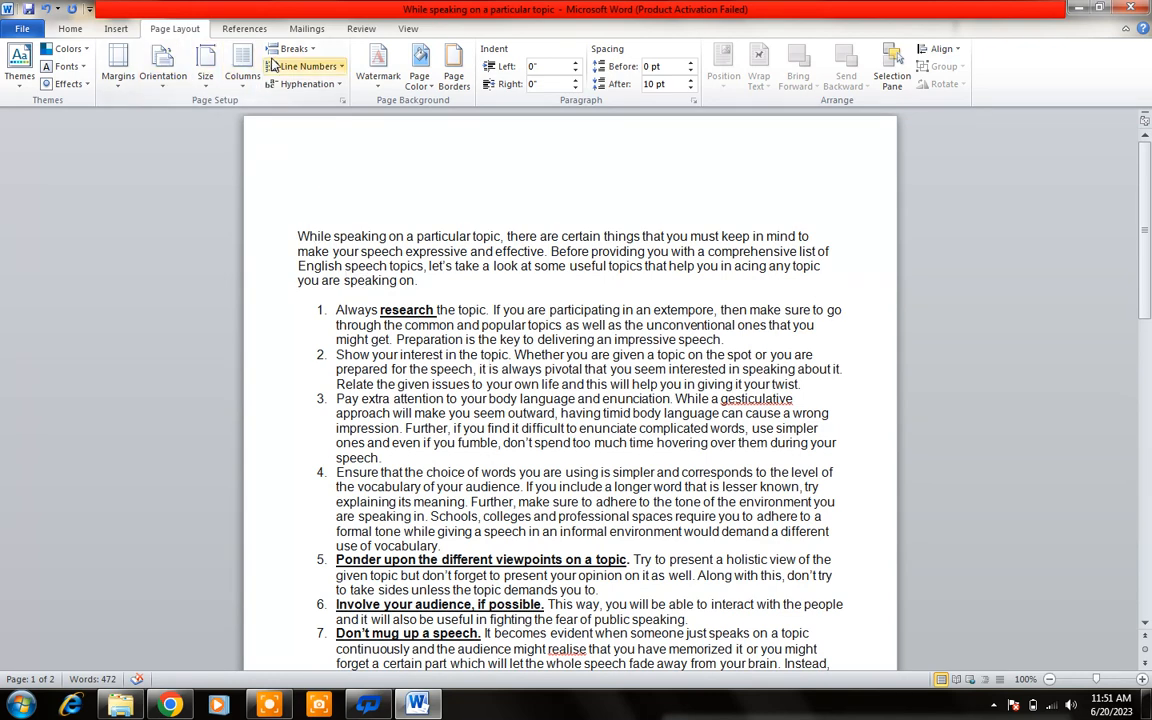
pyautogui.click(129, 86)
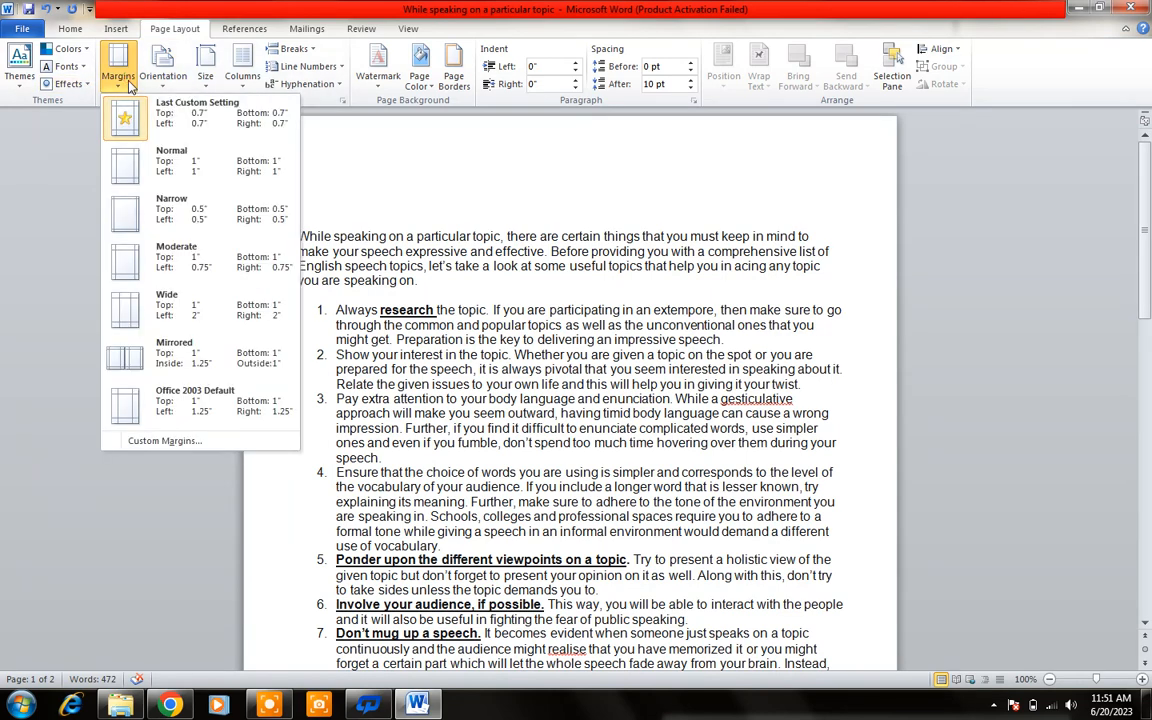
pyautogui.click(117, 205)
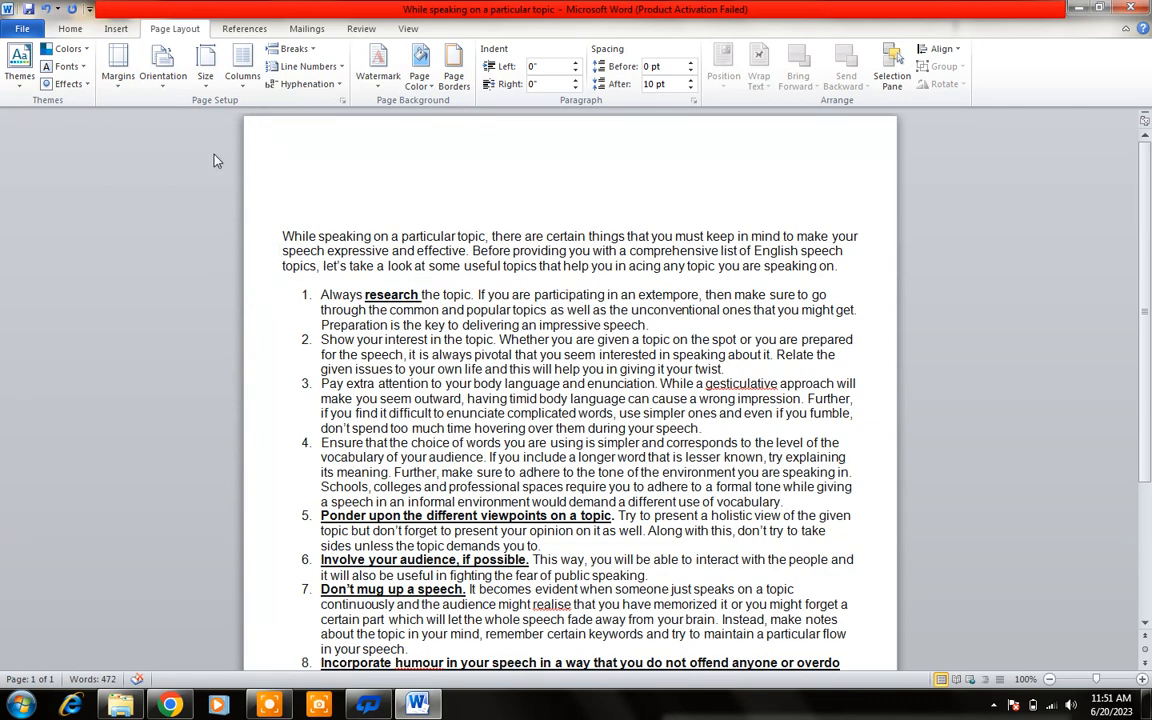
# - Switch the page orientation to Landscape, and return it to Portrait
pyautogui.click(158, 92)
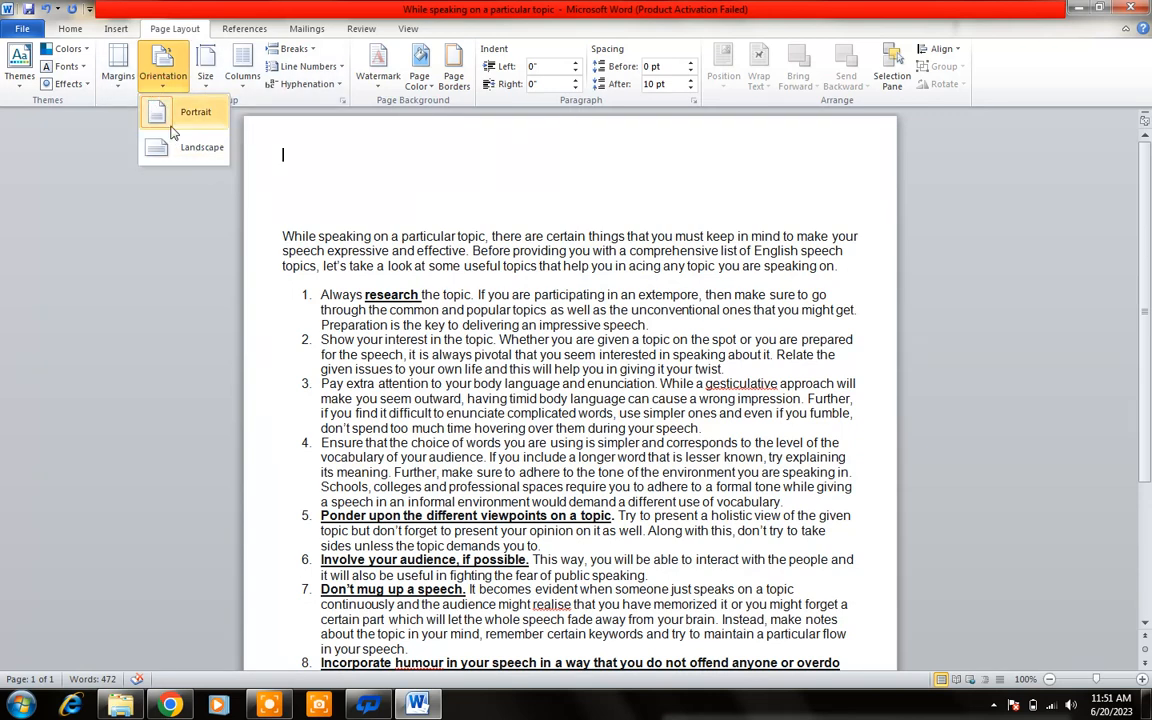
pyautogui.click(376, 157)
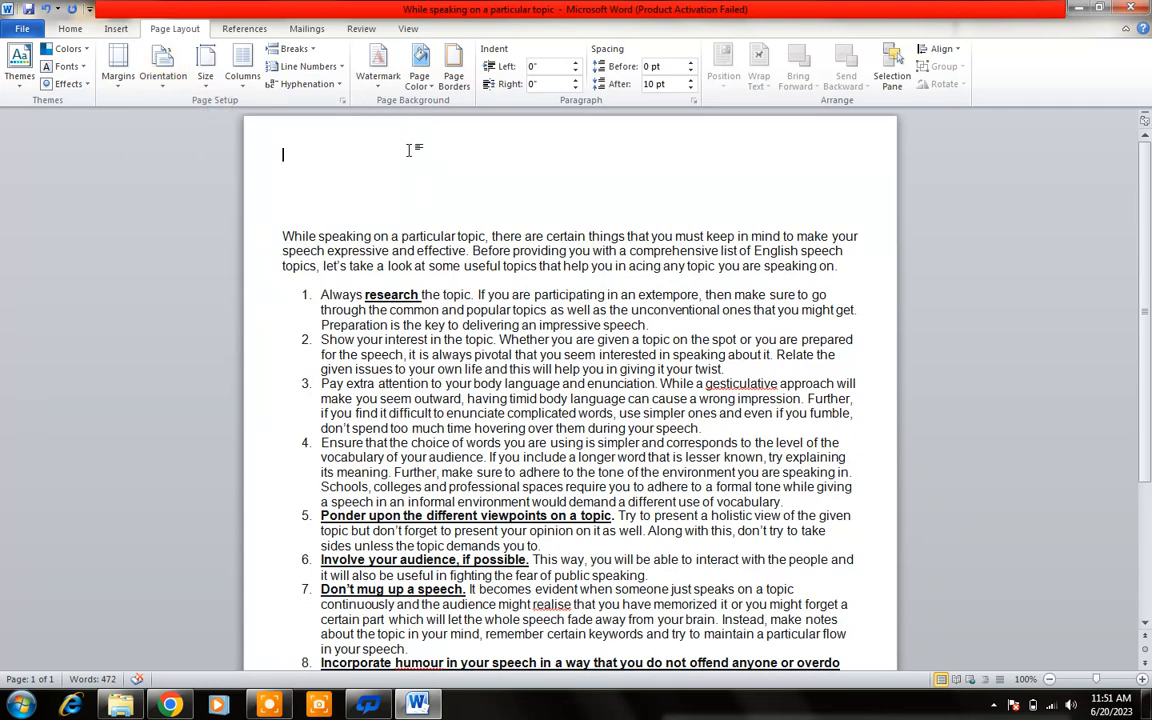
pyautogui.click(141, 83)
pyautogui.click(184, 150)
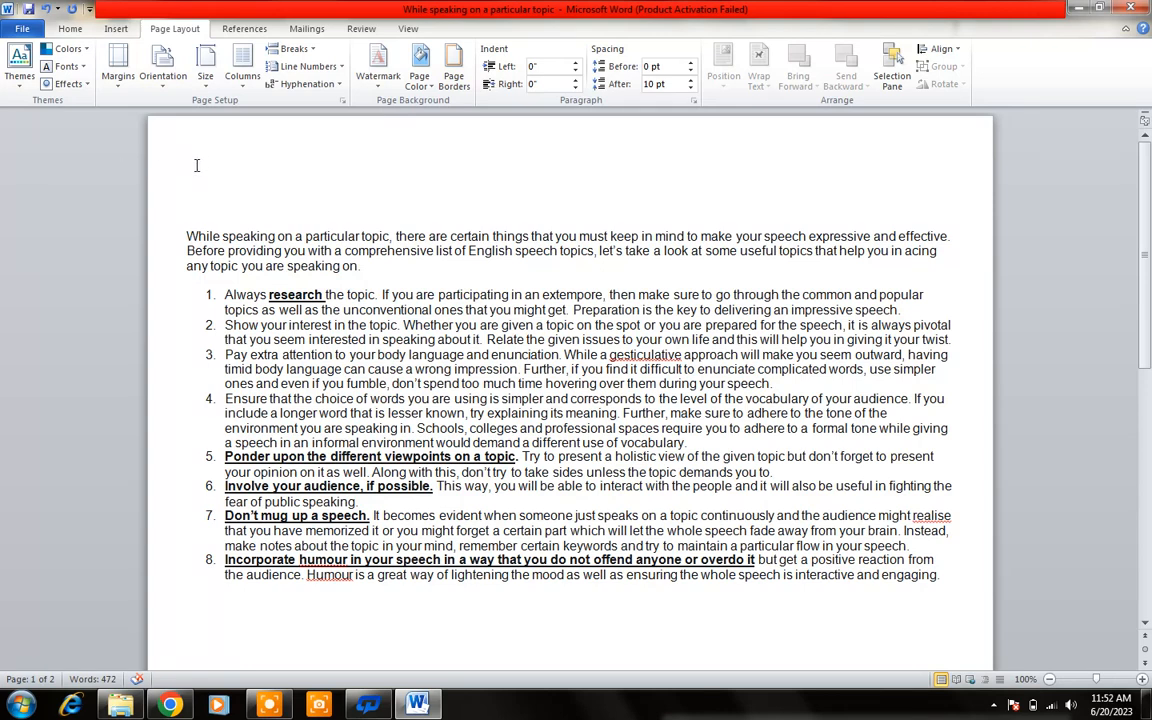
pyautogui.click(183, 226)
pyautogui.click(161, 72)
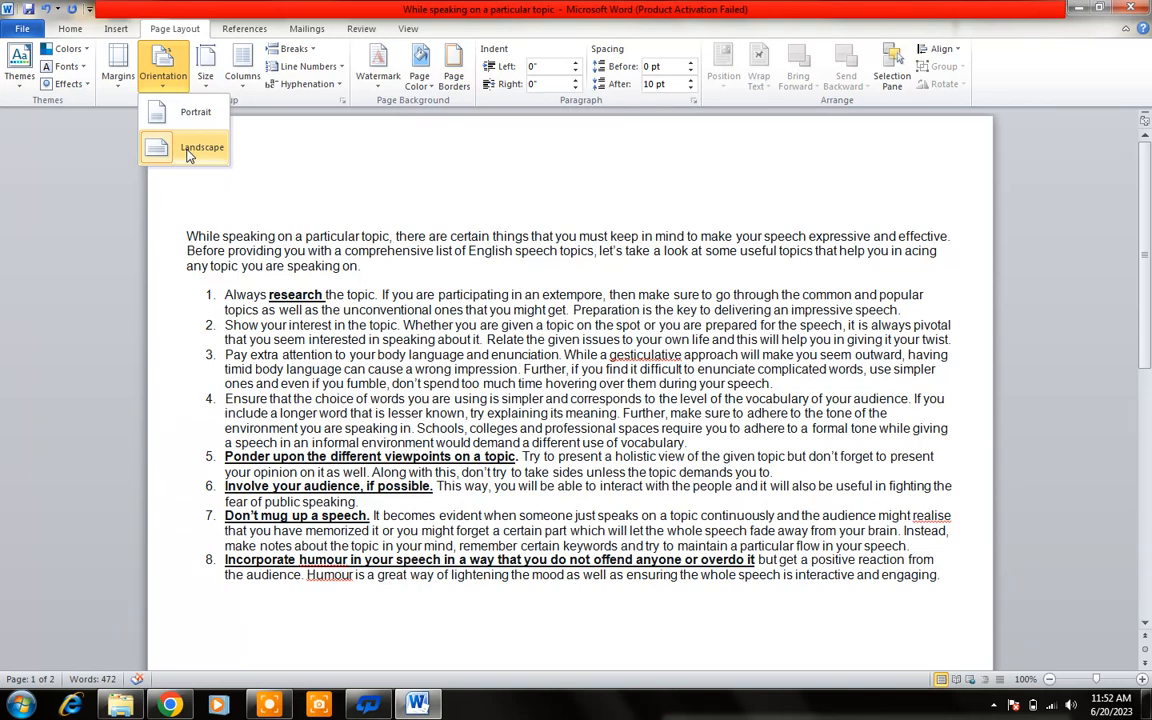
pyautogui.click(190, 114)
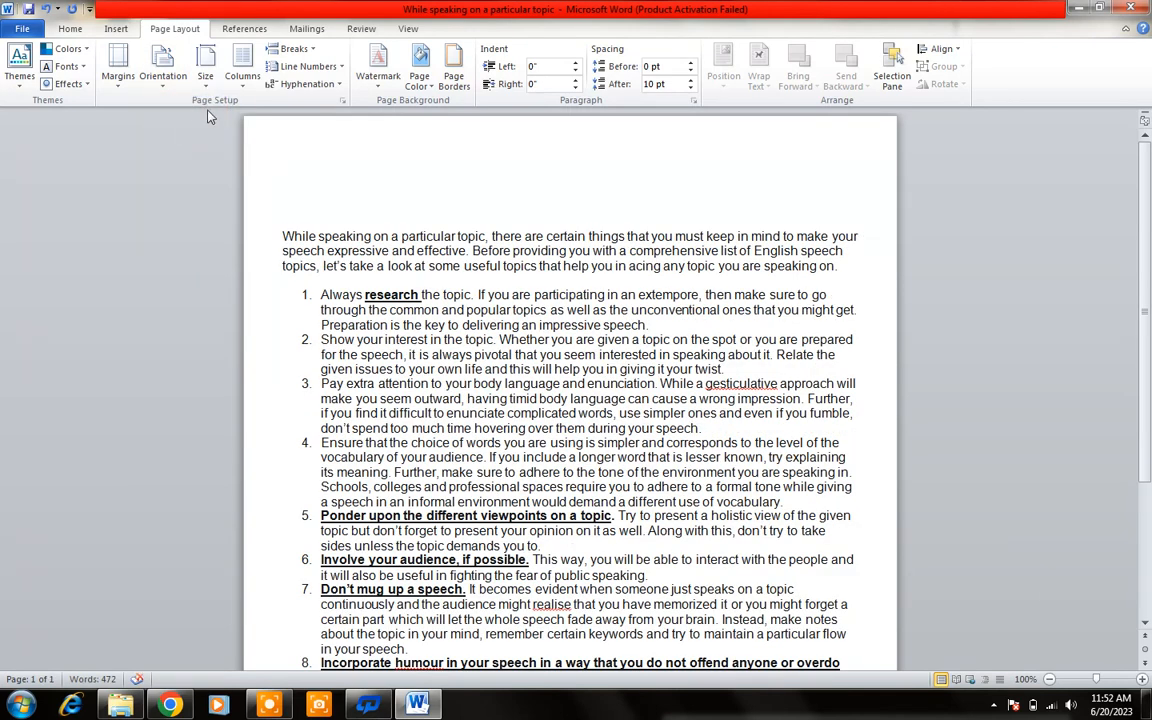
# - Change the paper size to Legal (8.5" x 14"), and return it to Letter (8.5" x 11")
pyautogui.click(206, 80)
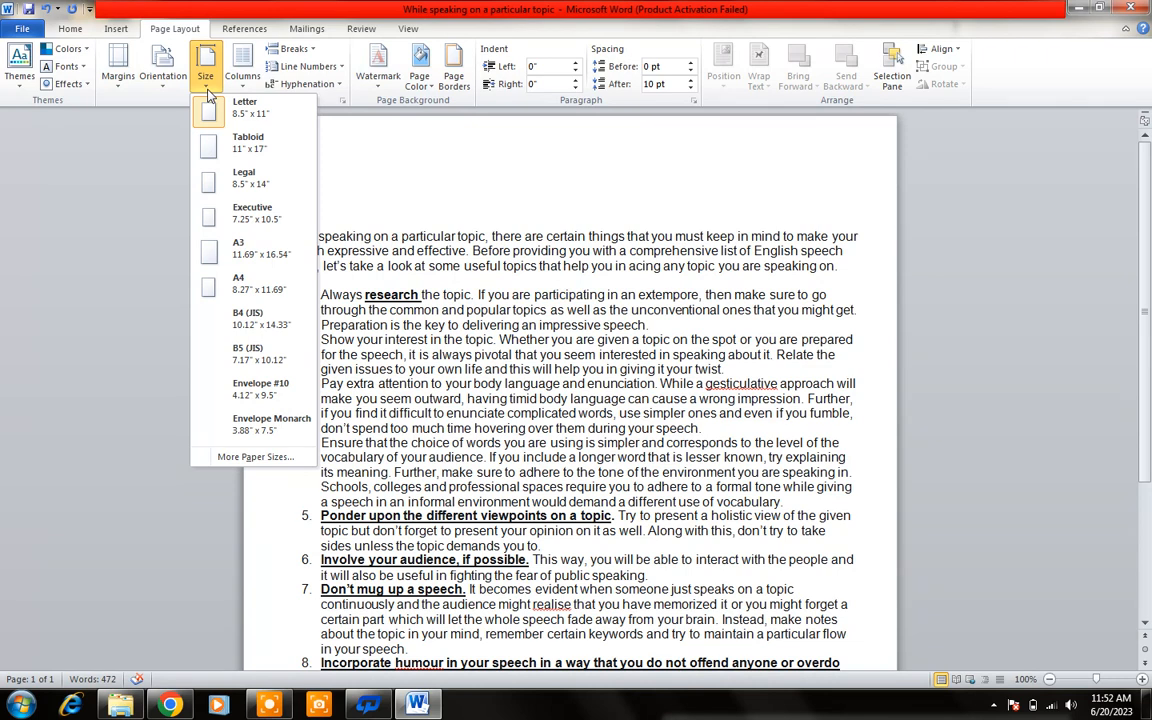
pyautogui.click(248, 178)
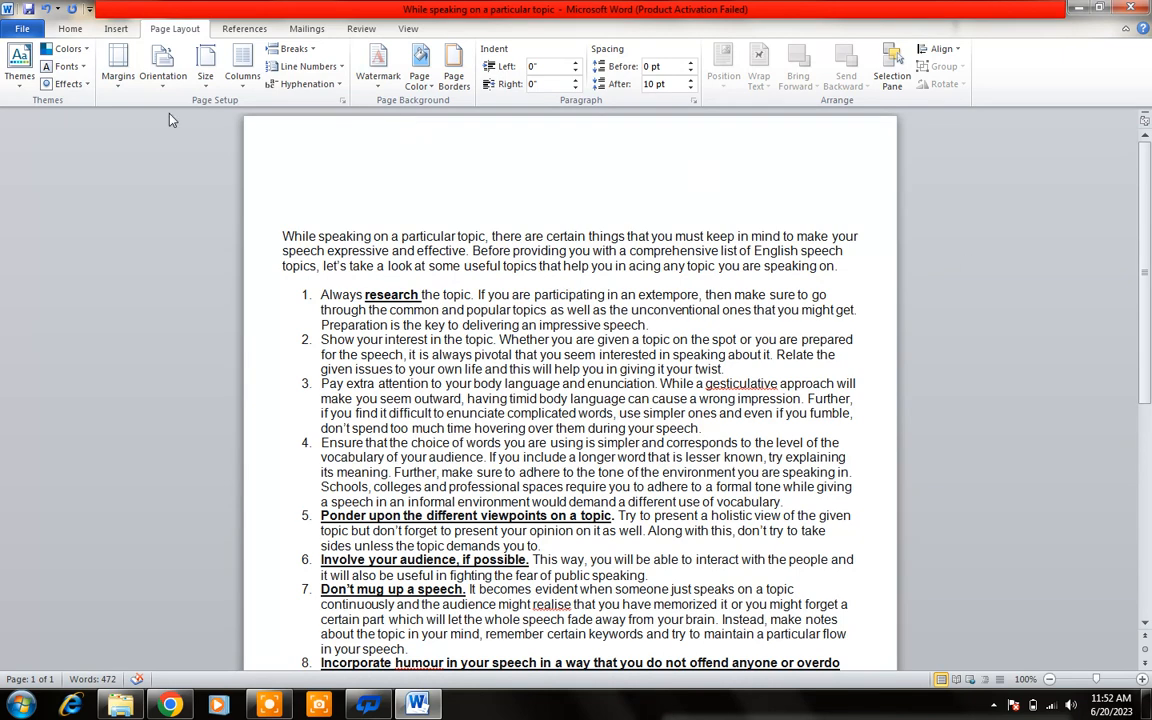
pyautogui.click(204, 95)
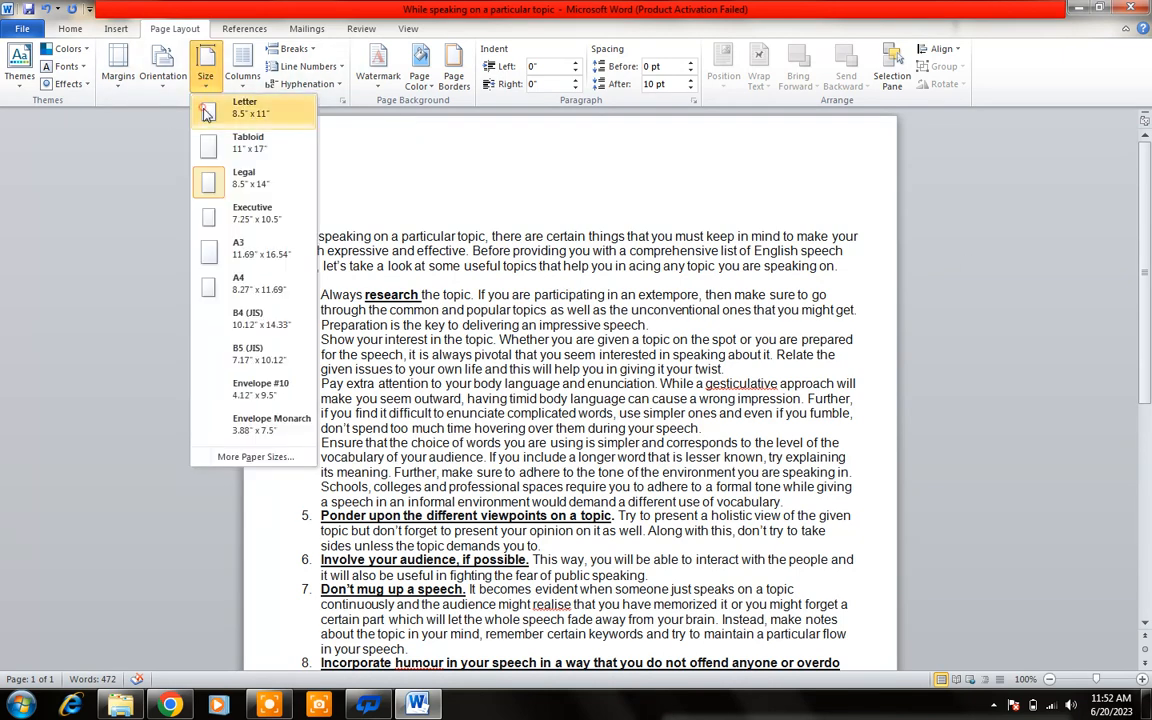
pyautogui.click(205, 93)
# - Try the Tabloid paper size (11" x 17") on the document, and go back to Letter (8.5" x 11")
pyautogui.click(206, 90)
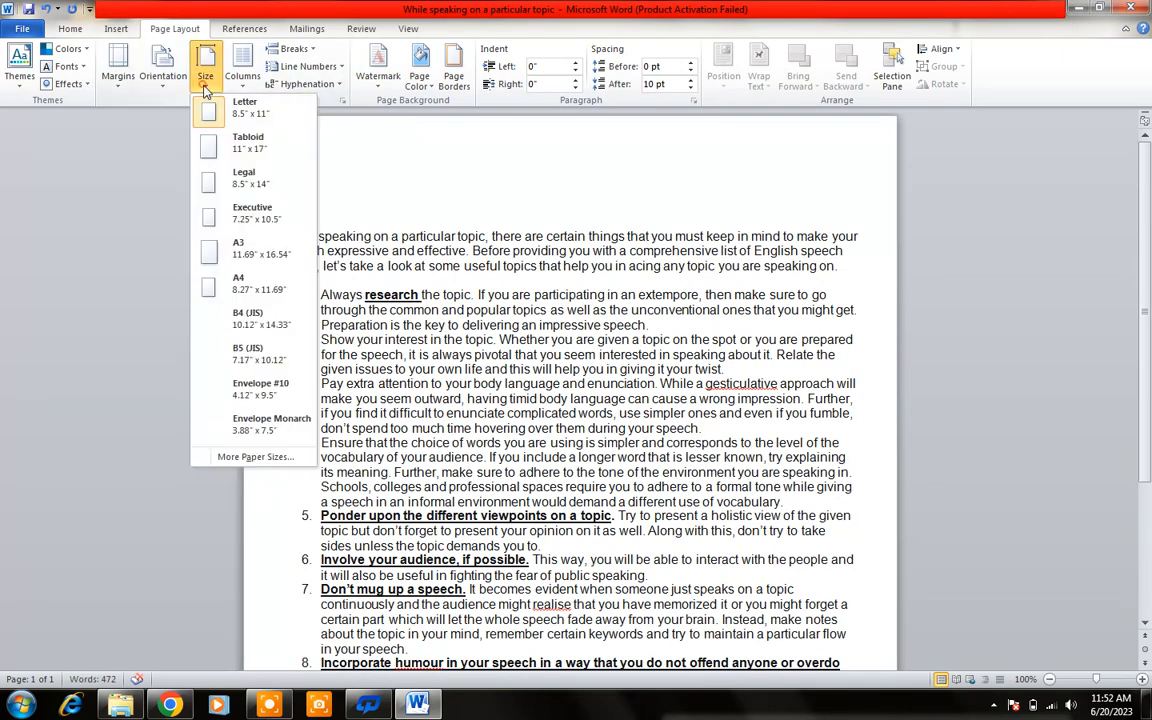
pyautogui.click(224, 148)
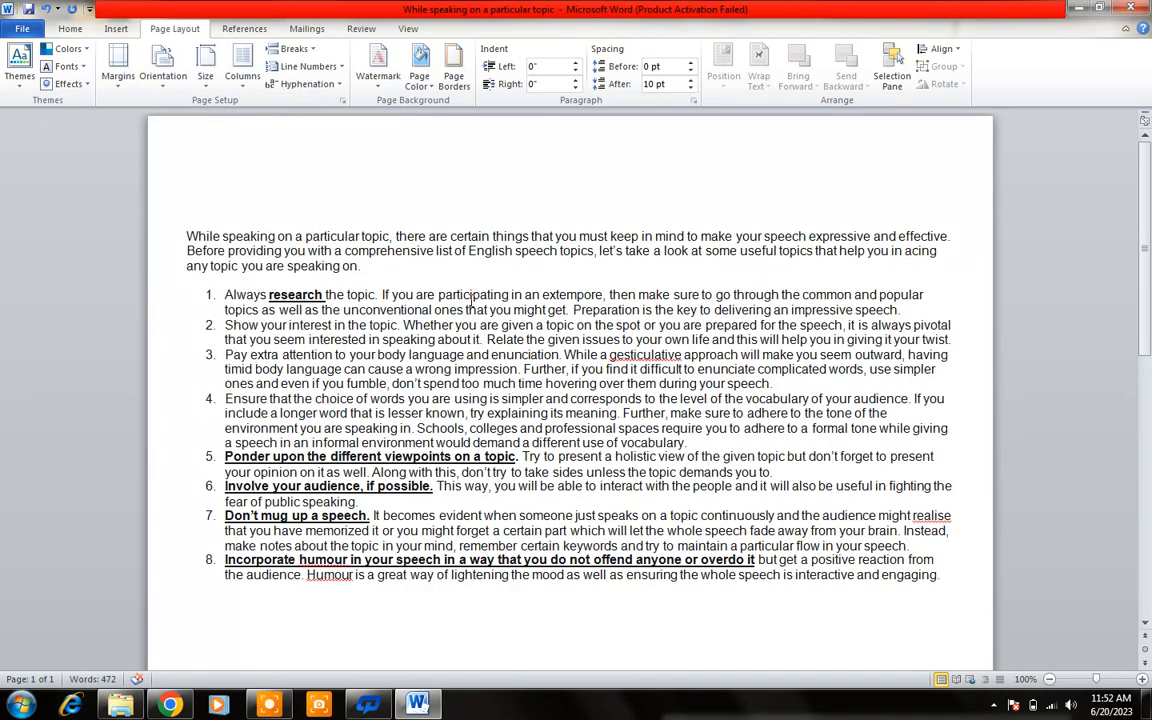
pyautogui.moveTo(1145, 314)
pyautogui.mouseDown()
pyautogui.moveTo(1148, 608)
pyautogui.moveTo(1147, 318)
pyautogui.mouseUp()
pyautogui.click(205, 80)
pyautogui.click(215, 110)
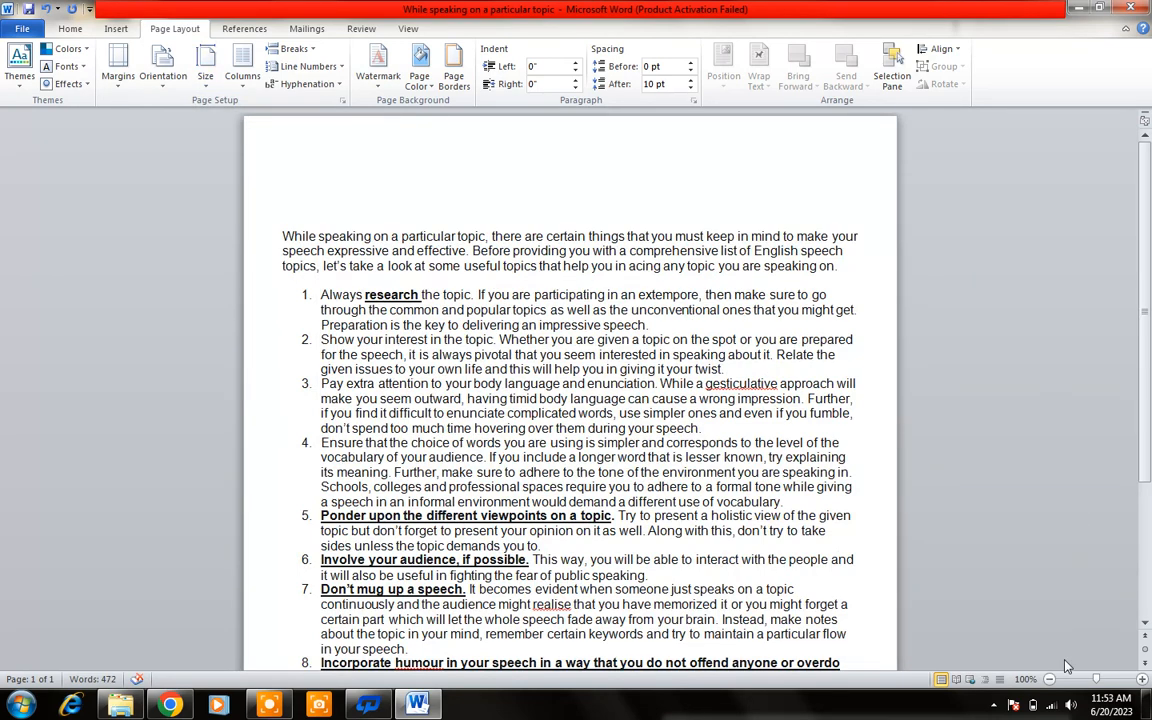
# - Set the paper size to Tabloid (11" x 17") while viewing the whole page
pyautogui.scroll(-3, 975, 615)
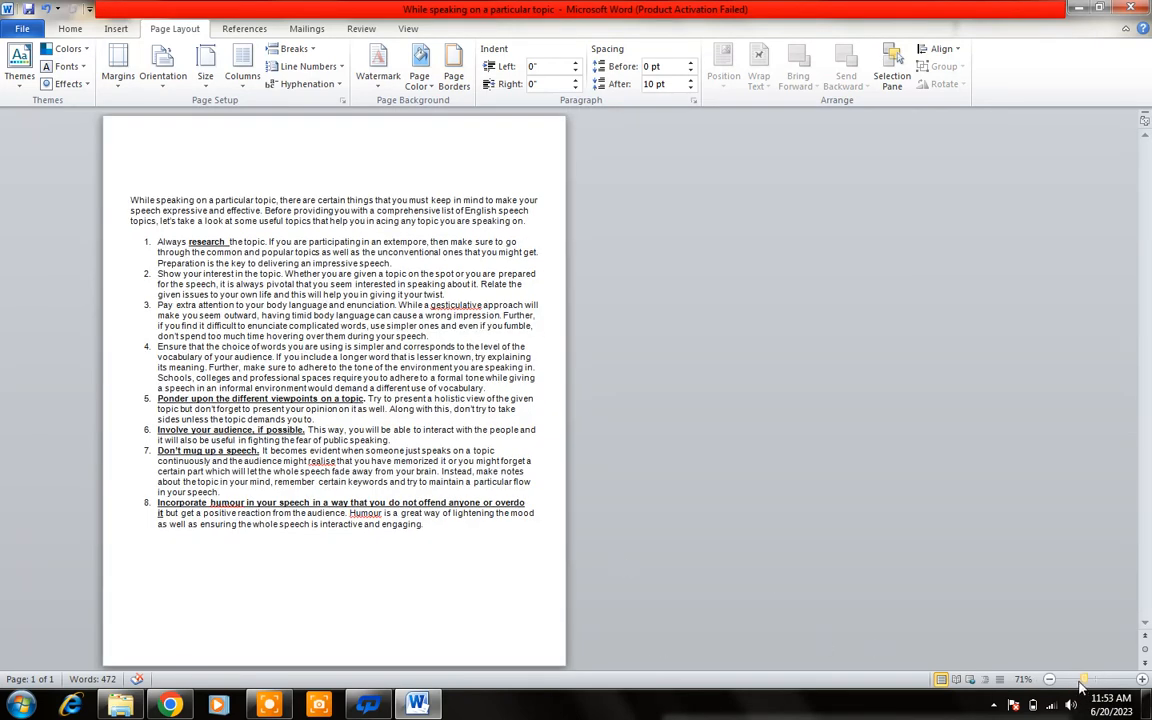
pyautogui.scroll(-1, 970, 615)
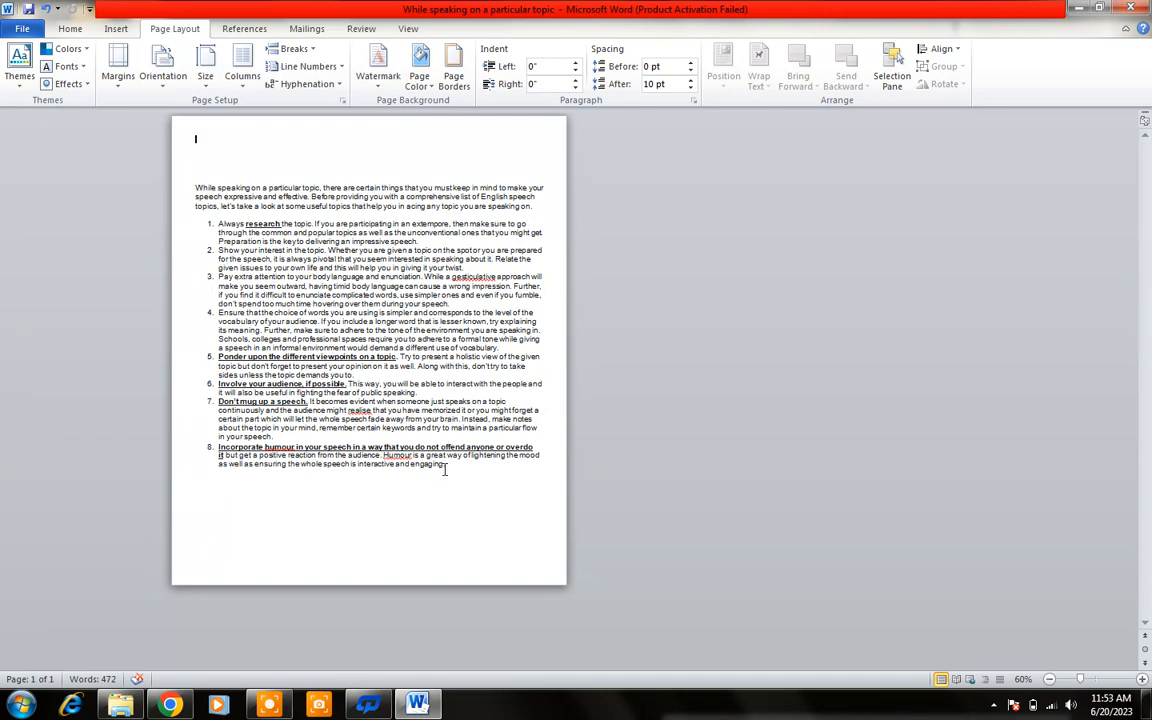
pyautogui.click(205, 78)
pyautogui.click(222, 150)
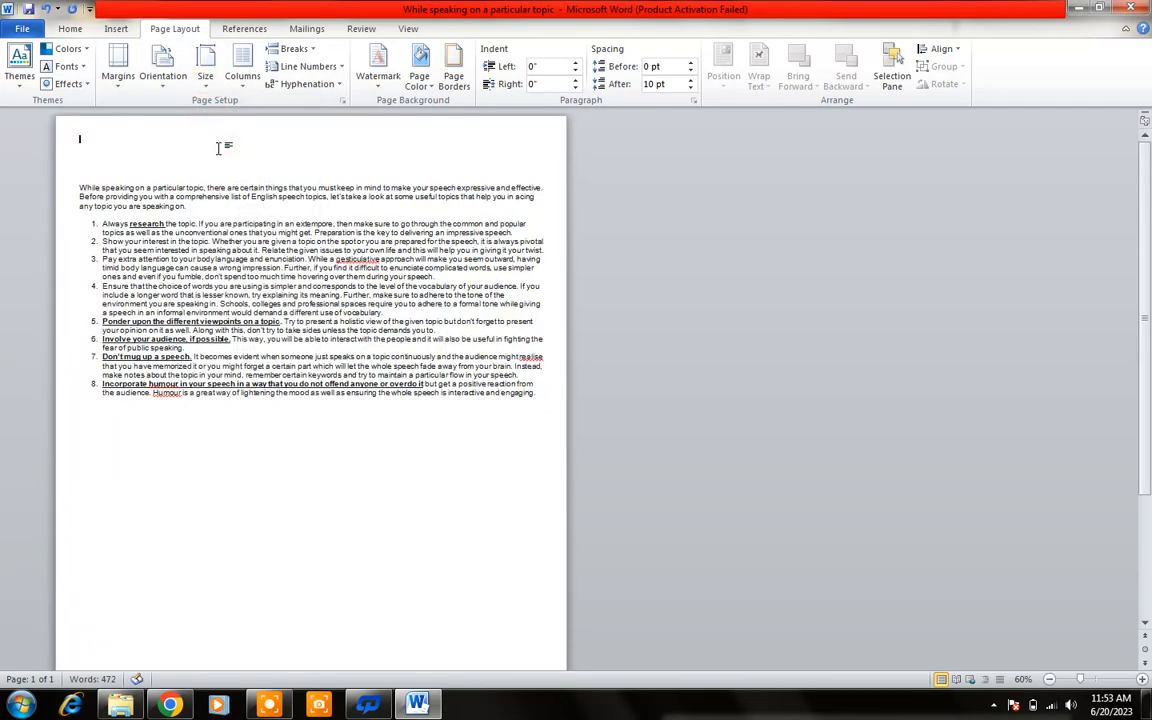
# - Set the document's paper size to Legal (8.5" x 14")
pyautogui.click(316, 242)
pyautogui.click(206, 80)
pyautogui.click(219, 169)
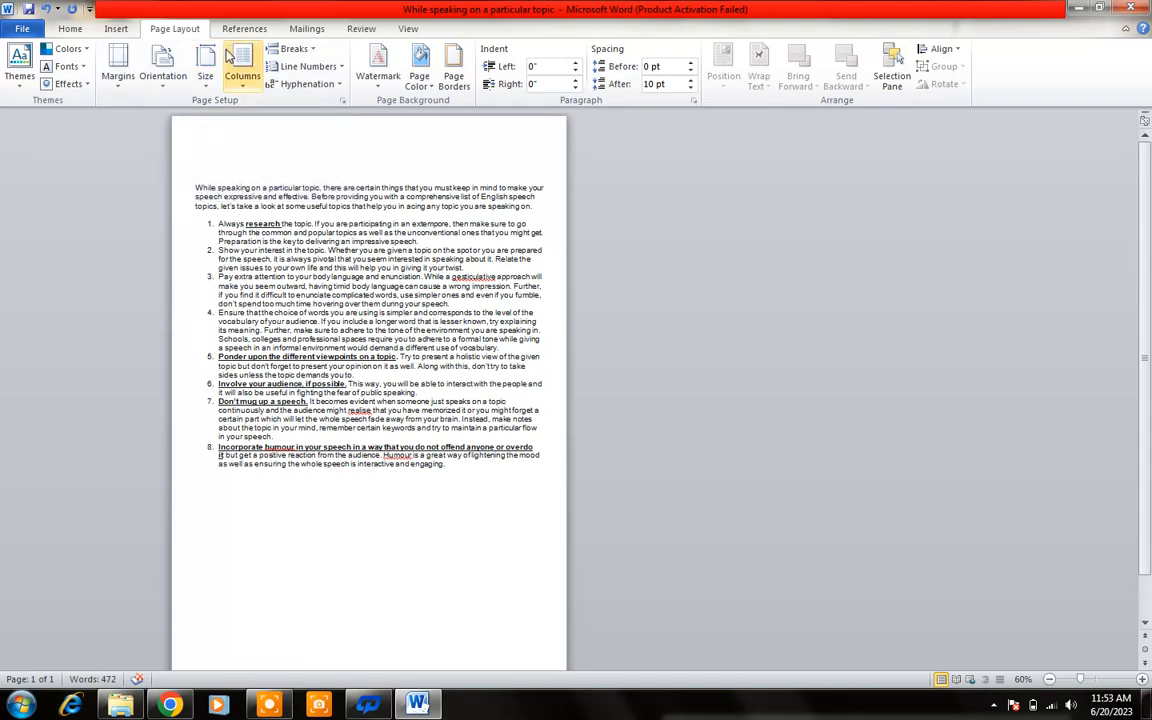
# - Select the whole document text, lay it out in two columns, and clear the selection
pyautogui.click(1099, 680)
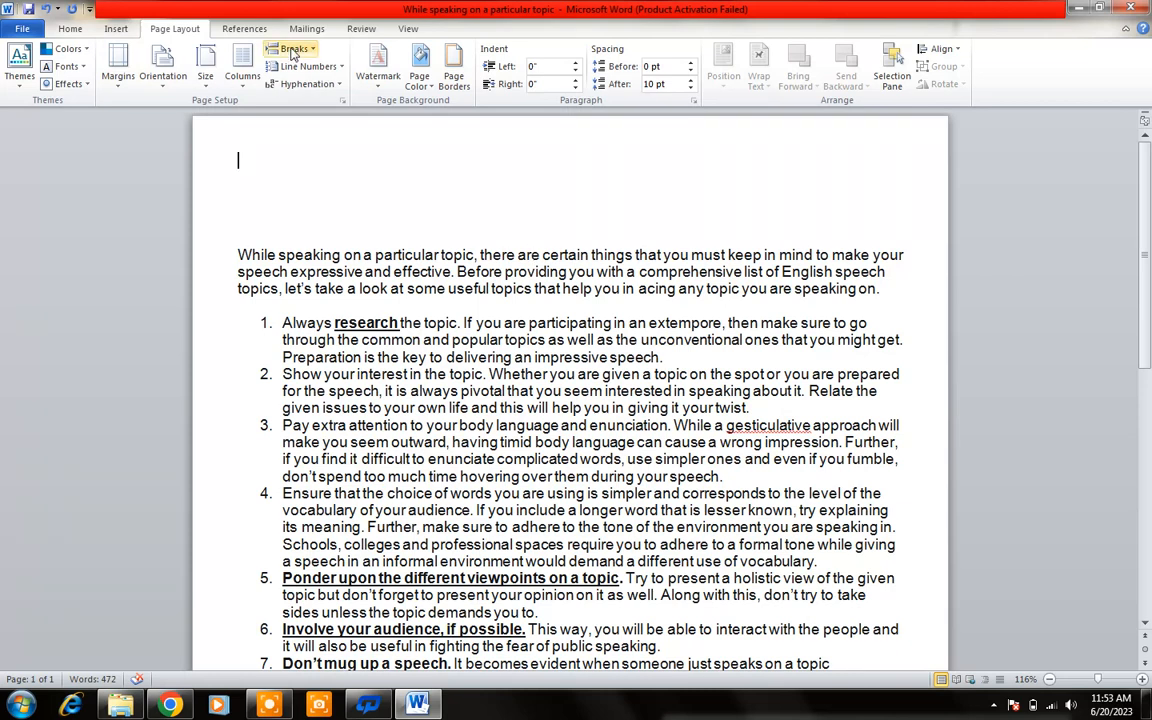
pyautogui.click(243, 80)
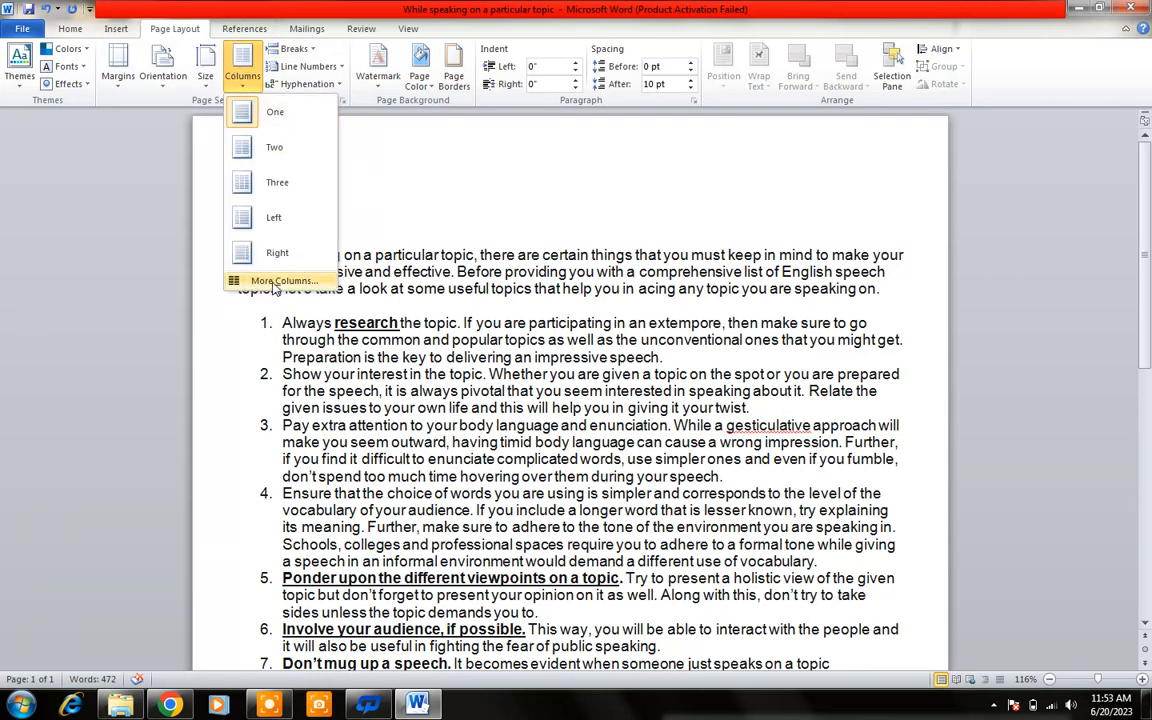
pyautogui.click(301, 257)
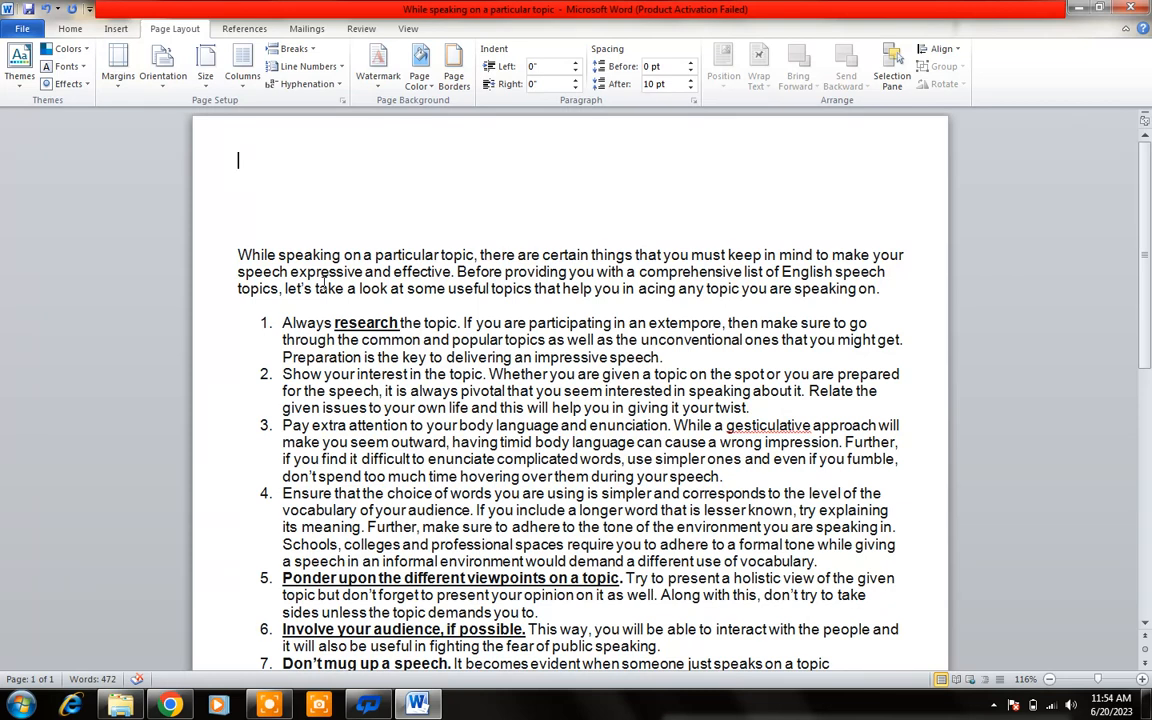
pyautogui.hotkey('ctrl', 'a')
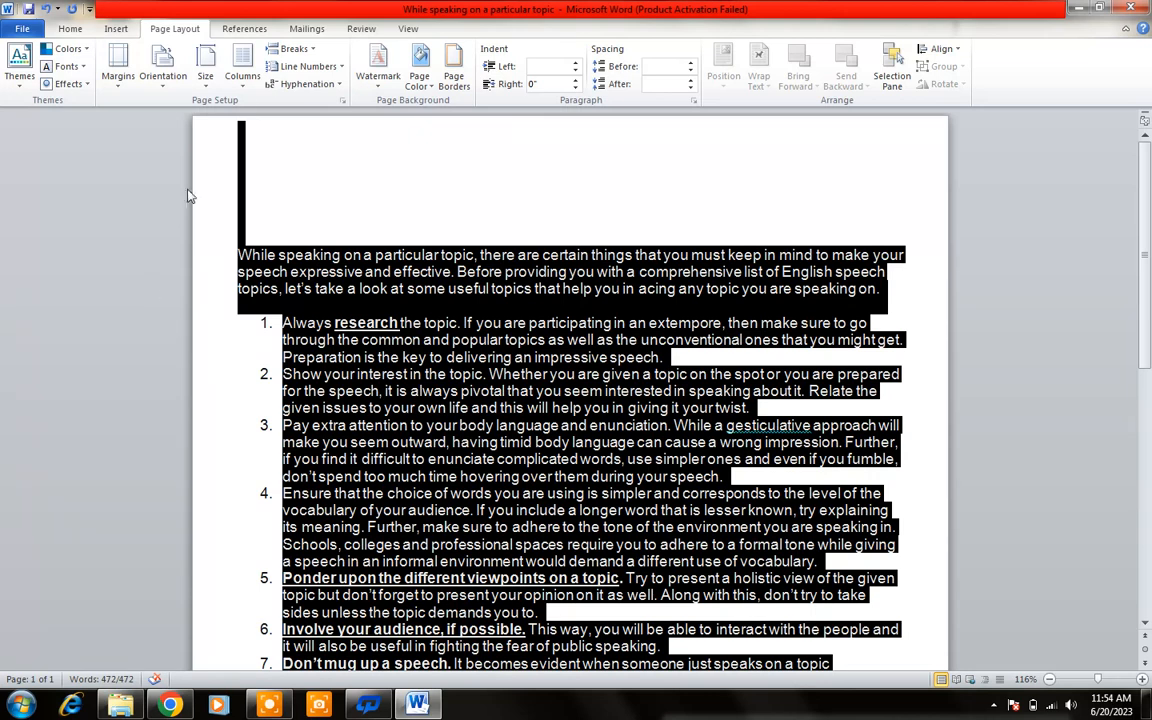
pyautogui.click(243, 90)
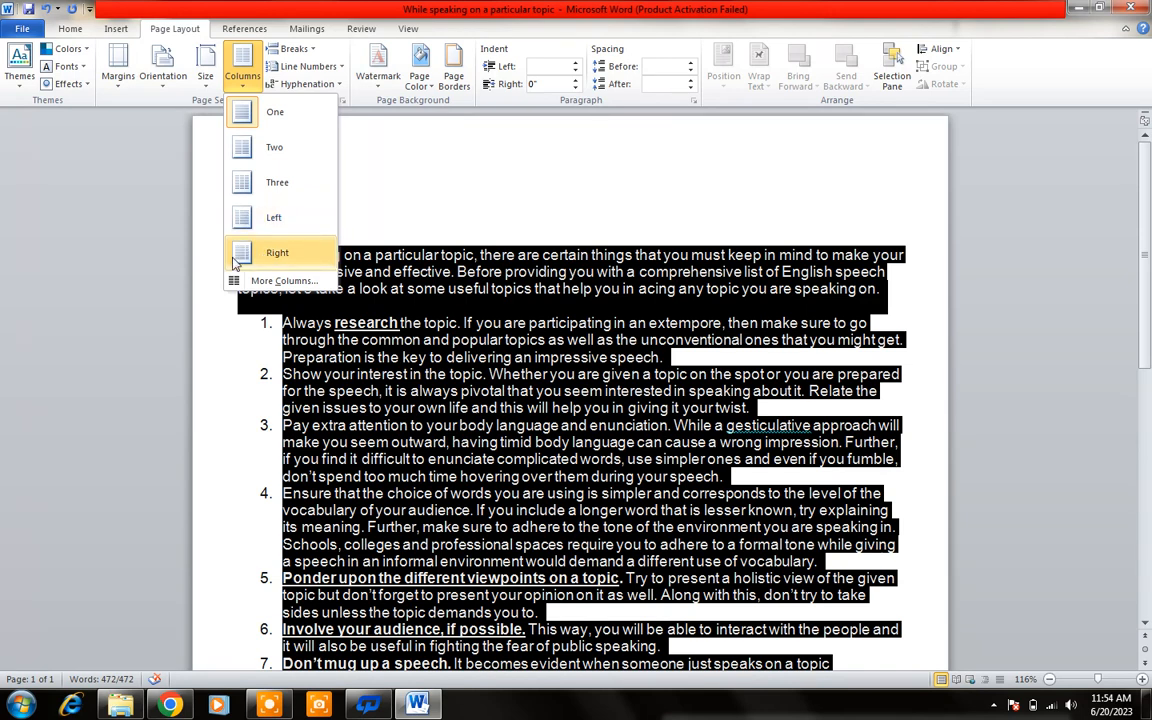
pyautogui.click(275, 150)
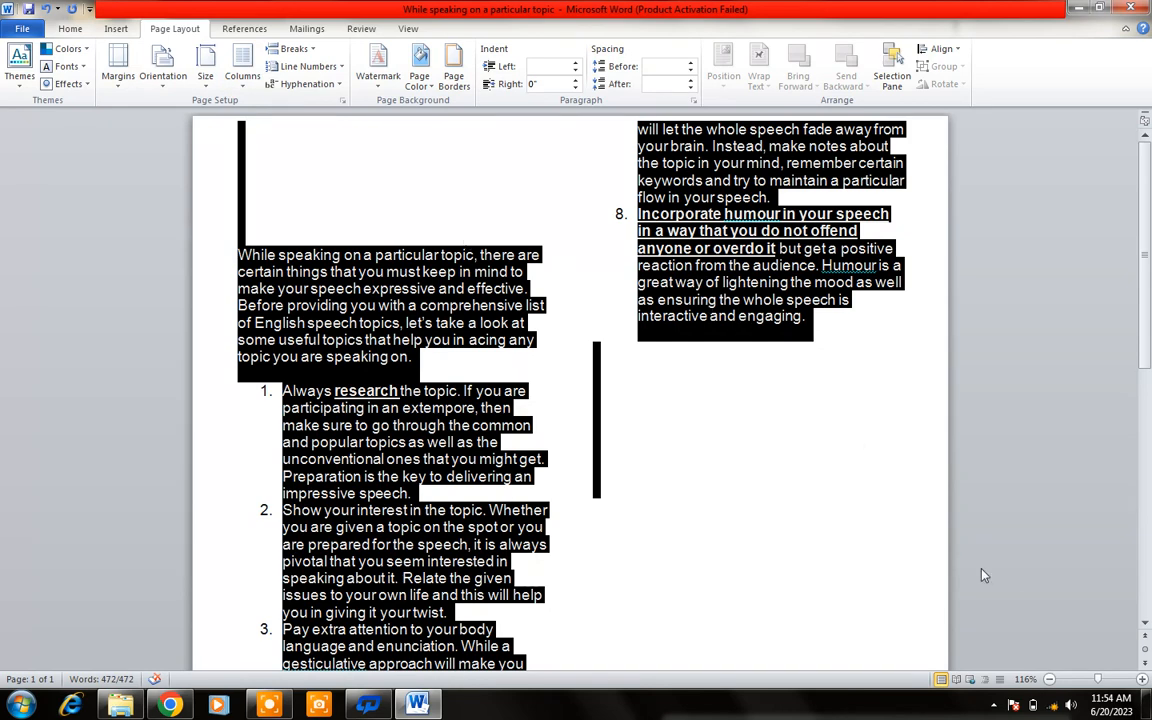
pyautogui.moveTo(1097, 679); pyautogui.dragTo(1076, 679)
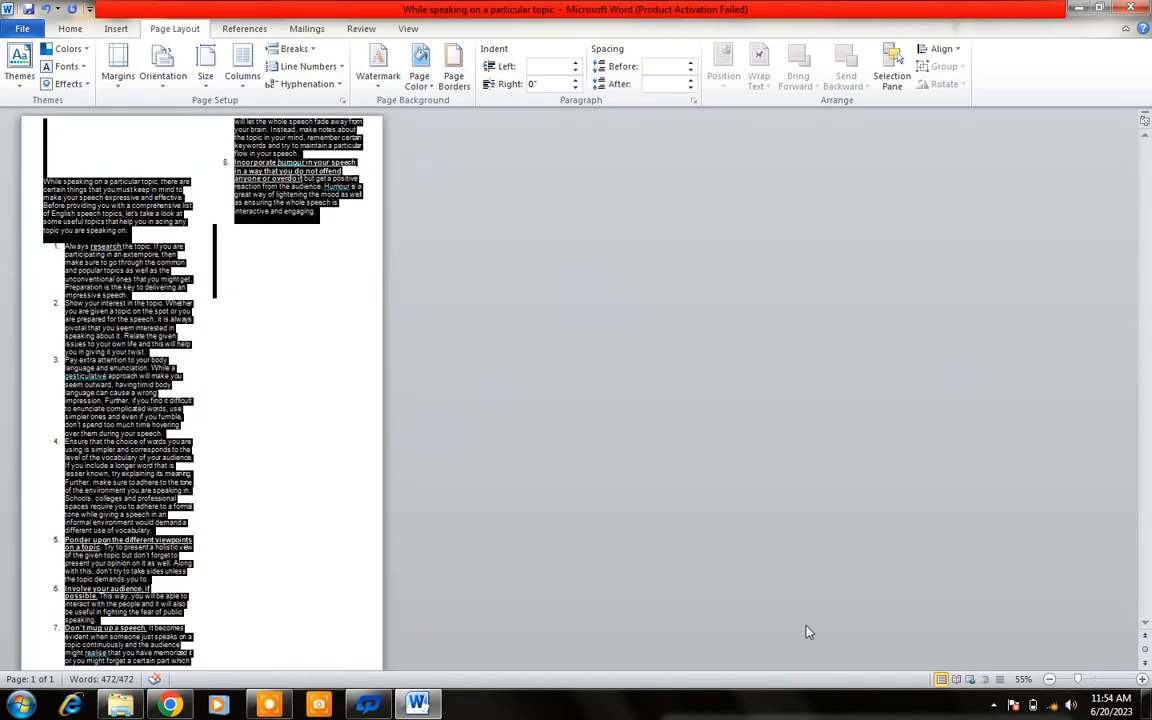
pyautogui.click(247, 448)
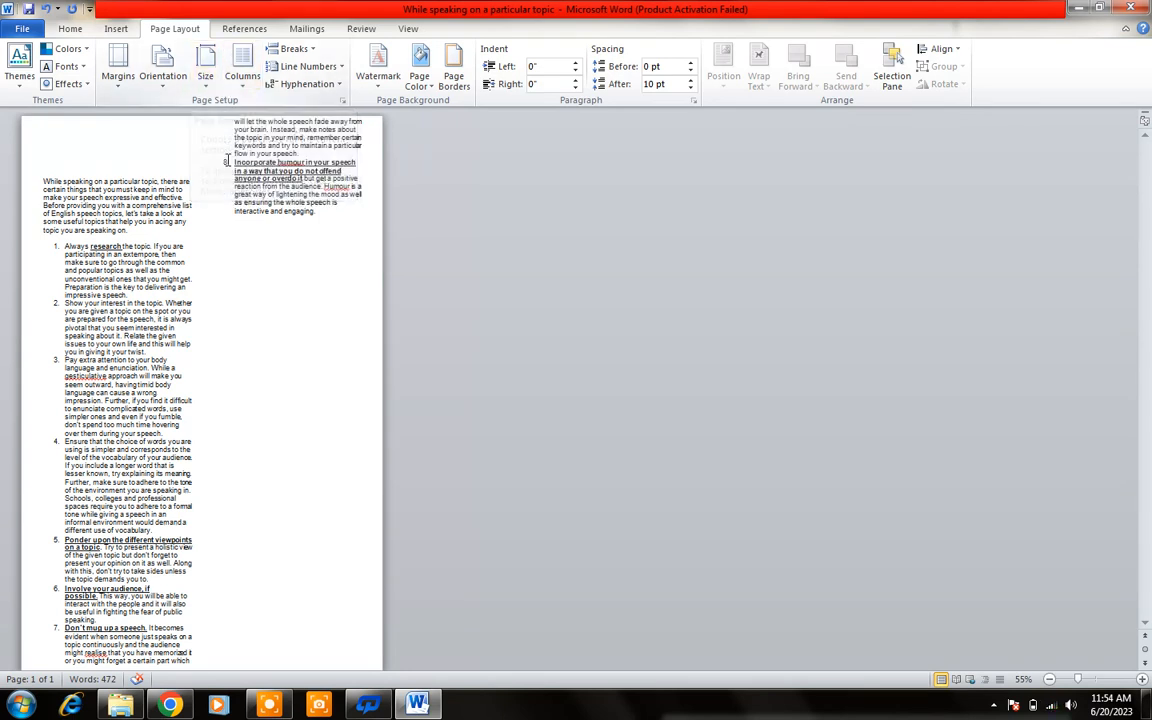
# - Select the whole text again, arrange it in three columns, and replace that with the Left column layout
pyautogui.hotkey('ctrl', 'a')
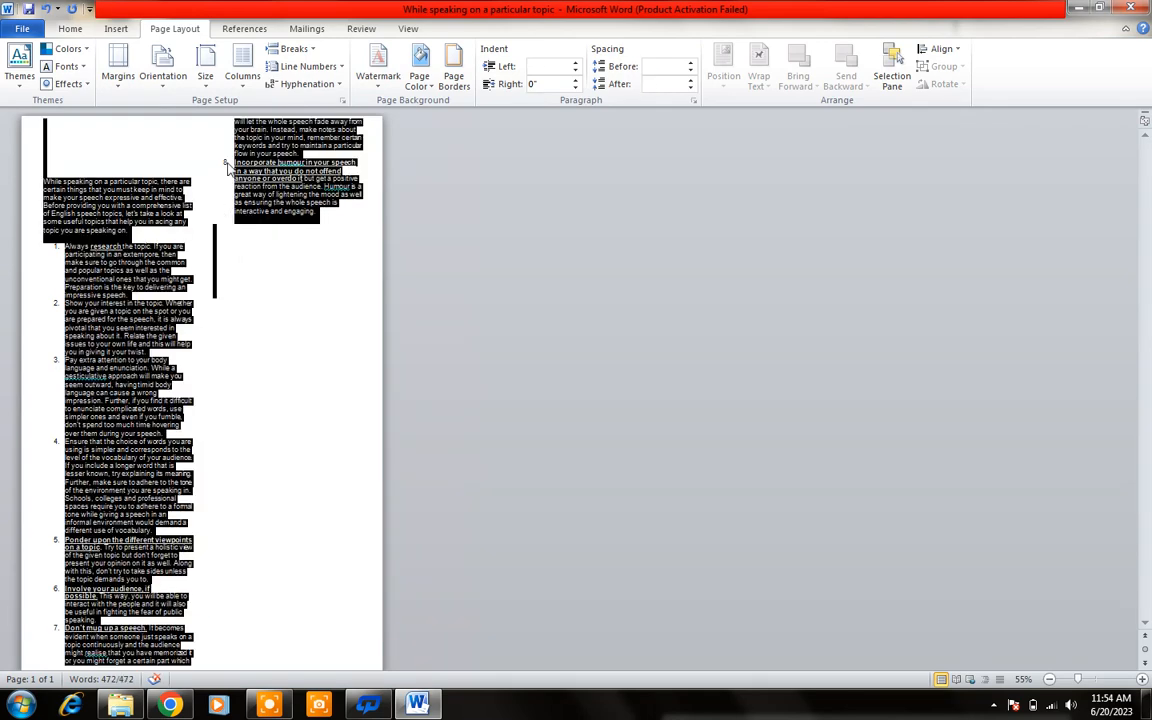
pyautogui.click(207, 88)
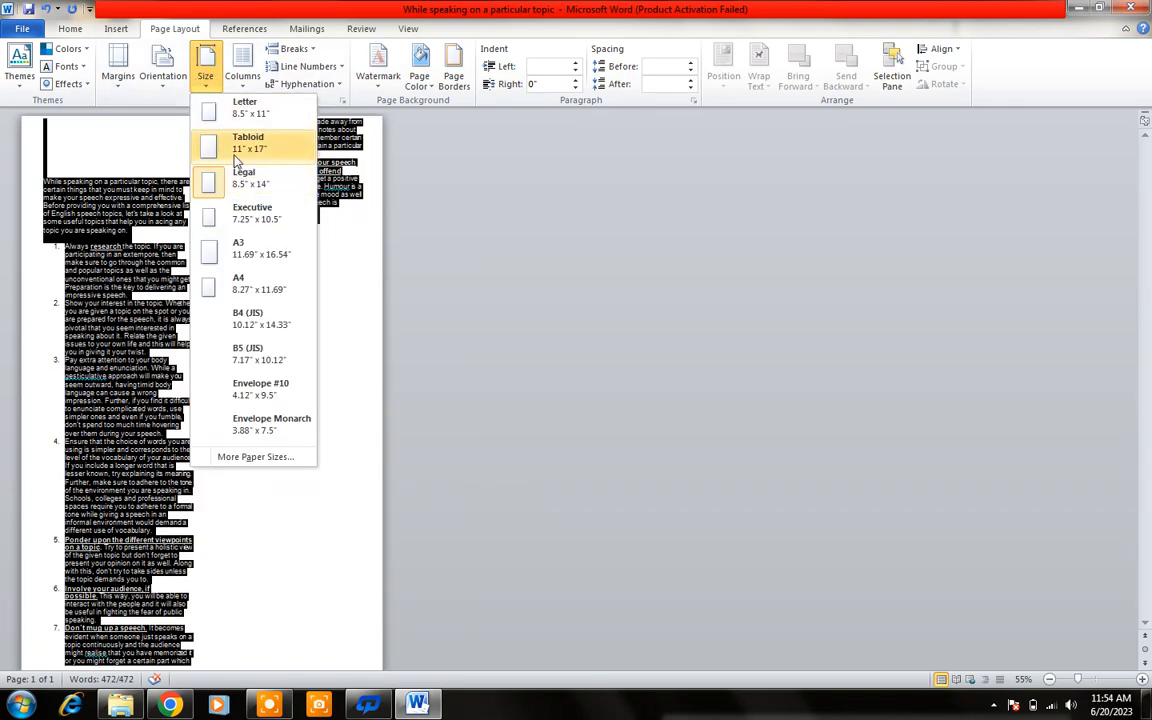
pyautogui.click(243, 80)
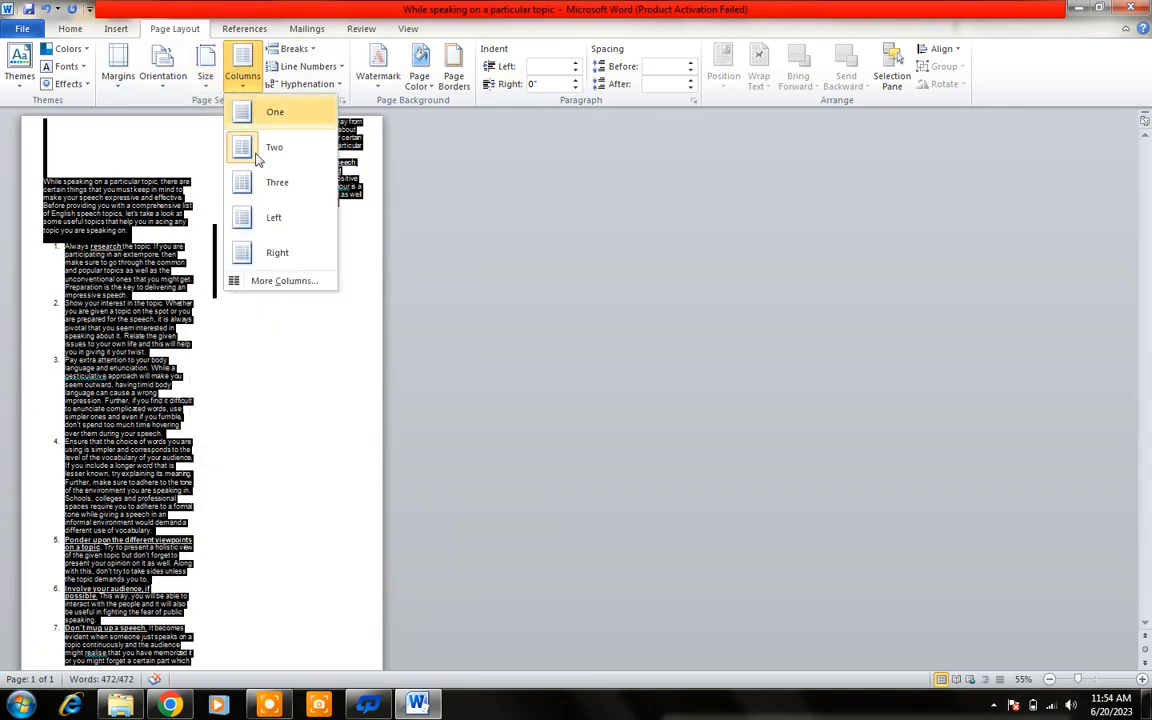
pyautogui.click(272, 199)
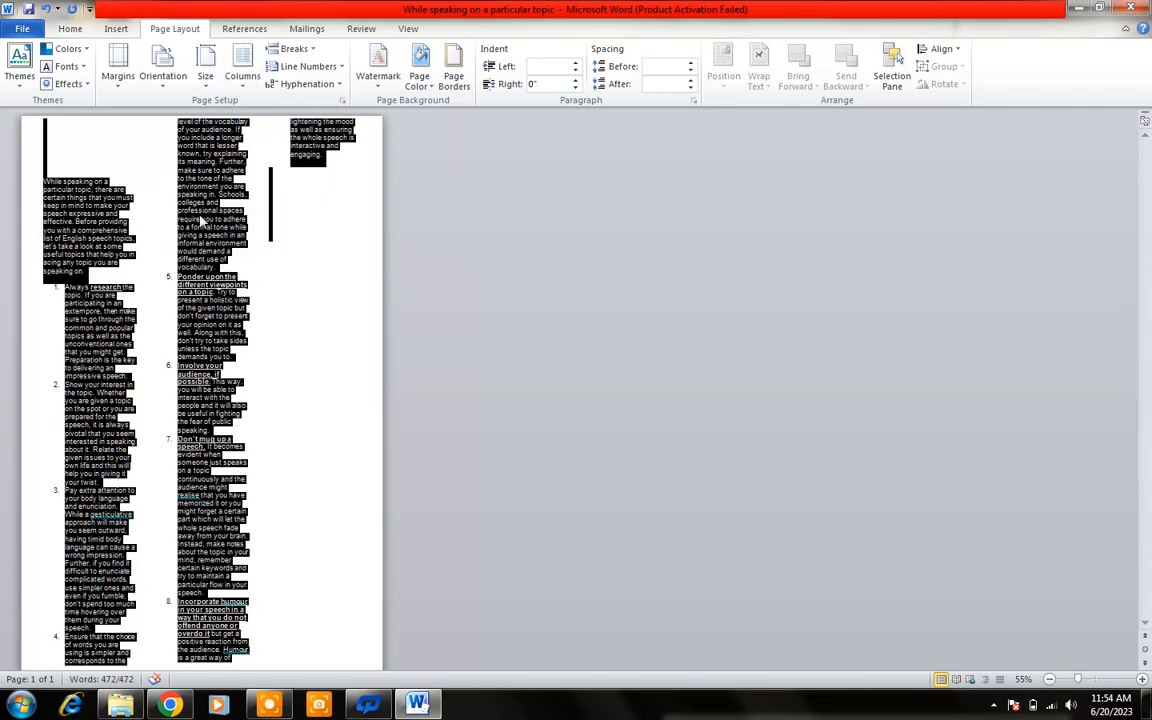
pyautogui.click(238, 82)
pyautogui.click(273, 220)
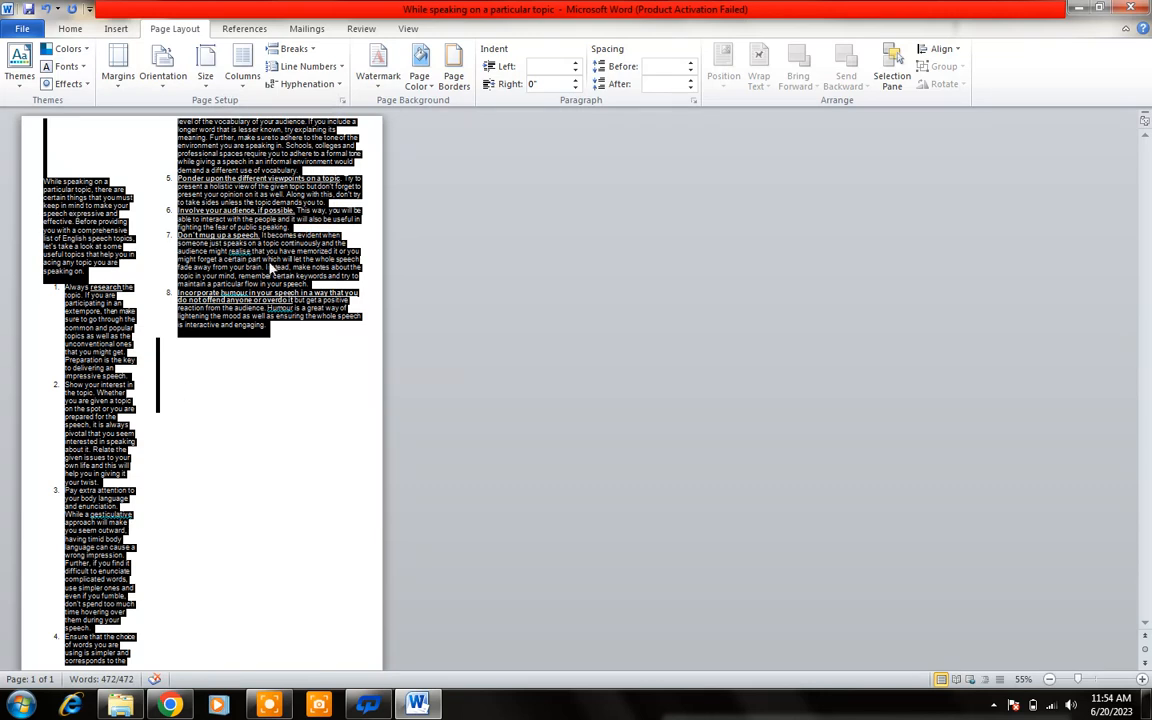
# - Apply the Right column layout to the selected text and check it with the page zoomed to 60%
pyautogui.click(240, 85)
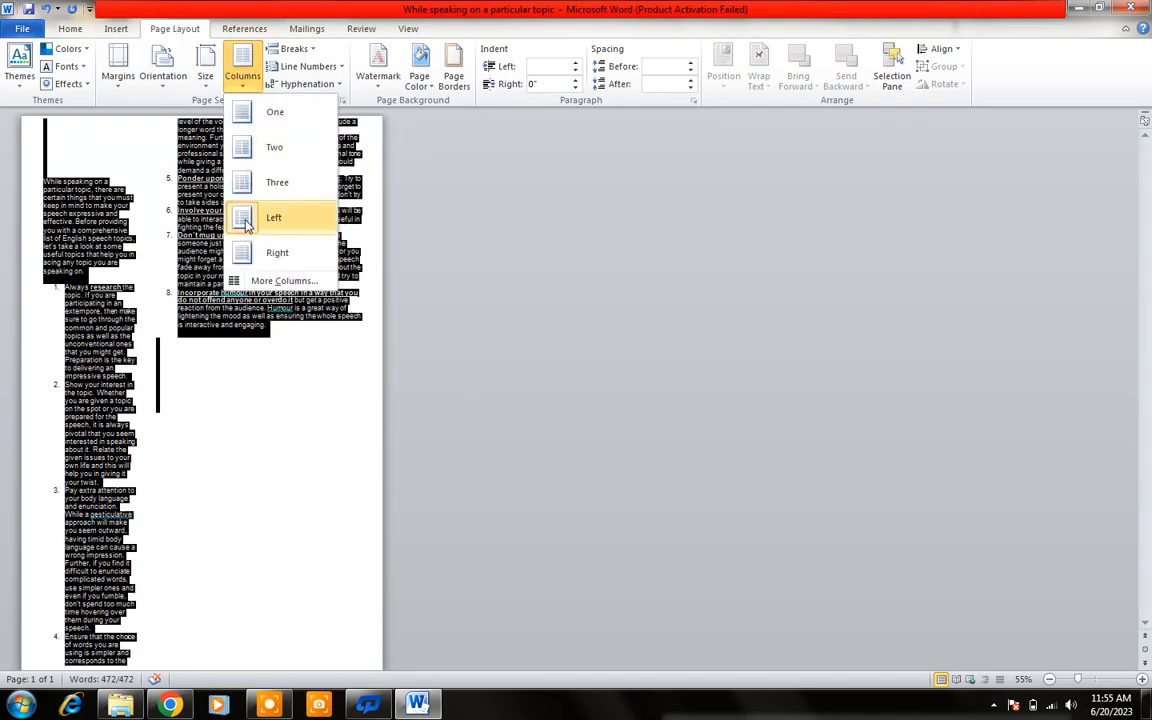
pyautogui.click(252, 256)
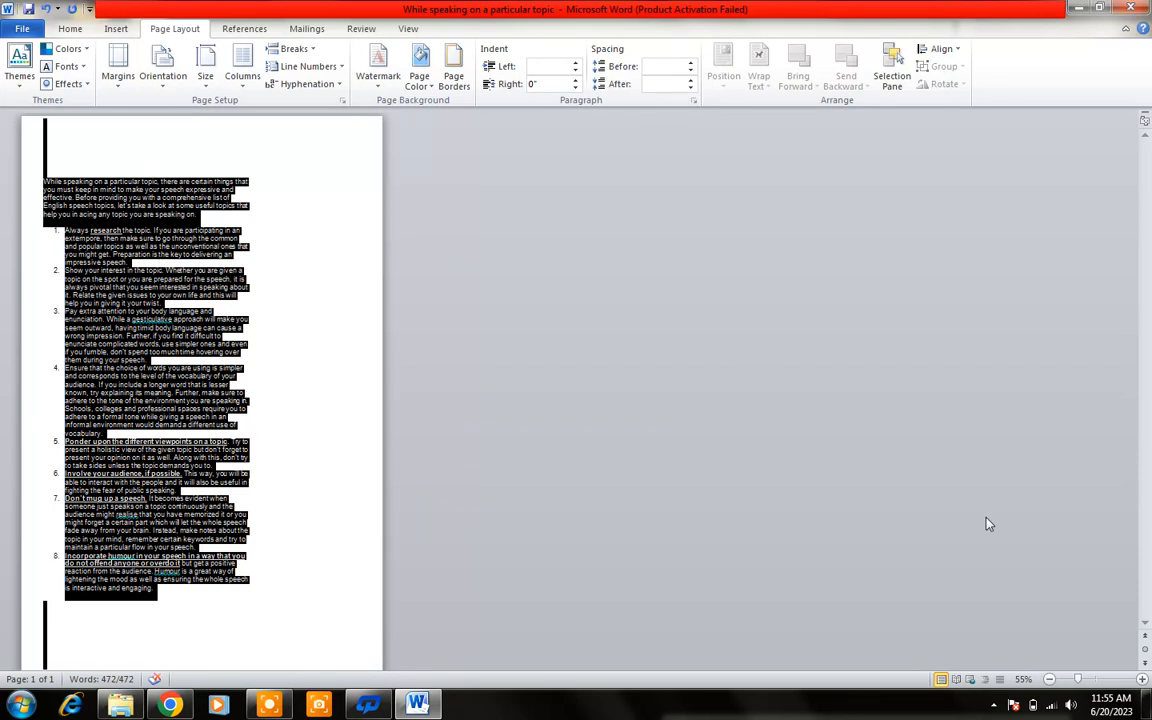
pyautogui.click(1063, 680)
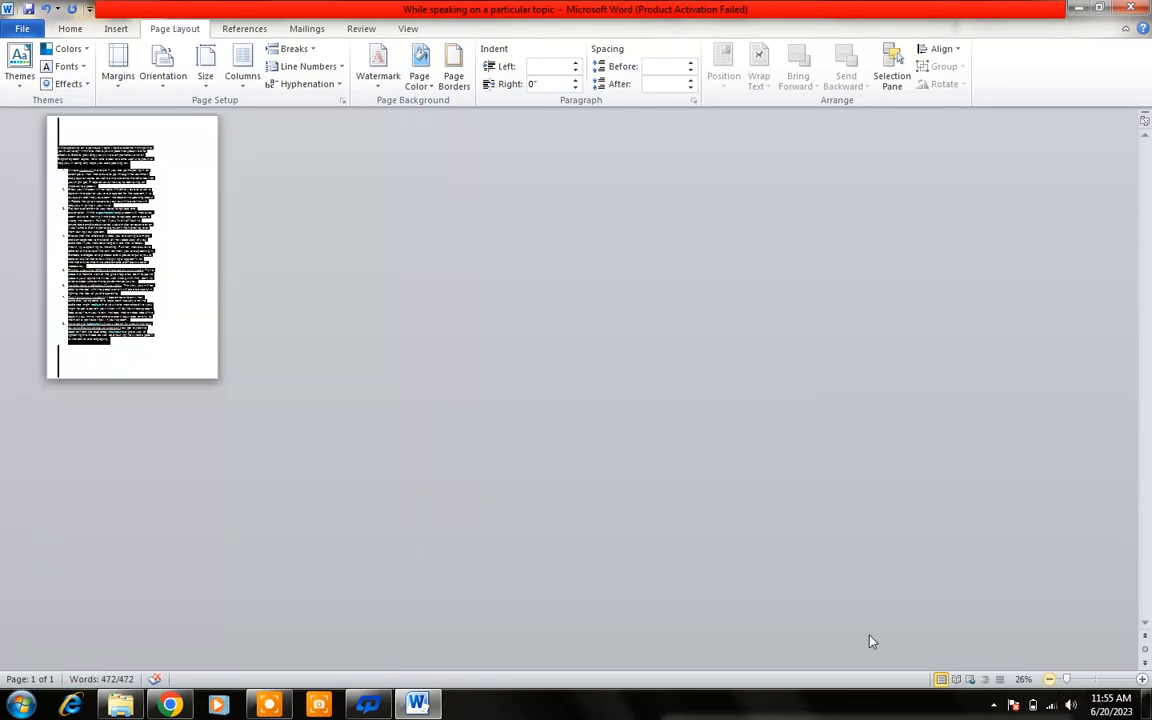
pyautogui.click(1079, 679)
pyautogui.click(236, 76)
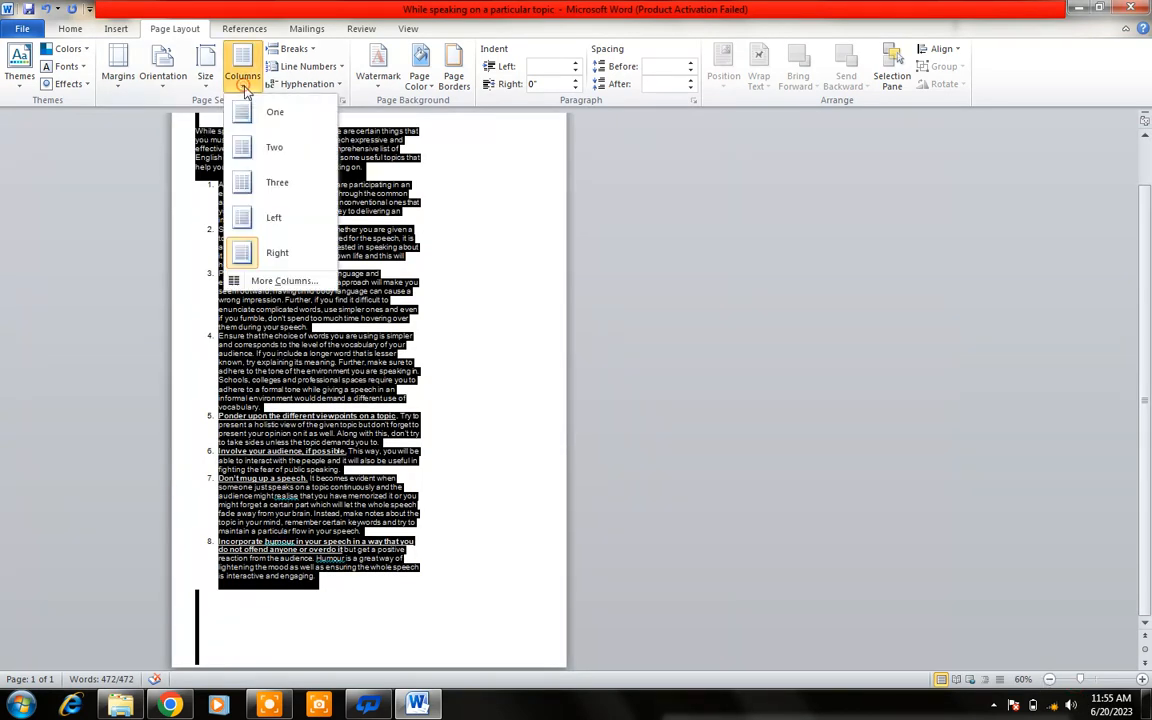
pyautogui.press('Escape')
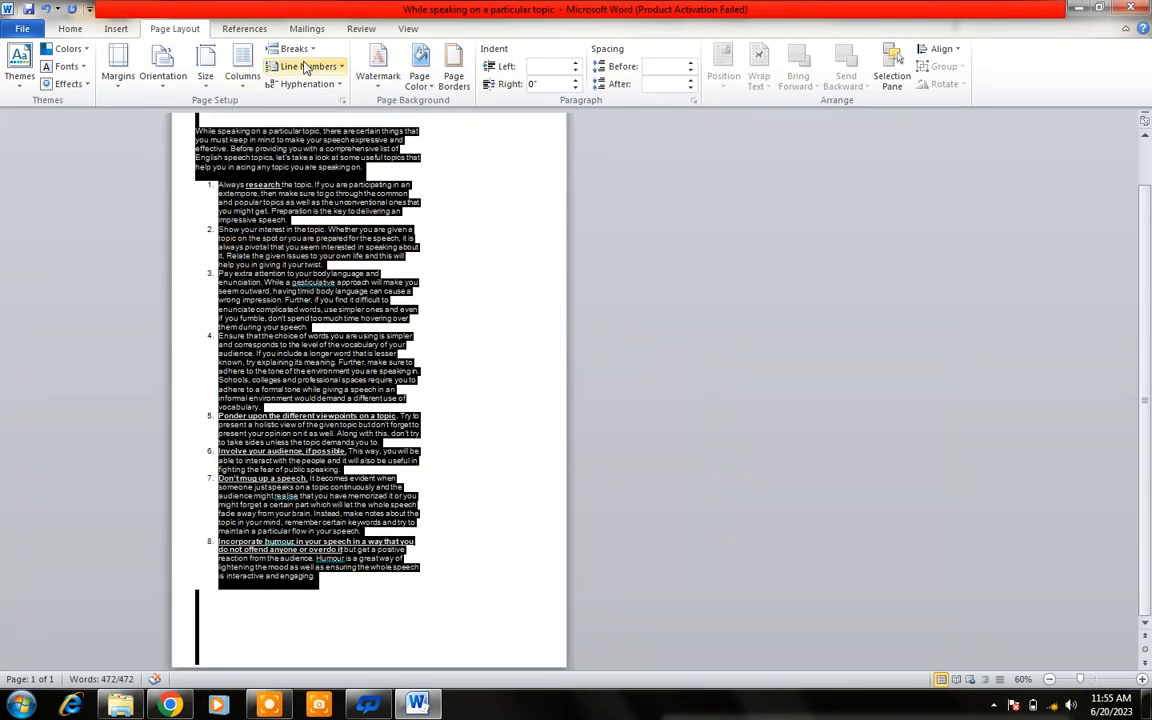
# - Lay out the selected text in two equal-width columns with 2" spacing through the custom column settings, and clear the selection
pyautogui.click(241, 80)
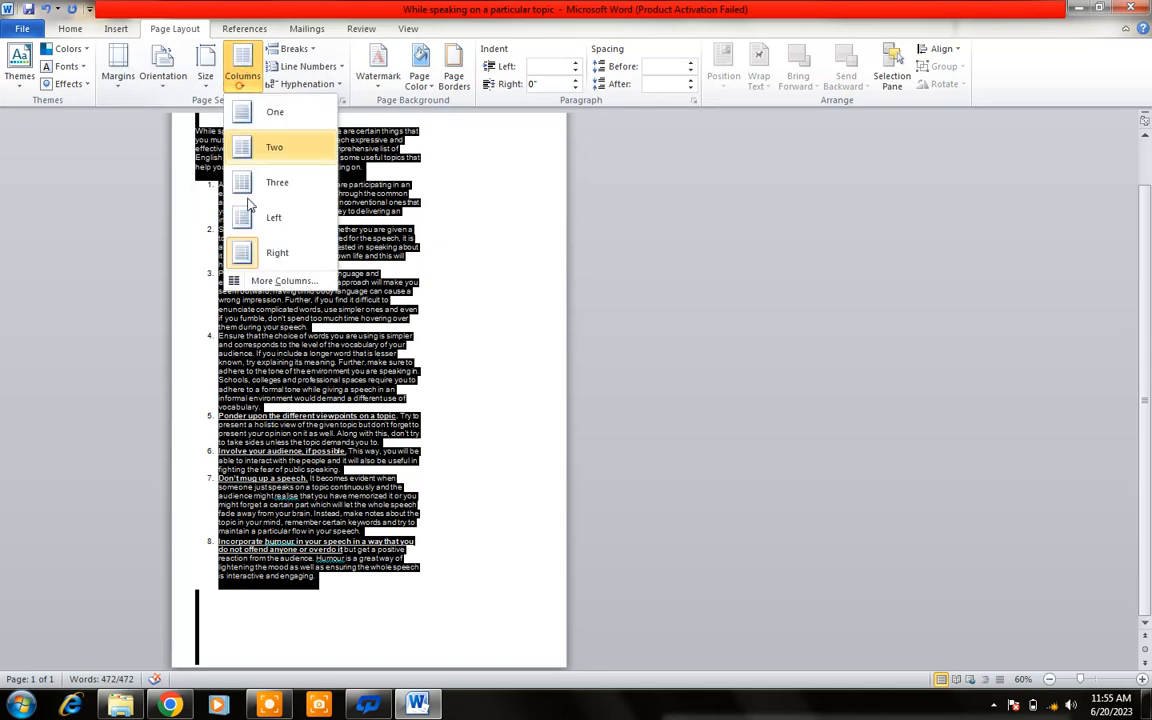
pyautogui.click(268, 280)
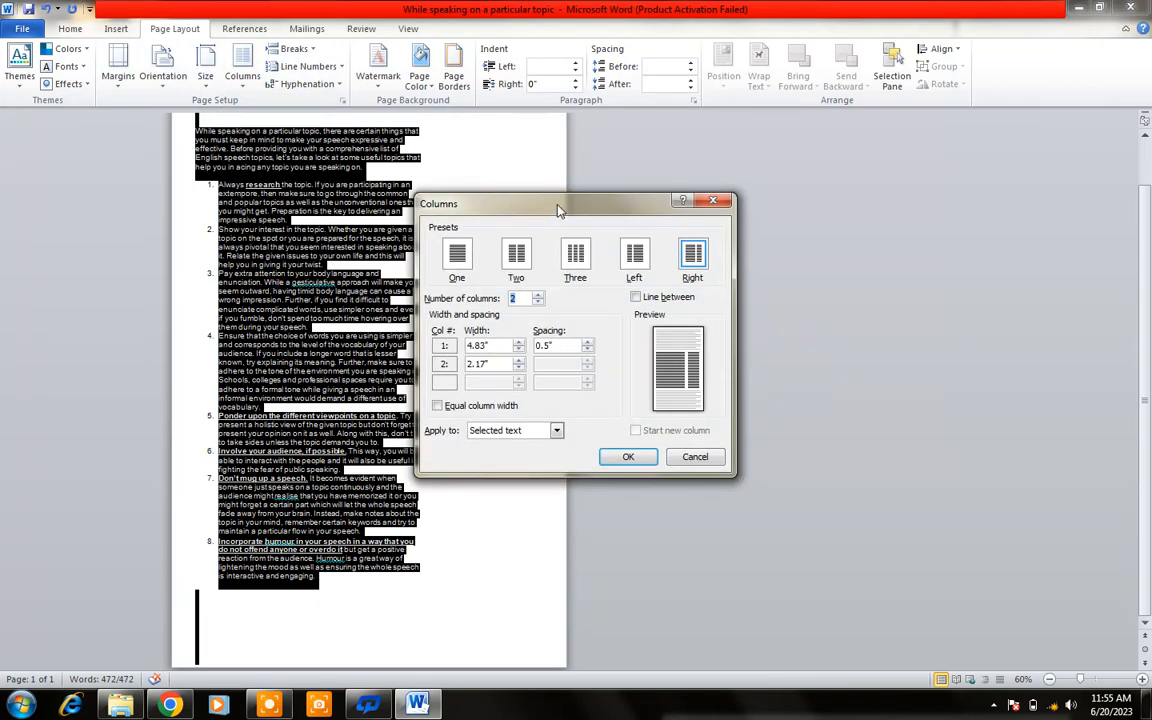
pyautogui.moveTo(558, 210); pyautogui.dragTo(768, 190)
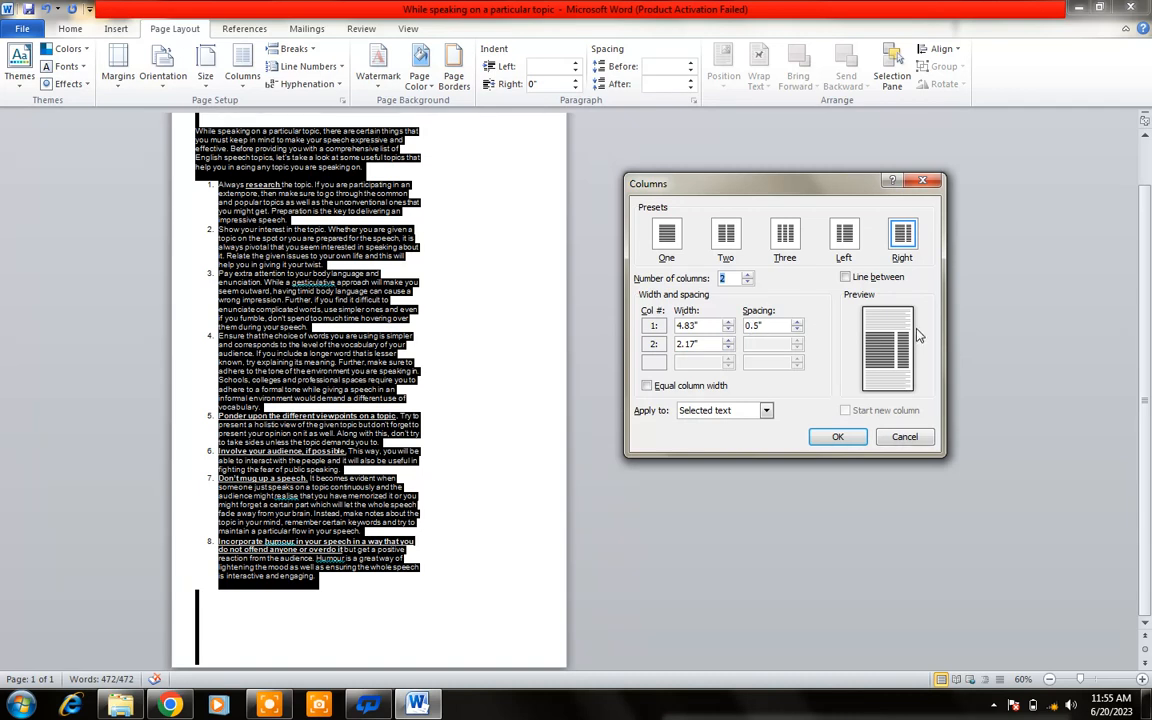
pyautogui.click(731, 240)
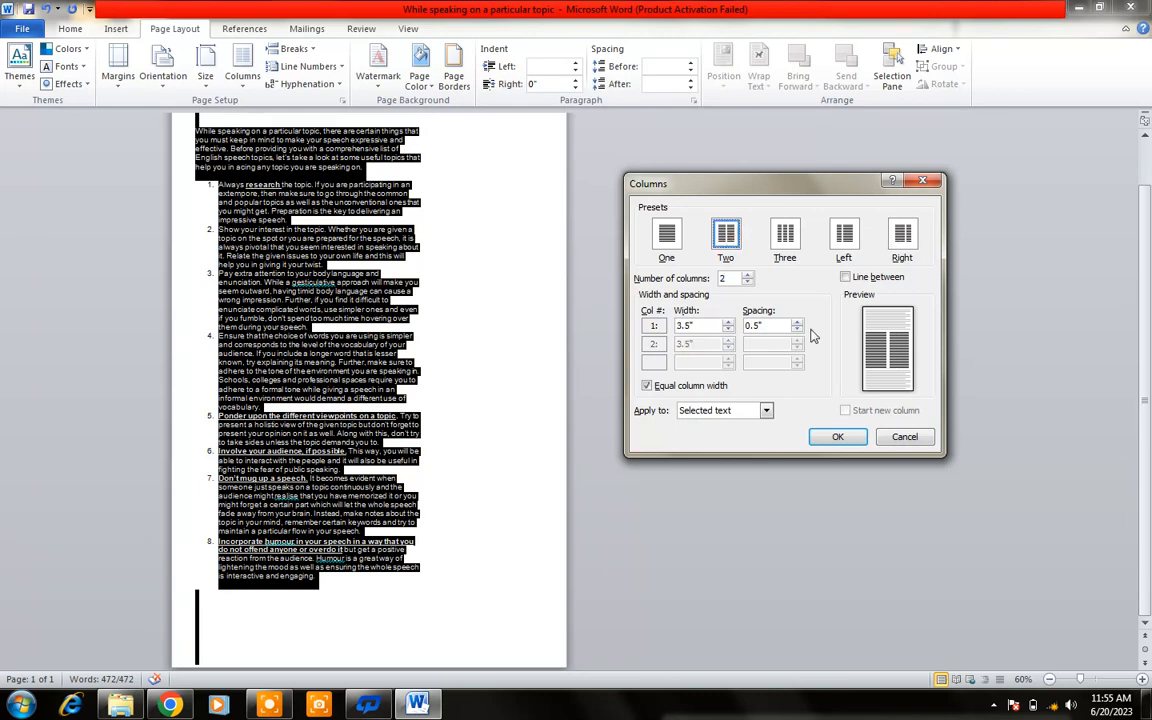
pyautogui.click(762, 326)
pyautogui.press('BackSpace')
pyautogui.press('BackSpace')
pyautogui.write('2')
pyautogui.click(823, 437)
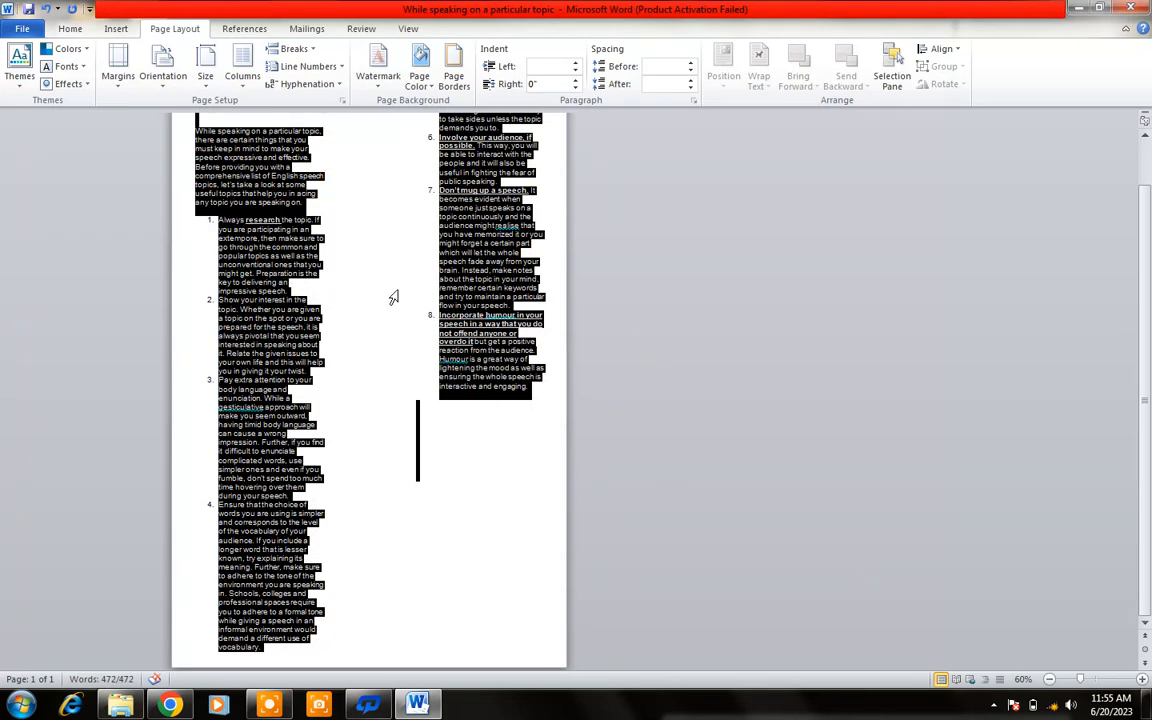
pyautogui.click(277, 151)
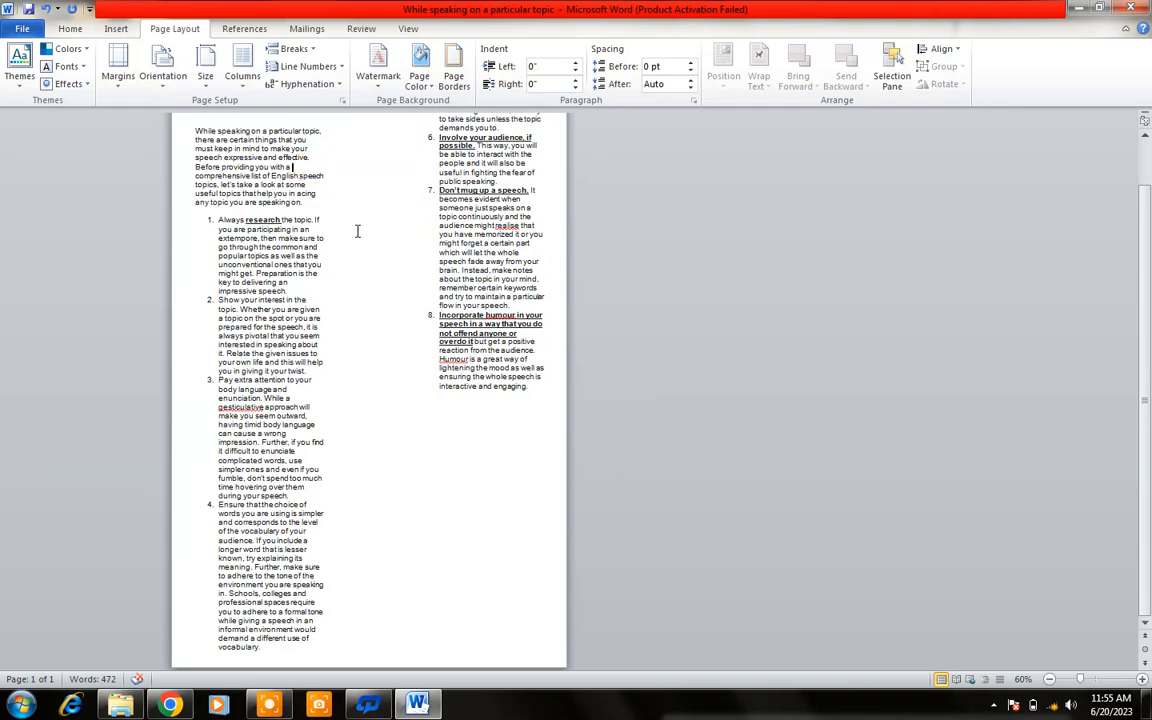
# - Select the whole document text, return it to a single column, and clear the selection
pyautogui.hotkey('ctrl', 'a')
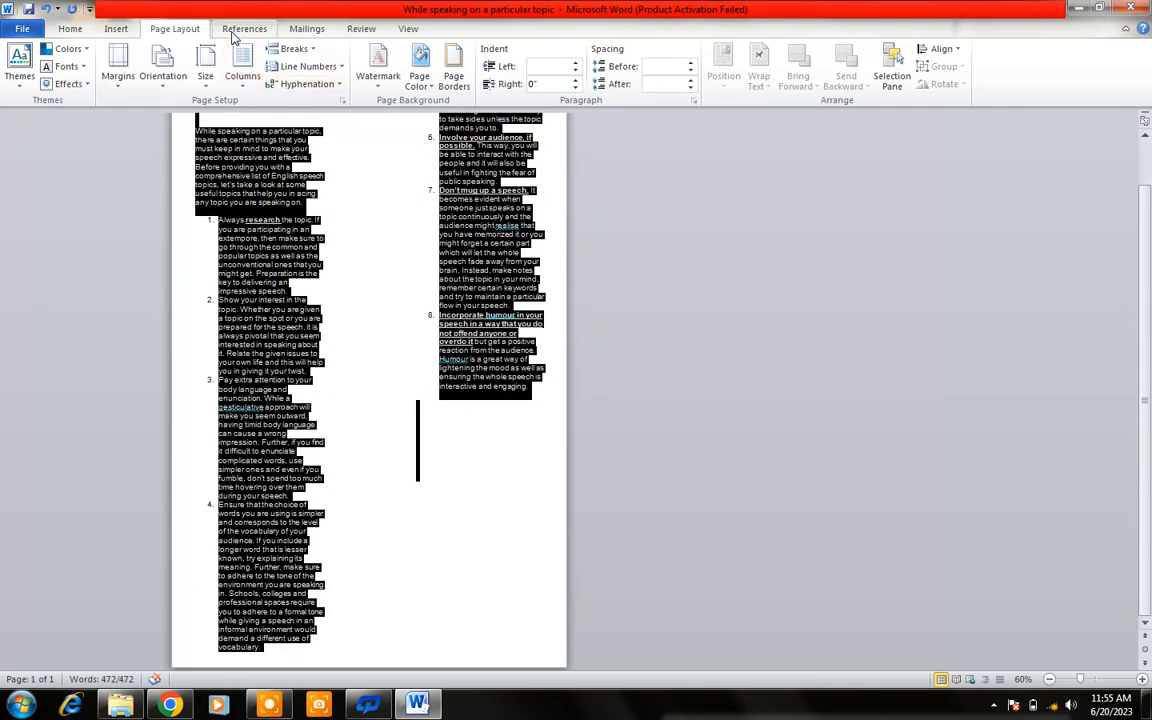
pyautogui.click(245, 85)
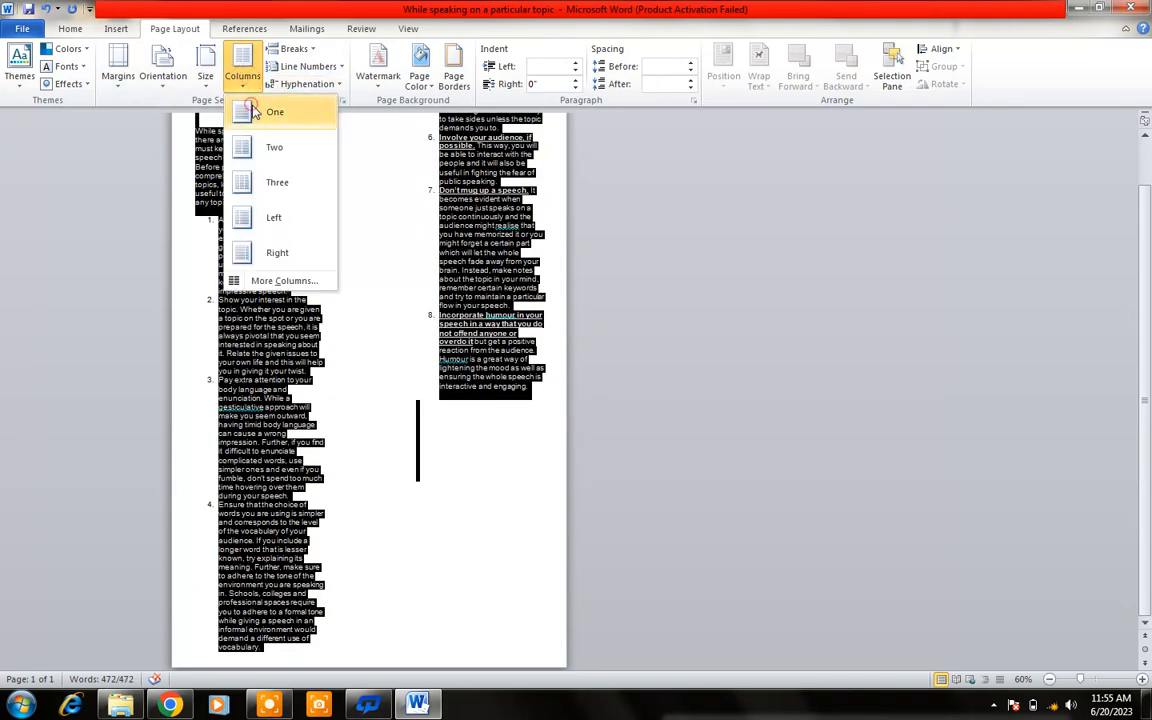
pyautogui.click(270, 111)
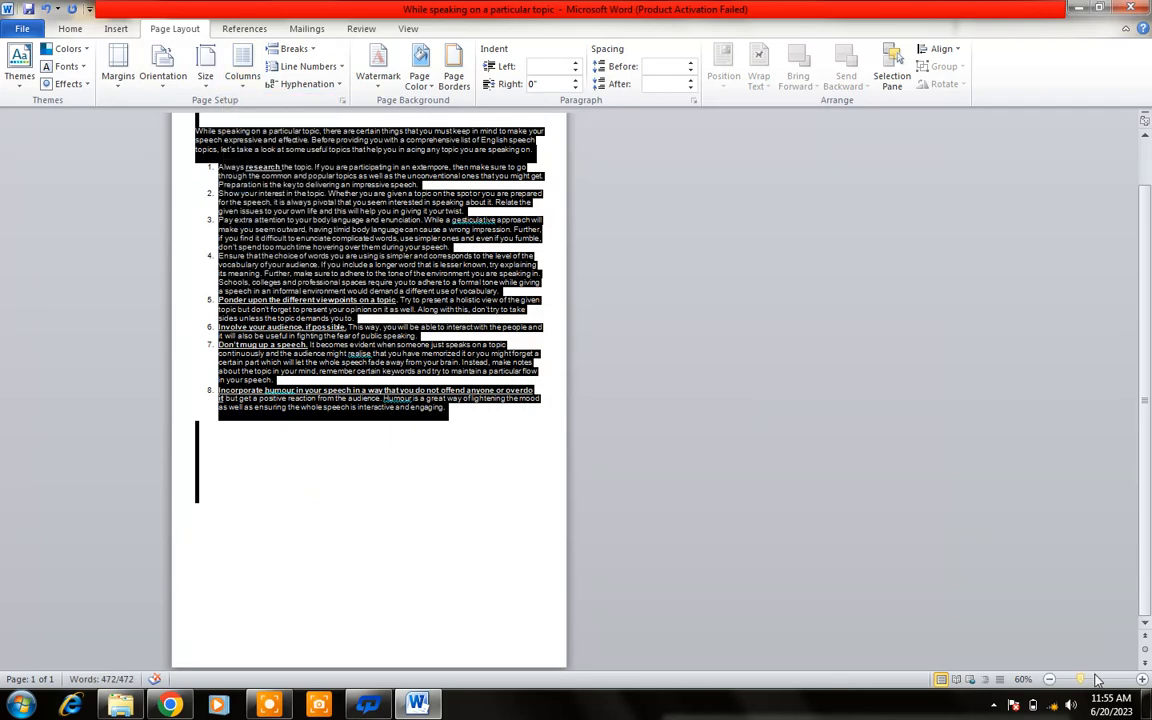
pyautogui.moveTo(1080, 679); pyautogui.dragTo(1094, 679)
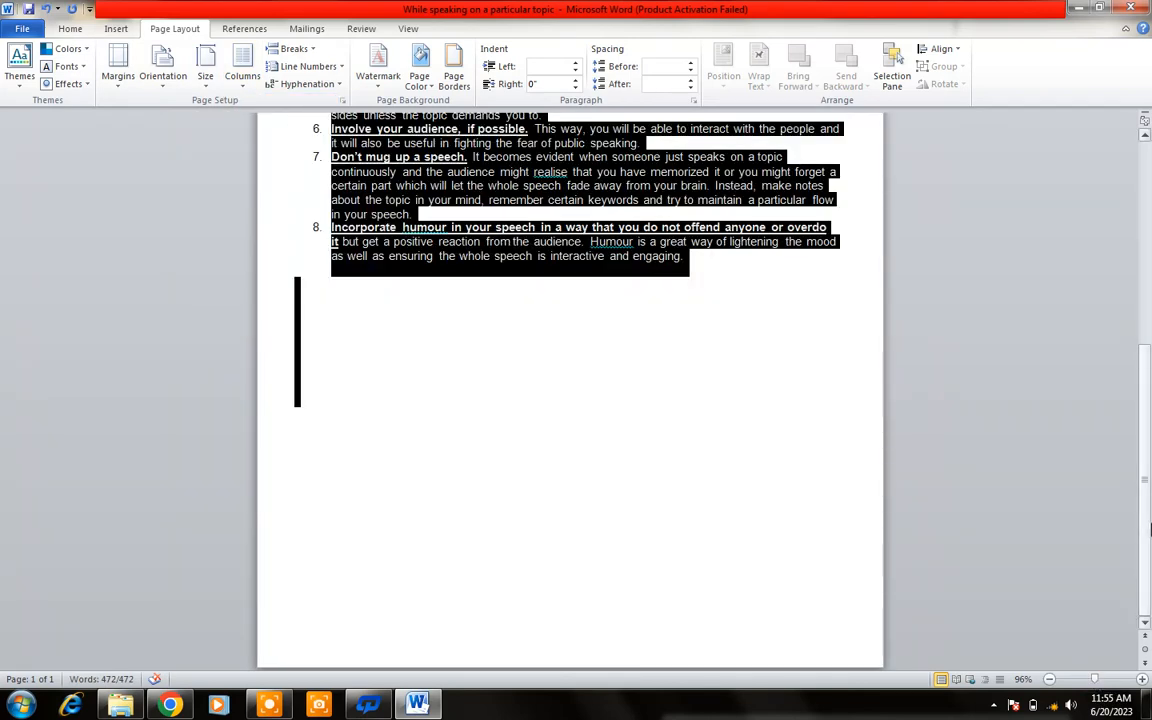
pyautogui.moveTo(1140, 498); pyautogui.dragTo(1135, 298)
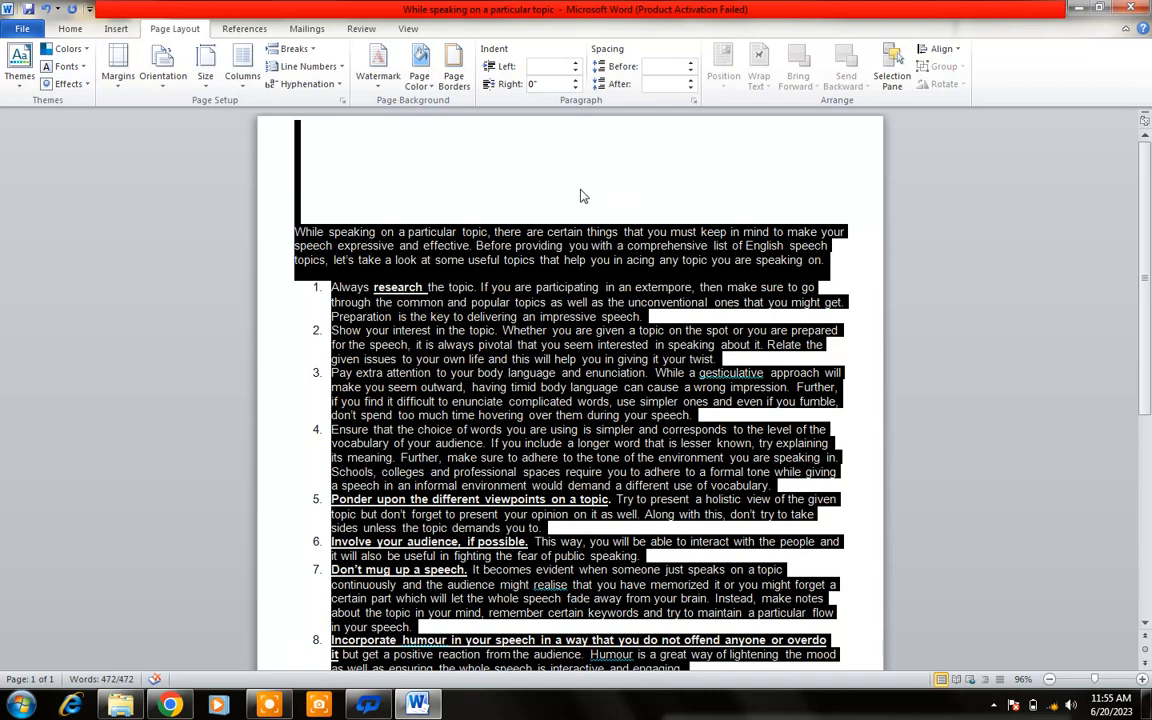
pyautogui.click(427, 206)
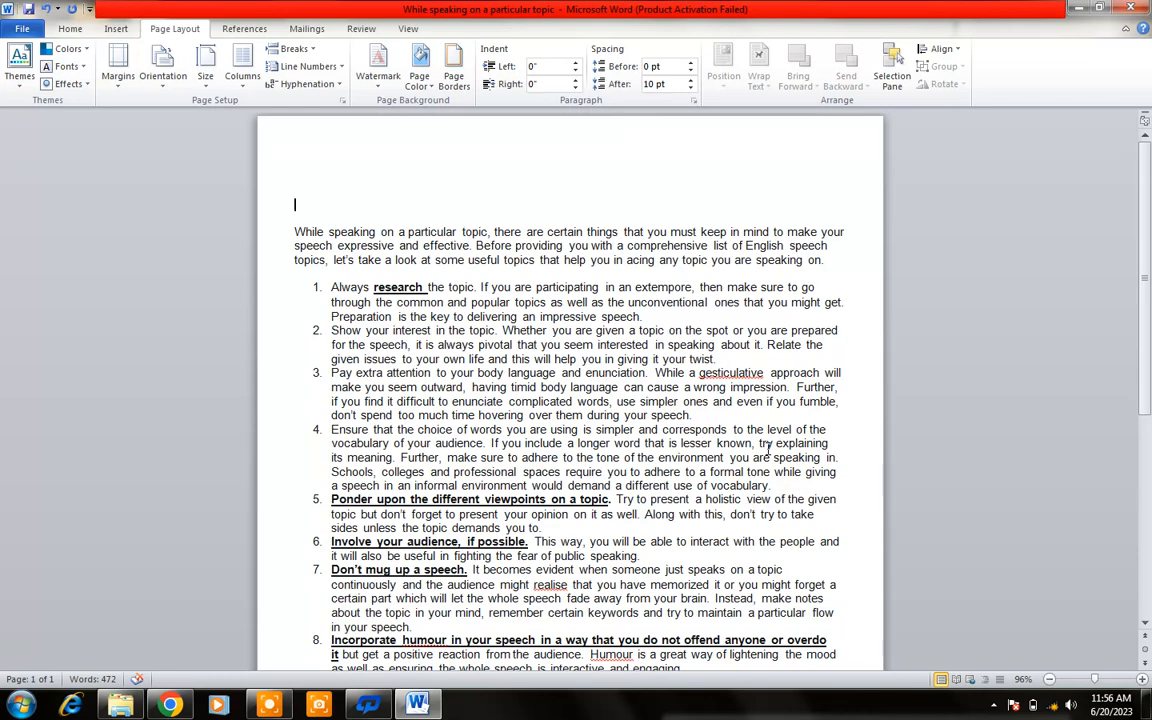
# - Insert a page break at the end of the third list item and remove it again
pyautogui.click(692, 416)
pyautogui.write('.')
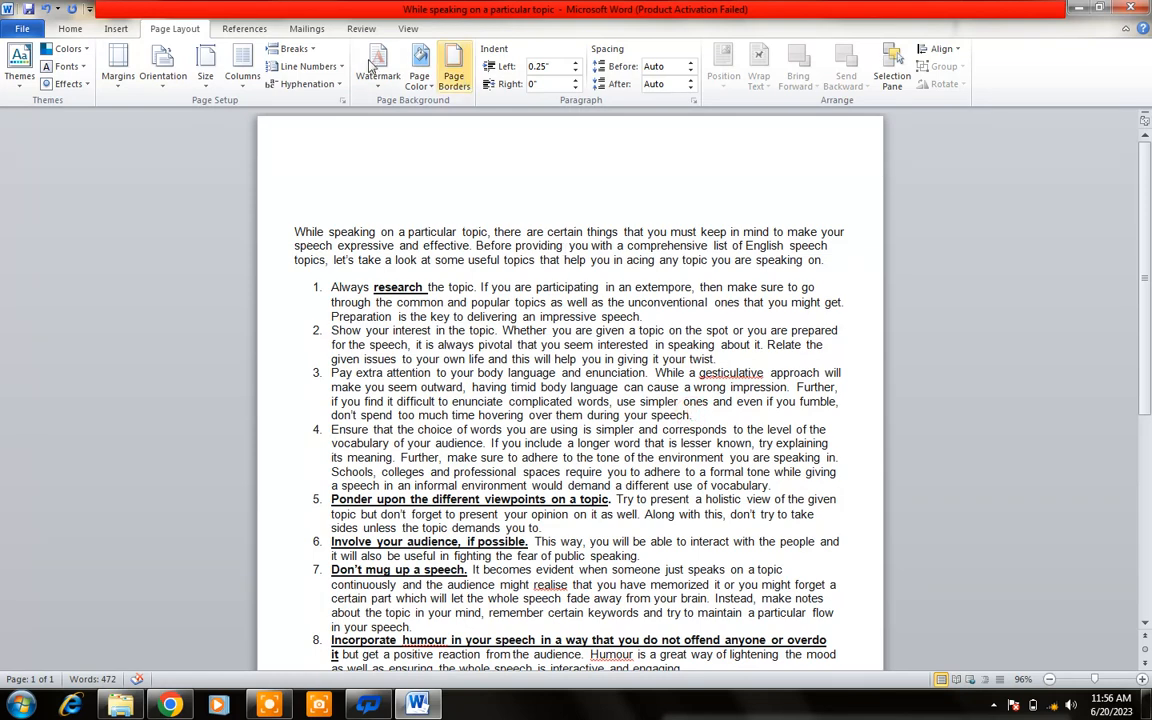
pyautogui.click(292, 50)
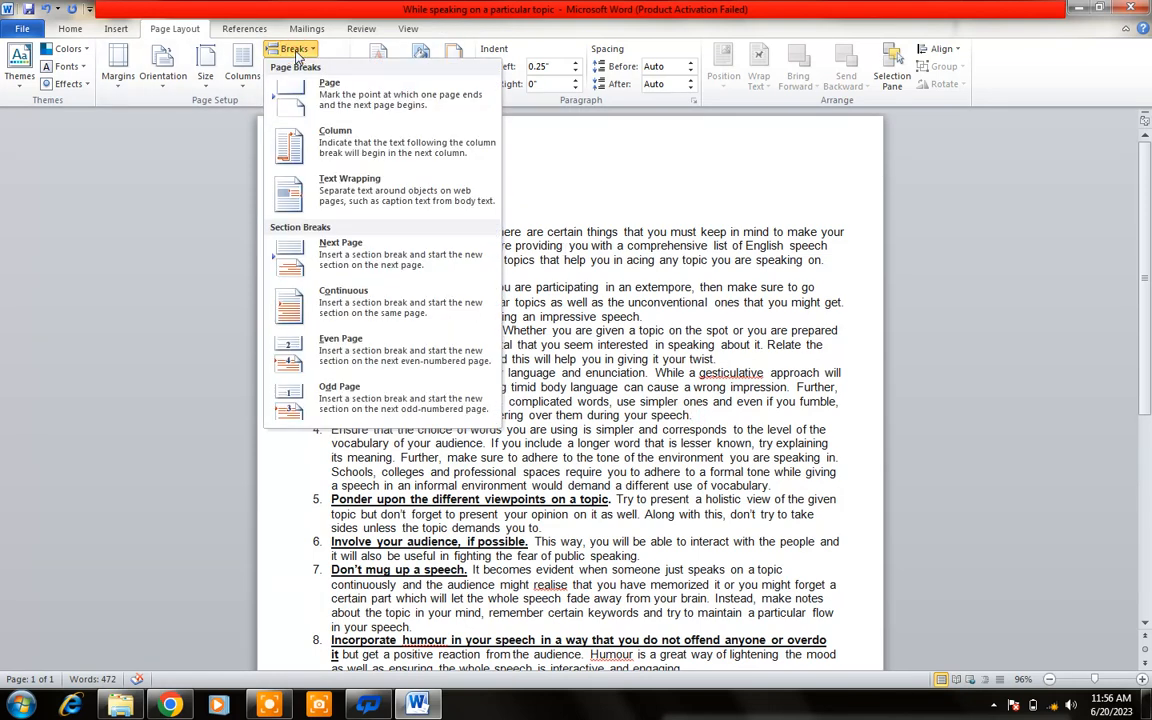
pyautogui.click(343, 117)
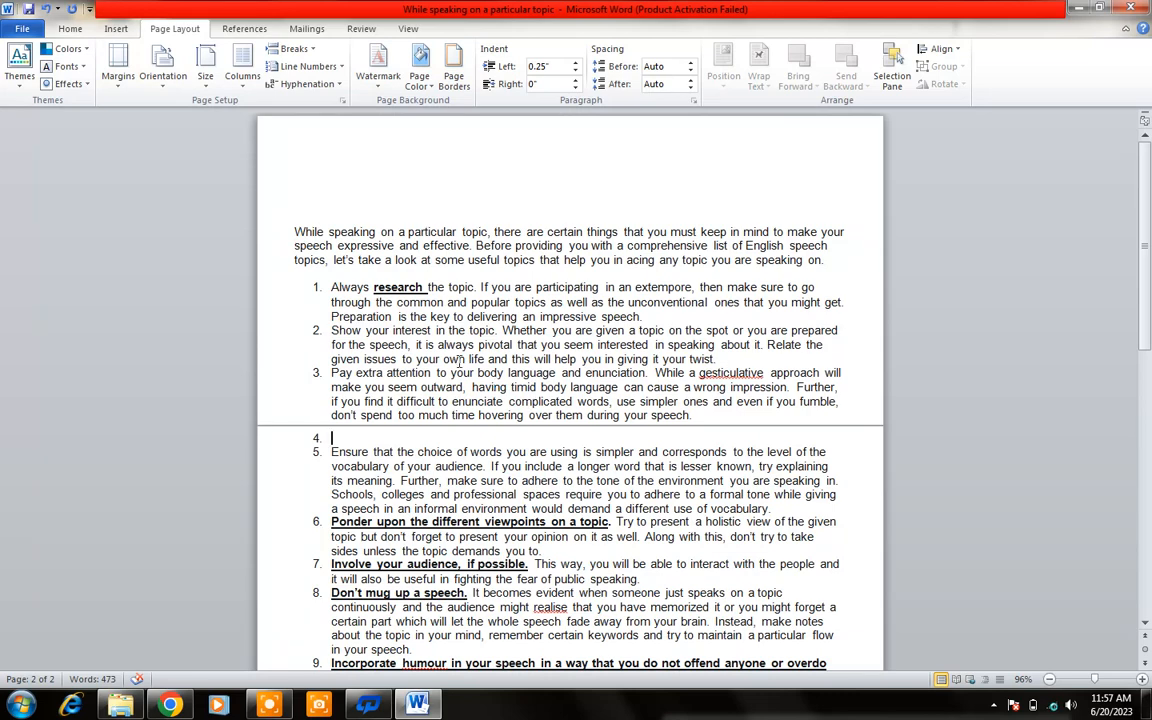
pyautogui.press('Delete')
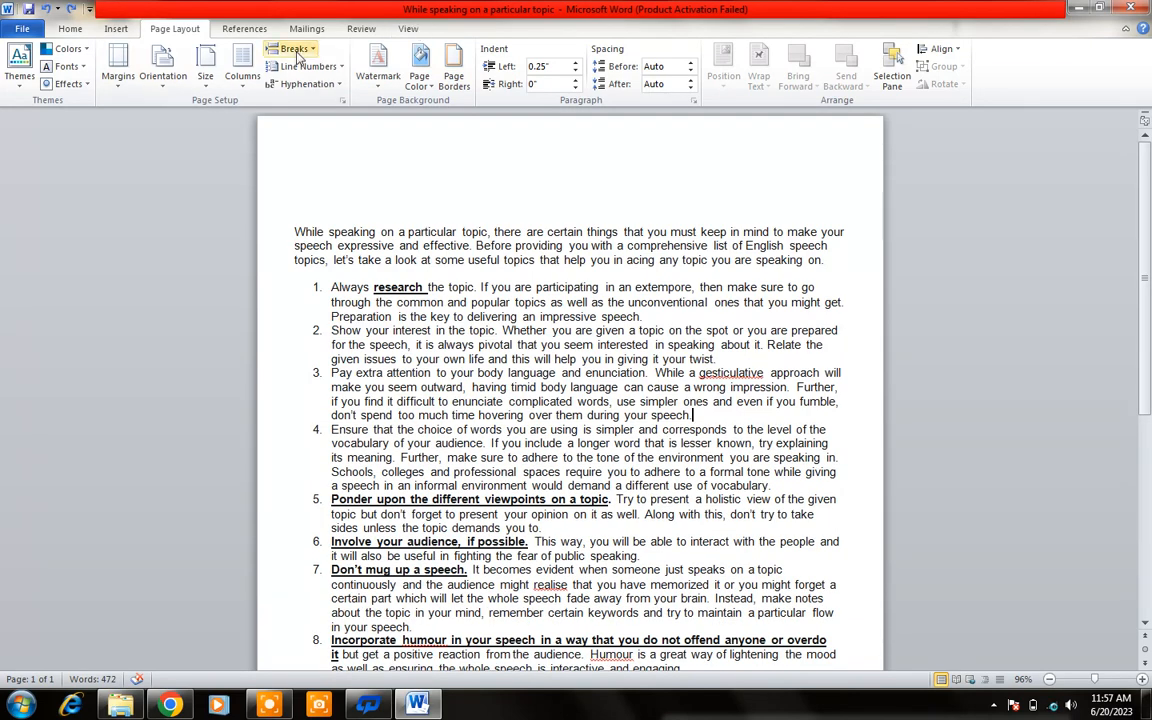
# - Select the whole document text, add continuous line numbers, and clear the selection
pyautogui.click(345, 68)
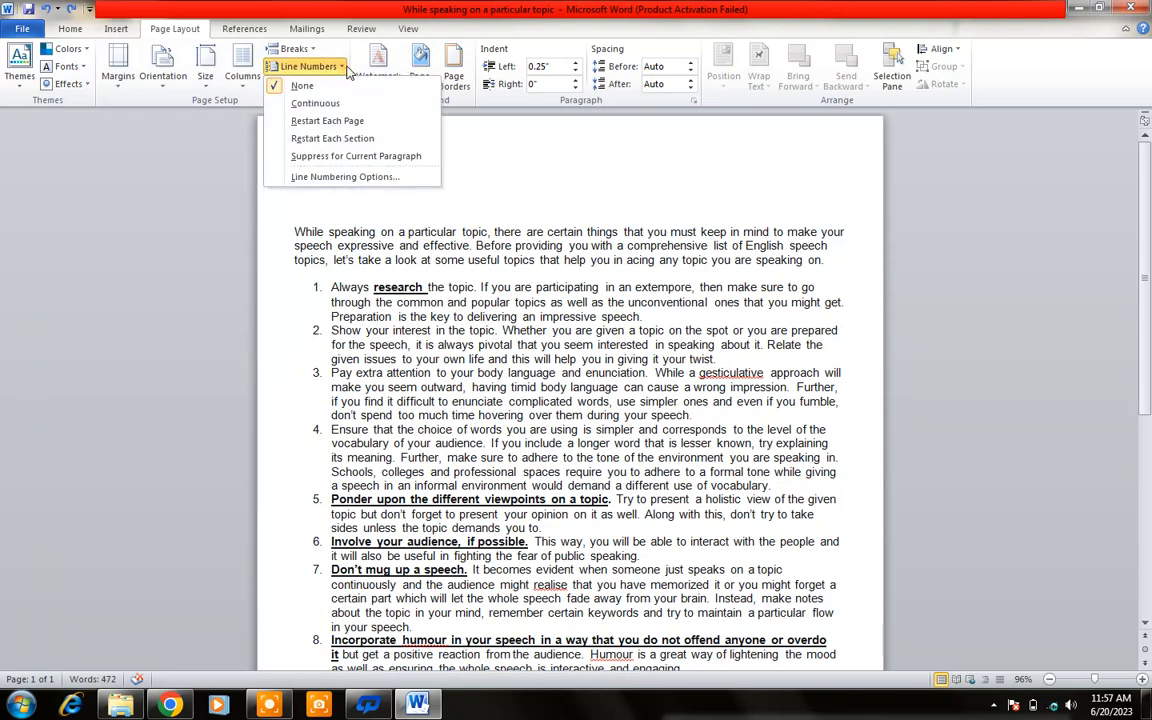
pyautogui.click(345, 68)
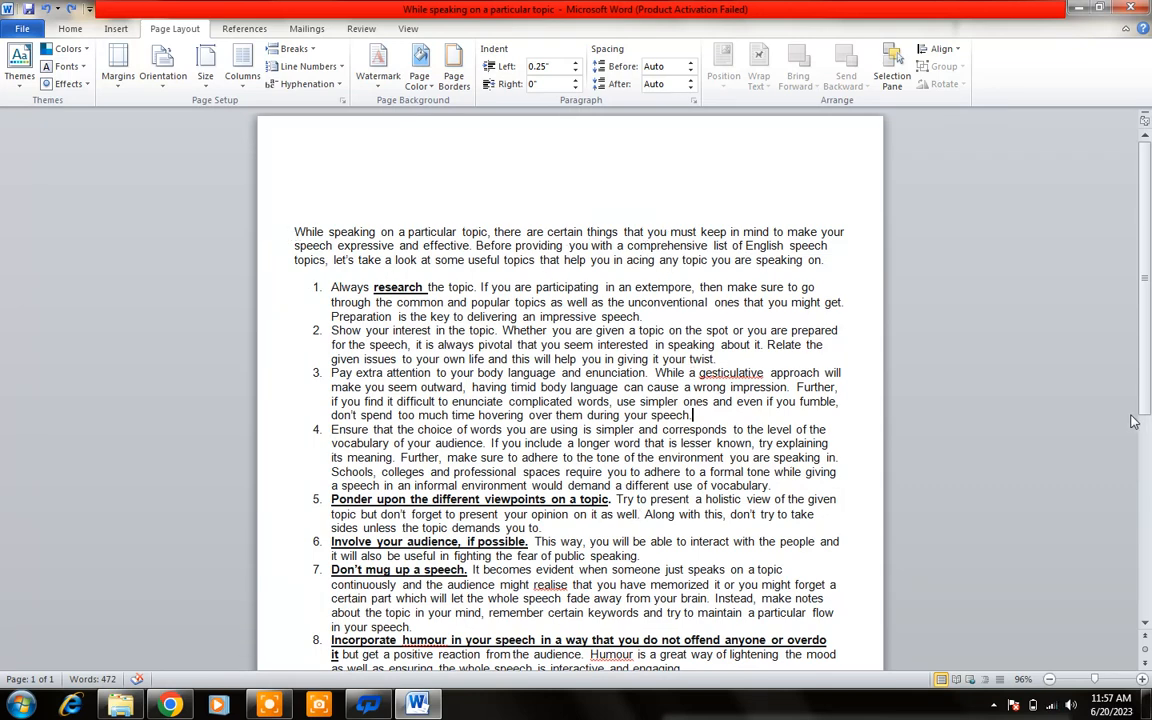
pyautogui.moveTo(1143, 408); pyautogui.dragTo(1143, 448)
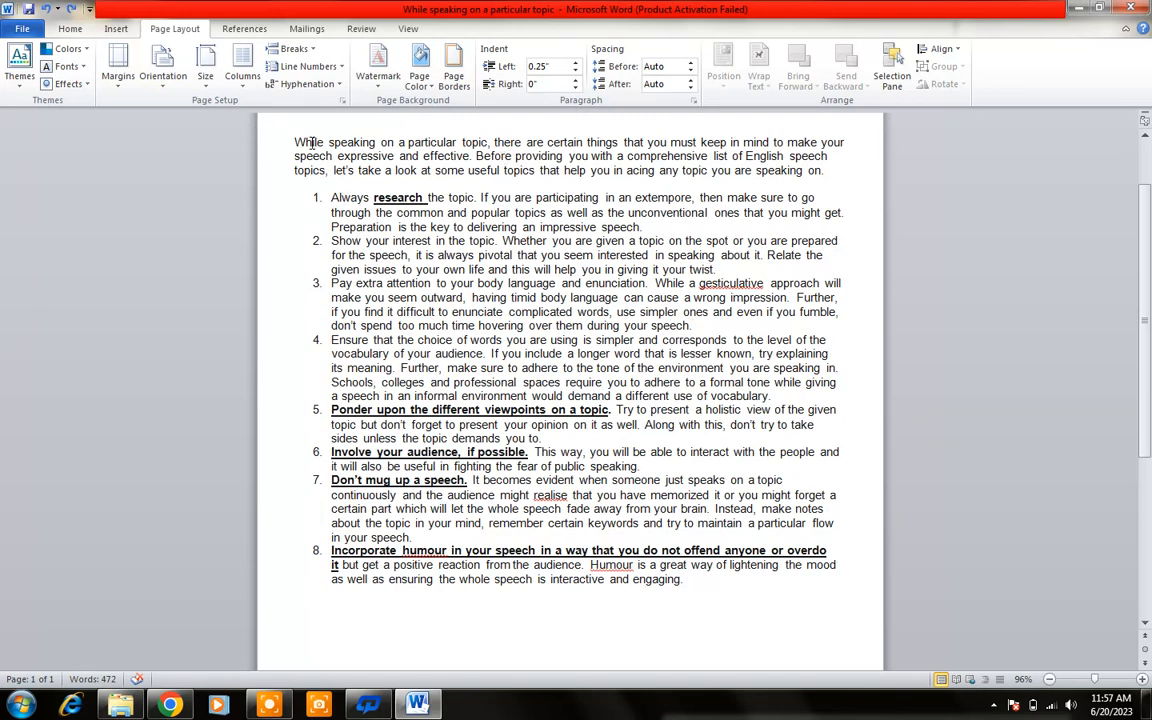
pyautogui.hotkey('ctrl', 'a')
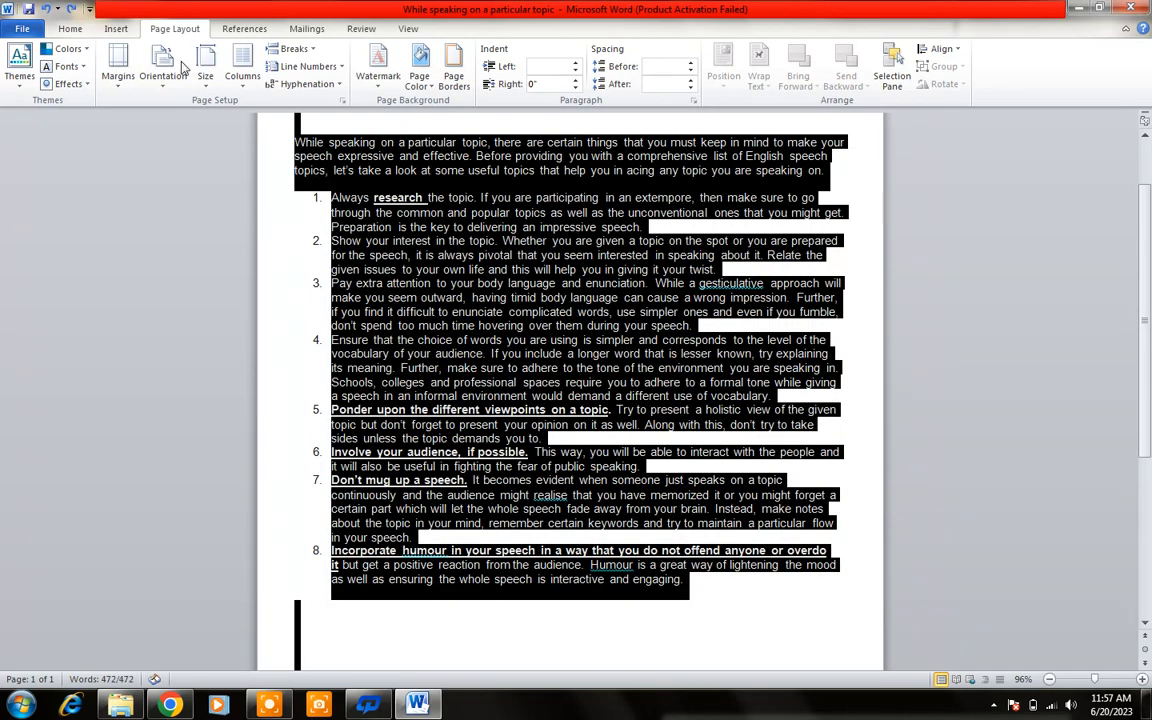
pyautogui.click(305, 66)
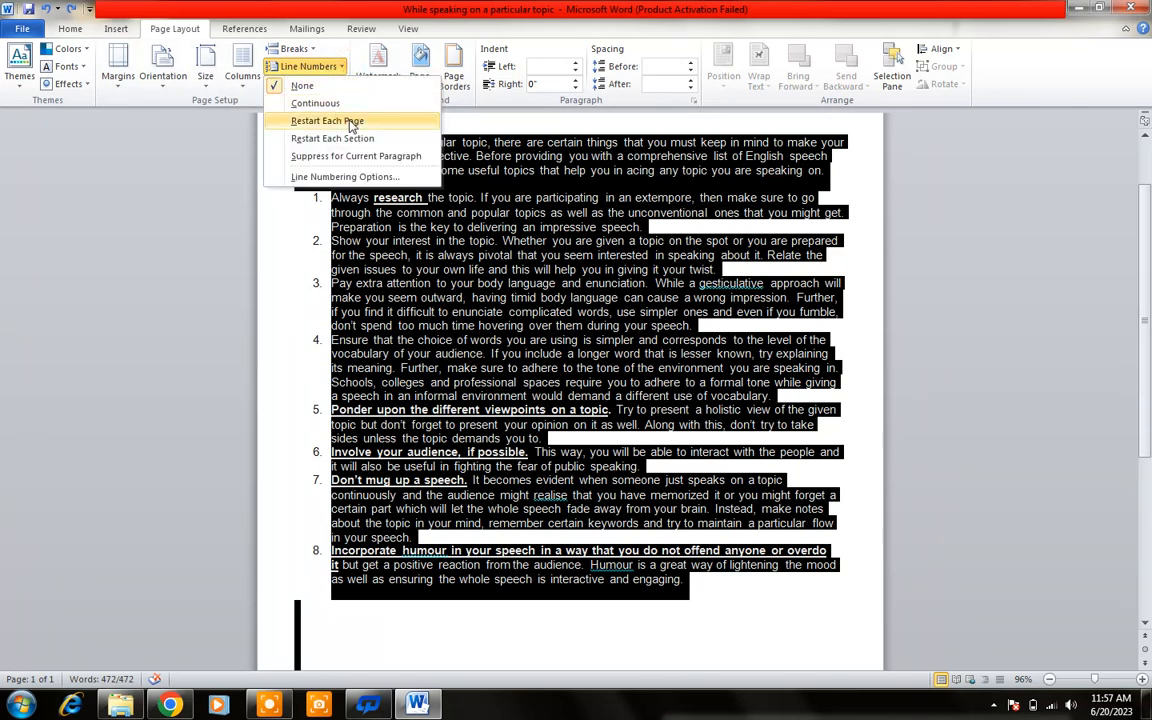
pyautogui.click(330, 104)
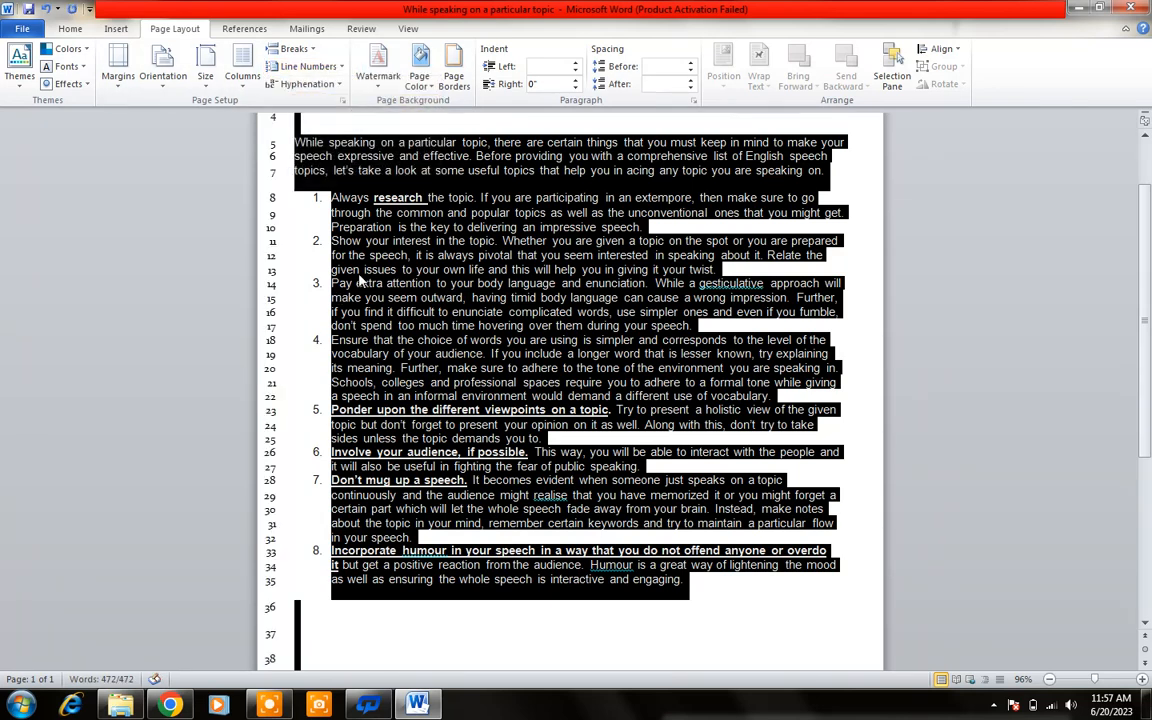
pyautogui.click(841, 409)
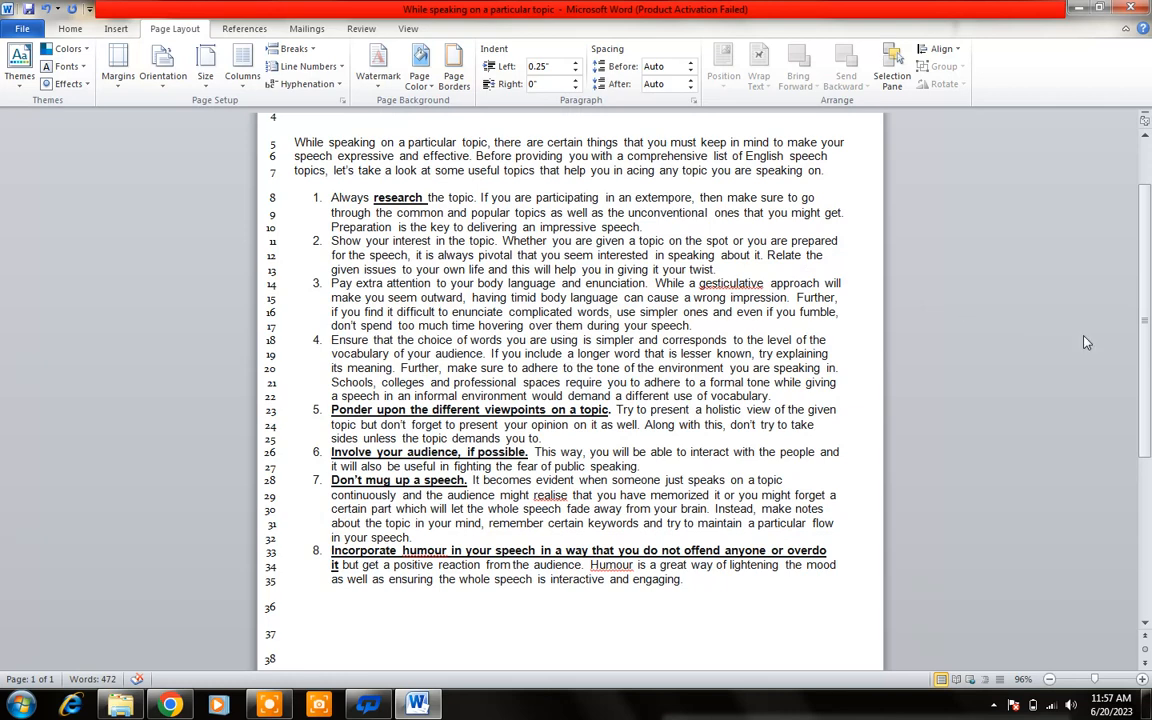
# - Review the line numbering down the page and turn on automatic hyphenation for the document
pyautogui.scroll(2, 1087, 342)
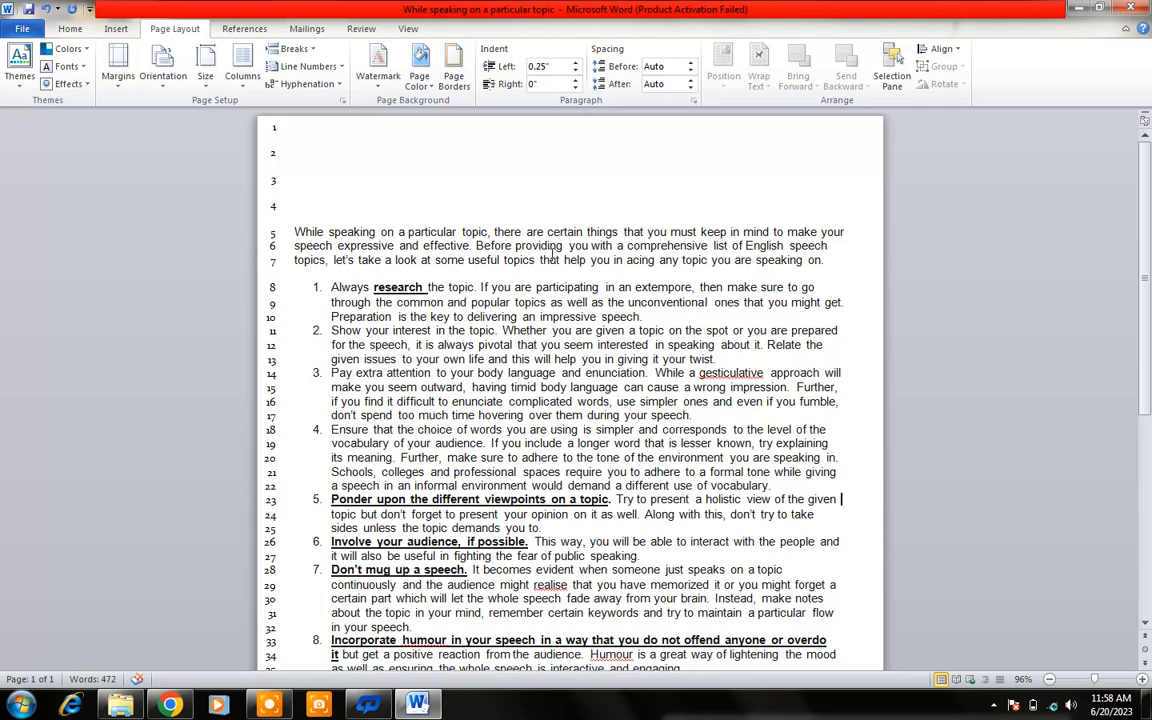
pyautogui.scroll(-2, 1150, 395)
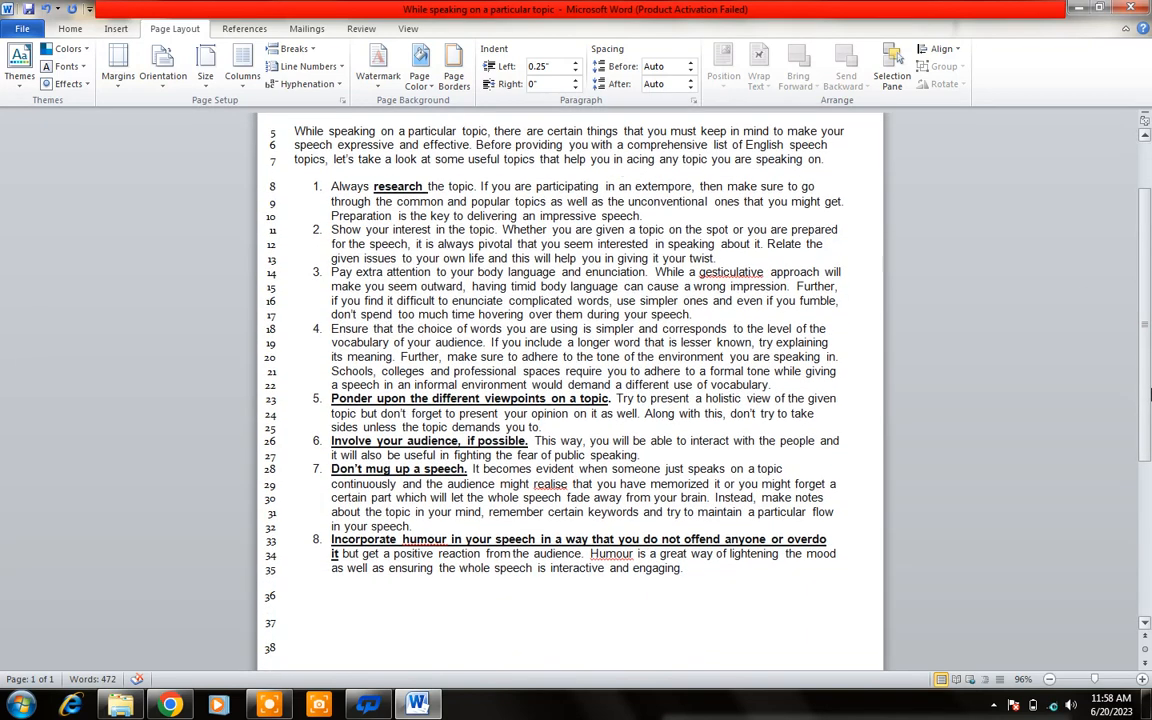
pyautogui.scroll(-1, 1150, 395)
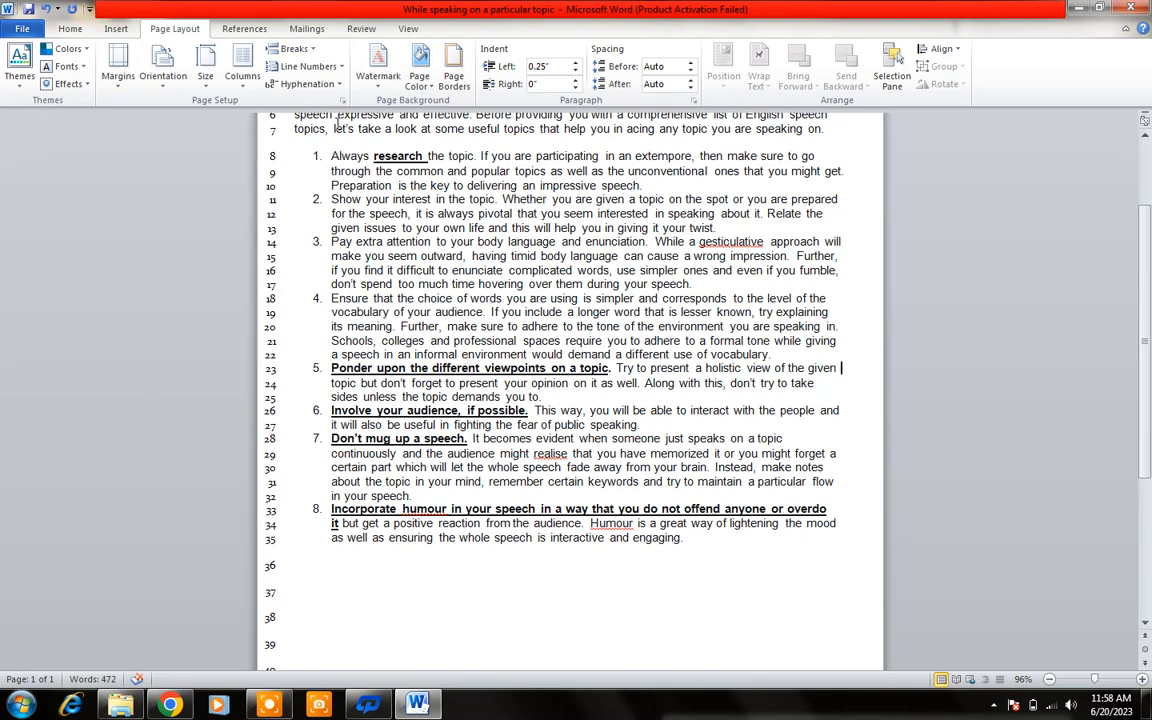
pyautogui.click(340, 86)
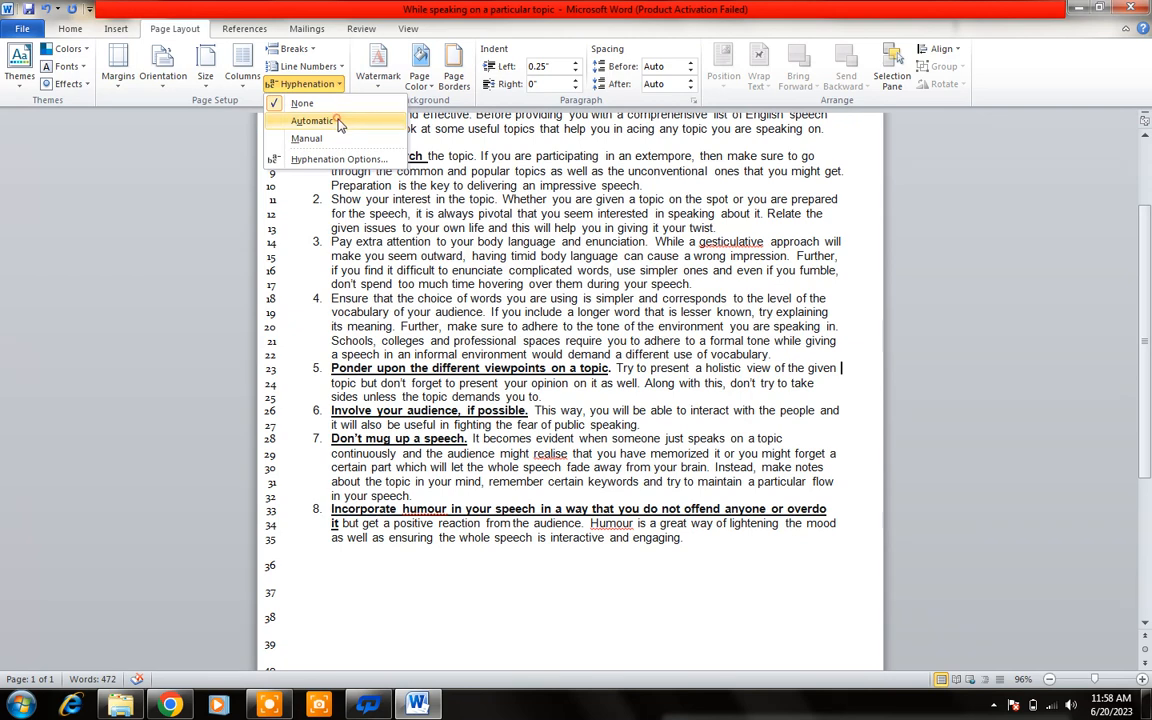
pyautogui.click(340, 122)
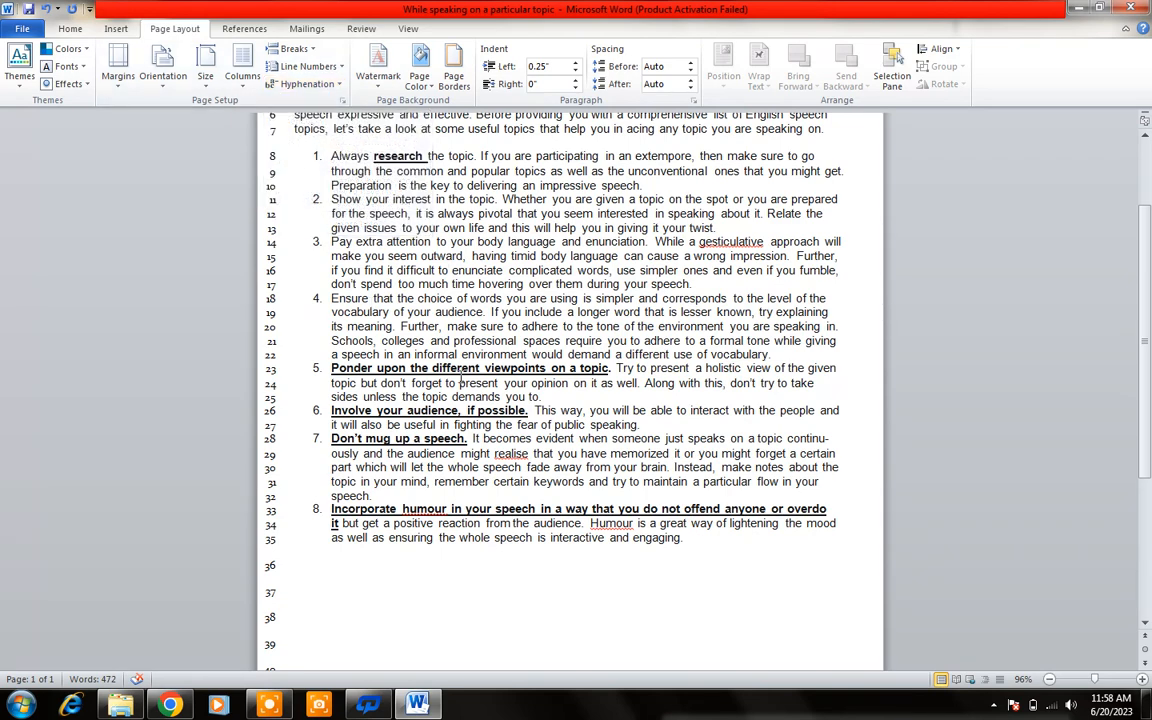
# - Select the whole document text, apply automatic hyphenation to it, and clear the selection
pyautogui.hotkey('ctrl', 'a')
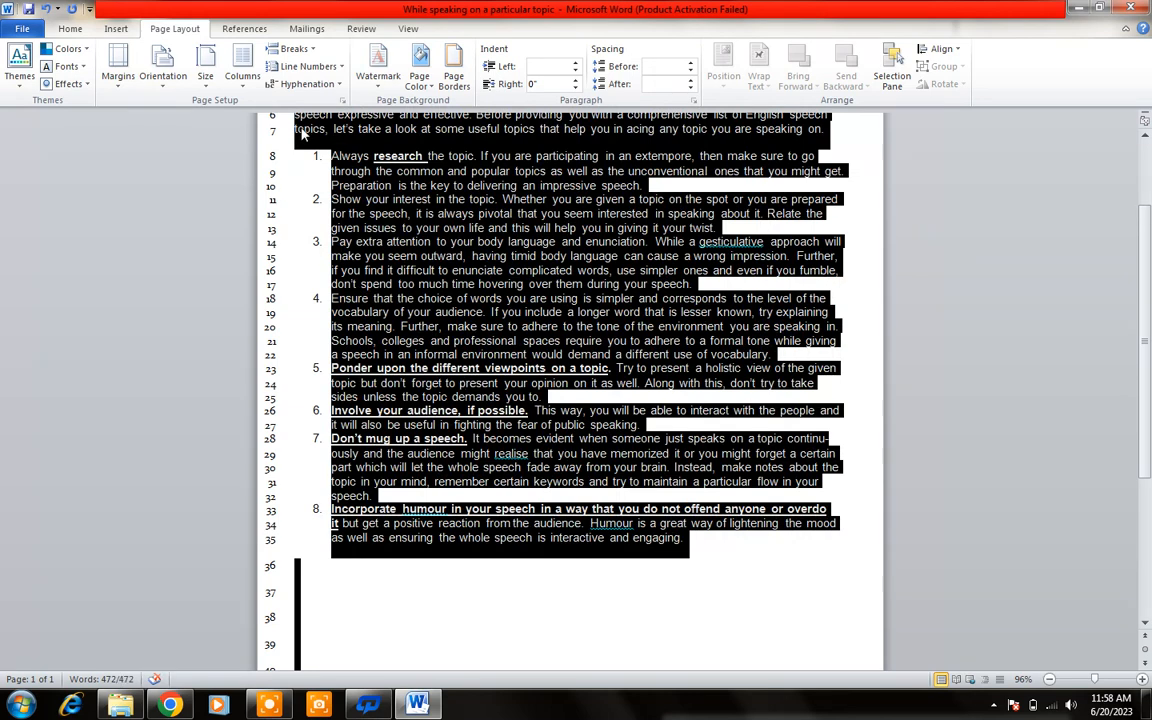
pyautogui.click(292, 86)
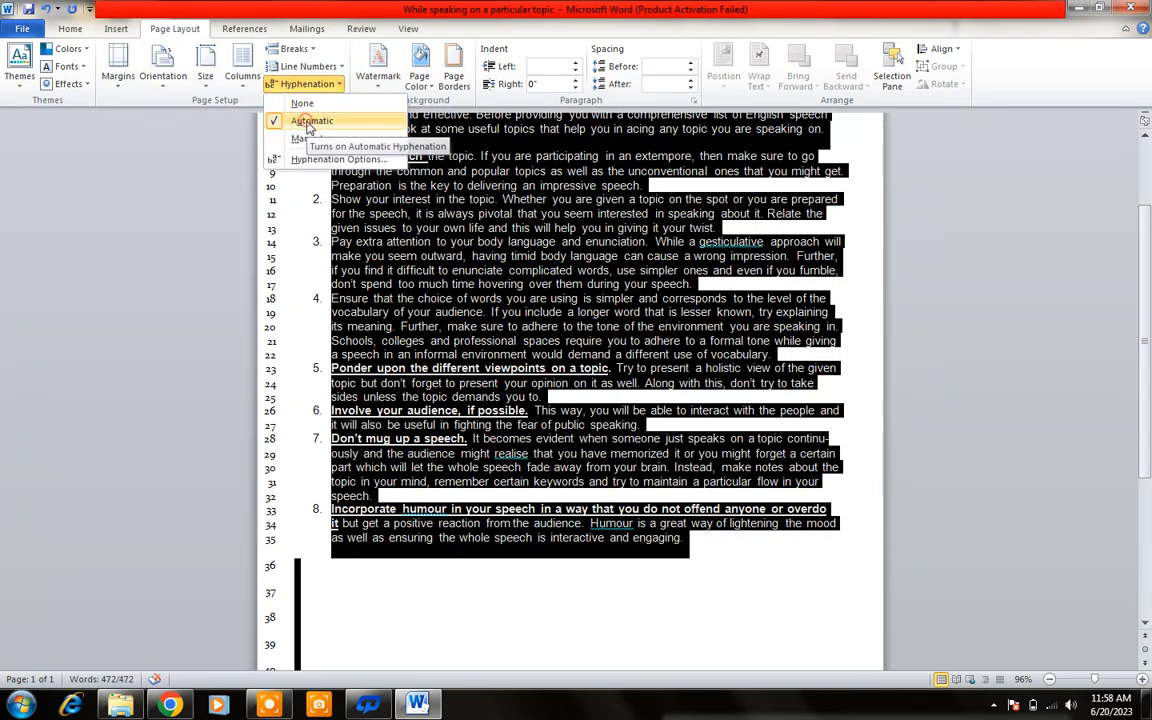
pyautogui.click(308, 124)
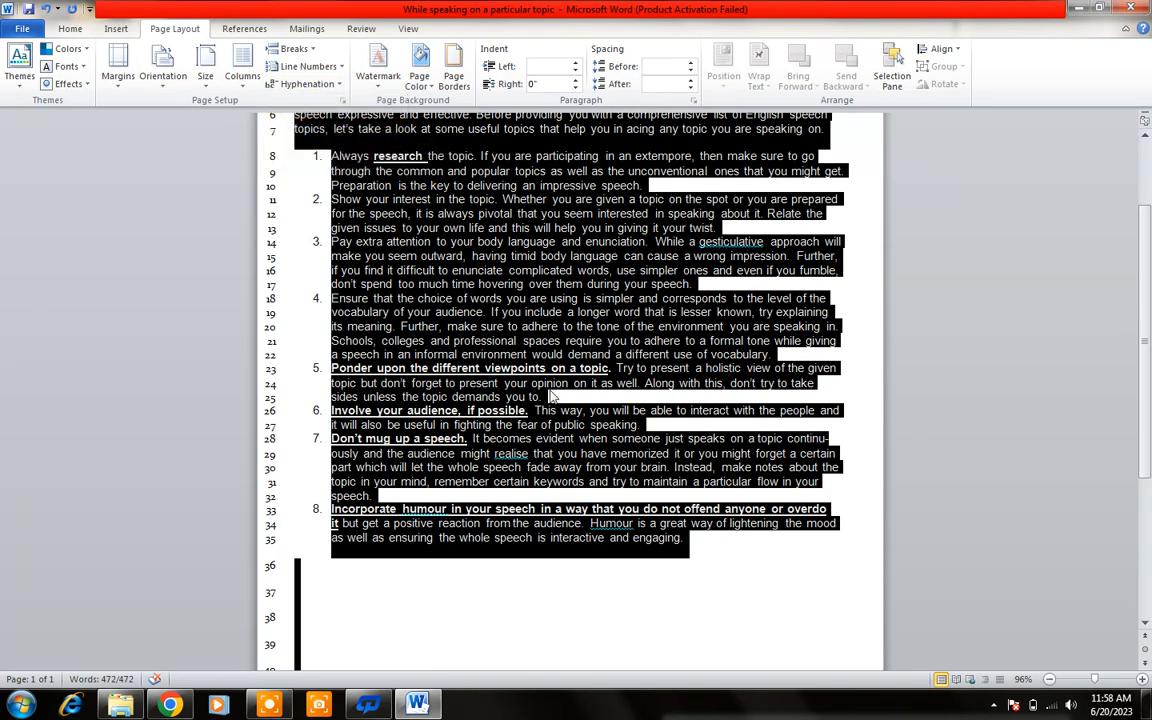
pyautogui.click(623, 590)
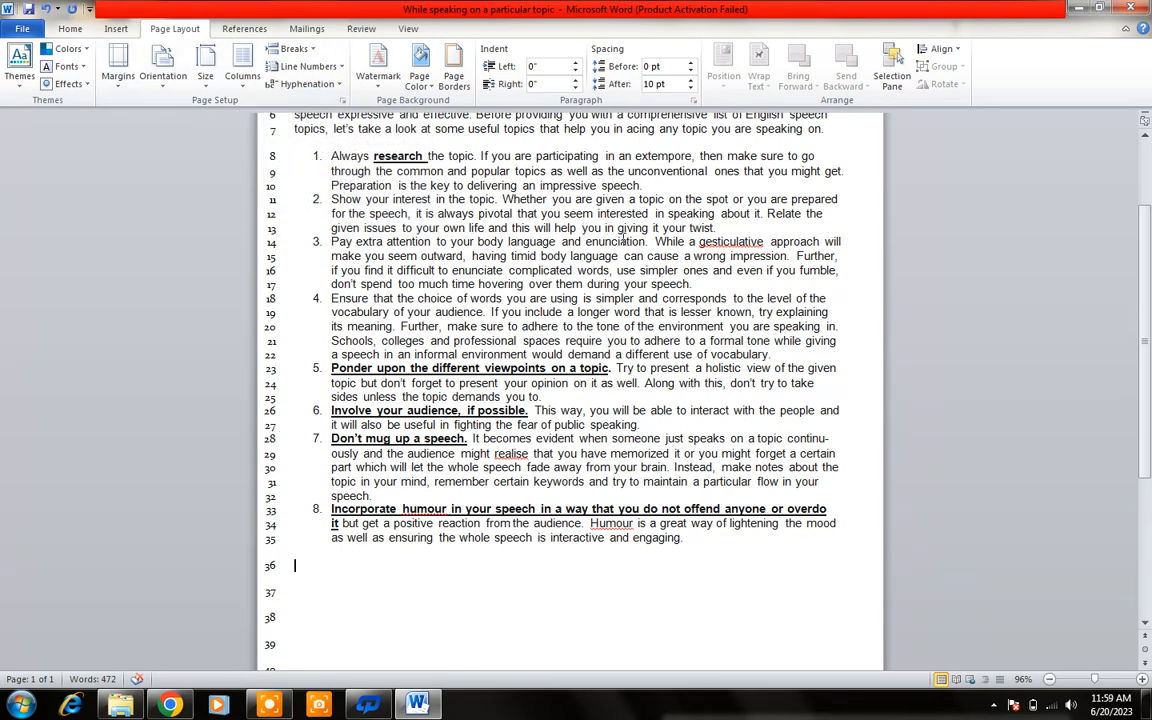
# - Reapply automatic hyphenation with the cursor at the end of the third list item
pyautogui.click(693, 284)
pyautogui.click(305, 84)
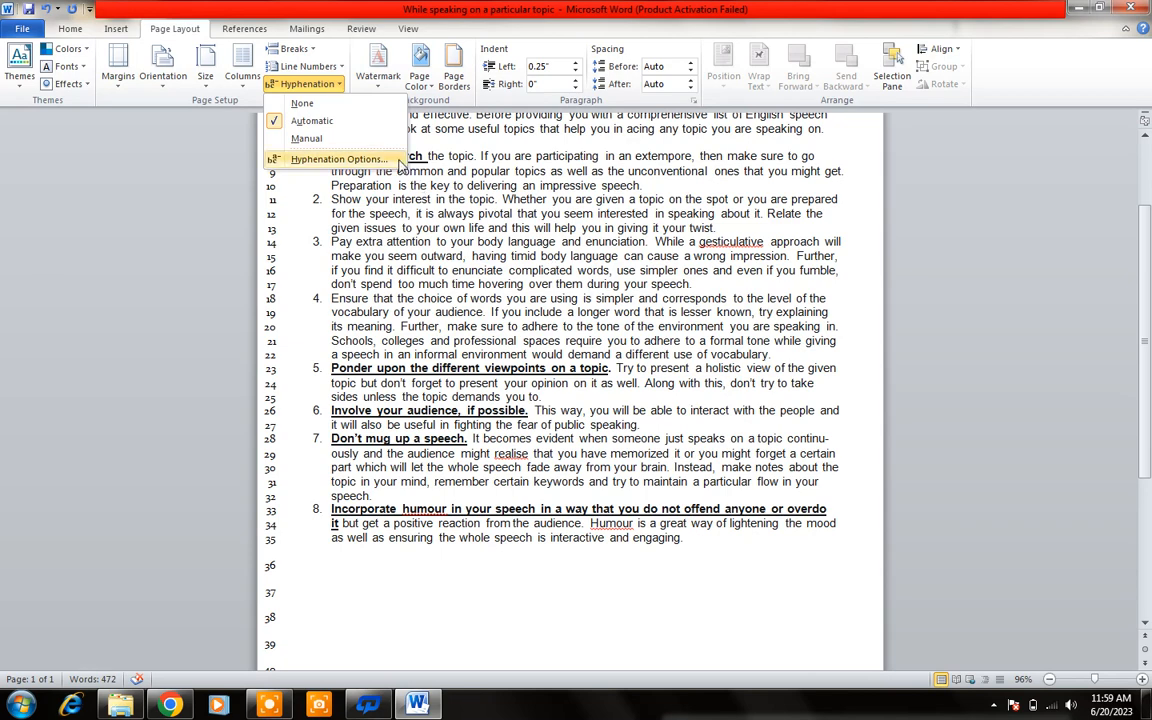
pyautogui.click(314, 121)
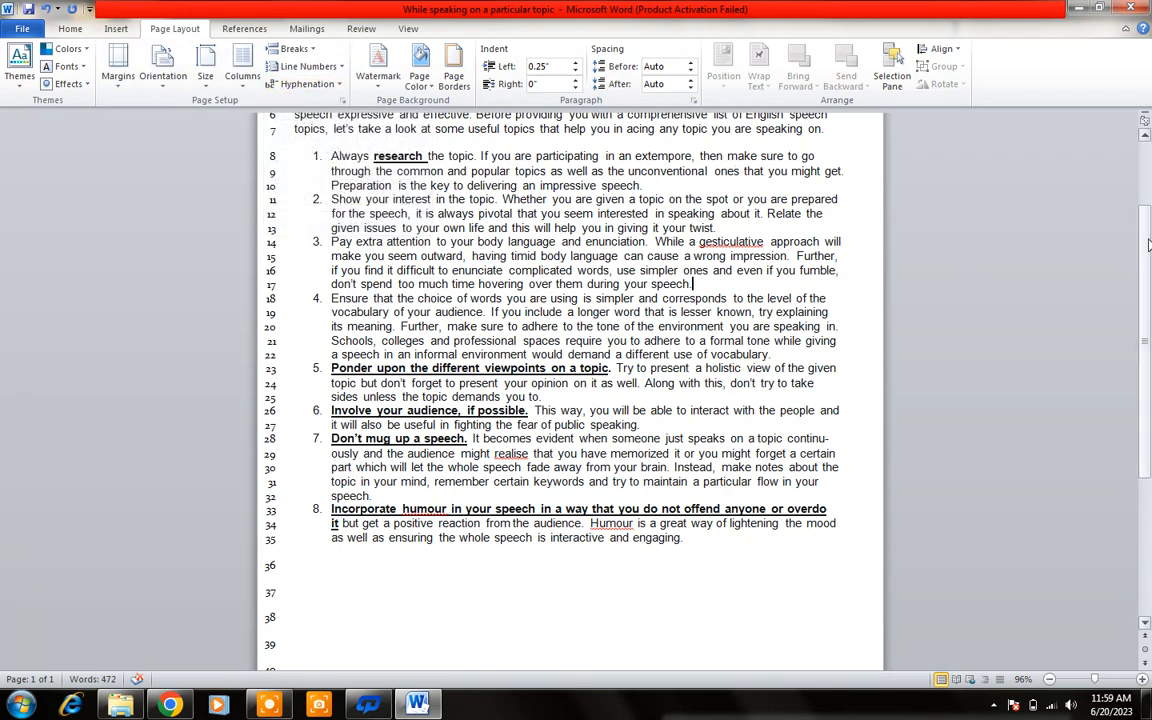
# - Look through the built-in confidential and disclaimer watermark designs
pyautogui.click(377, 86)
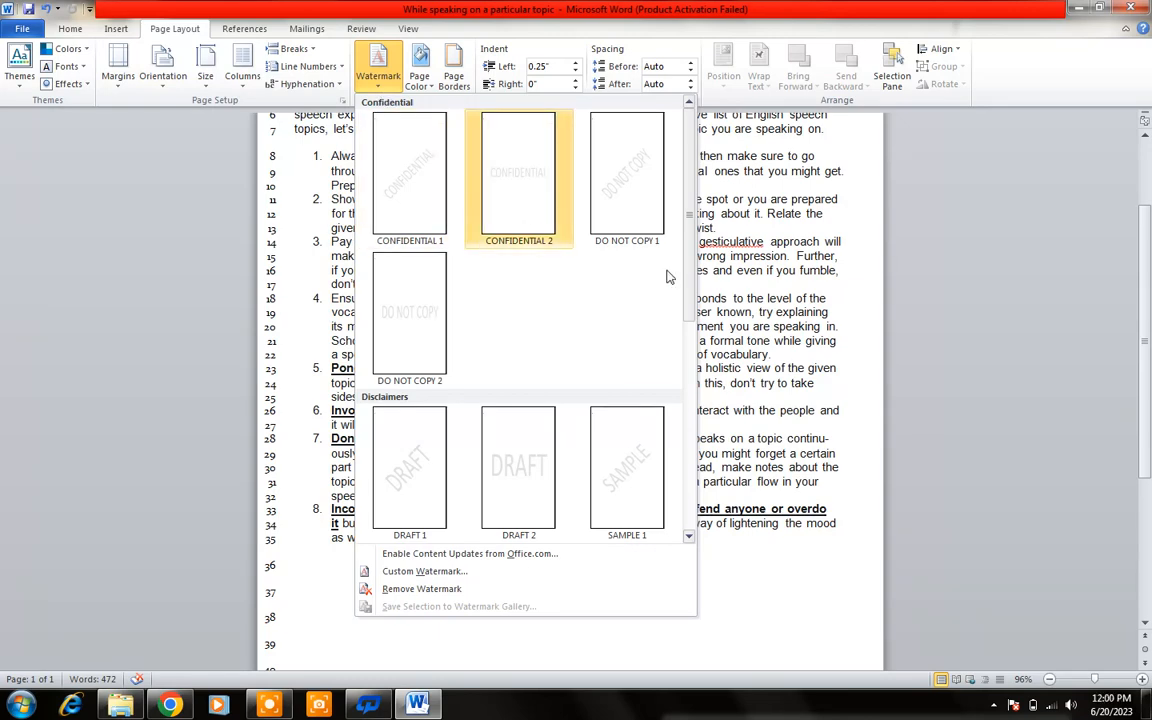
pyautogui.click(929, 400)
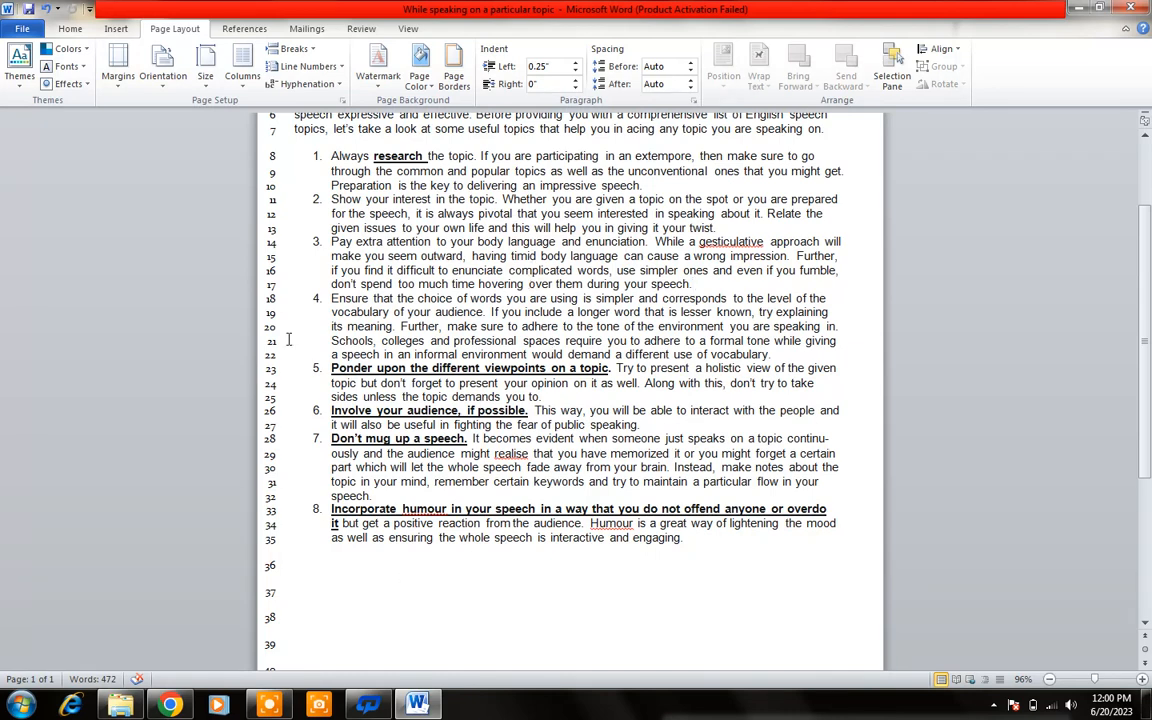
pyautogui.click(378, 86)
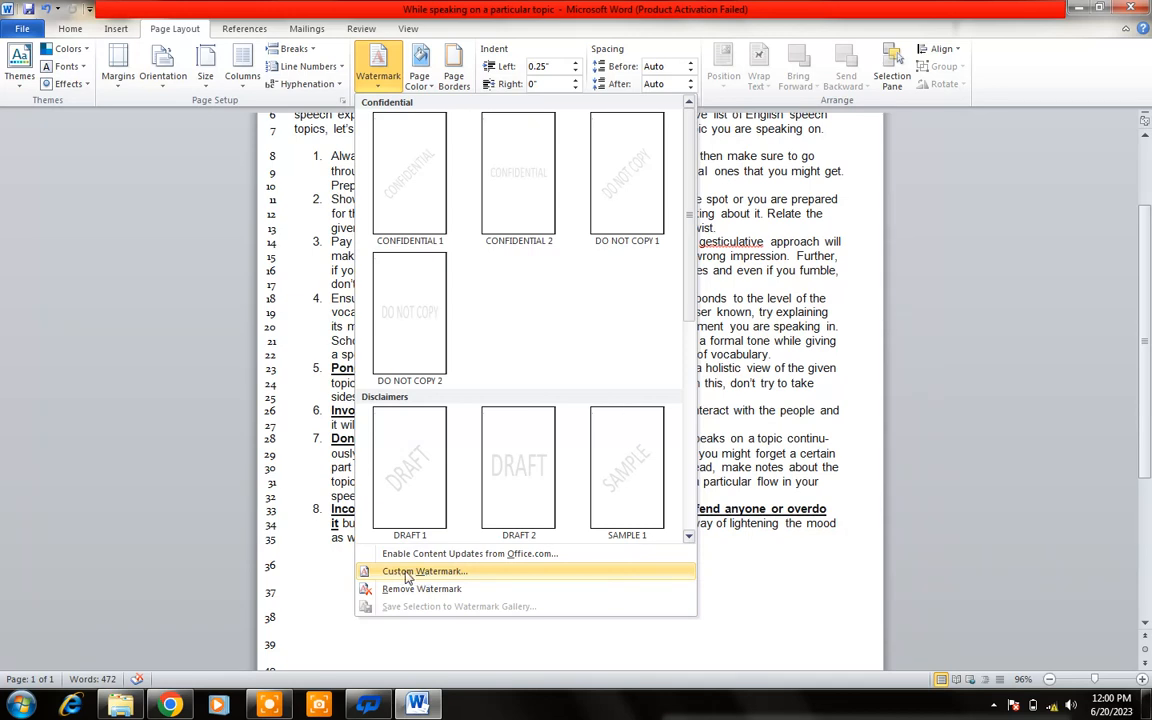
pyautogui.click(380, 77)
pyautogui.click(388, 86)
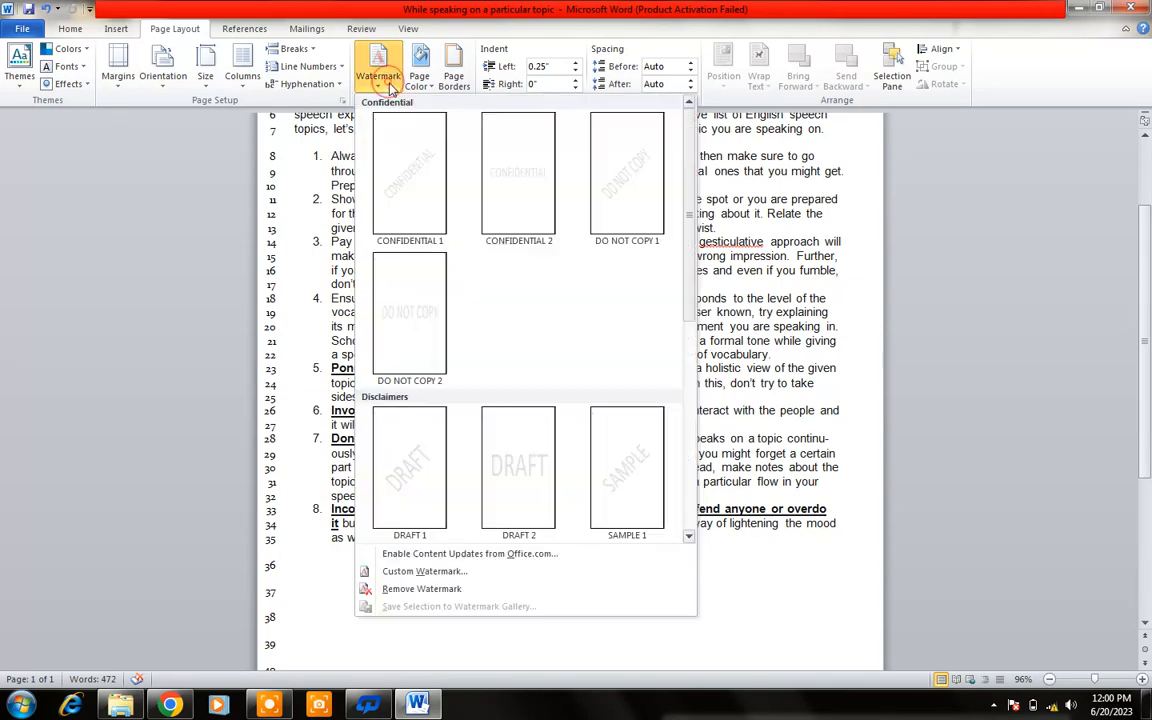
pyautogui.click(436, 574)
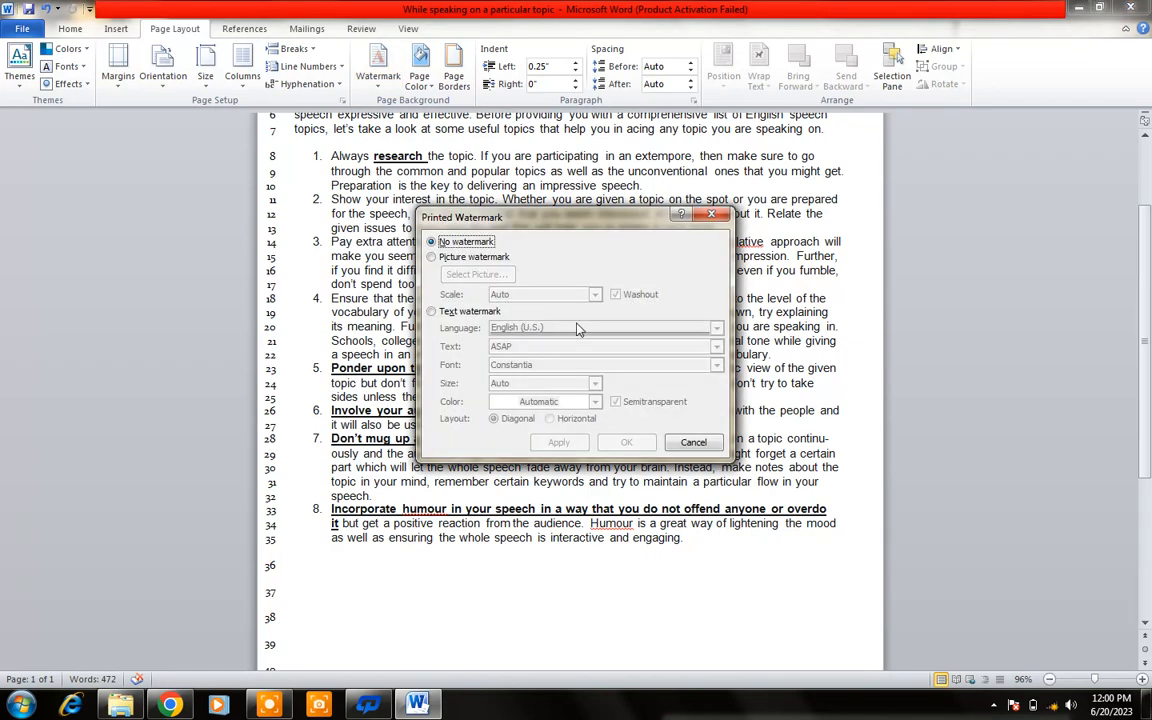
pyautogui.click(429, 259)
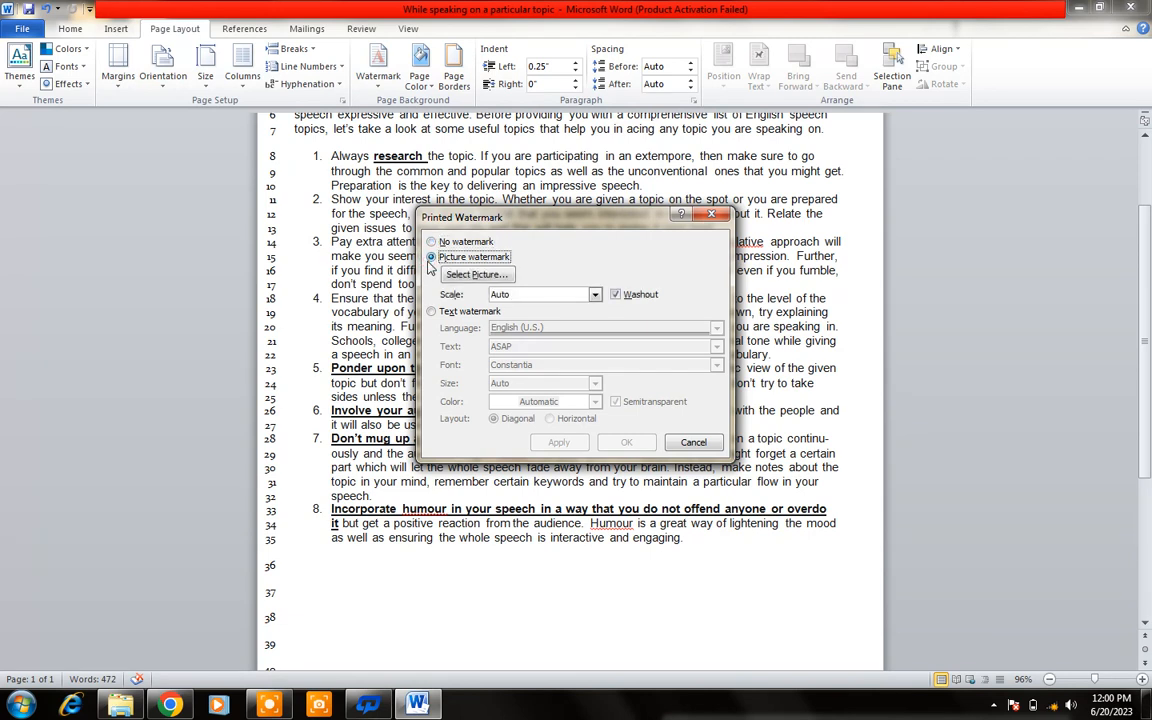
pyautogui.click(431, 312)
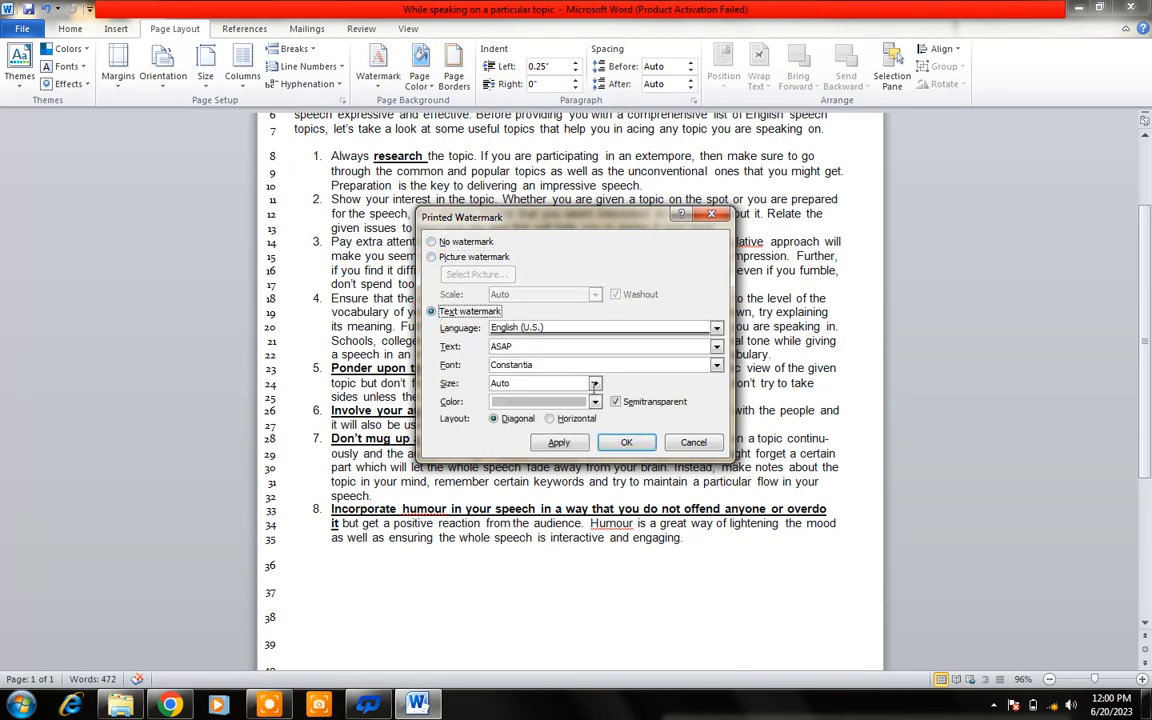
pyautogui.click(591, 346)
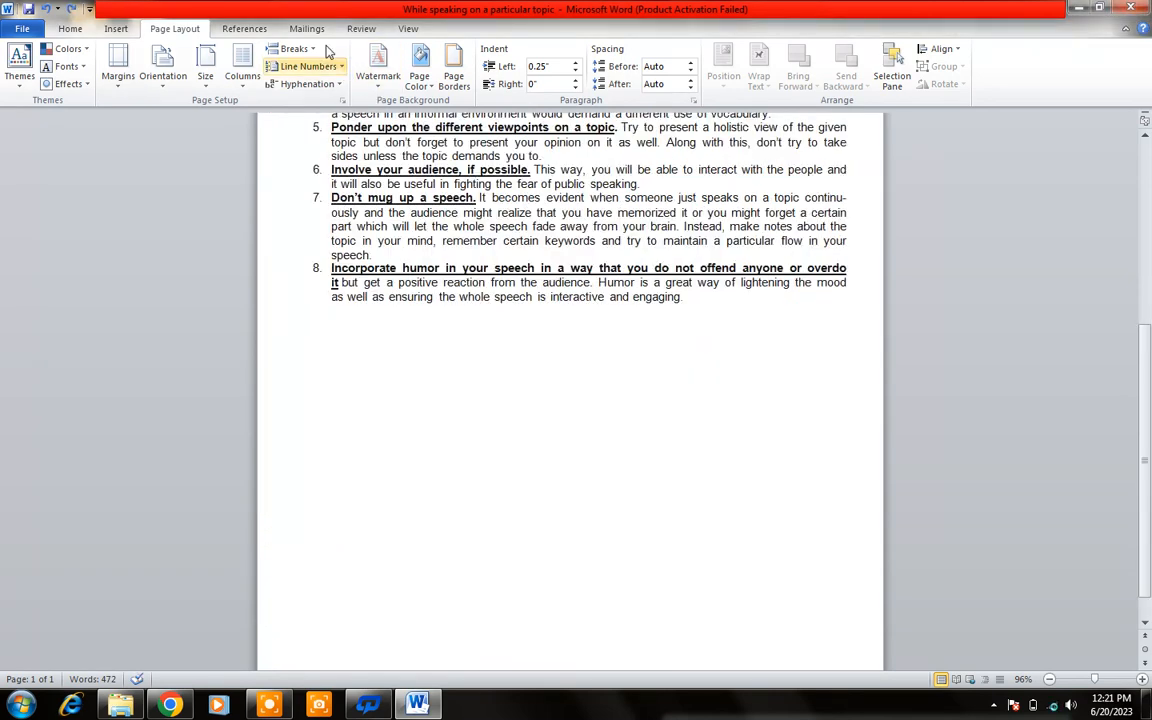
# - Add a custom diagonal text watermark reading ASAP in Calibri and check it on the page
pyautogui.click(384, 78)
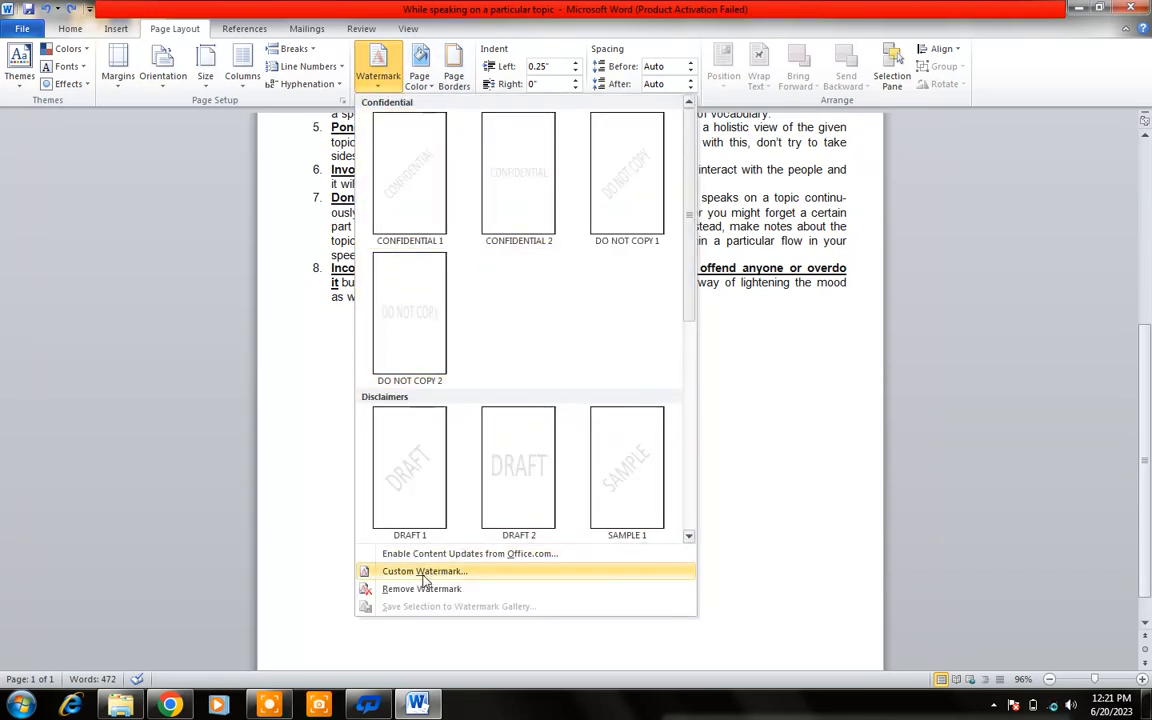
pyautogui.click(388, 573)
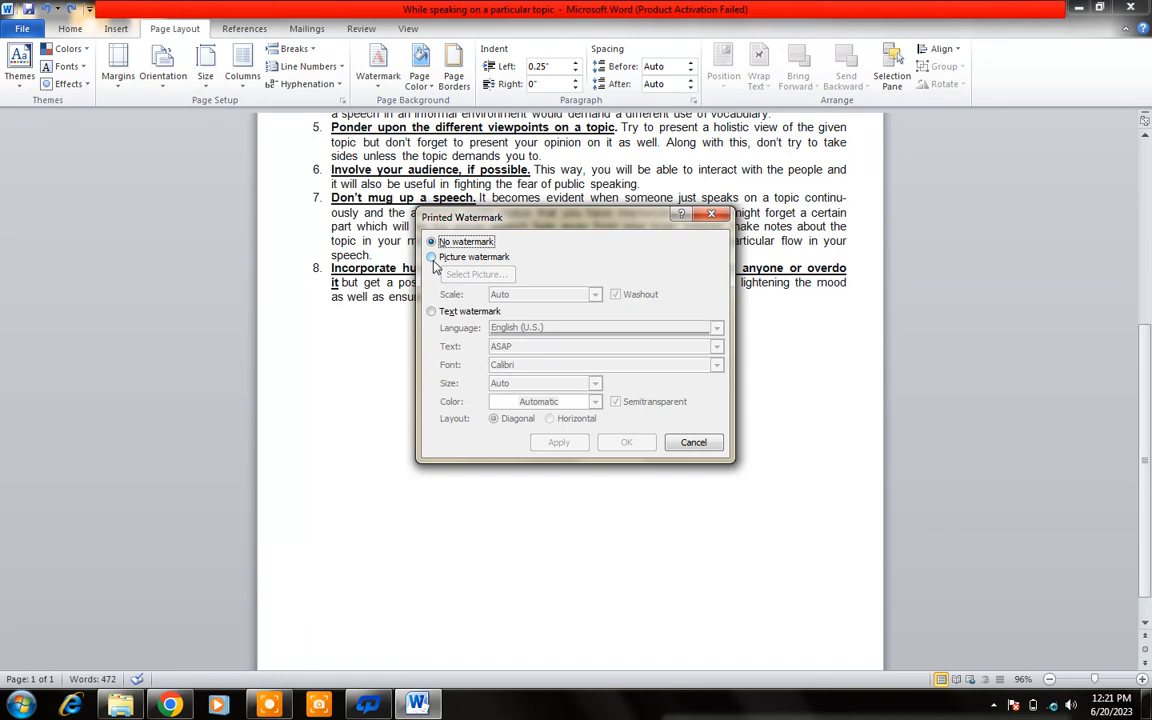
pyautogui.click(432, 258)
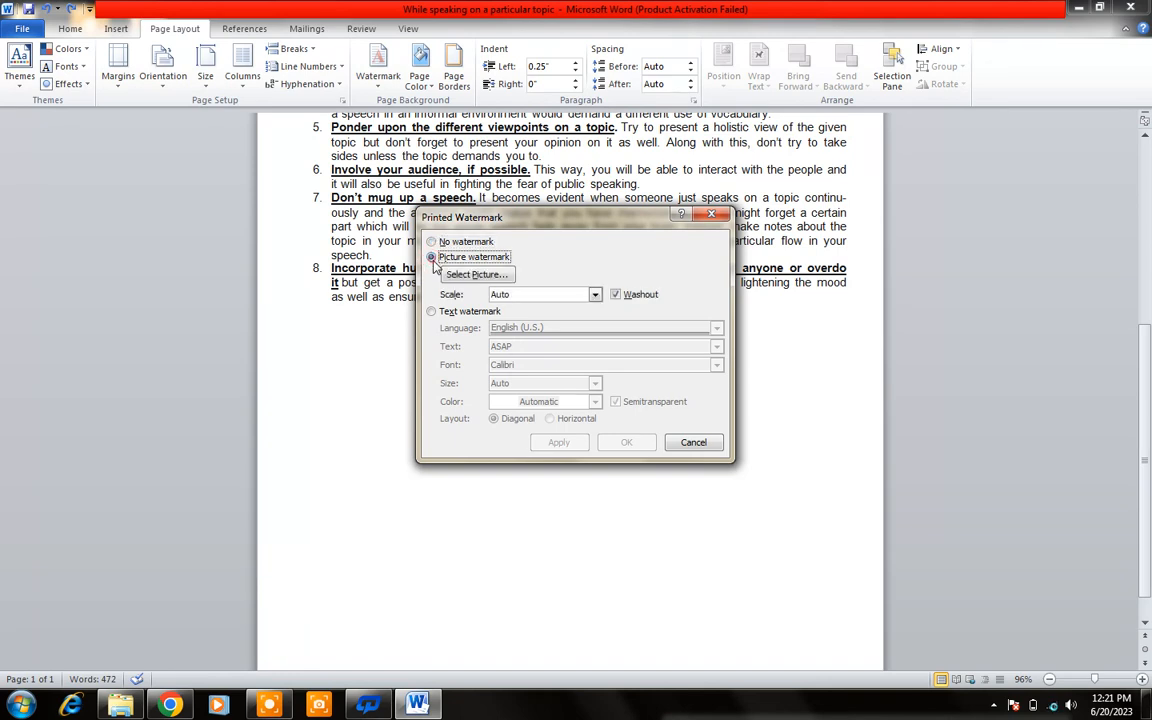
pyautogui.click(432, 312)
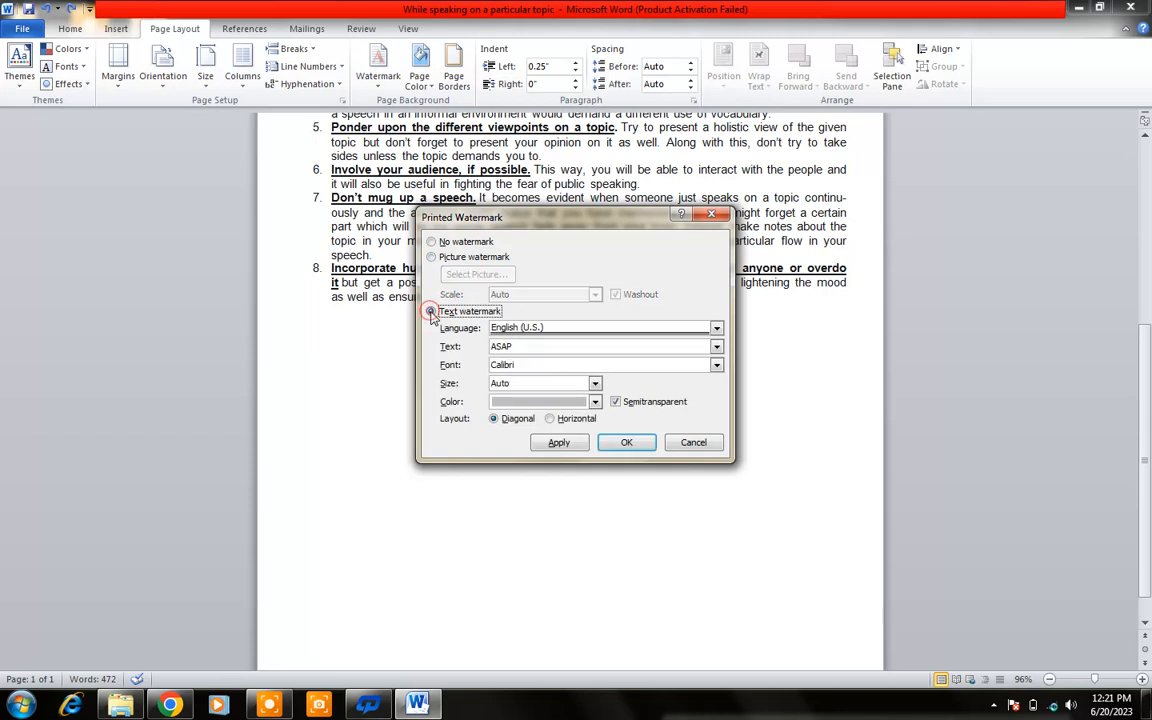
pyautogui.click(577, 344)
pyautogui.click(627, 443)
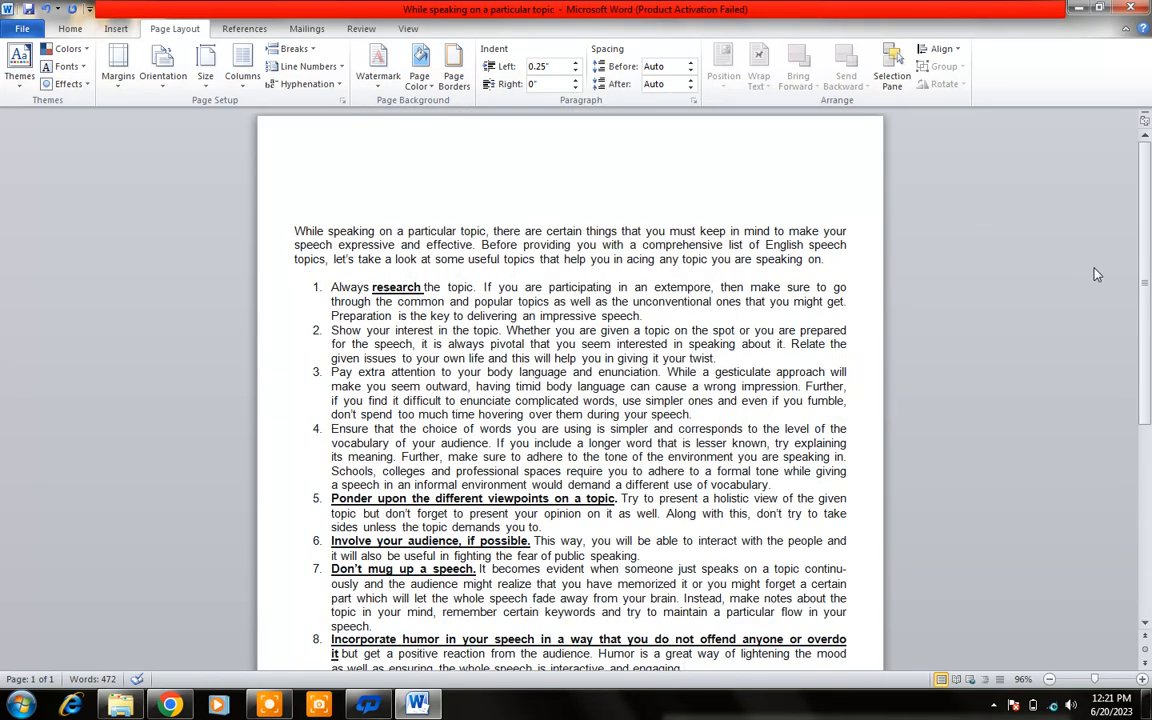
pyautogui.scroll(-4, 1146, 410)
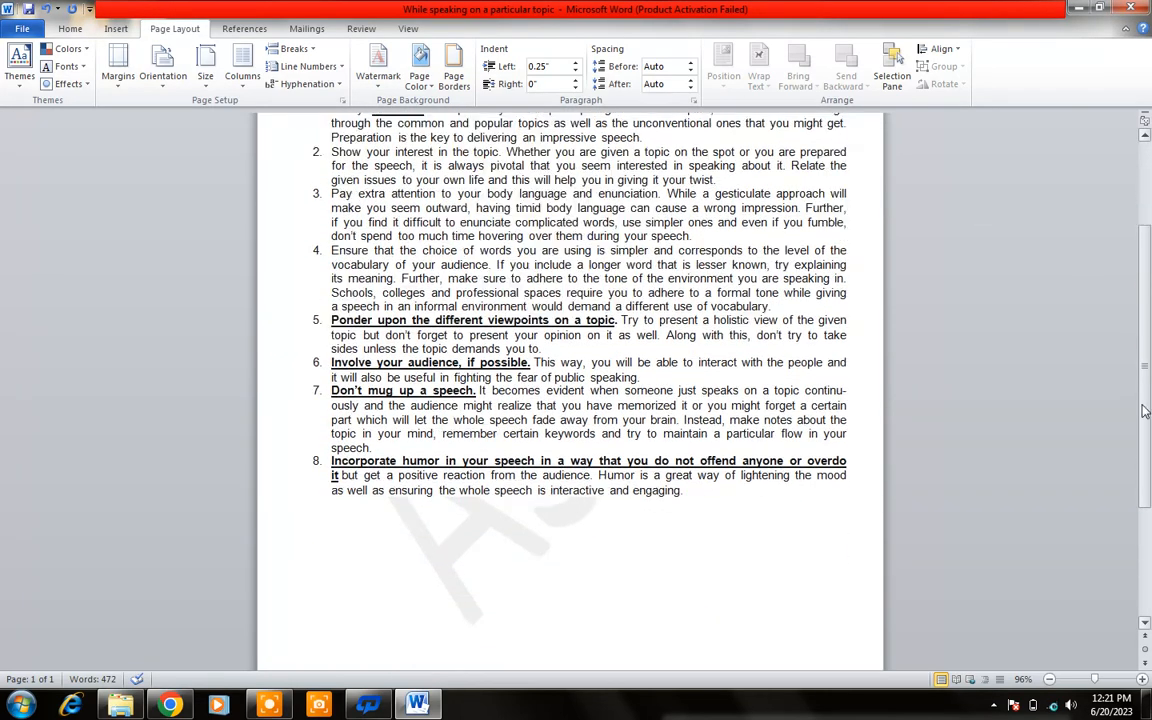
pyautogui.scroll(-1, 1146, 410)
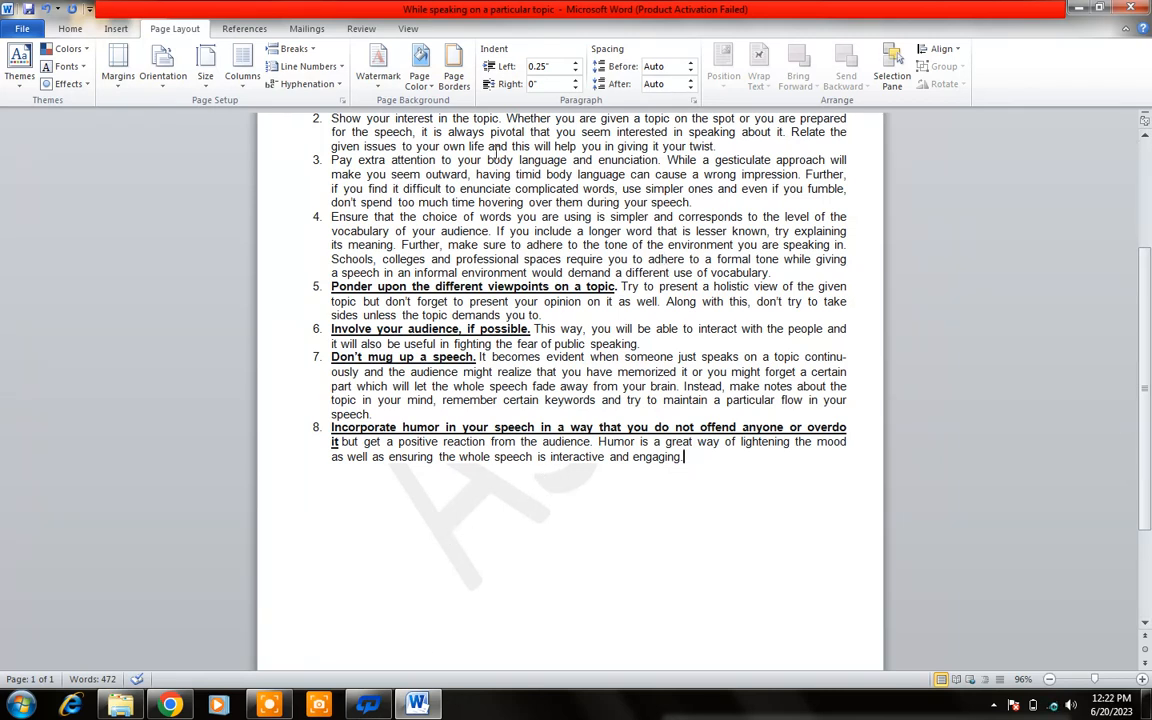
# - Reopen the custom watermark settings and replace the watermark text with a person's first name in capitals
pyautogui.click(377, 70)
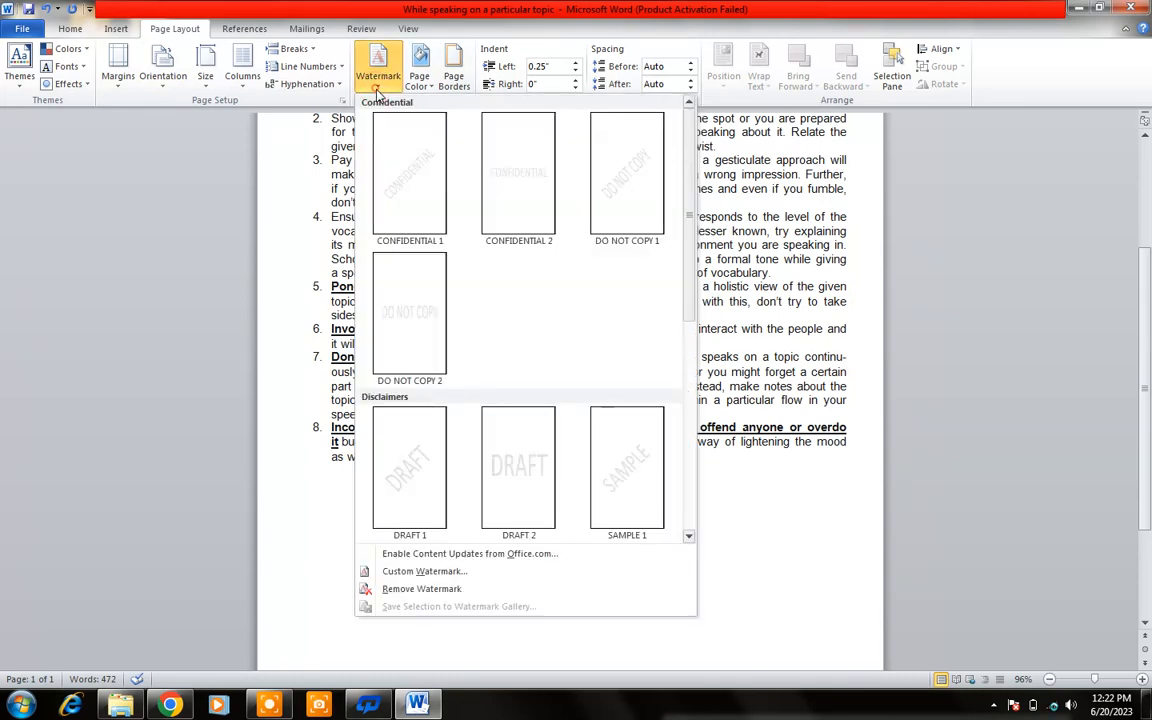
pyautogui.click(395, 572)
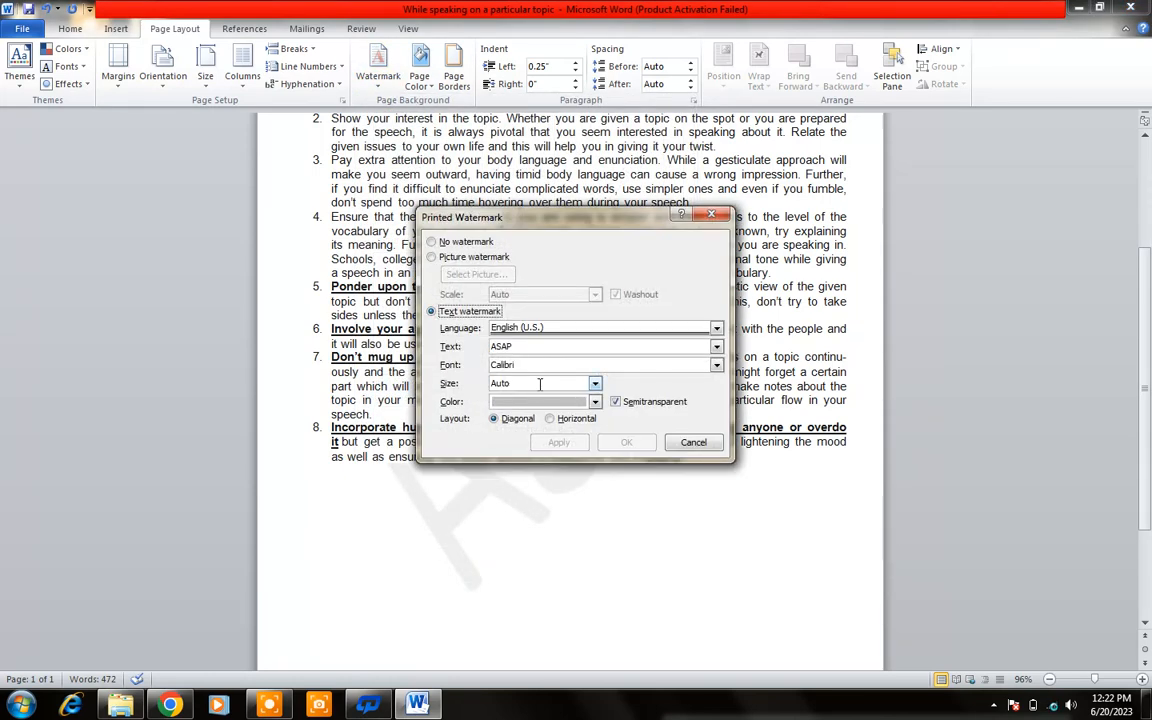
pyautogui.click(627, 346)
pyautogui.press('BackSpace')
pyautogui.press('BackSpace')
pyautogui.press('BackSpace')
pyautogui.press('BackSpace')
pyautogui.write('a')
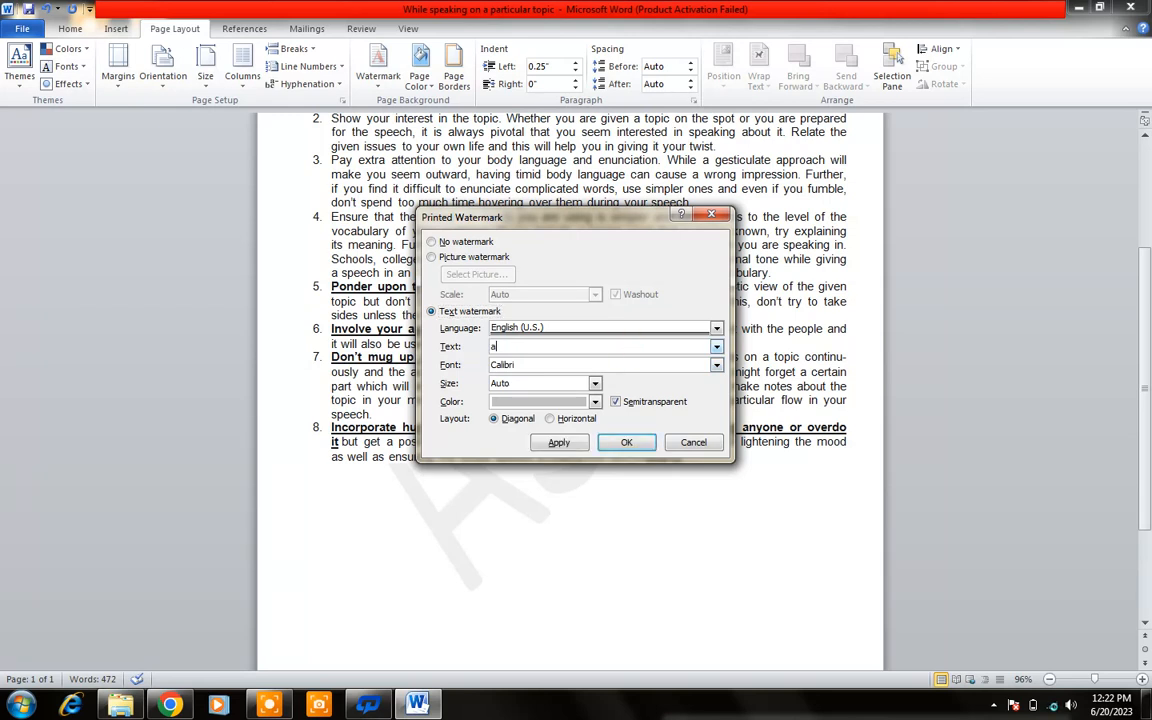
pyautogui.press('BackSpace')
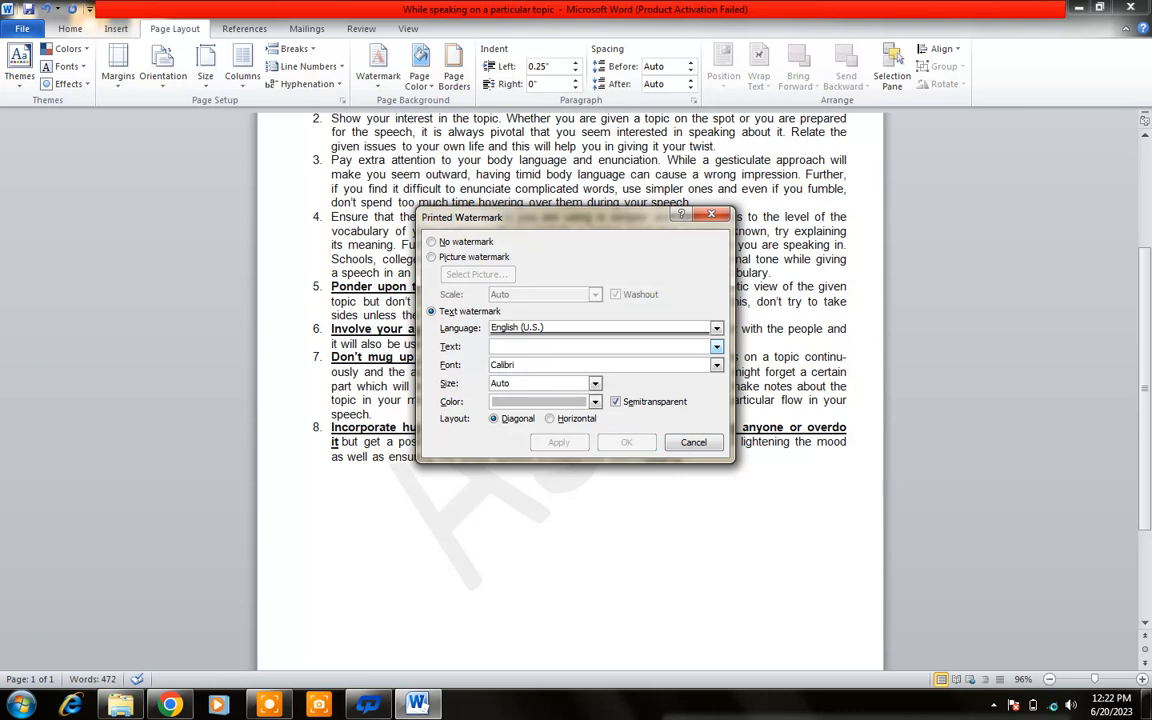
pyautogui.write('ARSAL')
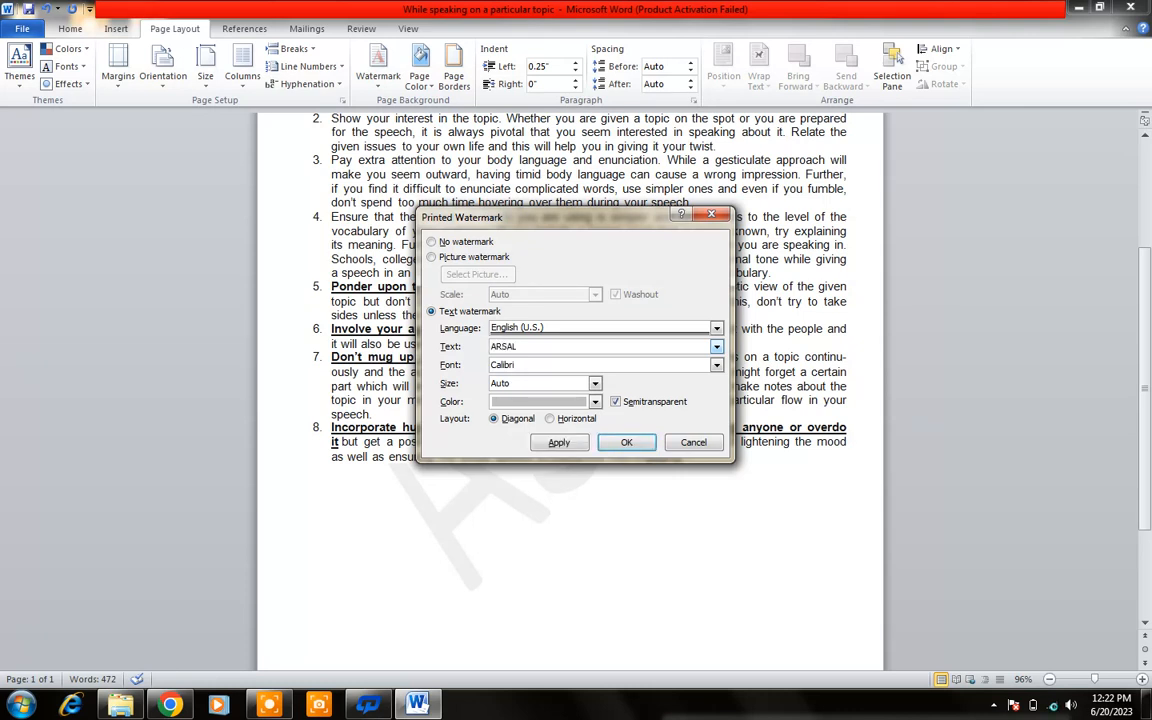
# - Set the text watermark's color to black, apply it, and check it below the list
pyautogui.click(596, 403)
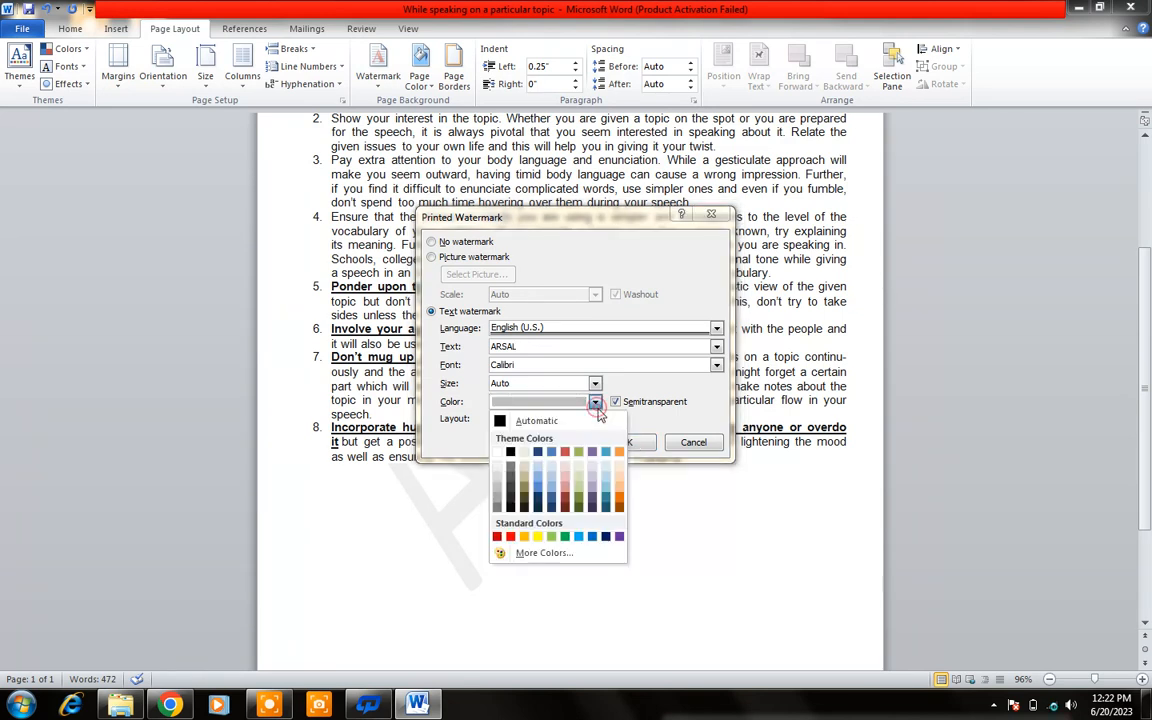
pyautogui.click(510, 451)
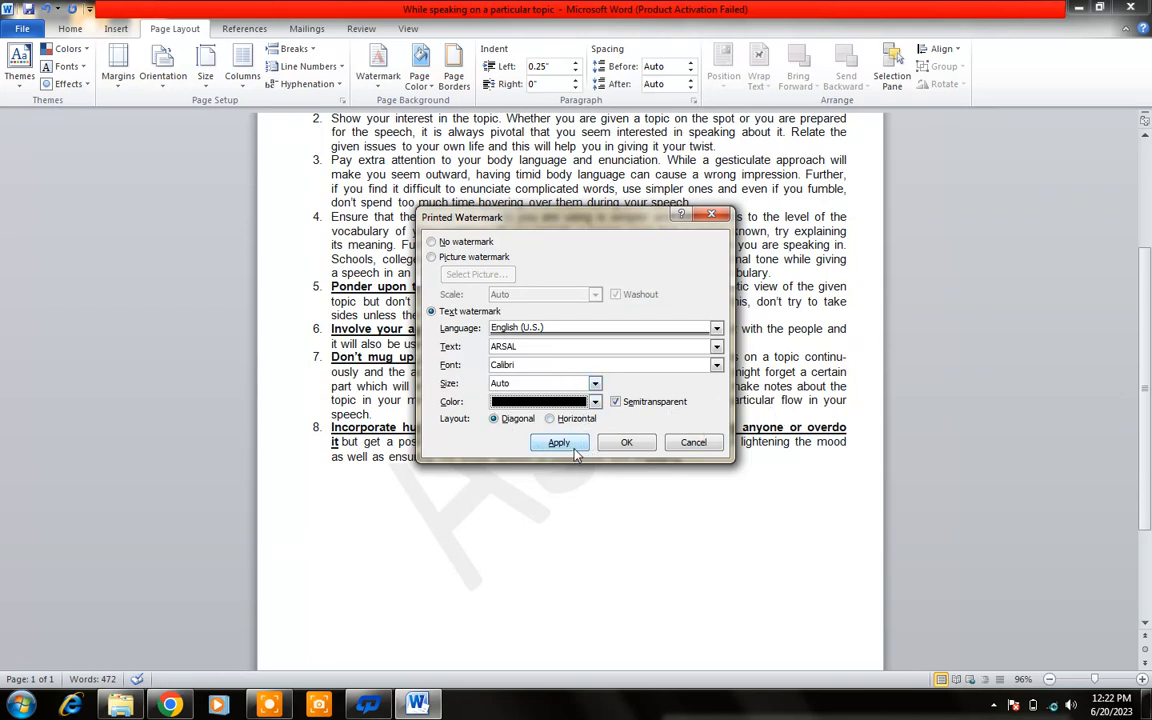
pyautogui.click(627, 442)
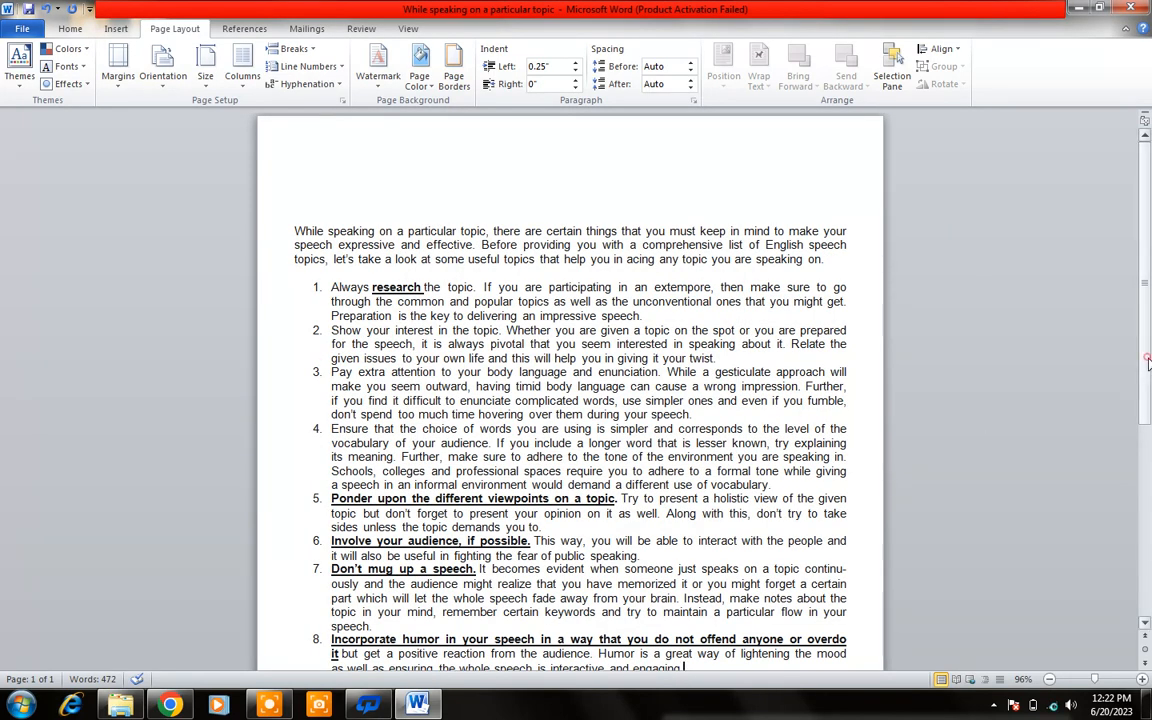
pyautogui.moveTo(1146, 386); pyautogui.dragTo(1148, 504)
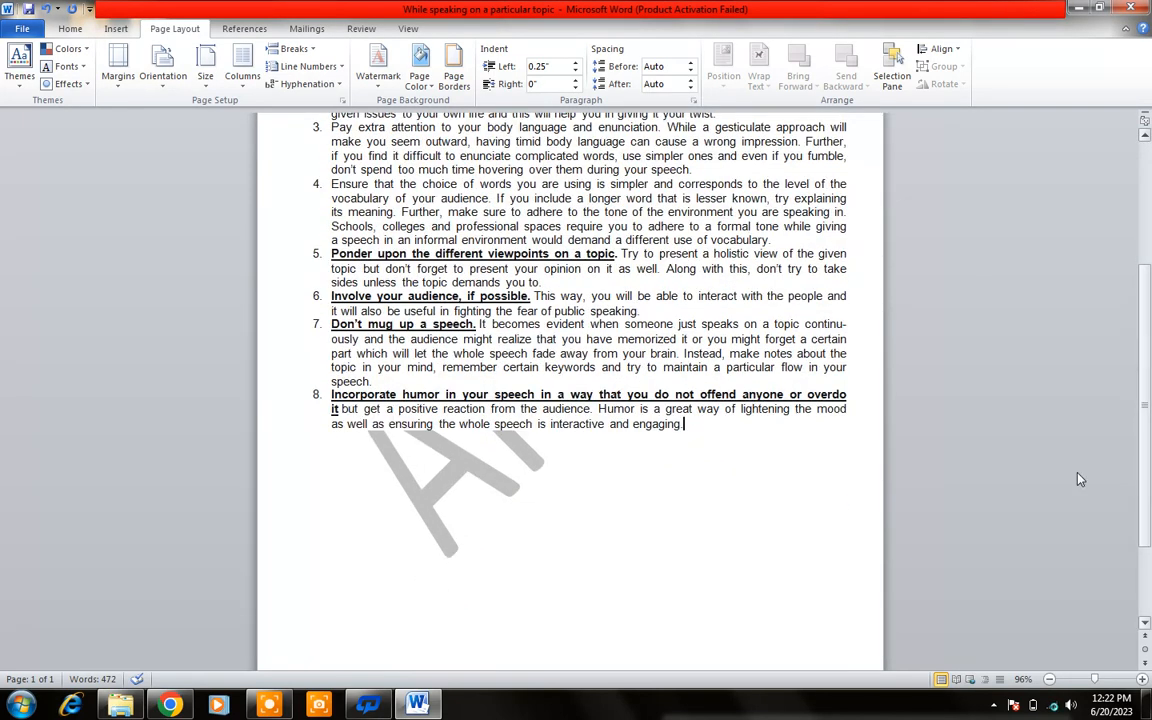
pyautogui.click(397, 479)
# - Select the whole document text, turn its hyphenation off, and insert a column break
pyautogui.moveTo(688, 430); pyautogui.dragTo(296, 231)
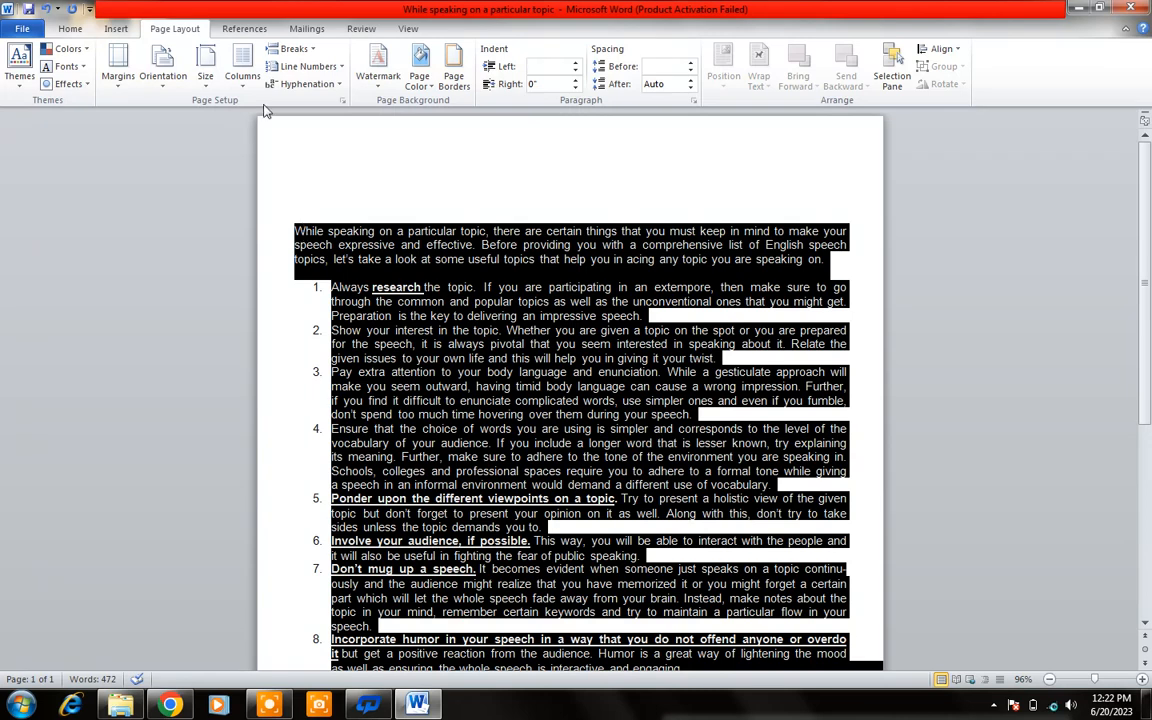
pyautogui.click(336, 85)
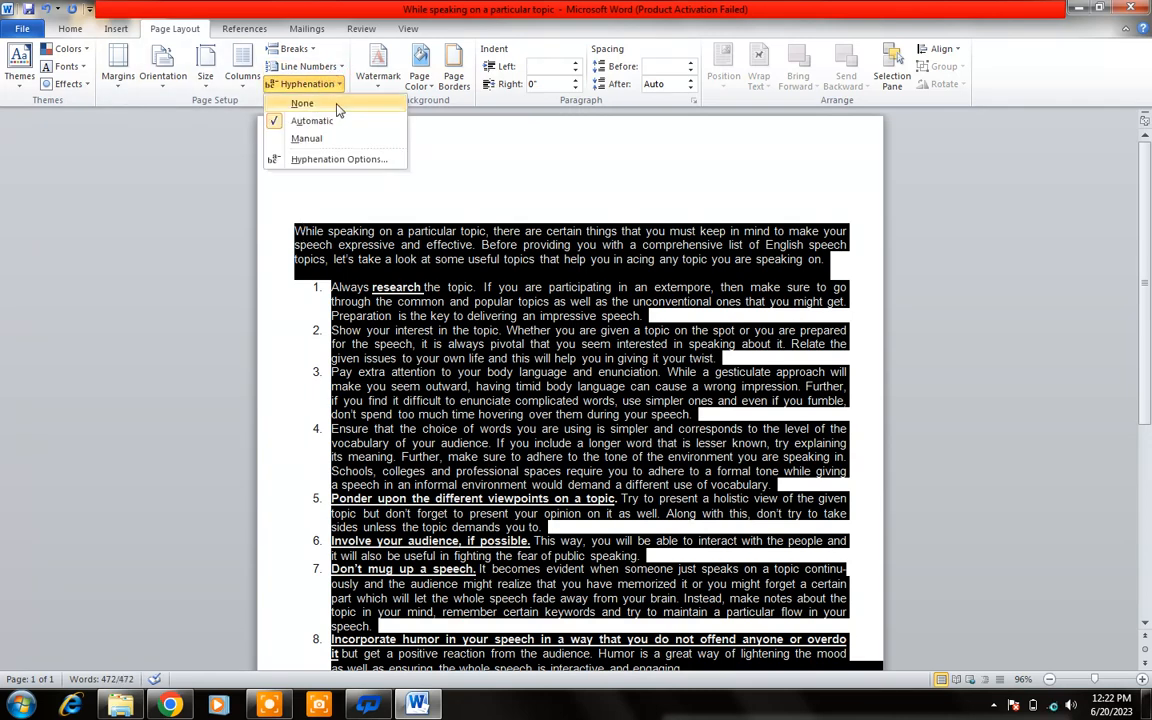
pyautogui.click(302, 103)
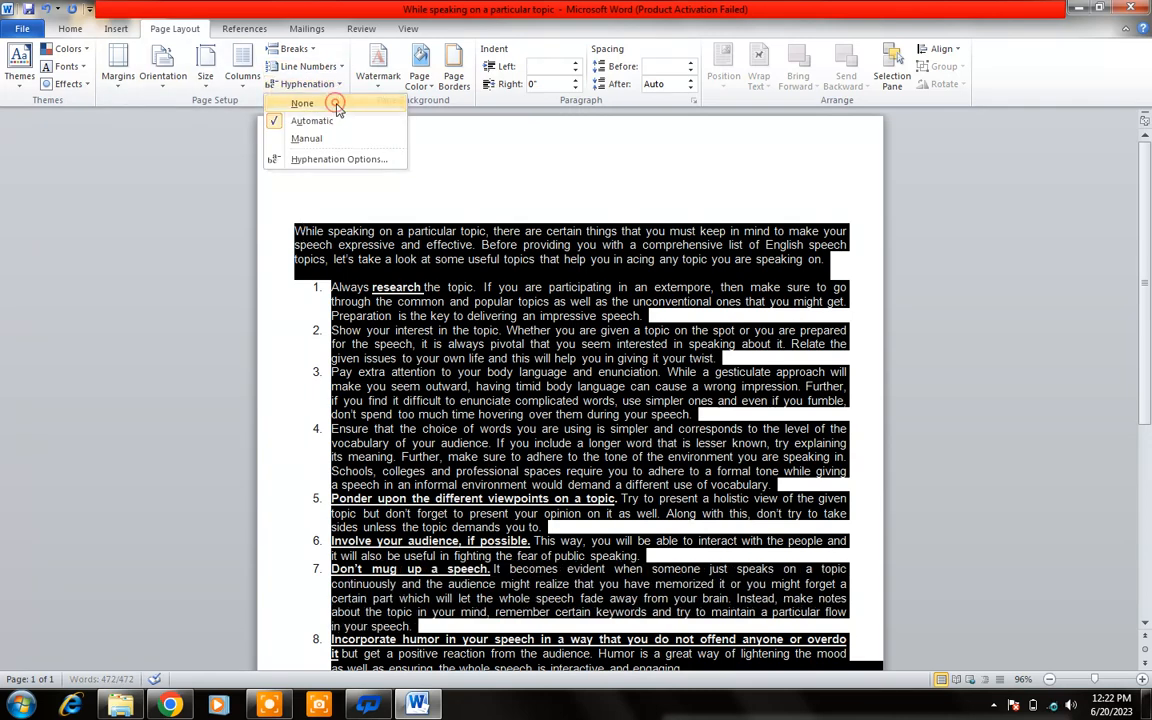
pyautogui.click(293, 48)
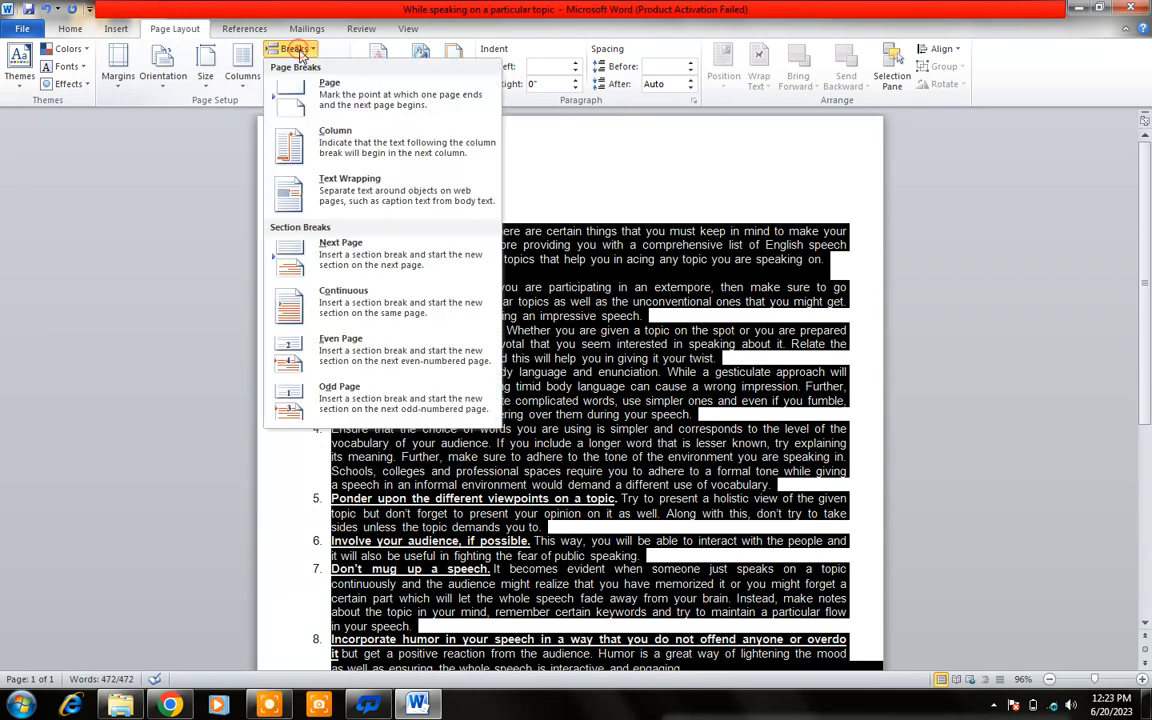
pyautogui.click(492, 140)
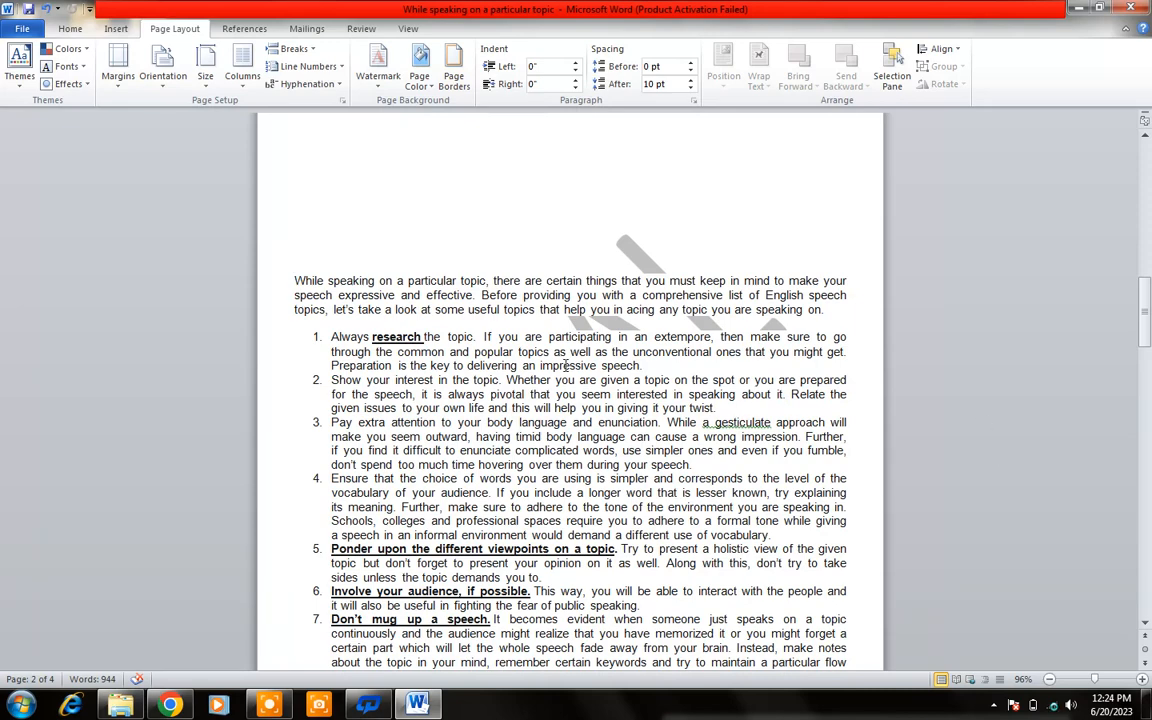
# - Set the page color to the lightest gray shade of the white theme color and check it behind the watermark
pyautogui.moveTo(1141, 328); pyautogui.dragTo(1145, 455)
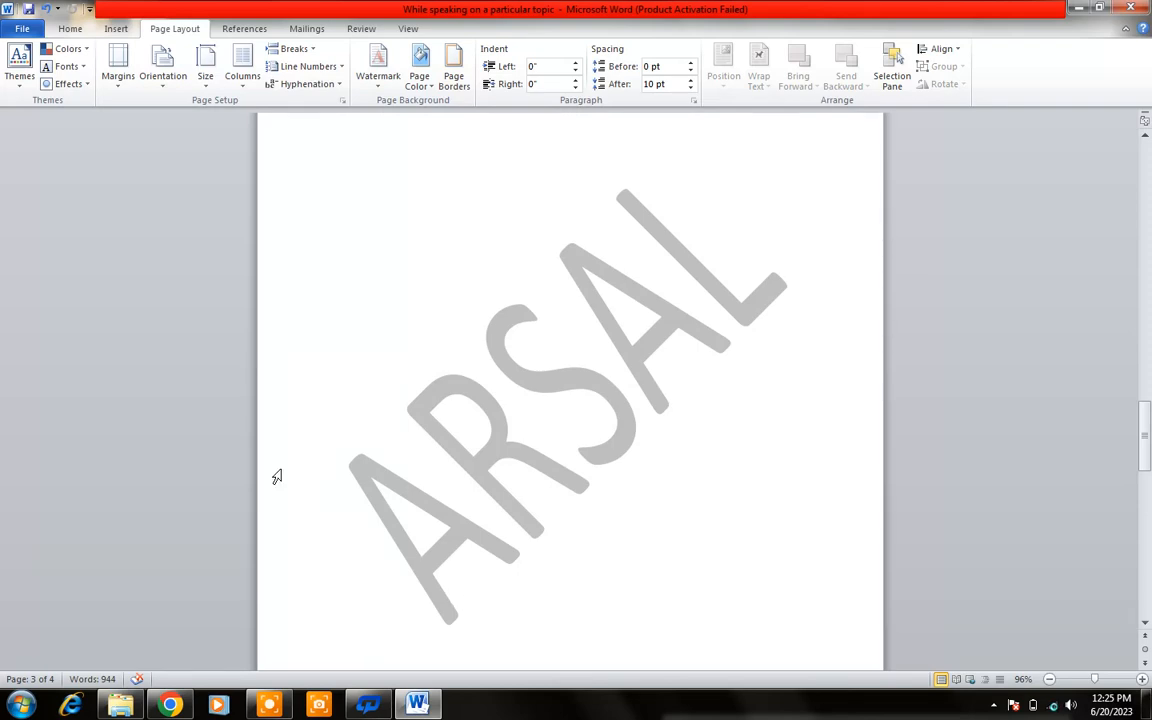
pyautogui.click(430, 92)
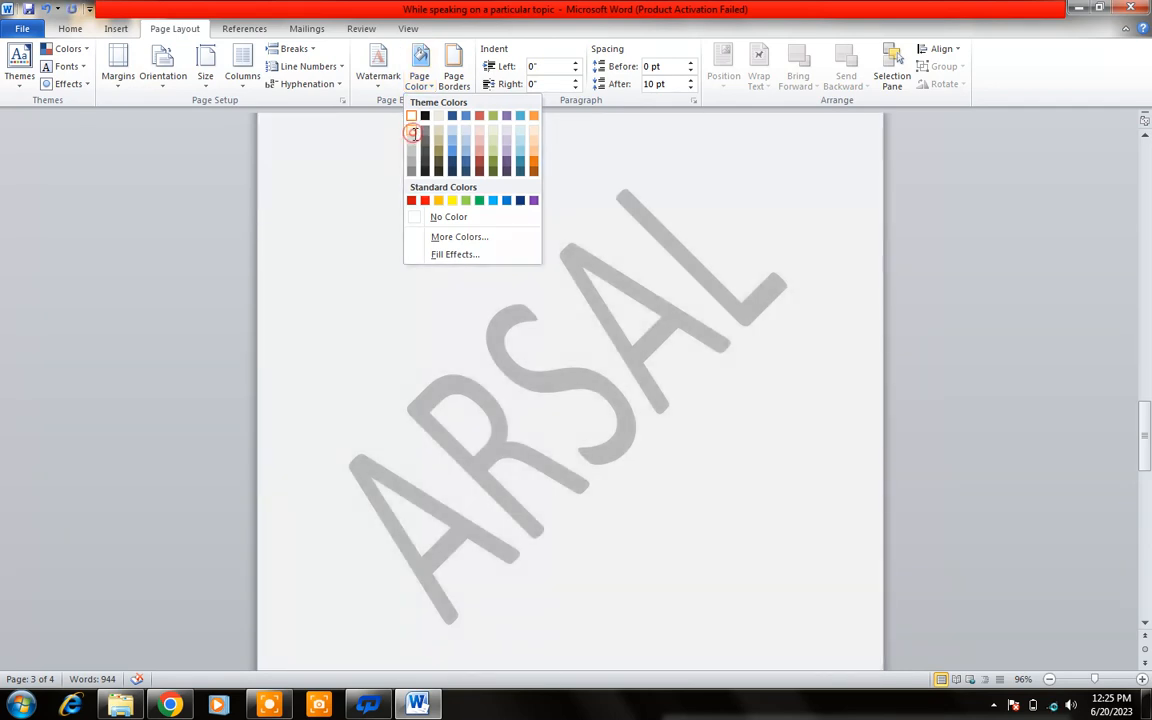
pyautogui.click(411, 128)
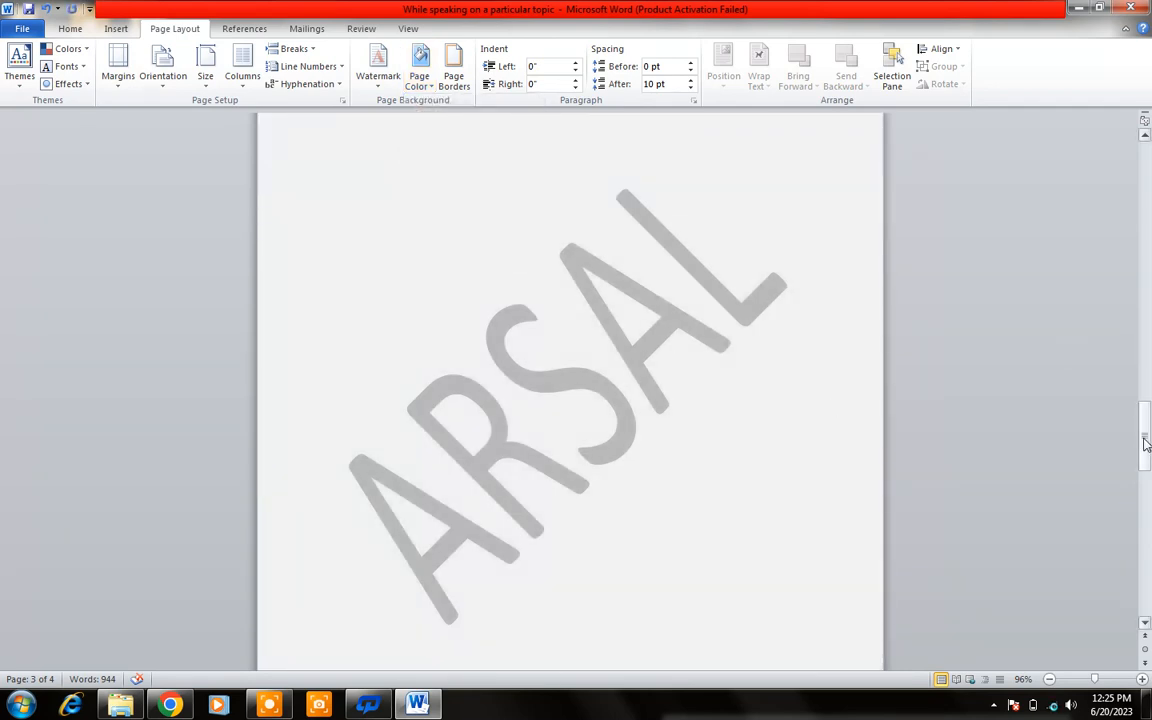
pyautogui.moveTo(1146, 444)
pyautogui.mouseDown()
pyautogui.moveTo(1146, 477)
pyautogui.moveTo(1147, 449)
pyautogui.mouseUp()
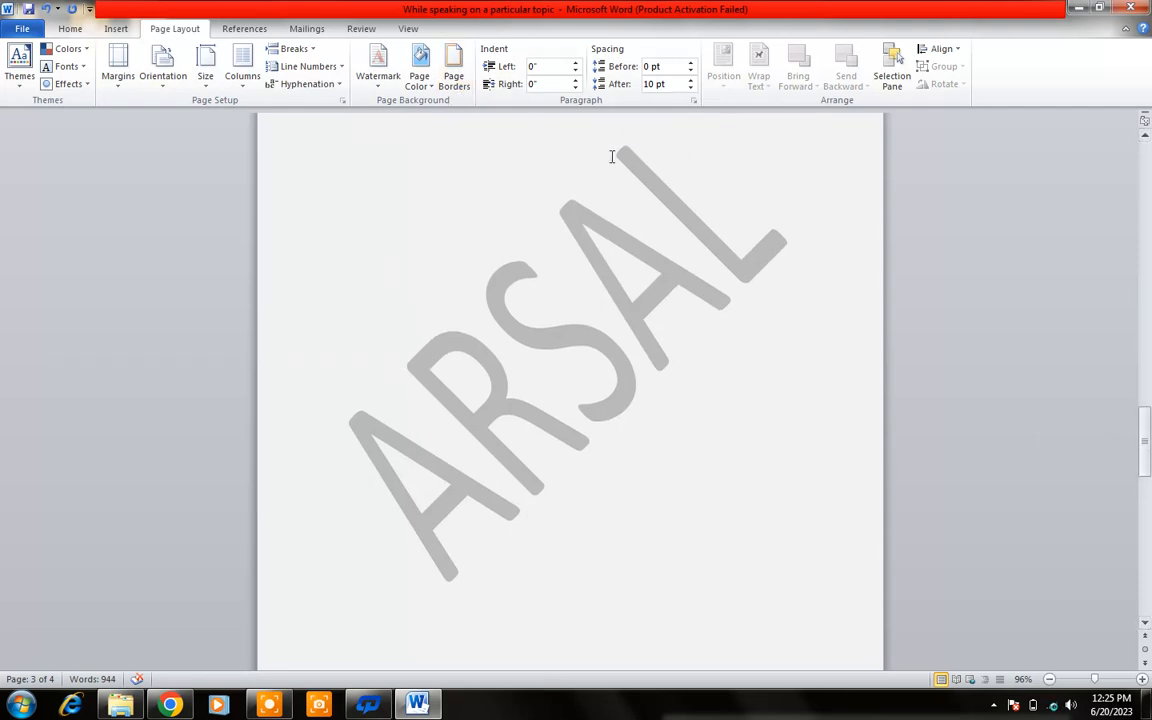
# - Apply a 3 pt box page border with a thin-thick-thin line style to the whole document
pyautogui.click(454, 76)
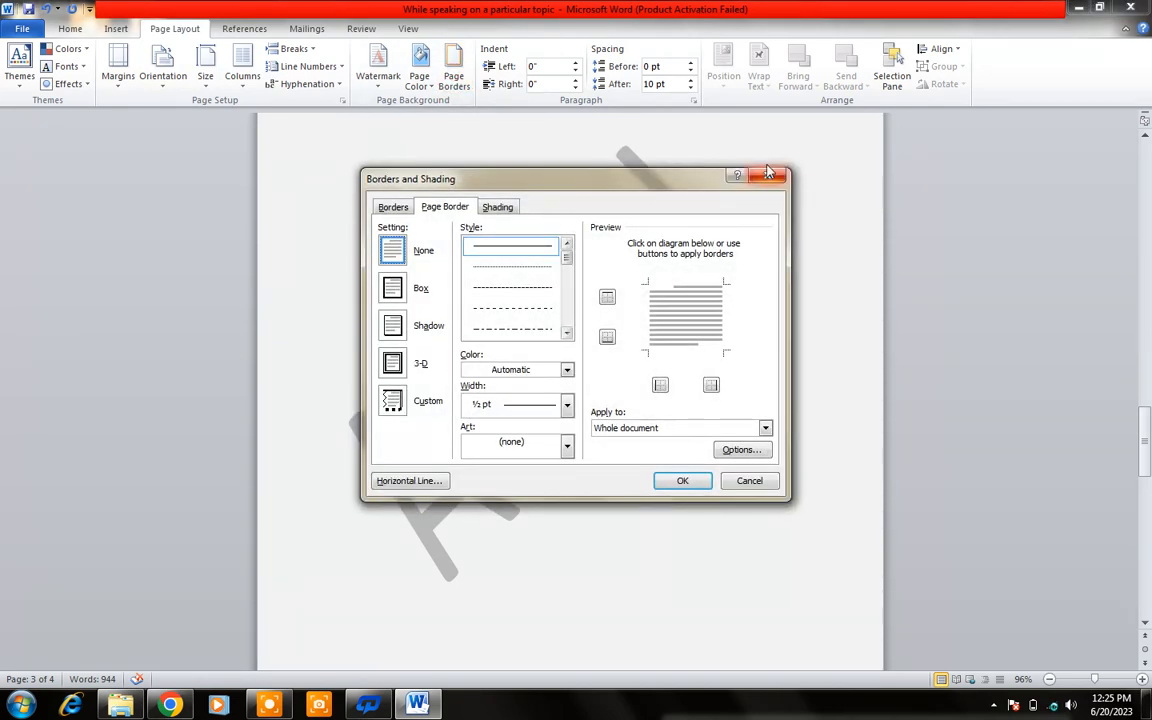
pyautogui.click(769, 177)
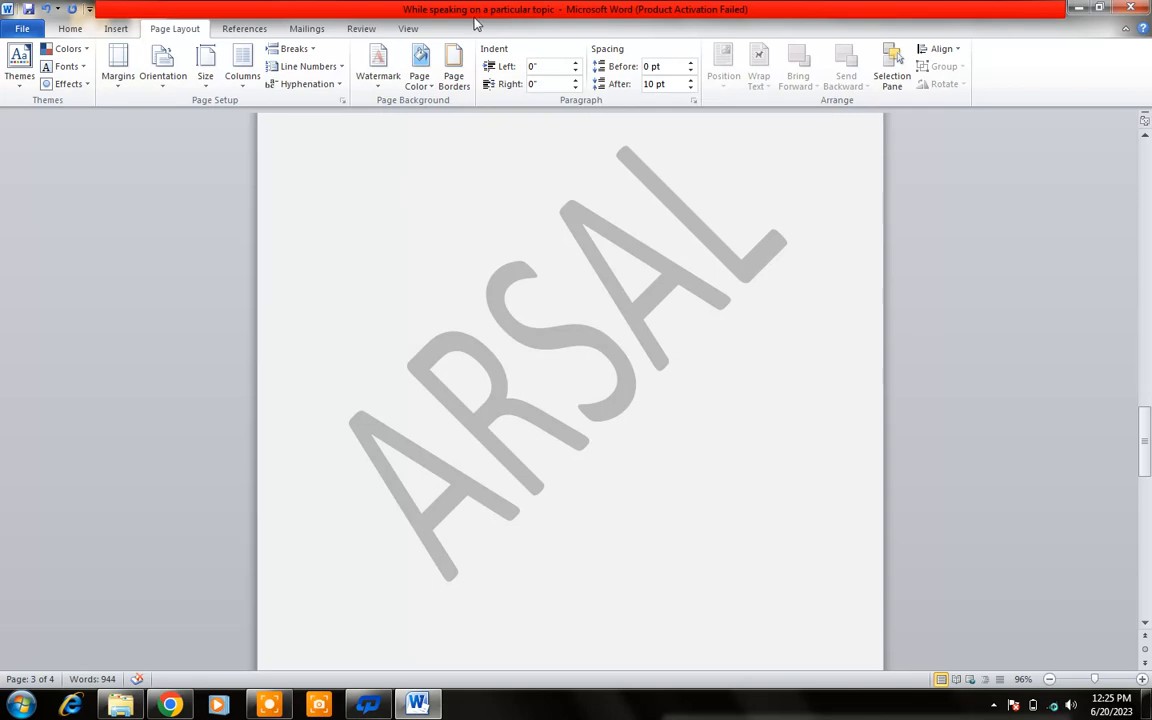
pyautogui.click(454, 72)
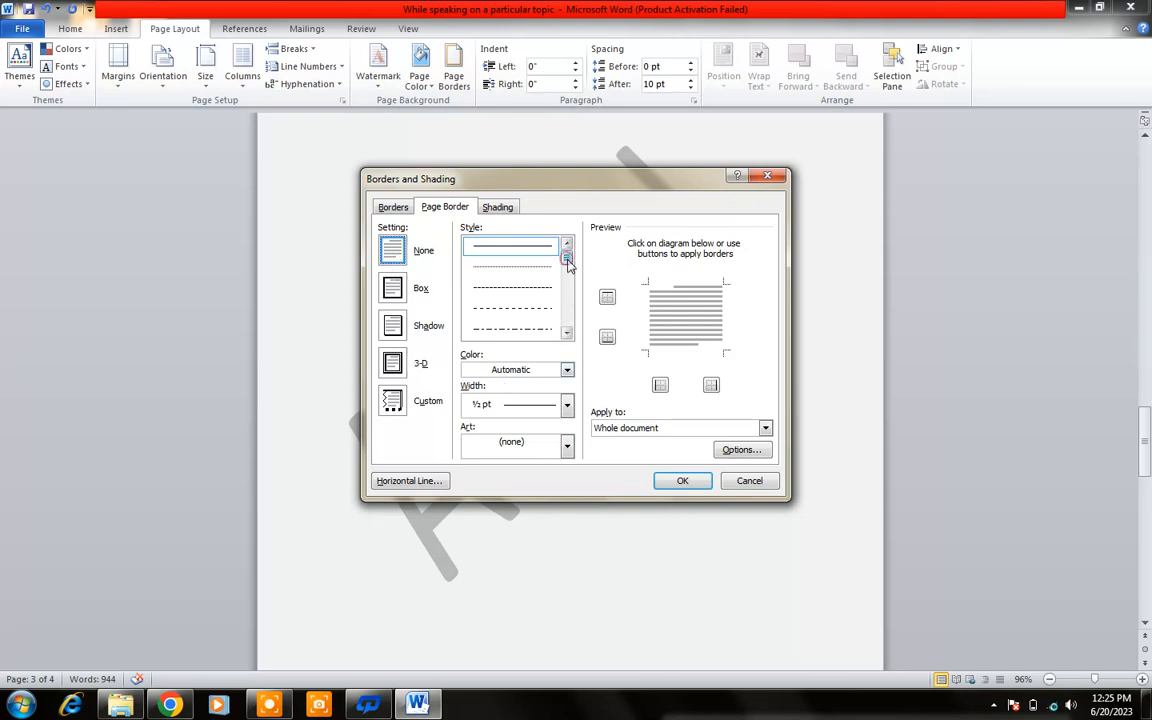
pyautogui.moveTo(567, 260)
pyautogui.mouseDown()
pyautogui.moveTo(568, 290)
pyautogui.moveTo(575, 283)
pyautogui.mouseUp()
pyautogui.click(532, 308)
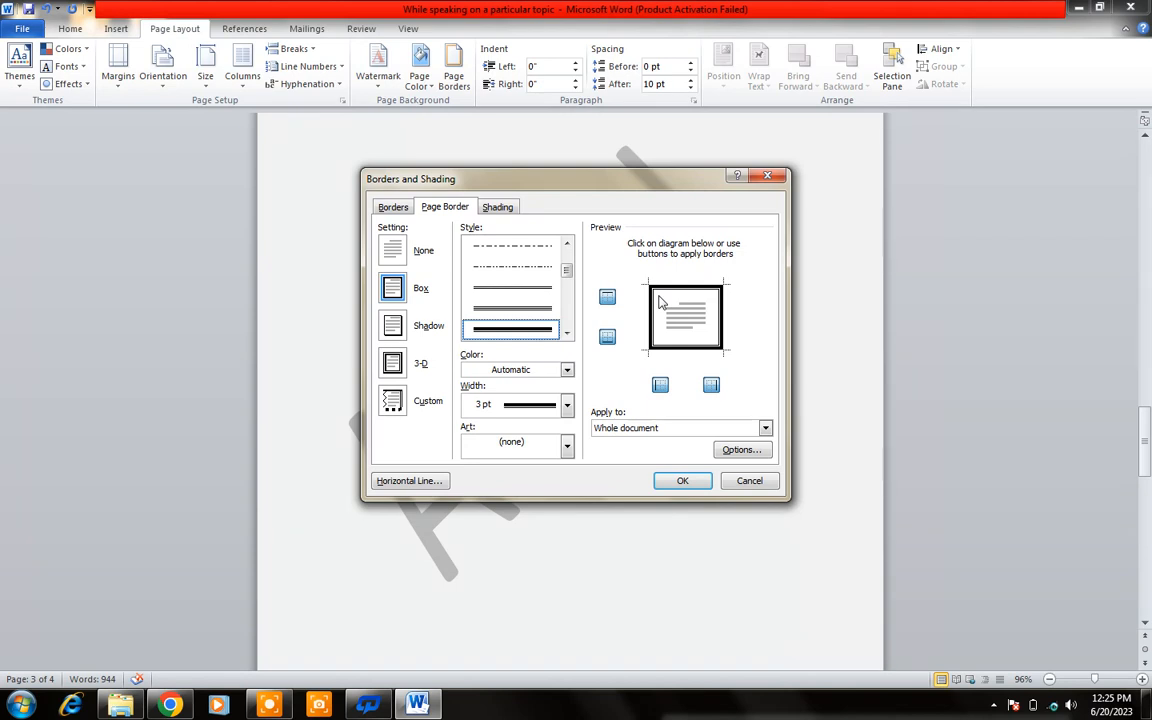
pyautogui.press('Down')
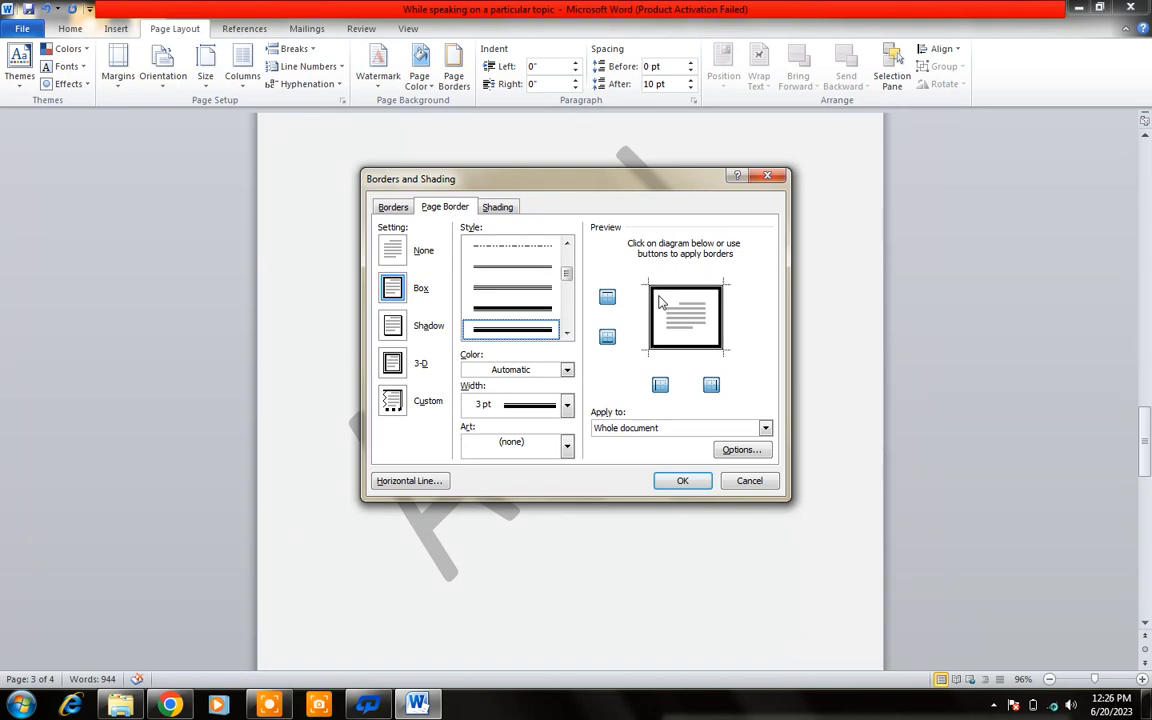
pyautogui.press('Down')
pyautogui.press('Down')
pyautogui.press('Down')
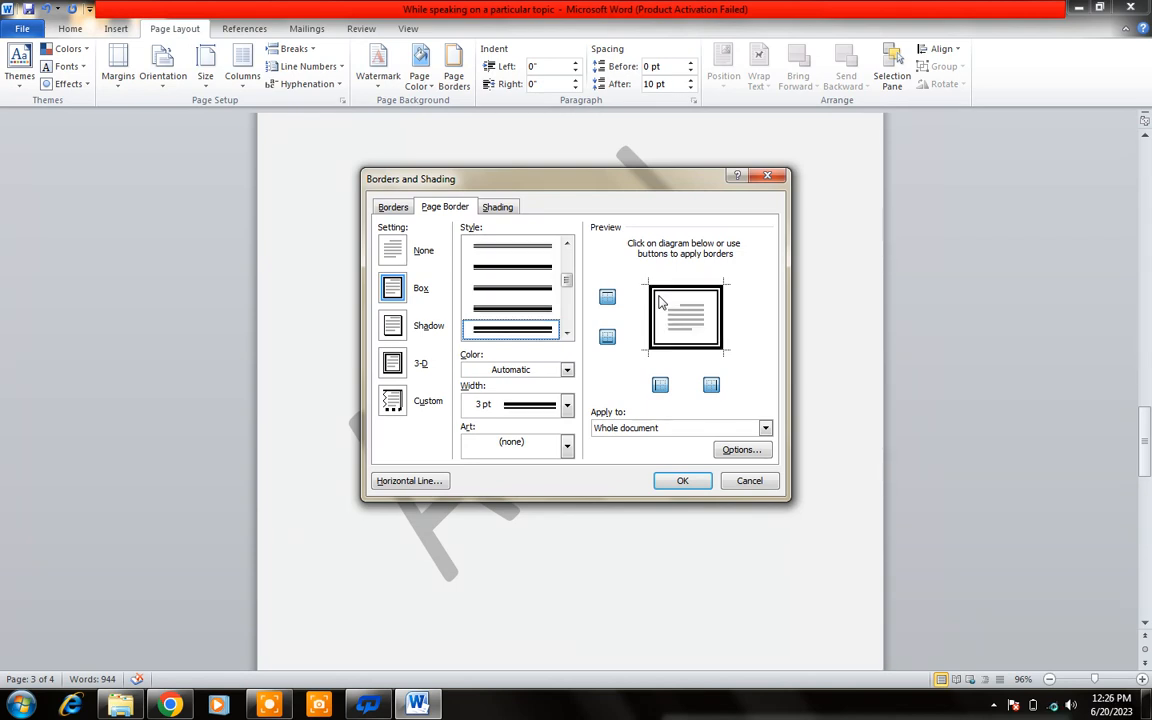
pyautogui.press('Down')
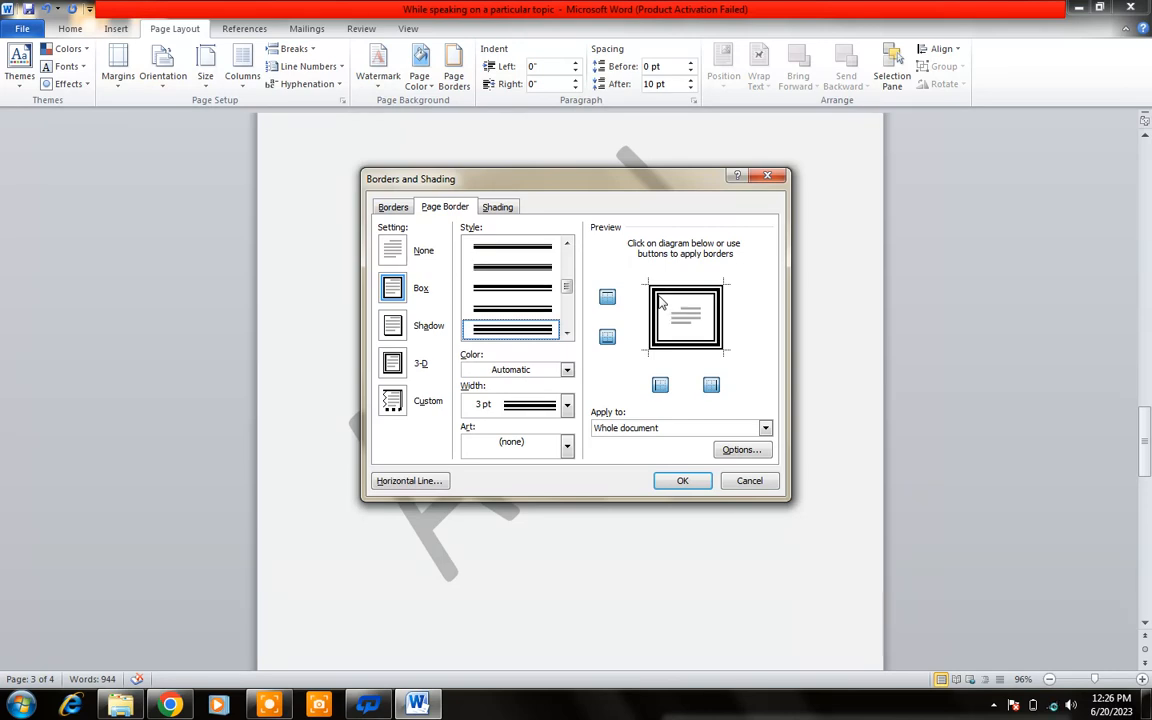
pyautogui.press('Up')
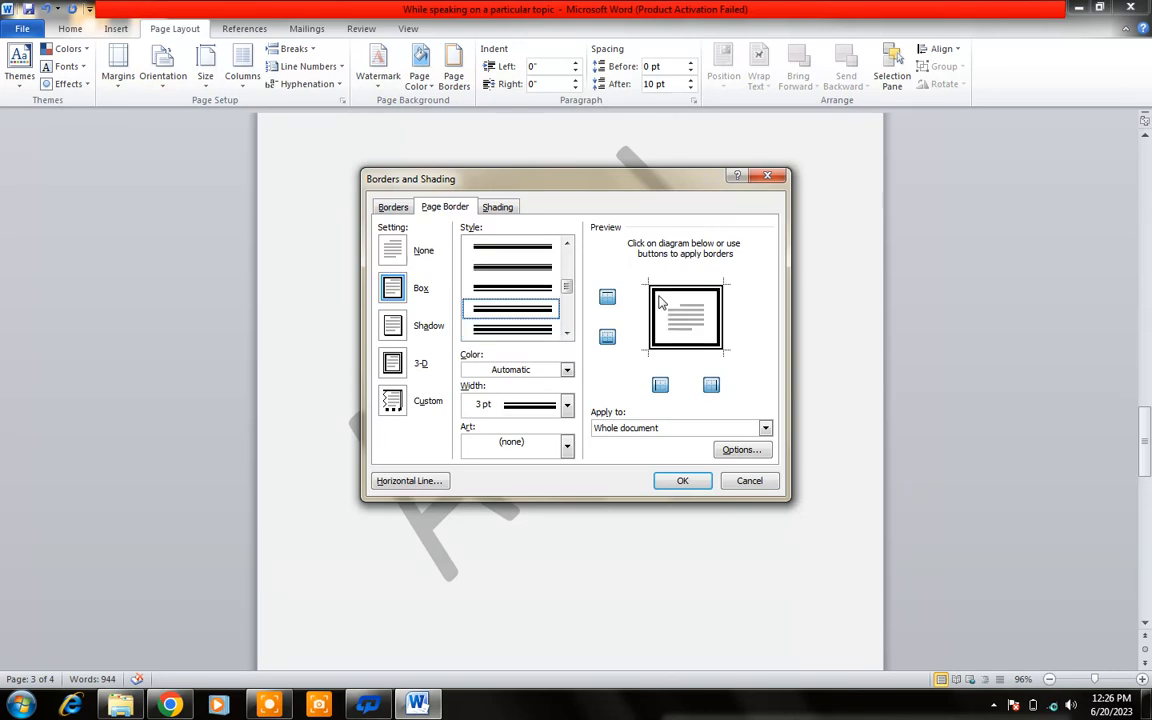
pyautogui.press('Return')
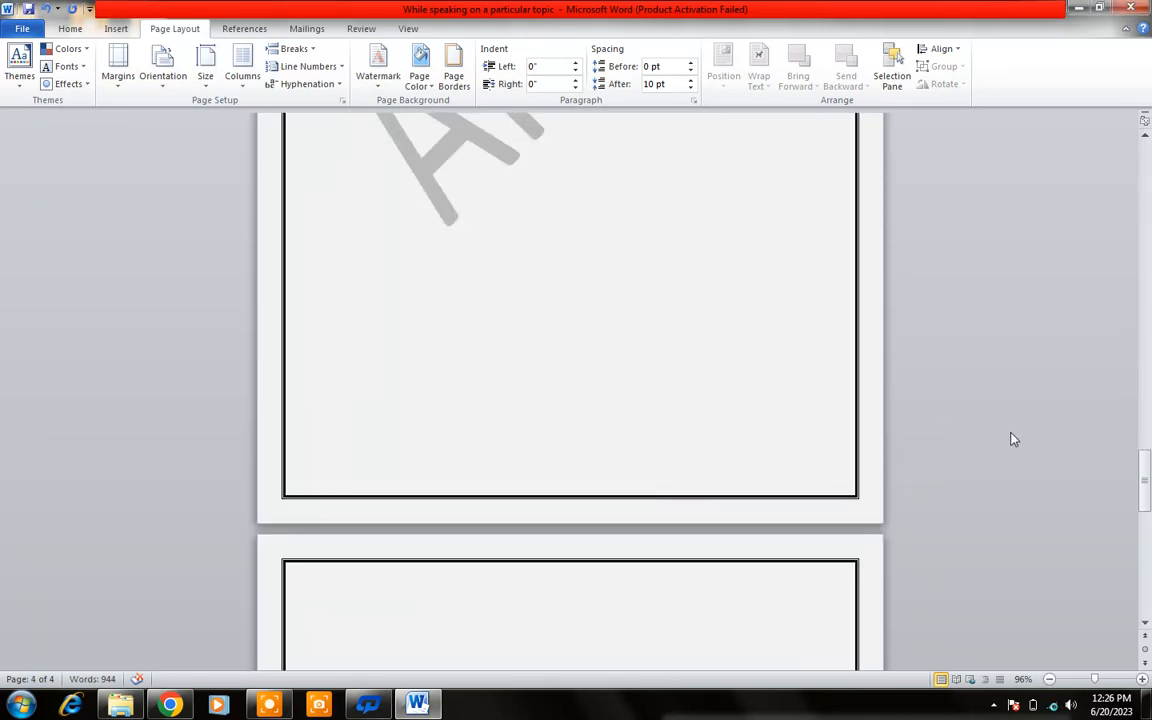
# - Check the page border around the pages, then reopen its settings and select the dashed scissors art at 10 pt
pyautogui.moveTo(1145, 470)
pyautogui.mouseDown()
pyautogui.moveTo(1143, 280)
pyautogui.moveTo(1108, 189)
pyautogui.moveTo(1125, 458)
pyautogui.mouseUp()
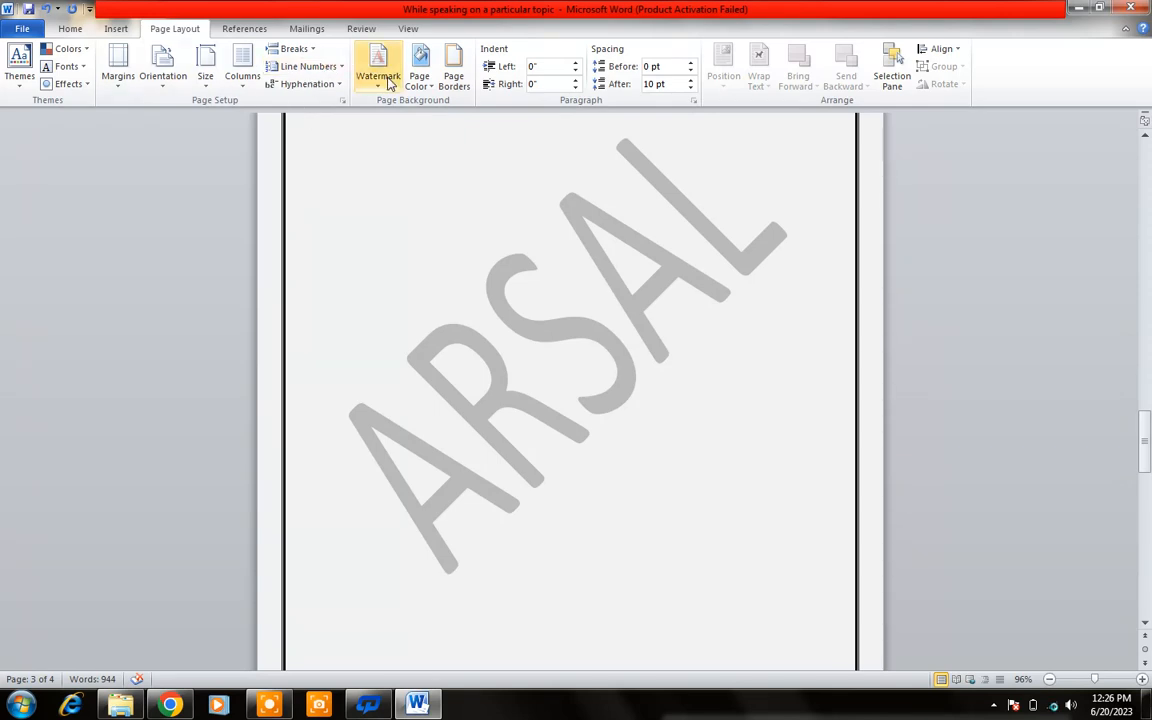
pyautogui.click(453, 76)
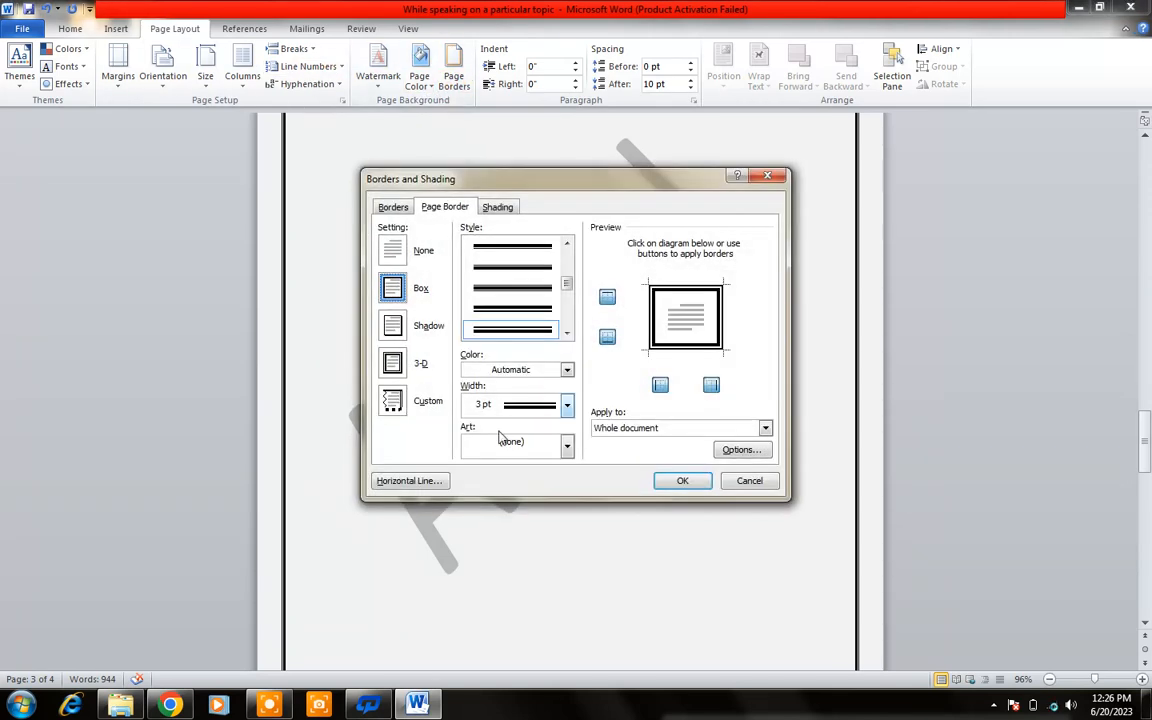
pyautogui.click(566, 447)
pyautogui.click(566, 447)
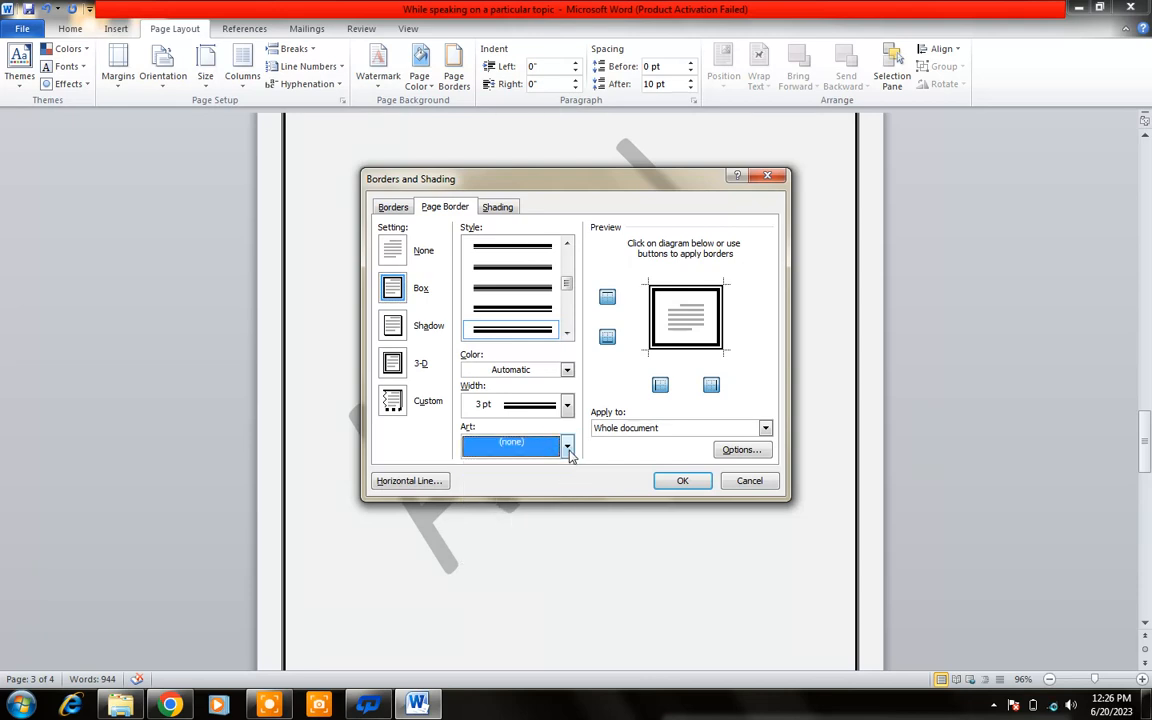
pyautogui.click(567, 447)
pyautogui.moveTo(570, 481); pyautogui.dragTo(571, 542)
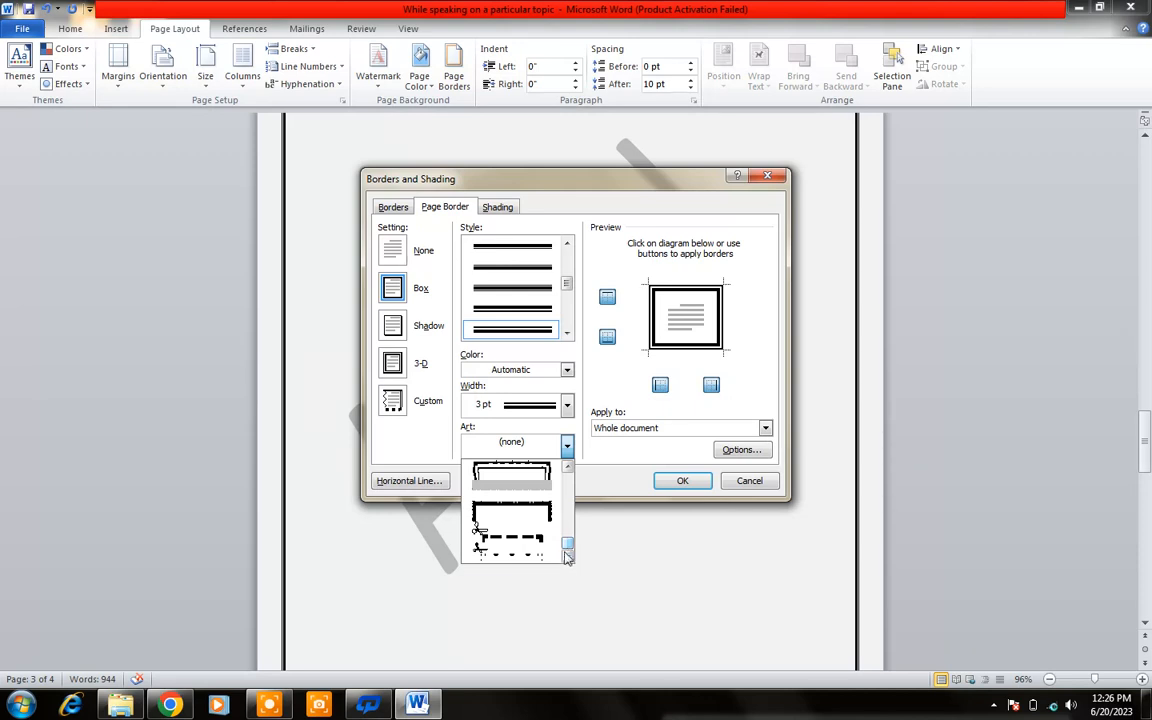
pyautogui.click(504, 552)
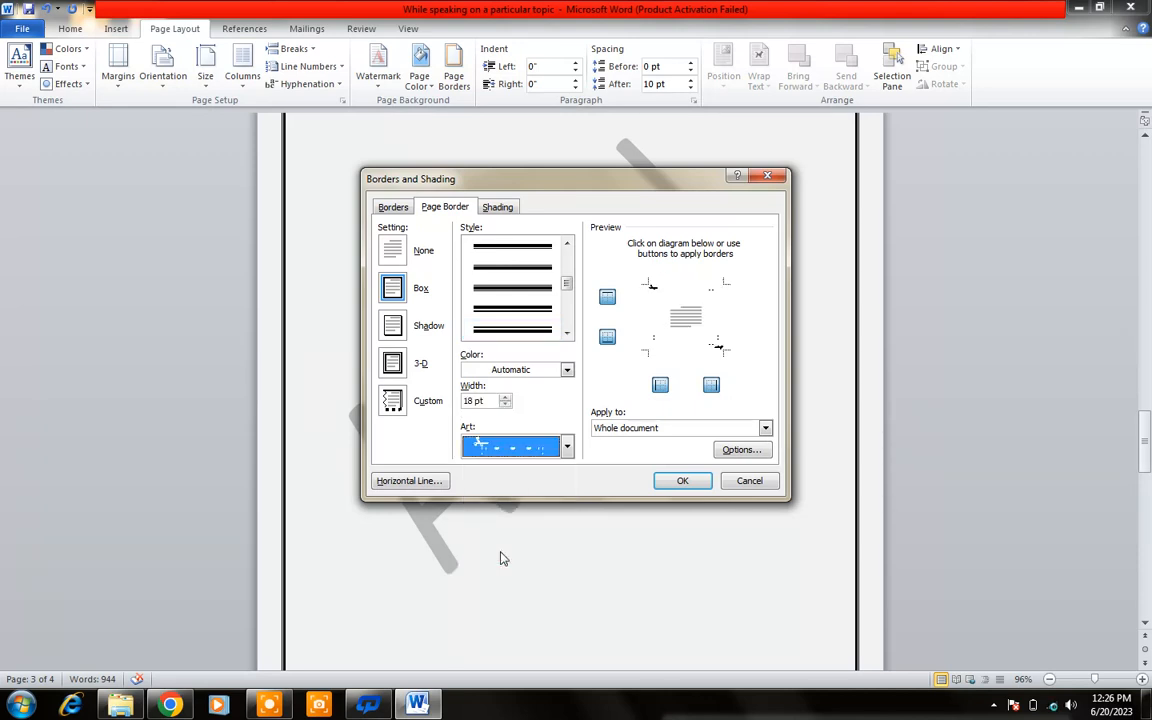
pyautogui.hotkey('alt', 'Down')
pyautogui.press('Up')
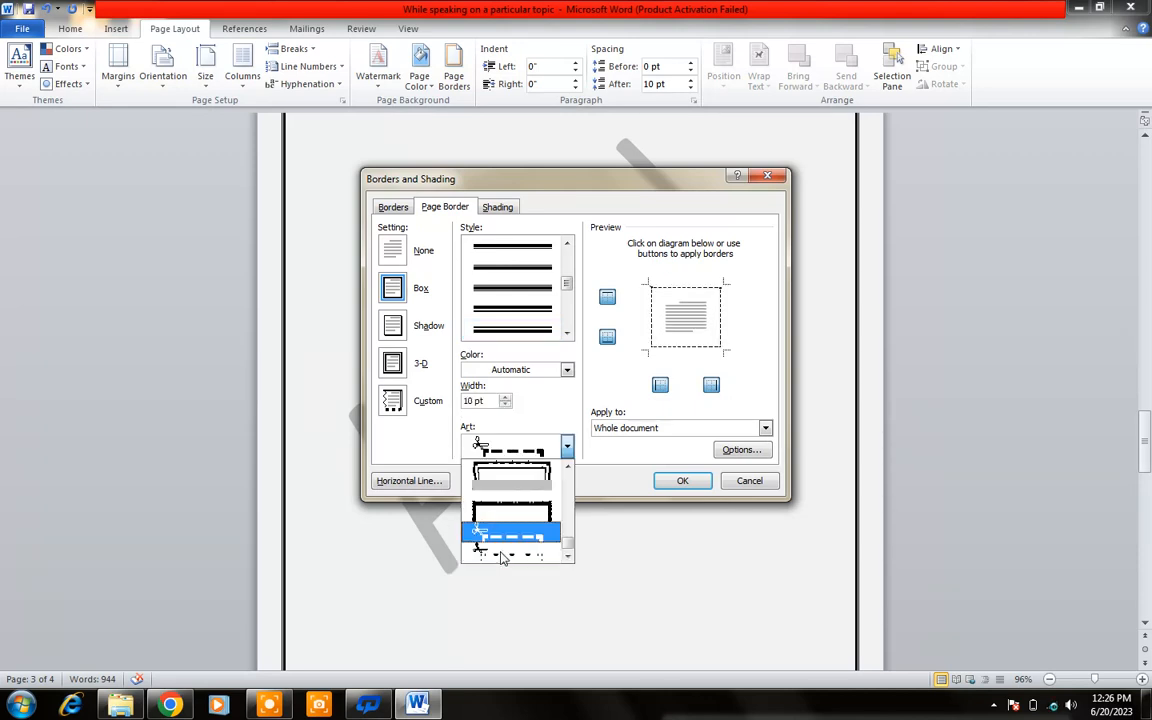
pyautogui.click(512, 533)
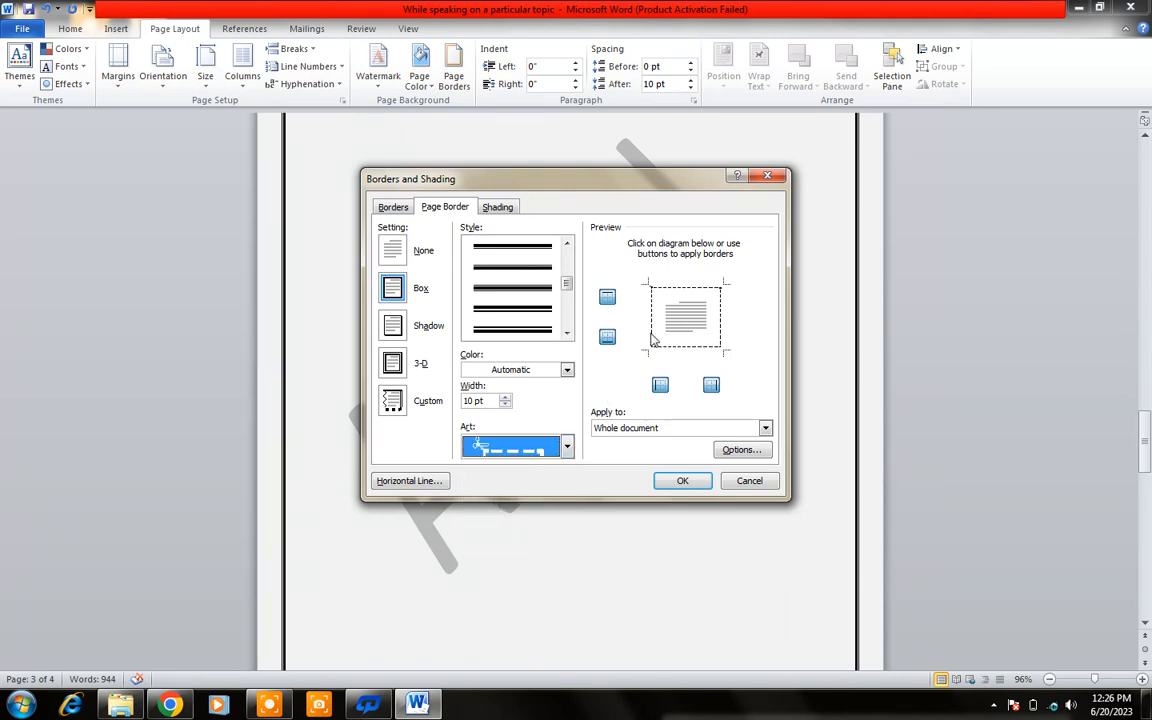
# - Browse the page border art and apply the black spiral circles design at 12 pt to the whole document
pyautogui.hotkey('alt', 'Down')
pyautogui.press('Up')
pyautogui.press('Up')
pyautogui.press('Up')
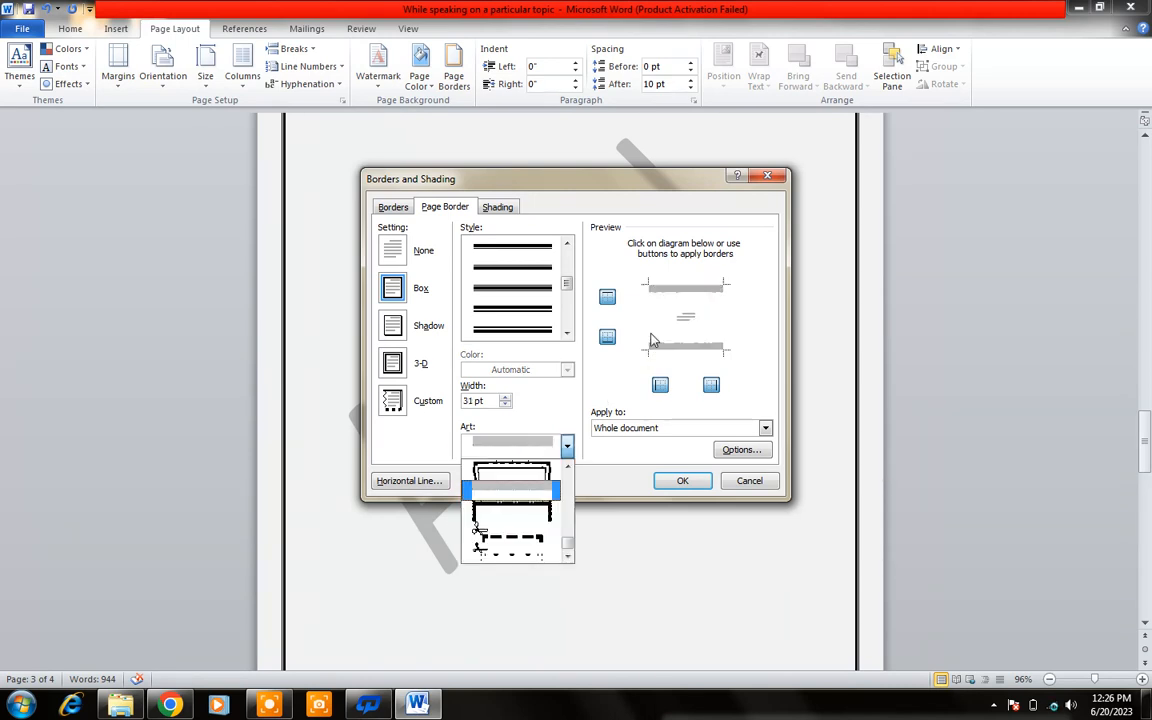
pyautogui.press('Up')
pyautogui.press('Up')
pyautogui.press('Up')
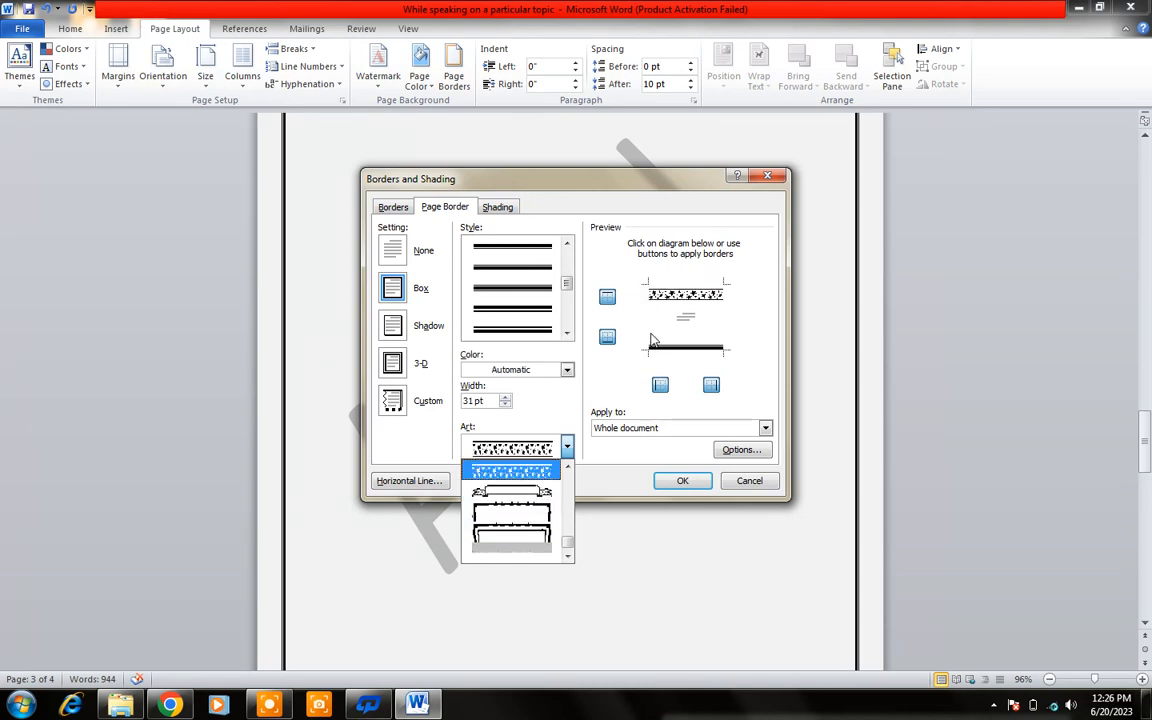
pyautogui.press('Up')
pyautogui.press('Up')
pyautogui.press('Up')
pyautogui.press('Up')
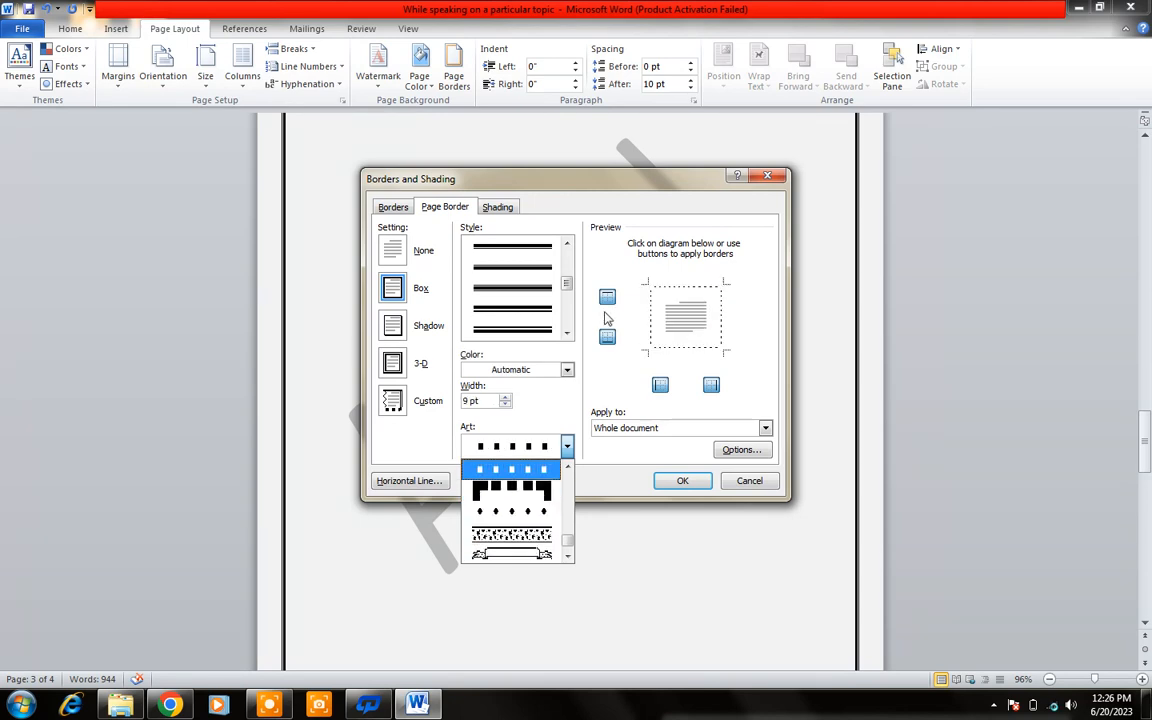
pyautogui.press('Up')
pyautogui.press('Up')
pyautogui.press('Up')
pyautogui.press('Up')
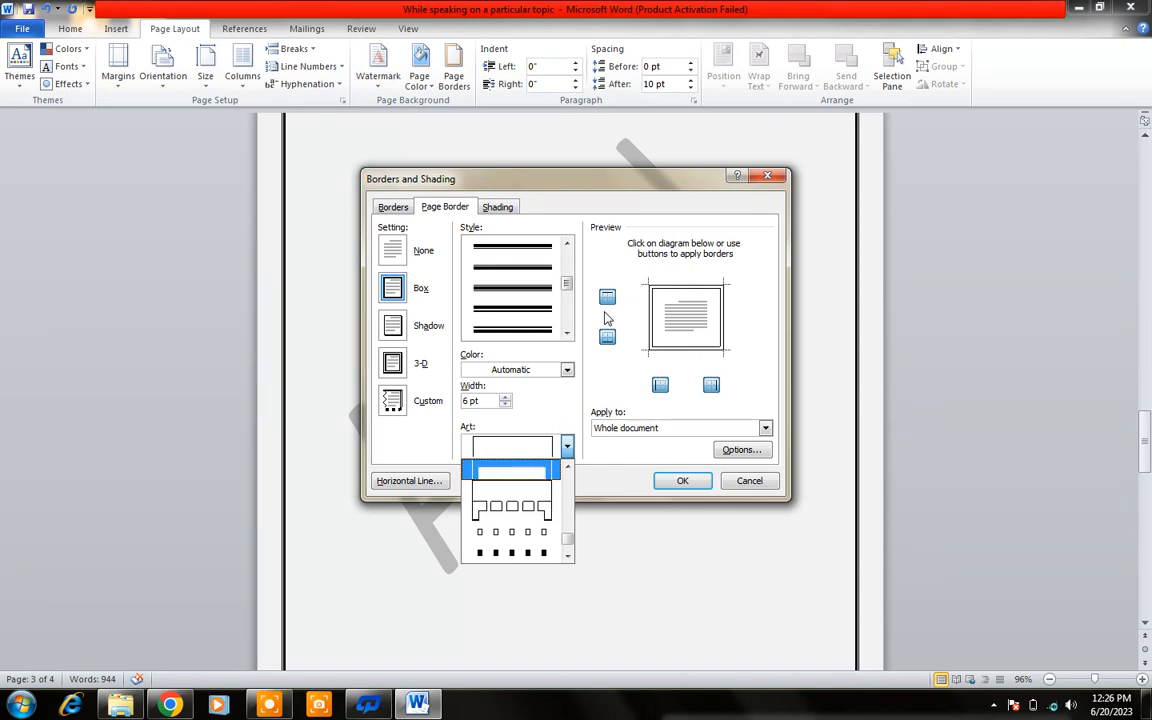
pyautogui.press('Up')
pyautogui.press('Up')
pyautogui.press('Up')
pyautogui.press('Up')
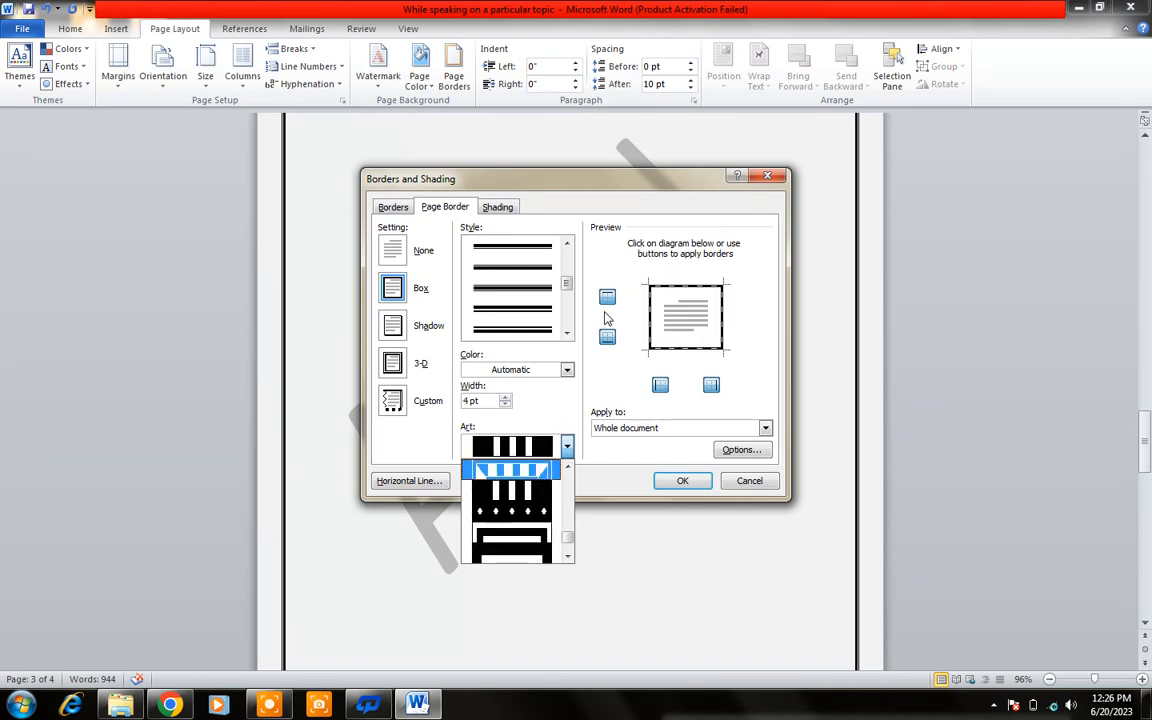
pyautogui.press('Up')
pyautogui.press('Up')
pyautogui.press('Up')
pyautogui.press('Up')
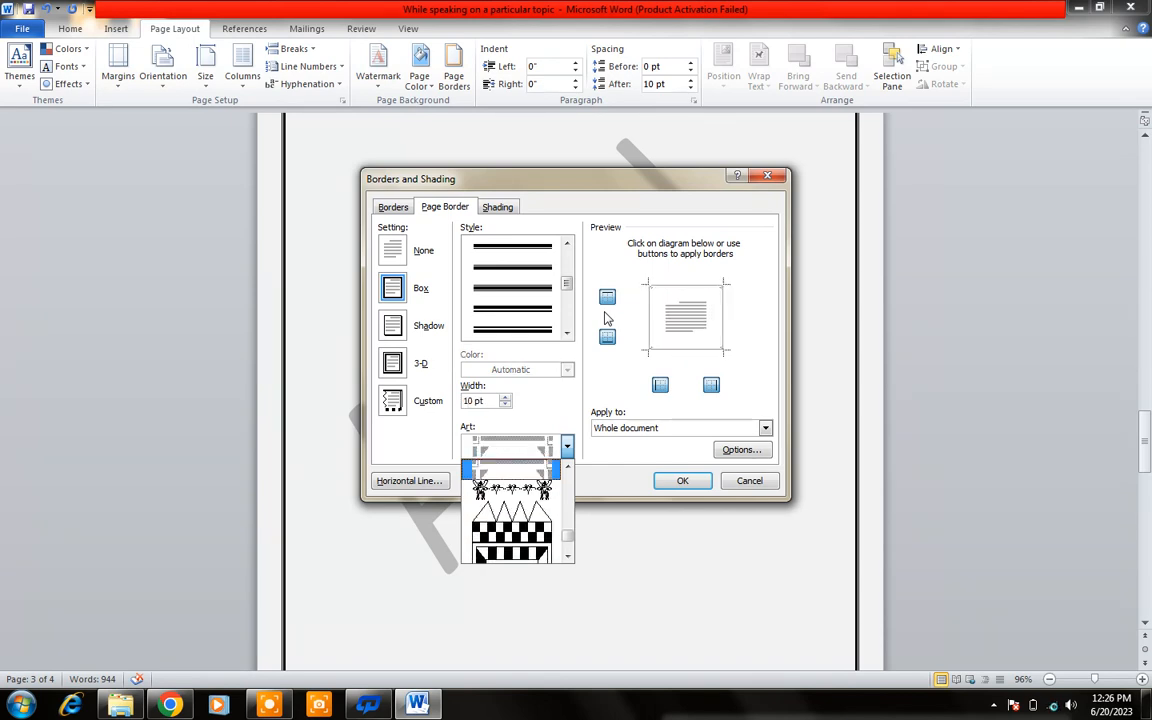
pyautogui.press('Up')
pyautogui.press('Up')
pyautogui.press('Up')
pyautogui.press('Up')
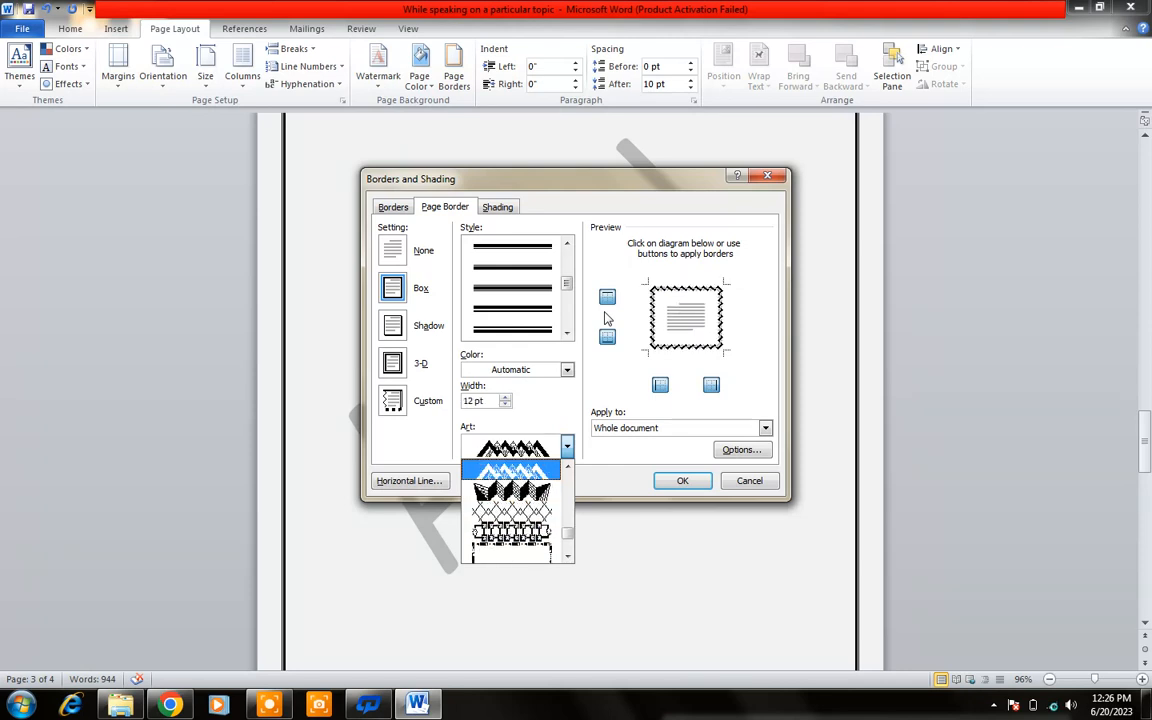
pyautogui.press('Up')
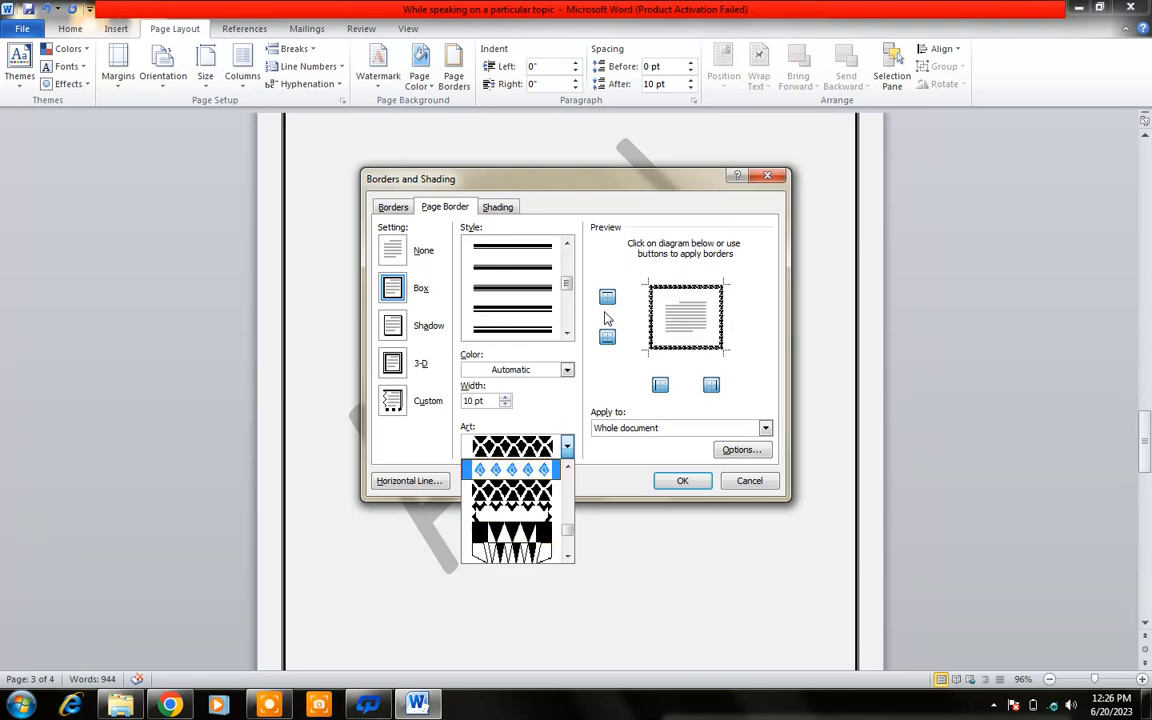
pyautogui.press('Up')
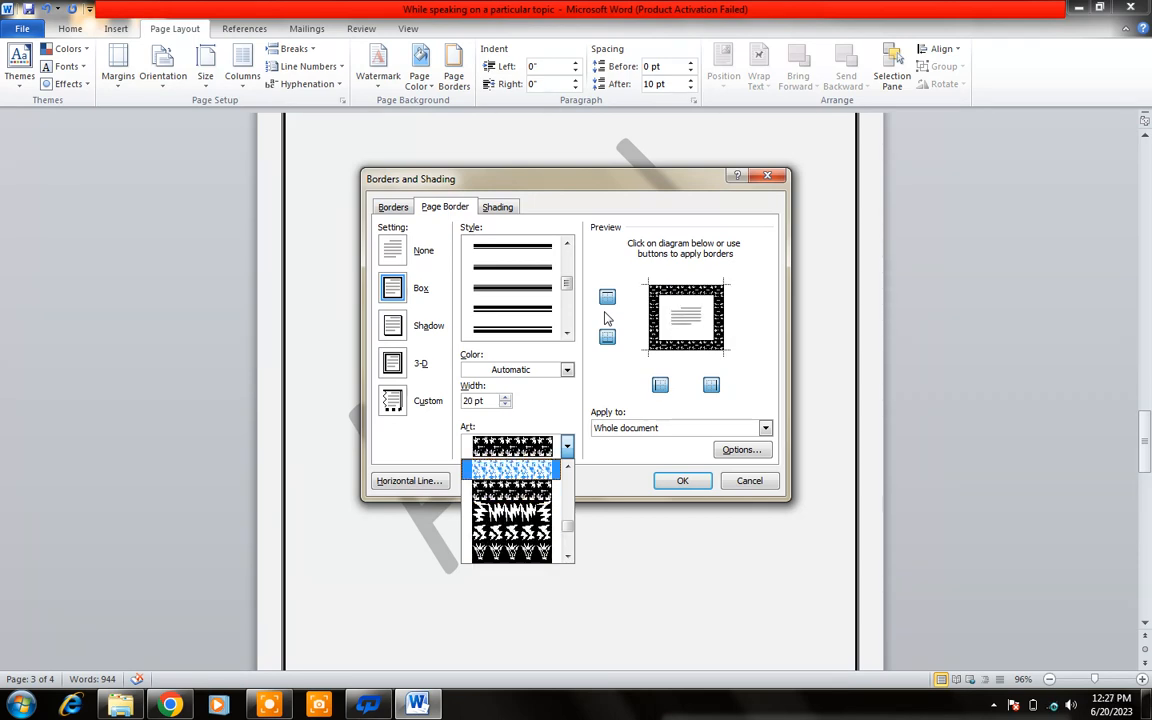
pyautogui.press('Up')
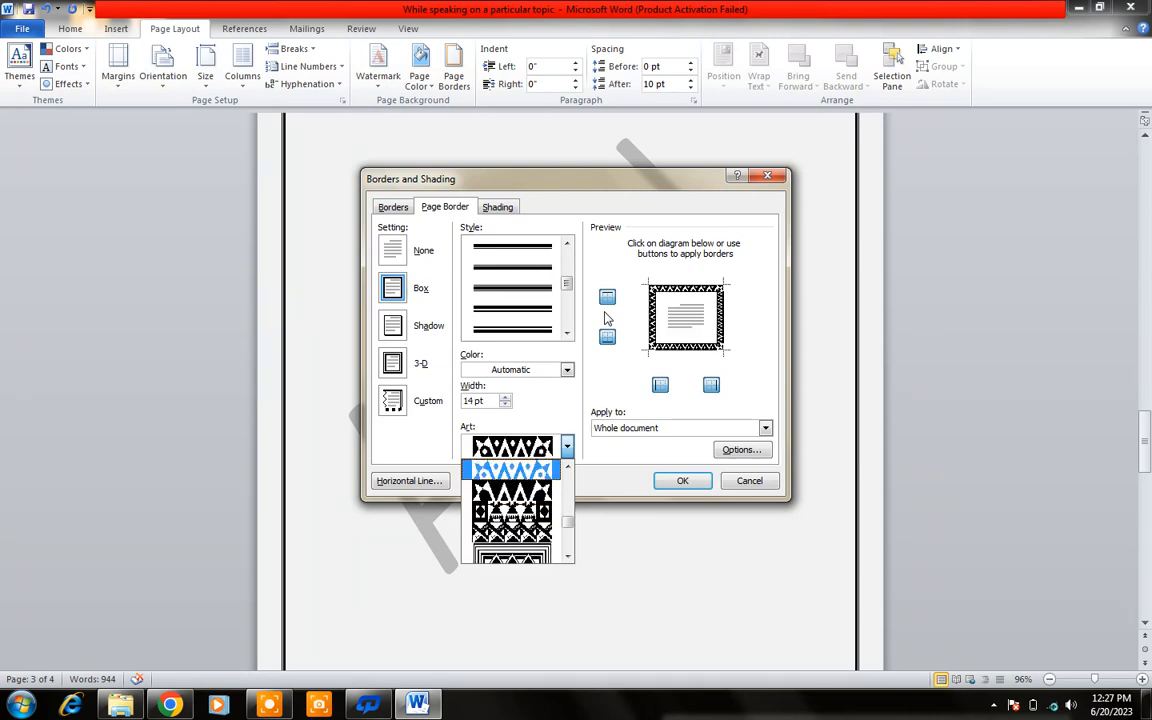
pyautogui.press('Up')
pyautogui.press('Up')
pyautogui.press('Up')
pyautogui.press('Up')
pyautogui.press('Up')
pyautogui.press('Up')
pyautogui.press('Up')
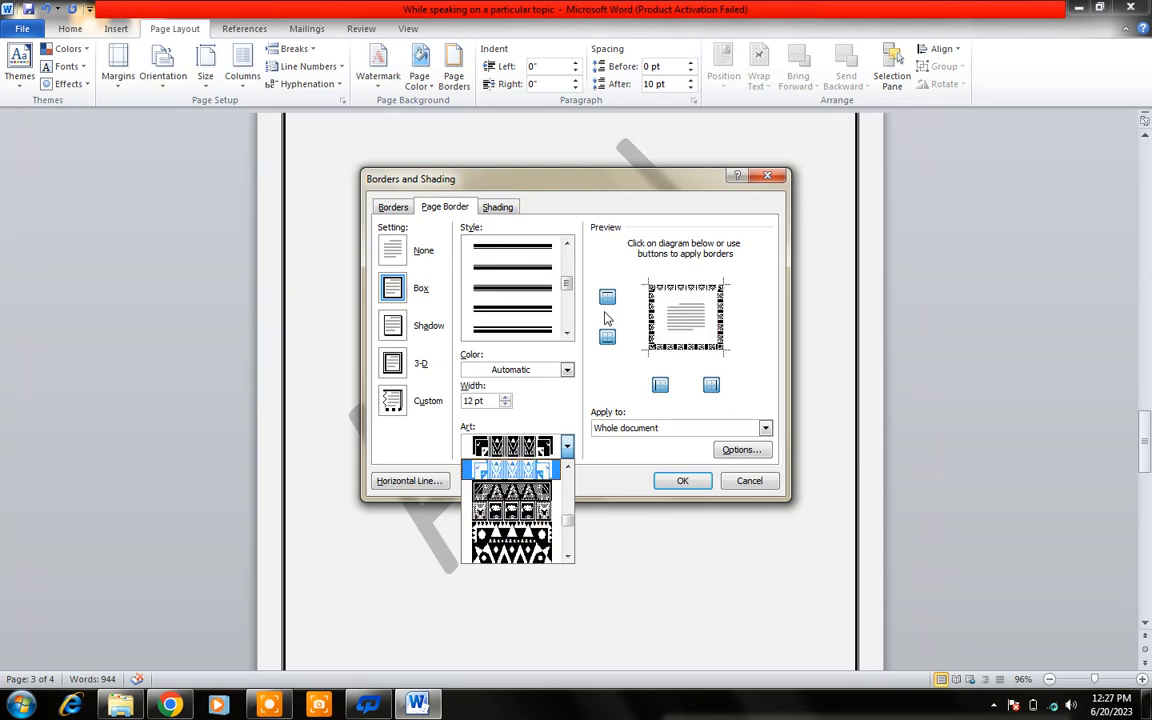
pyautogui.press('Up')
pyautogui.press('Up')
pyautogui.press('Up')
pyautogui.press('Up')
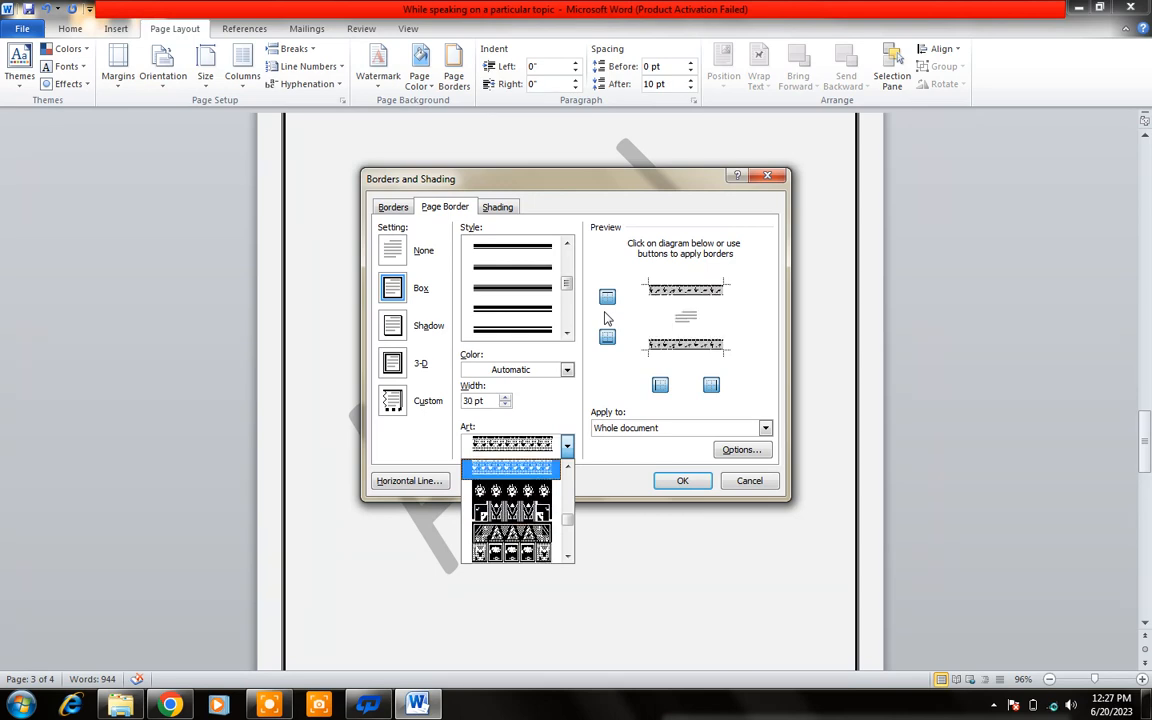
pyautogui.press('Up')
pyautogui.press('Up')
pyautogui.press('Up')
pyautogui.press('Up')
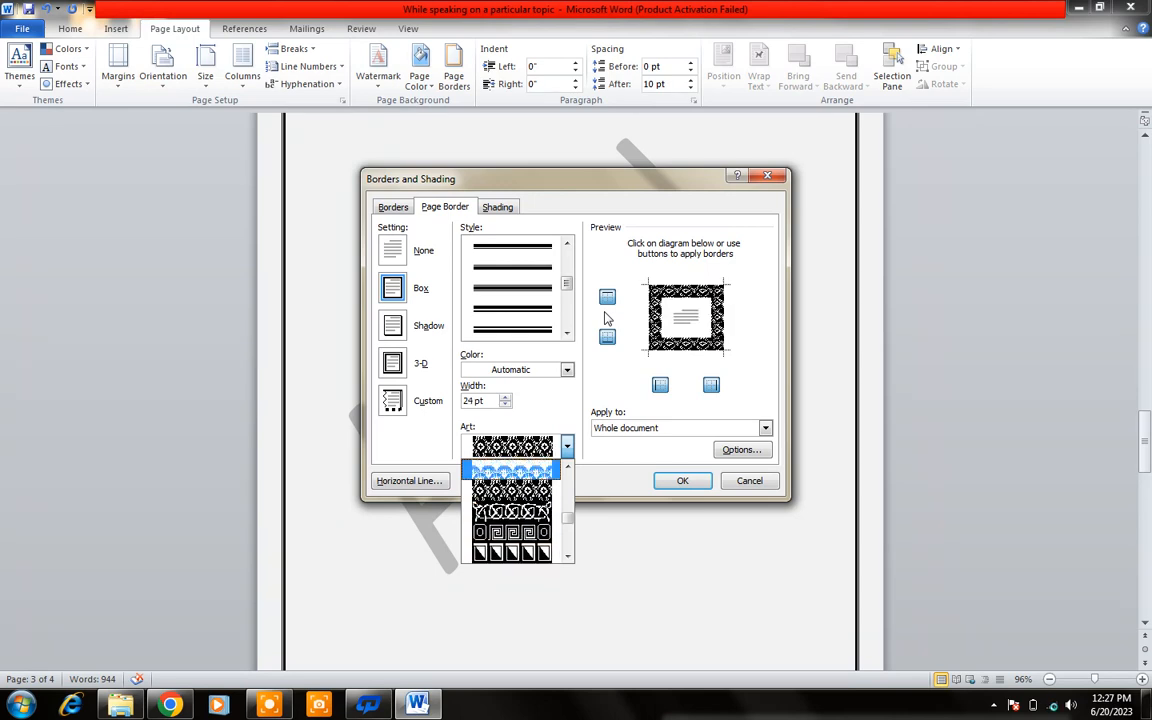
pyautogui.press('Up')
pyautogui.press('Up')
pyautogui.press('Up')
pyautogui.press('Up')
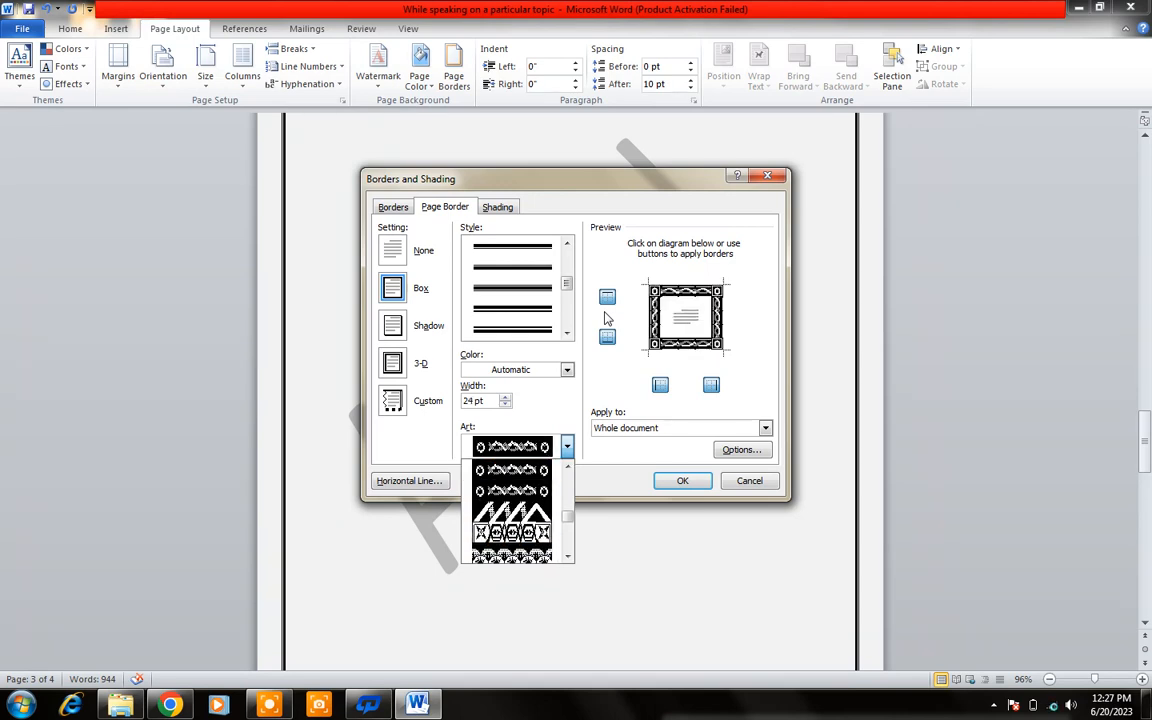
pyautogui.press('Up')
pyautogui.press('Up')
pyautogui.press('Up')
pyautogui.press('Up')
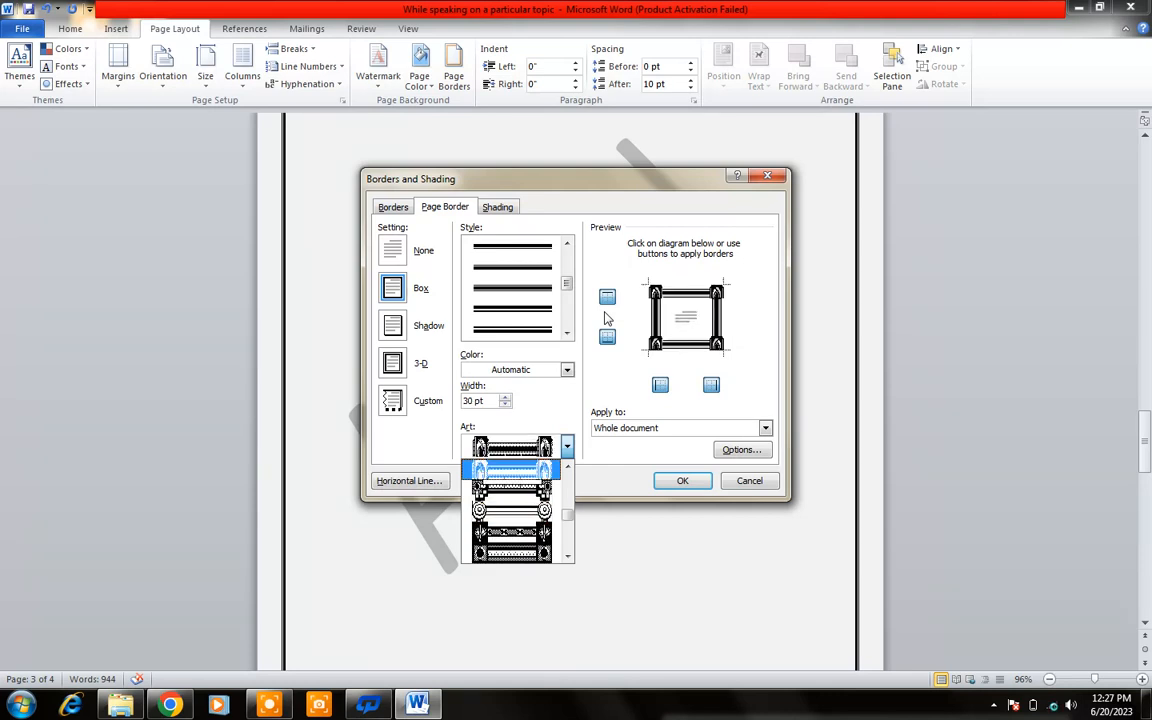
pyautogui.press('Down')
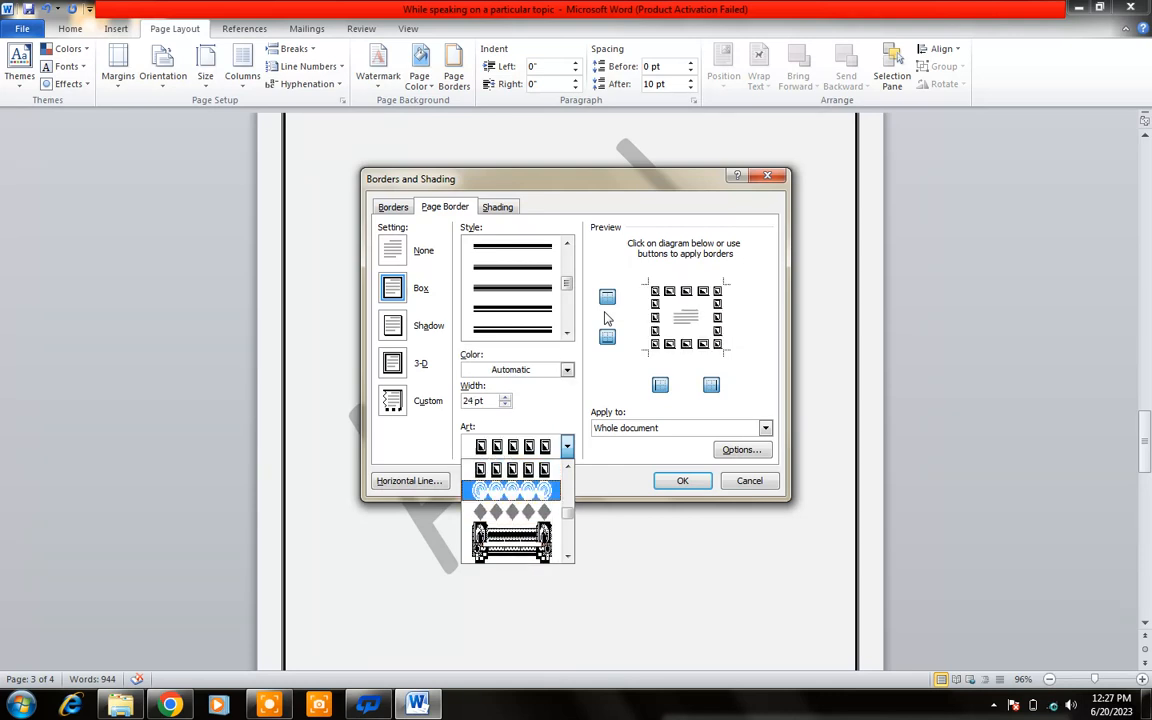
pyautogui.press('Return')
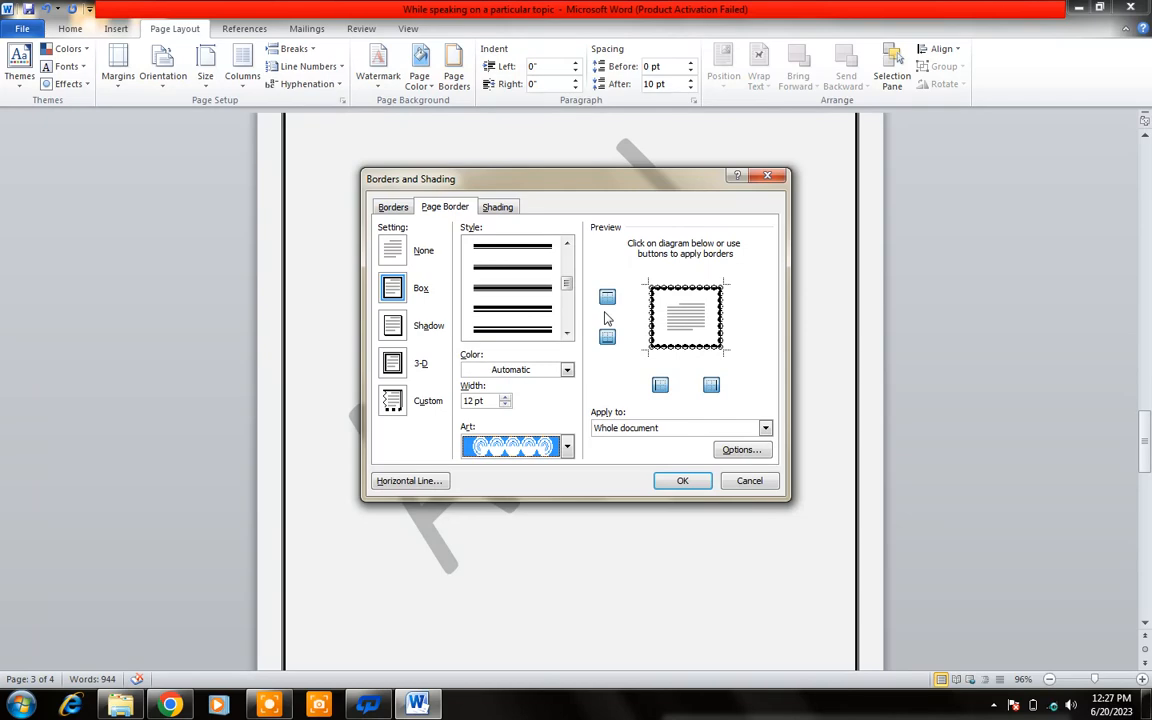
pyautogui.press('Return')
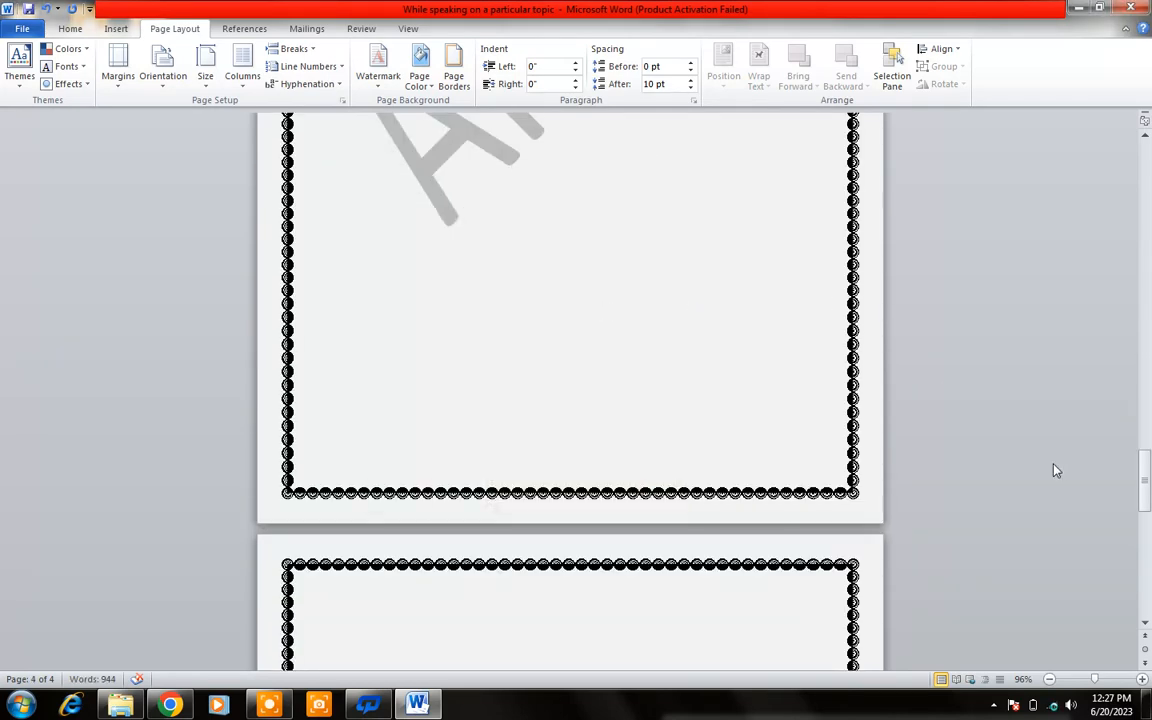
# - Look over the border on the pages and recolor the spiral art page border with standard red
pyautogui.moveTo(1143, 468); pyautogui.dragTo(1134, 424)
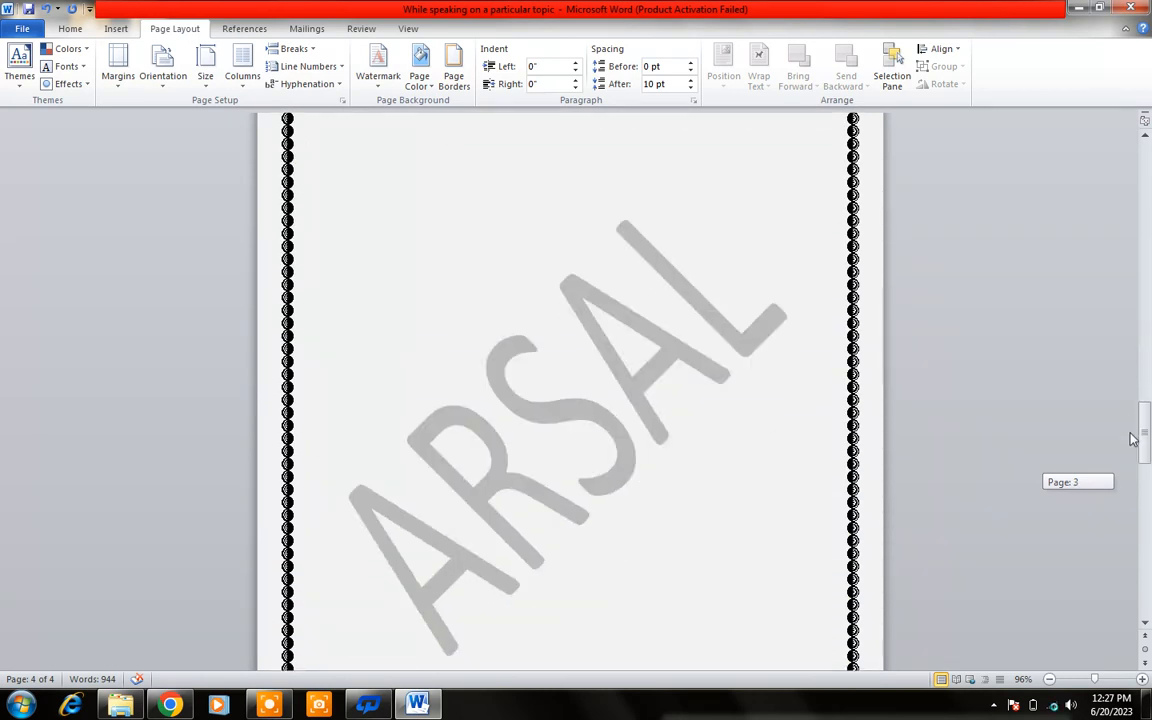
pyautogui.click(455, 80)
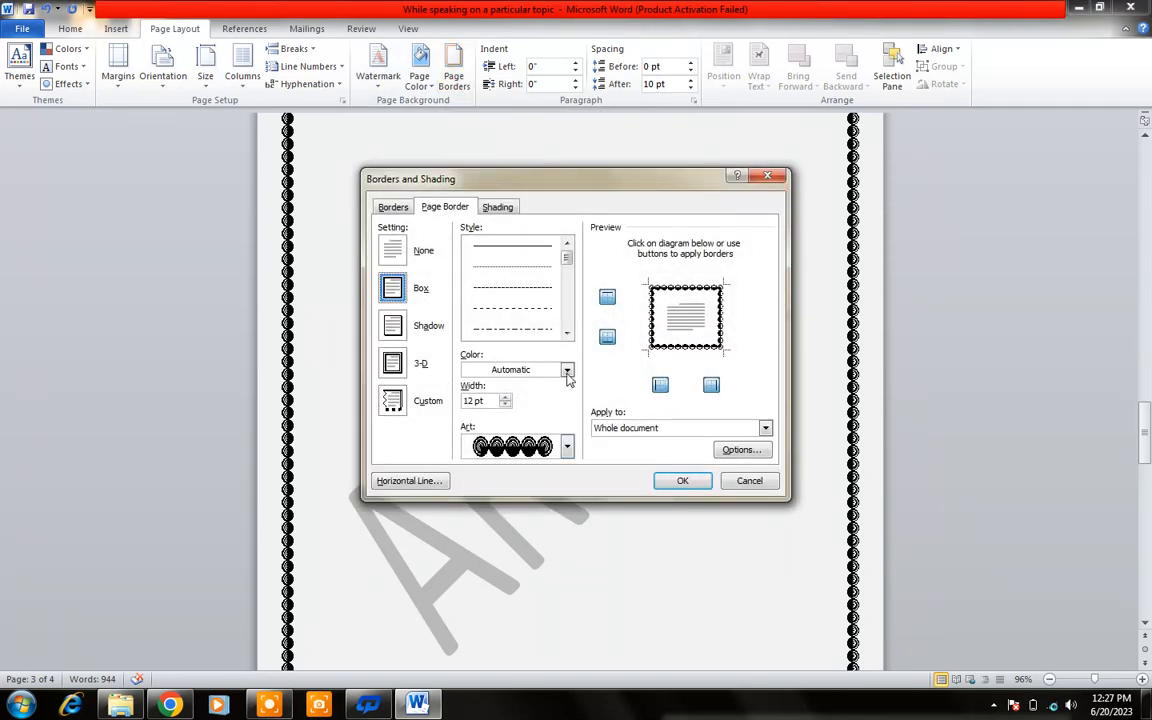
pyautogui.click(567, 370)
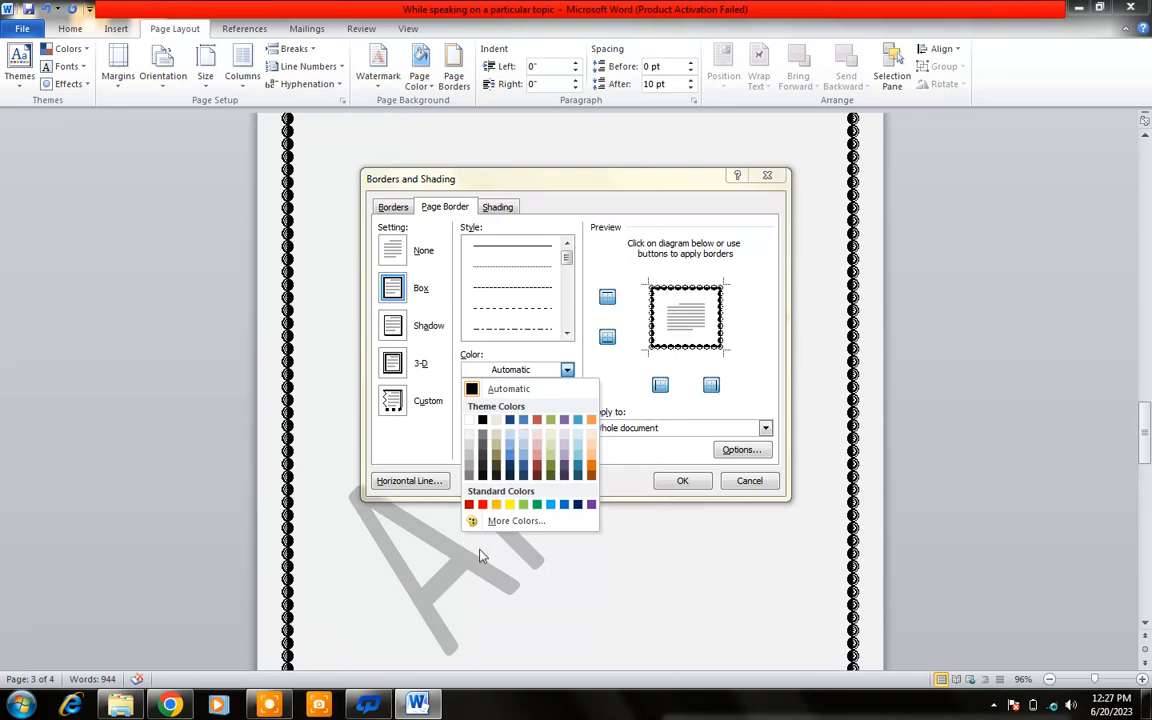
pyautogui.click(483, 505)
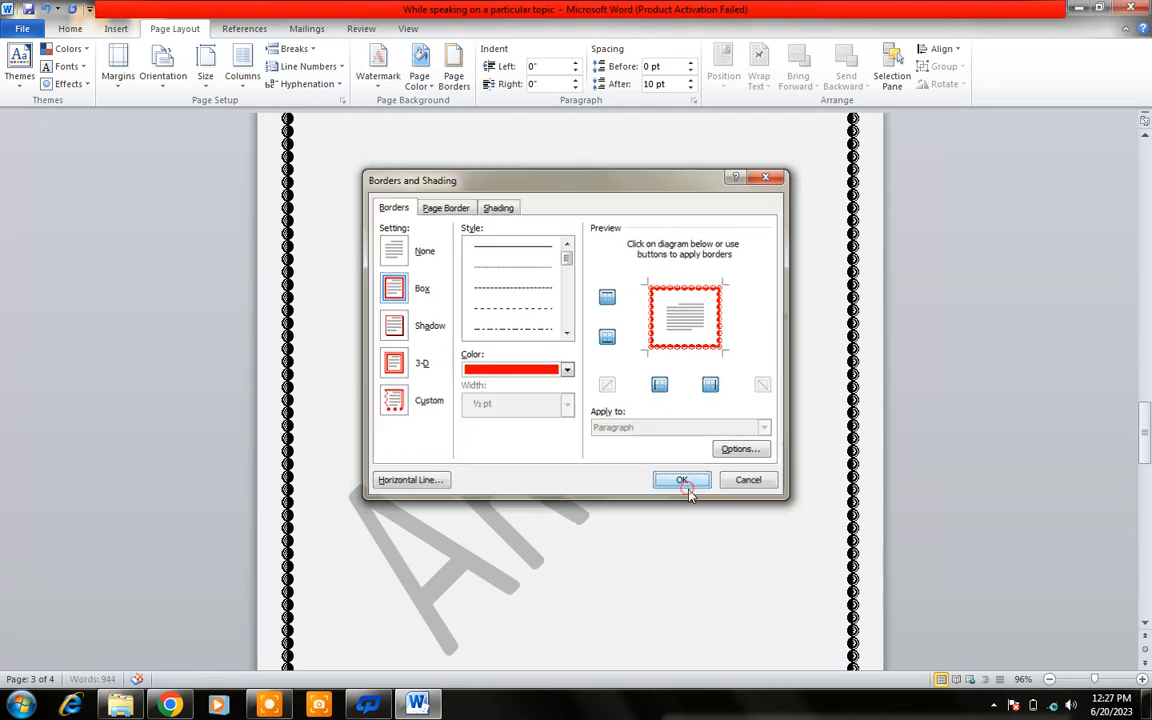
pyautogui.click(683, 481)
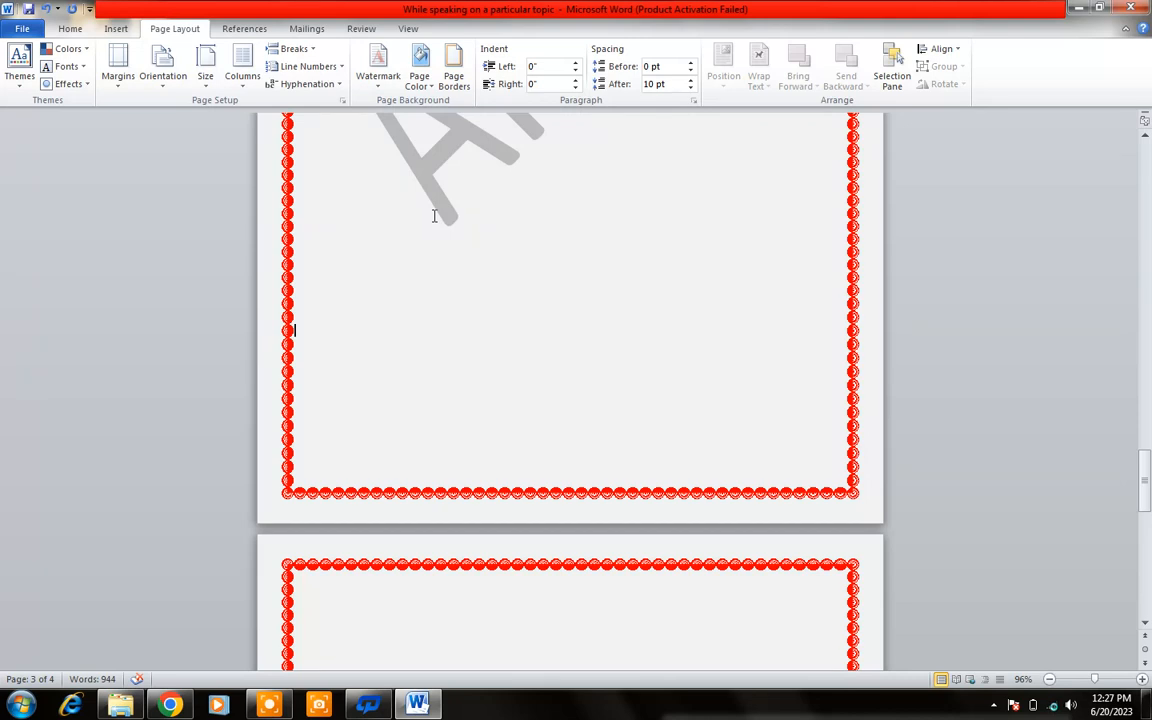
# - Change the page border color to the black theme color for the whole document
pyautogui.click(454, 72)
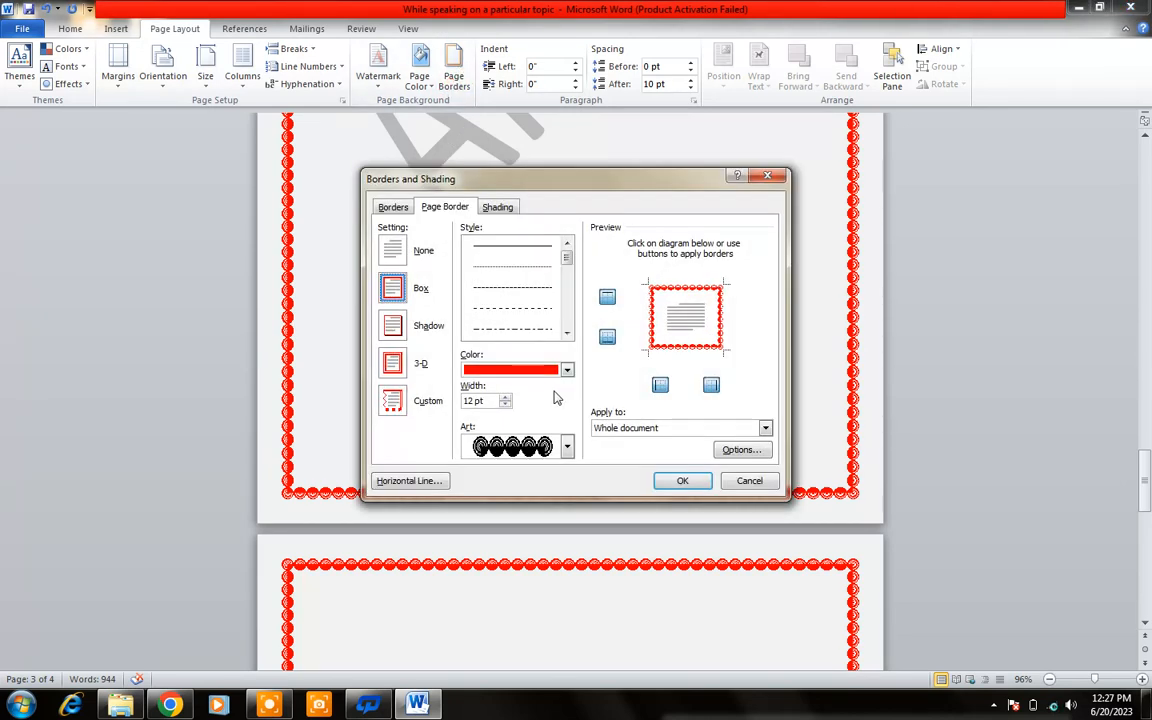
pyautogui.click(566, 370)
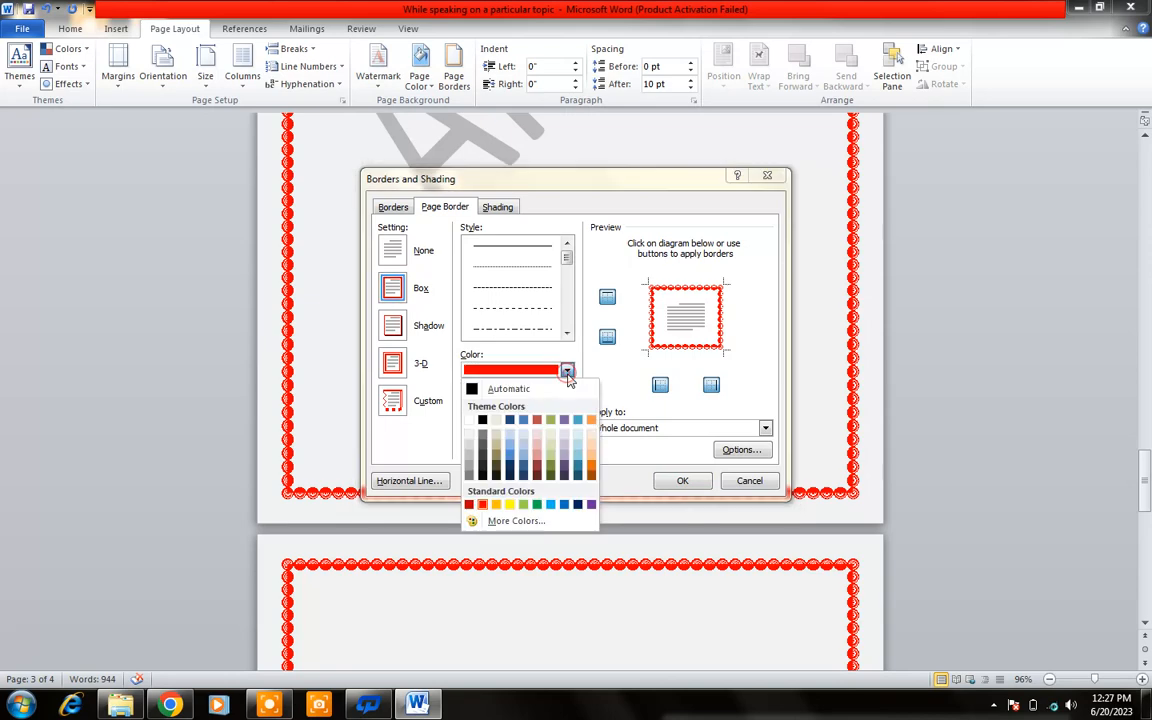
pyautogui.click(482, 420)
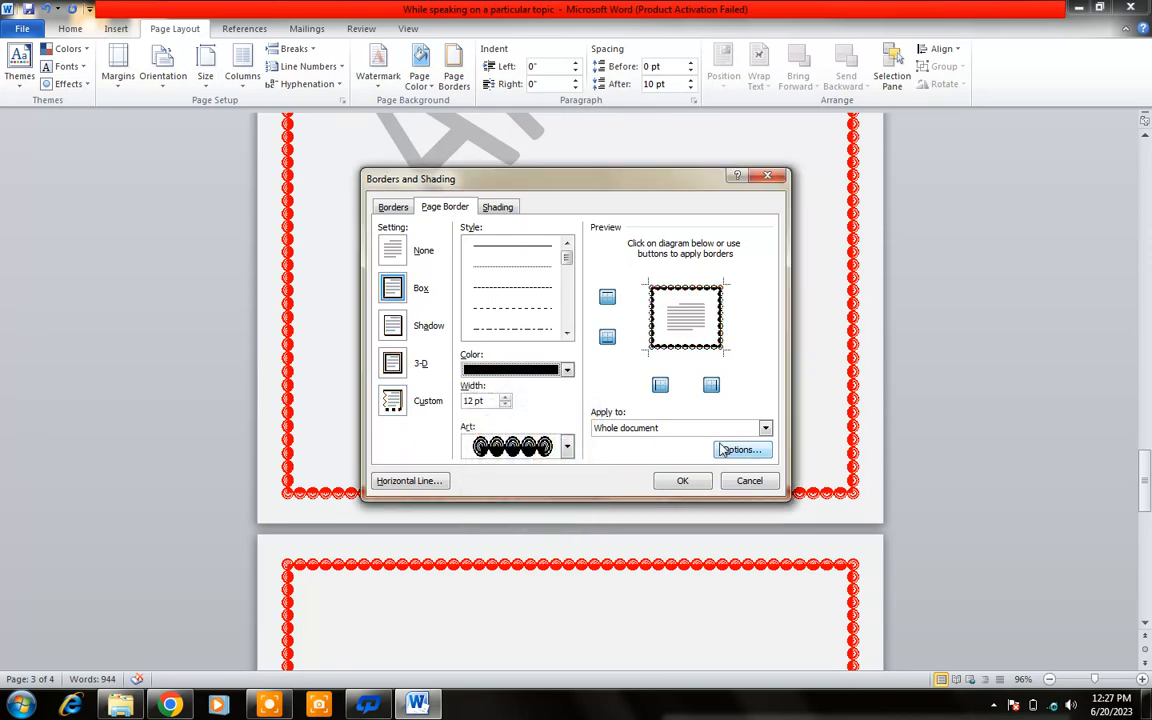
pyautogui.click(683, 481)
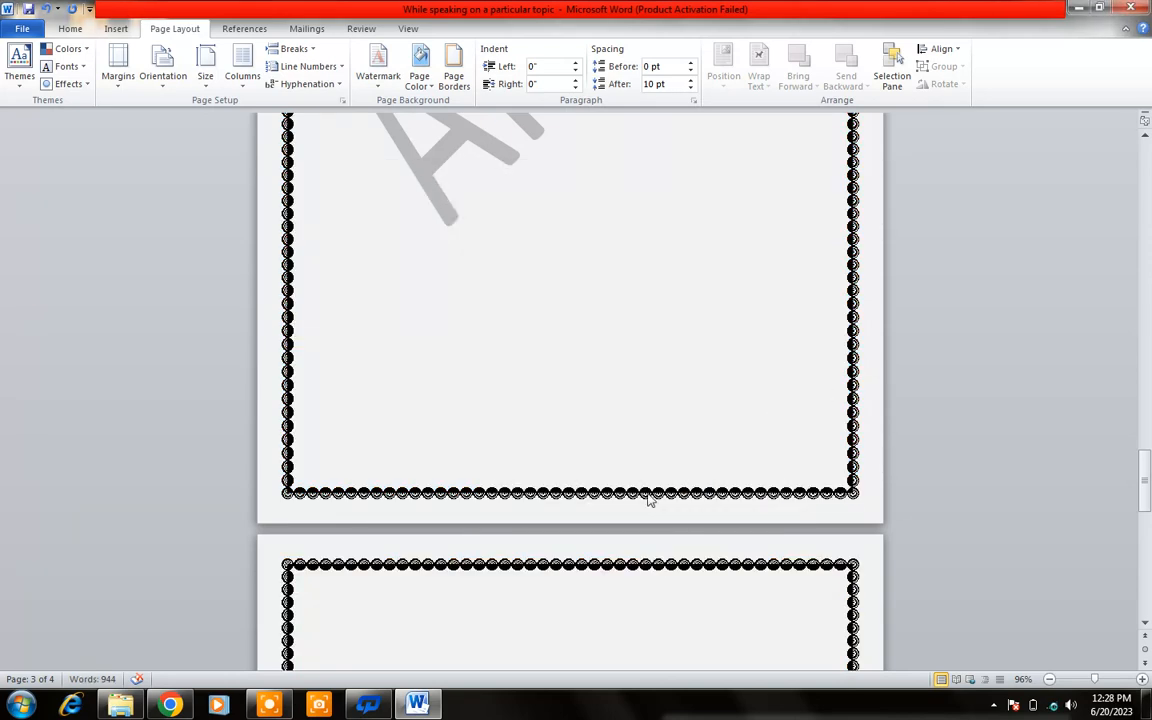
# - Place the cursor in numbered item 4 about word choice and set its spacing before to 1 pt
pyautogui.click(529, 66)
pyautogui.moveTo(1145, 482); pyautogui.dragTo(1145, 333)
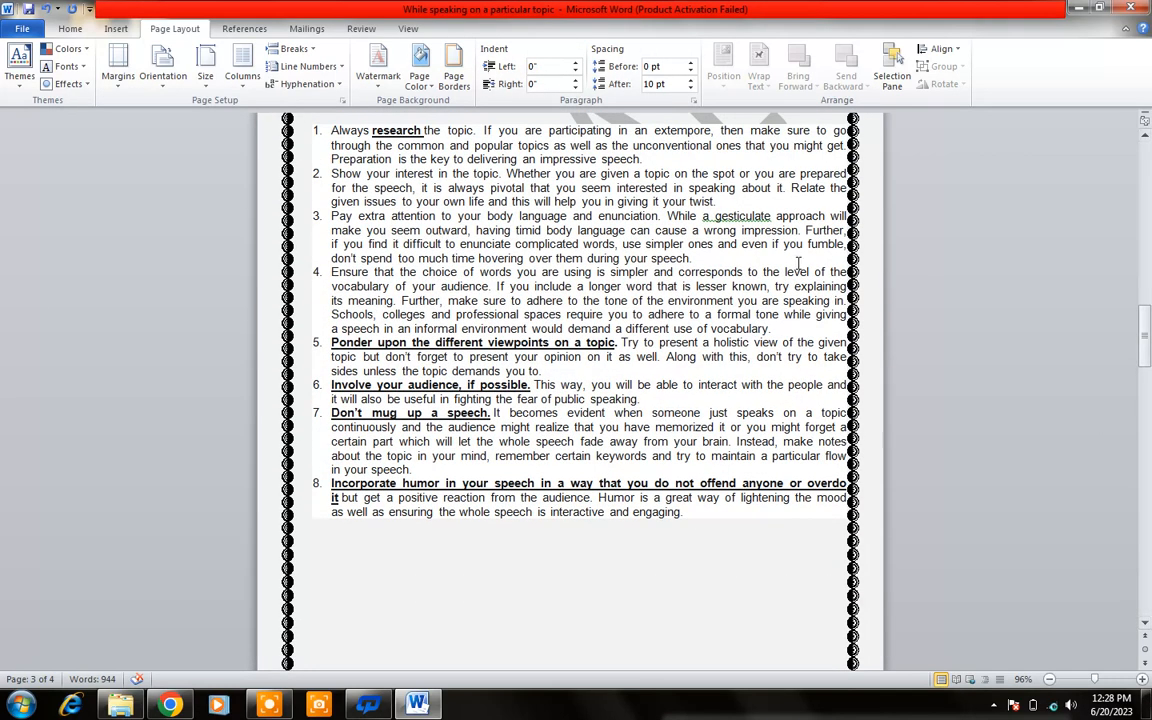
pyautogui.click(498, 285)
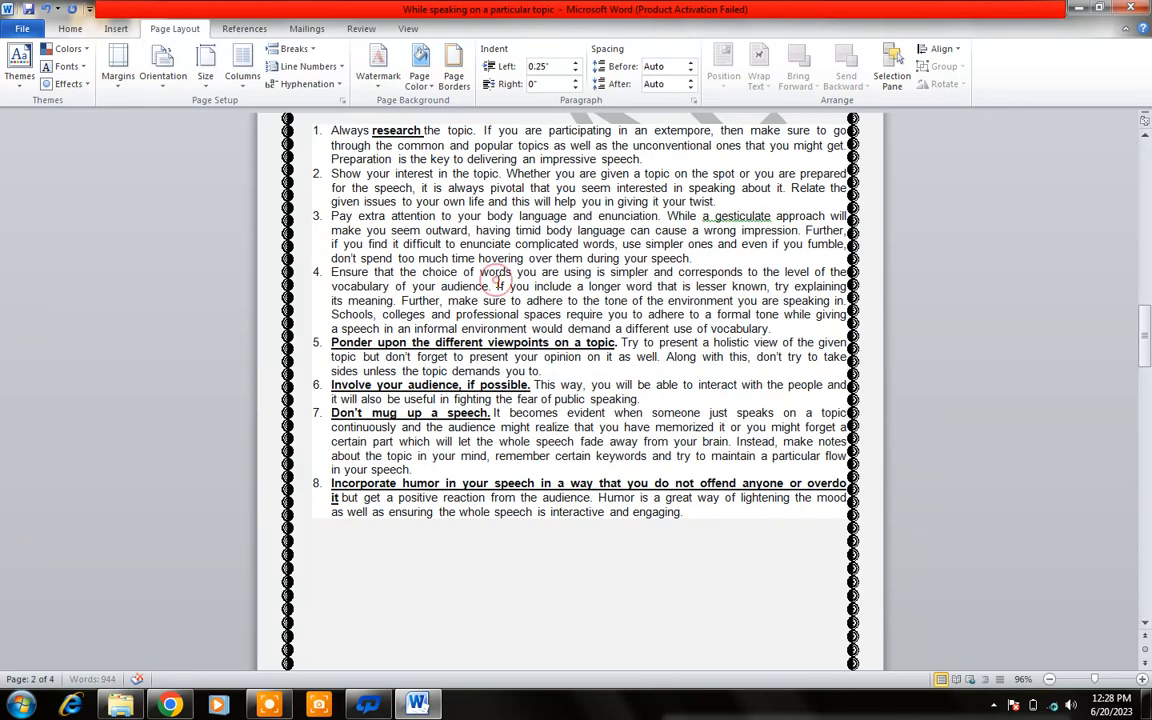
pyautogui.click(668, 66)
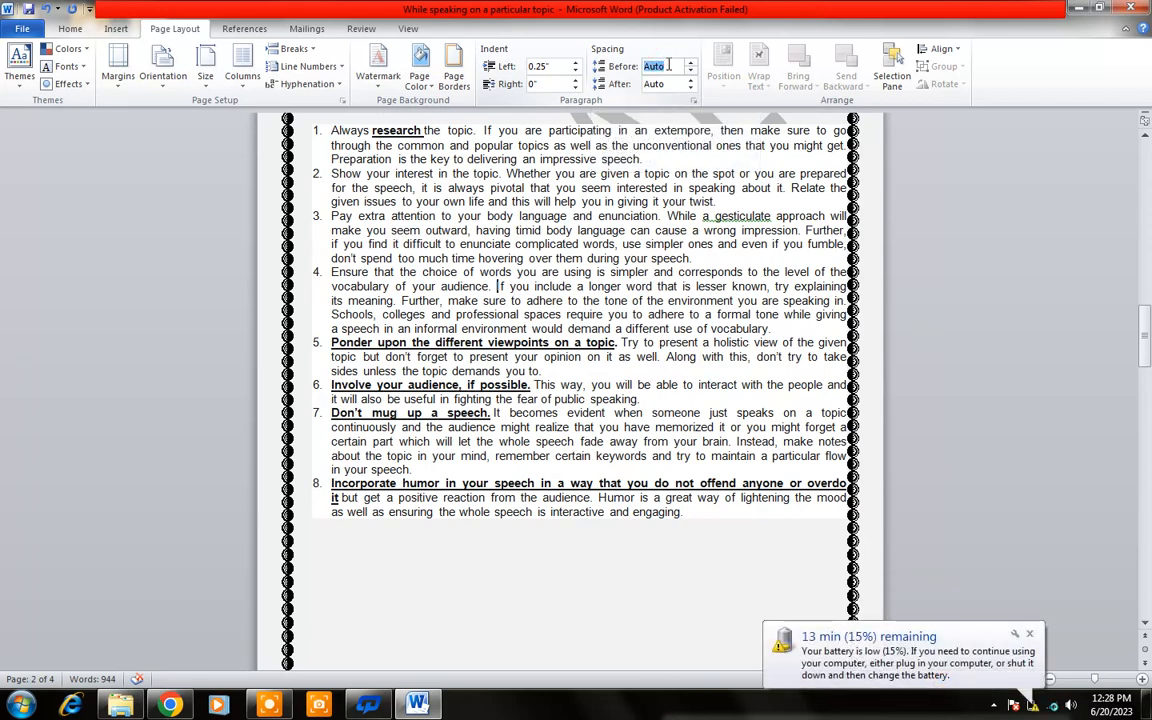
pyautogui.write('1')
pyautogui.press('Return')
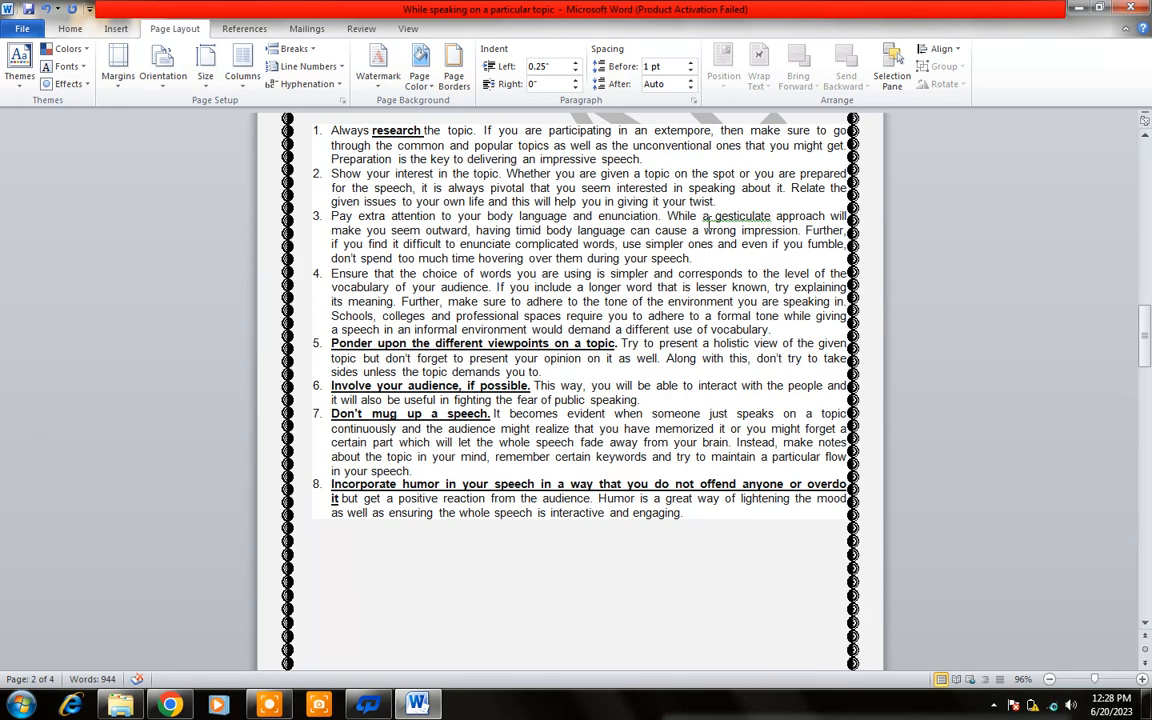
# - Increase the spacing before numbered item 4 in increments up to 90 pt
pyautogui.click(690, 70)
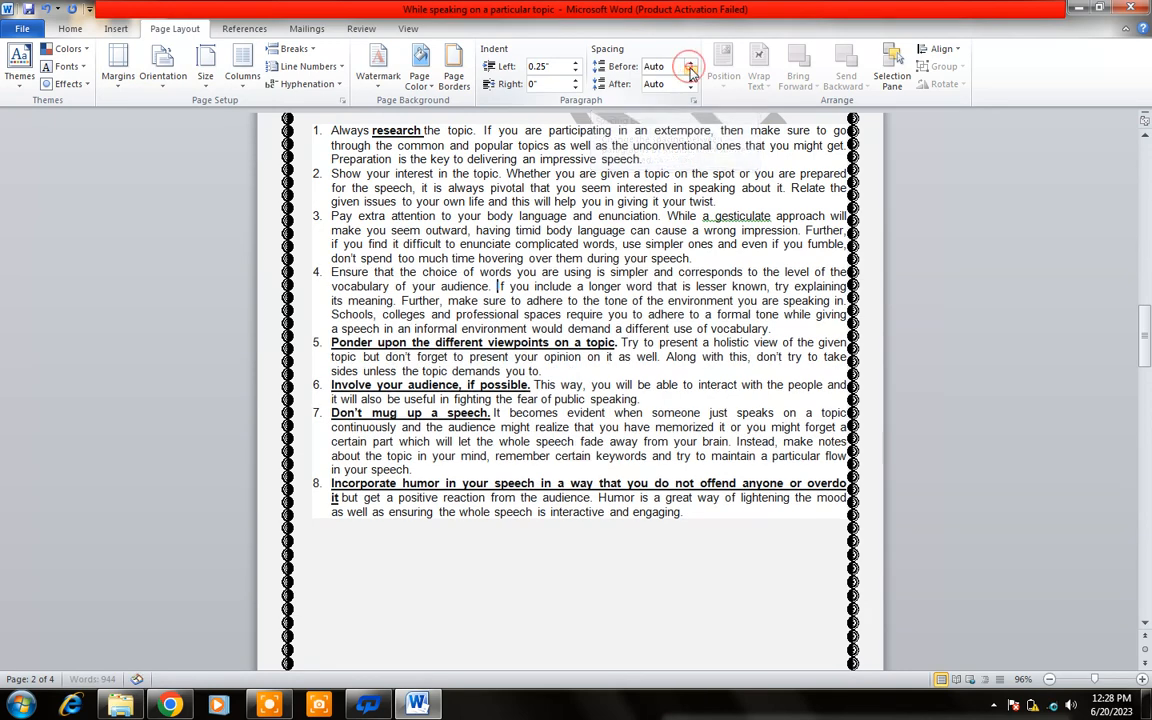
pyautogui.click(690, 62)
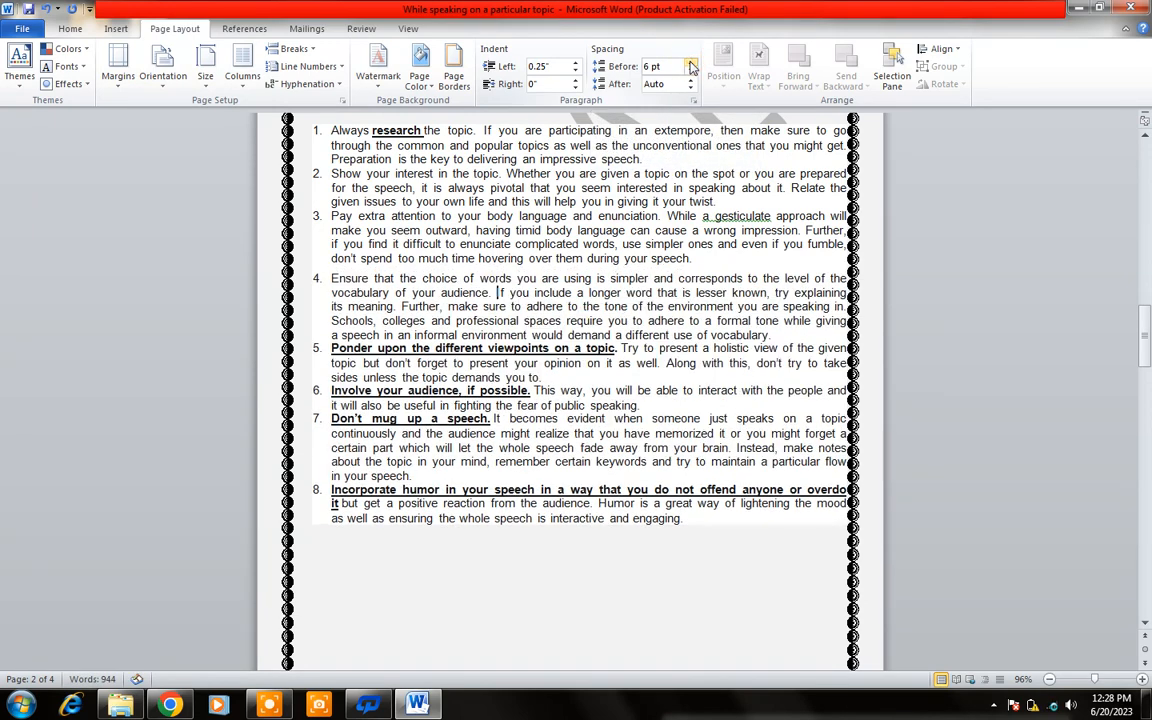
pyautogui.click(690, 62)
pyautogui.click(690, 62)
pyautogui.click(690, 62)
pyautogui.click(690, 62)
pyautogui.click(690, 62)
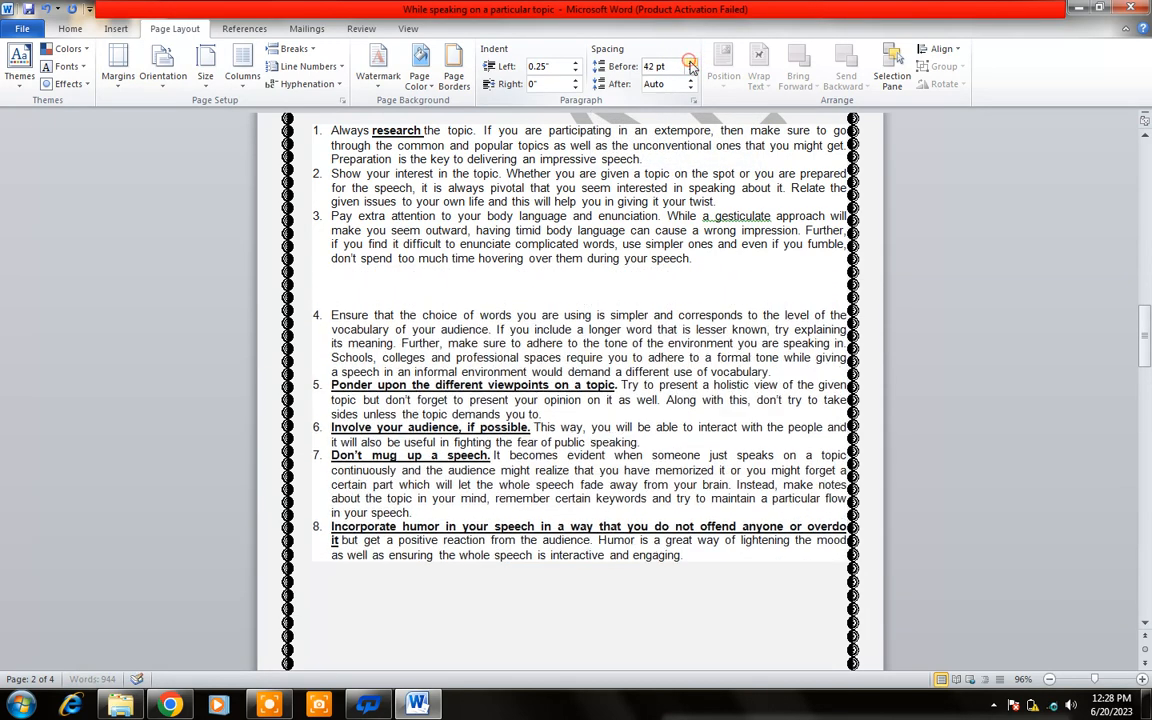
pyautogui.click(690, 62)
pyautogui.click(690, 62)
pyautogui.click(690, 62)
pyautogui.click(690, 62)
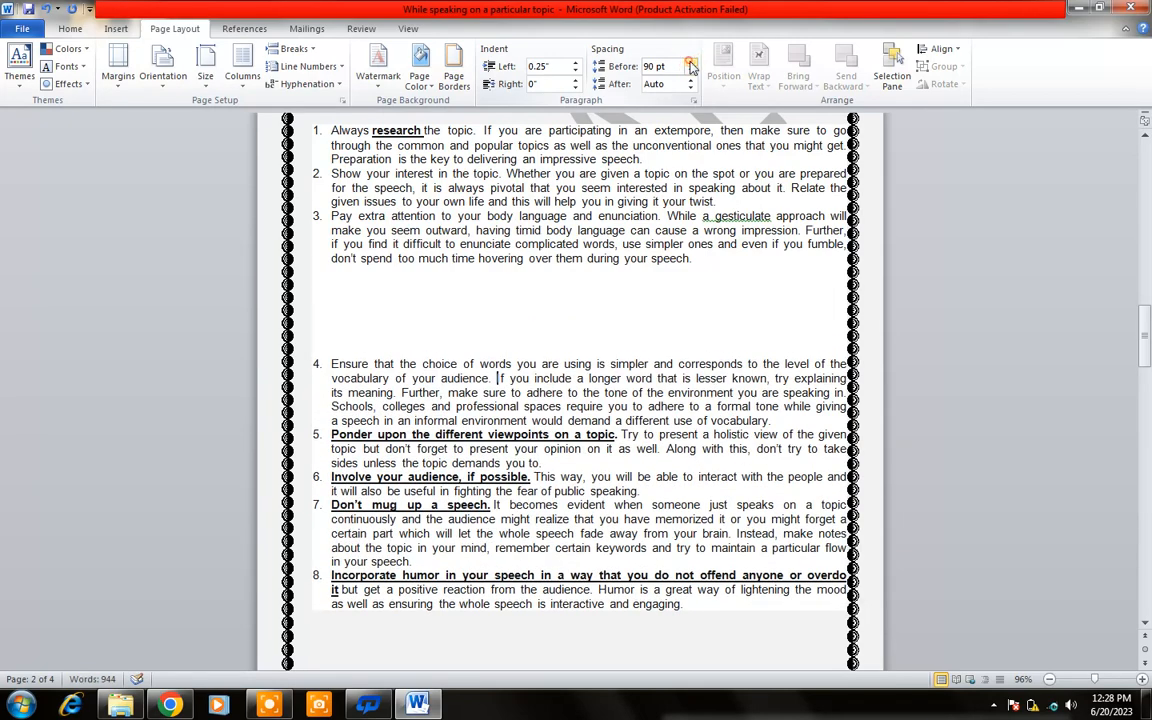
# - Reduce the spacing before numbered item 4 in increments down to 24 pt
pyautogui.click(690, 71)
pyautogui.click(690, 71)
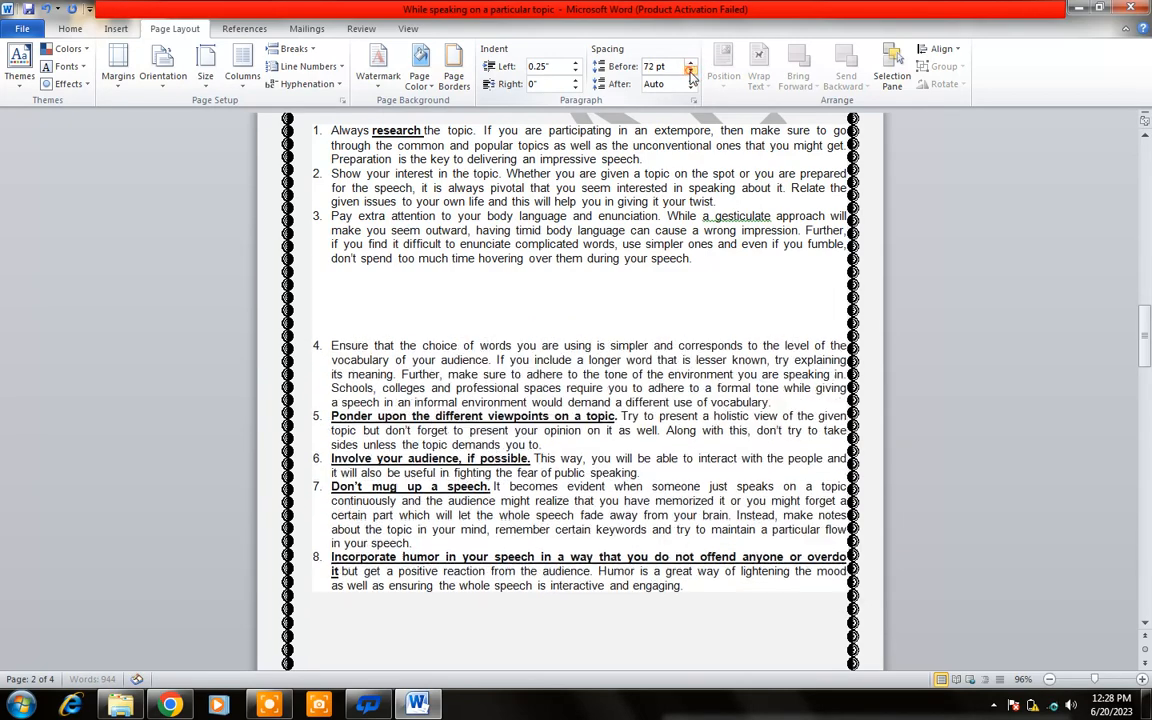
pyautogui.click(690, 71)
pyautogui.click(690, 71)
pyautogui.click(690, 71)
pyautogui.click(690, 71)
pyautogui.click(690, 71)
pyautogui.click(690, 71)
pyautogui.click(690, 71)
pyautogui.click(690, 71)
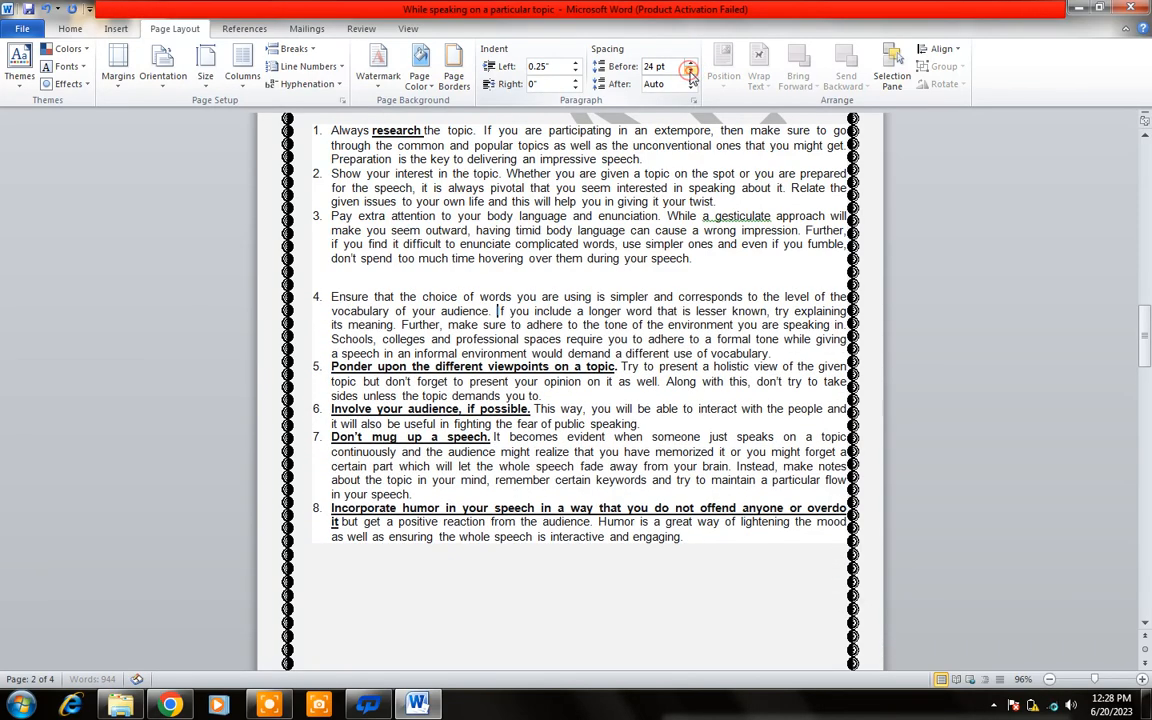
# - Increase the spacing before numbered item 4 in increments to 54 pt
pyautogui.click(690, 62)
pyautogui.click(690, 62)
pyautogui.click(690, 62)
pyautogui.click(690, 62)
pyautogui.click(690, 62)
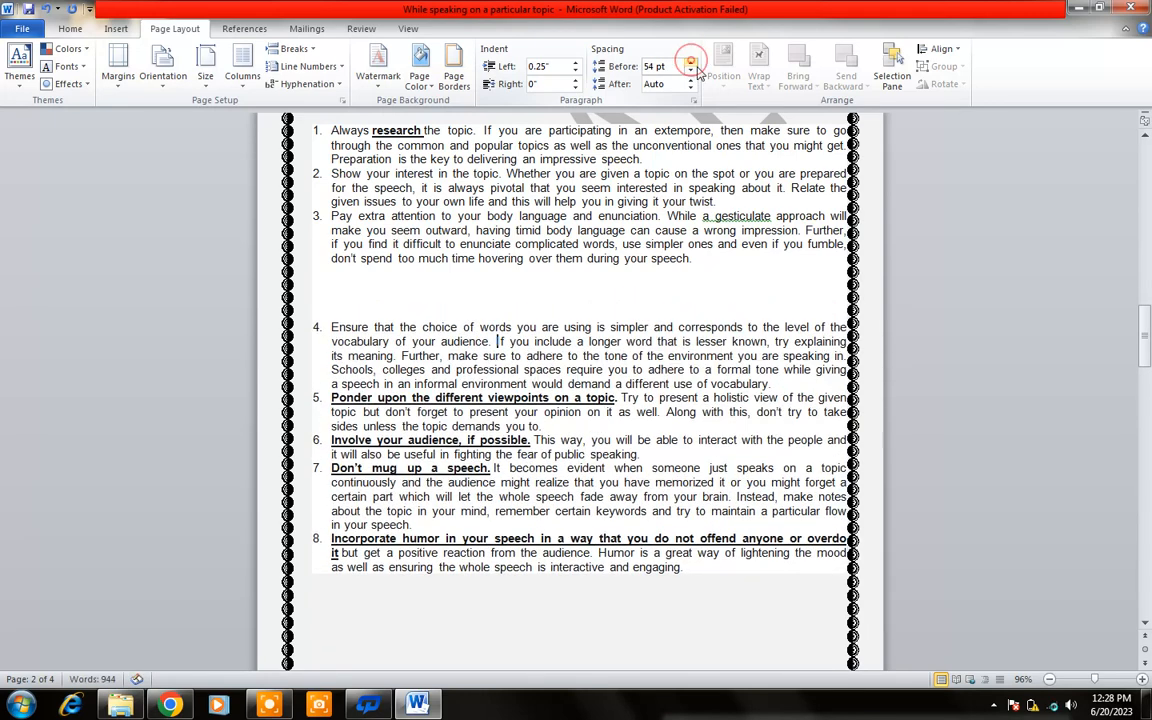
# - Lower the spacing before numbered item 4 to 0 pt and bring it back up to 12 pt
pyautogui.click(690, 71)
pyautogui.click(690, 71)
pyautogui.click(690, 71)
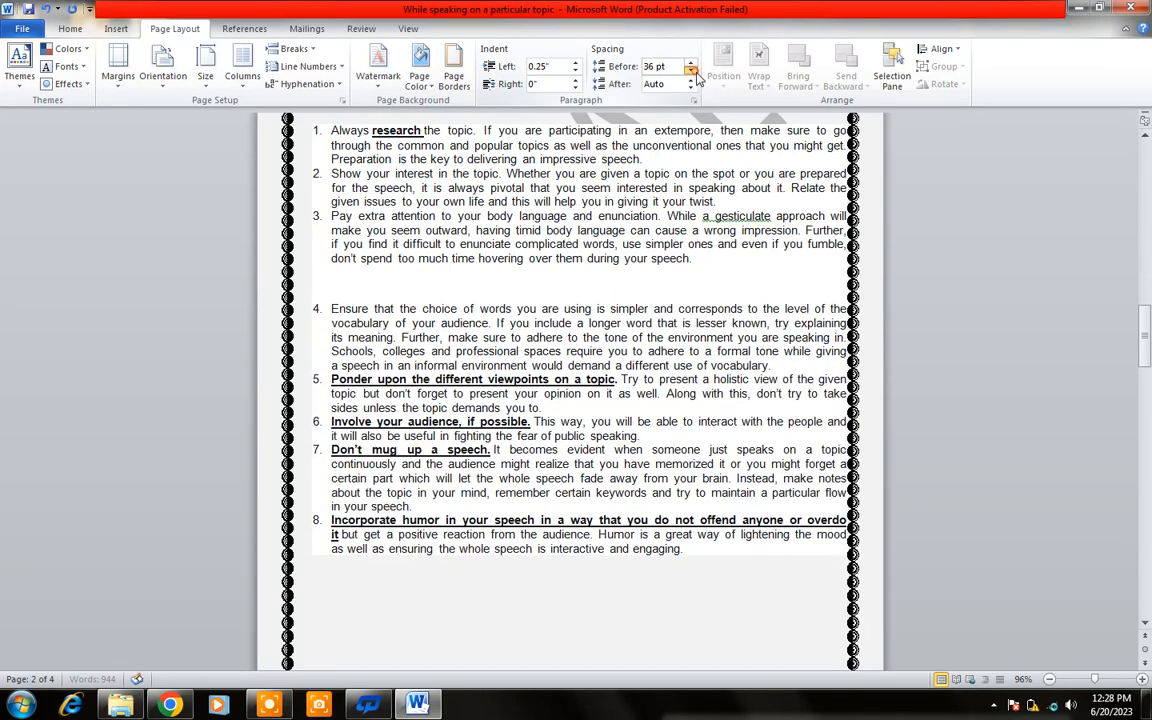
pyautogui.click(690, 71)
pyautogui.click(690, 71)
pyautogui.click(690, 71)
pyautogui.click(690, 71)
pyautogui.click(690, 71)
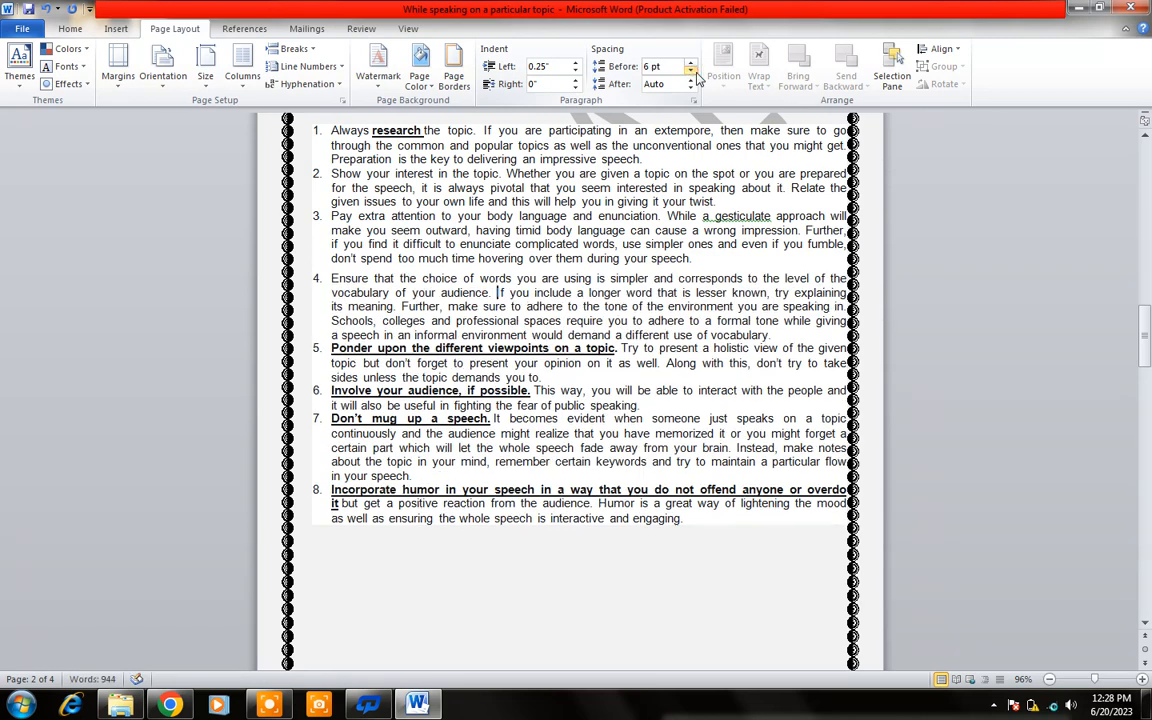
pyautogui.click(690, 71)
pyautogui.click(690, 71)
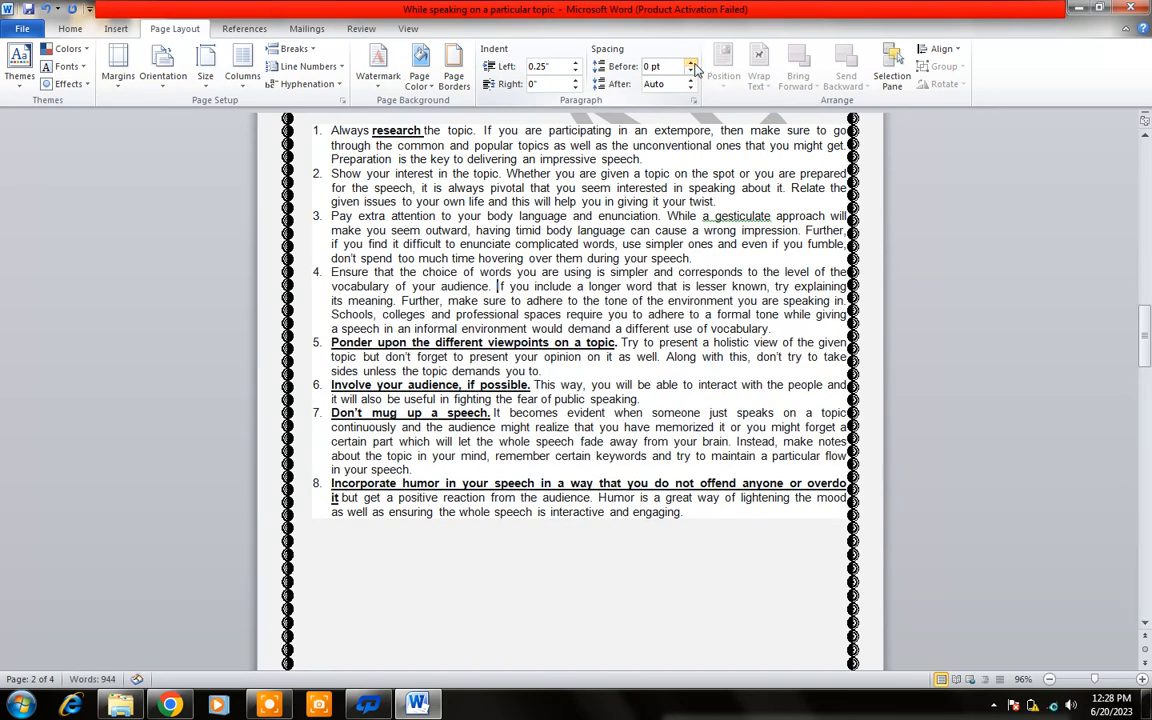
pyautogui.click(691, 63)
pyautogui.click(691, 63)
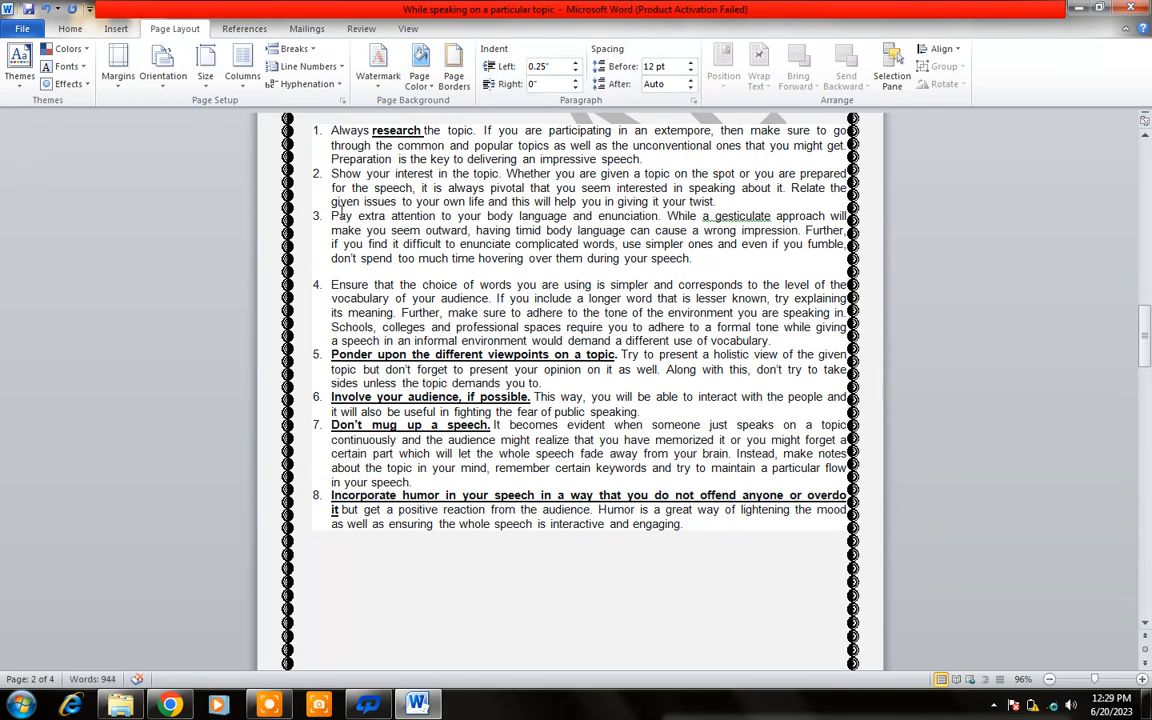
# - Set the spacing before to 12 pt for numbered items 2 and 3, trying 18 pt on item 3 first
pyautogui.click(714, 202)
pyautogui.click(691, 63)
pyautogui.click(691, 63)
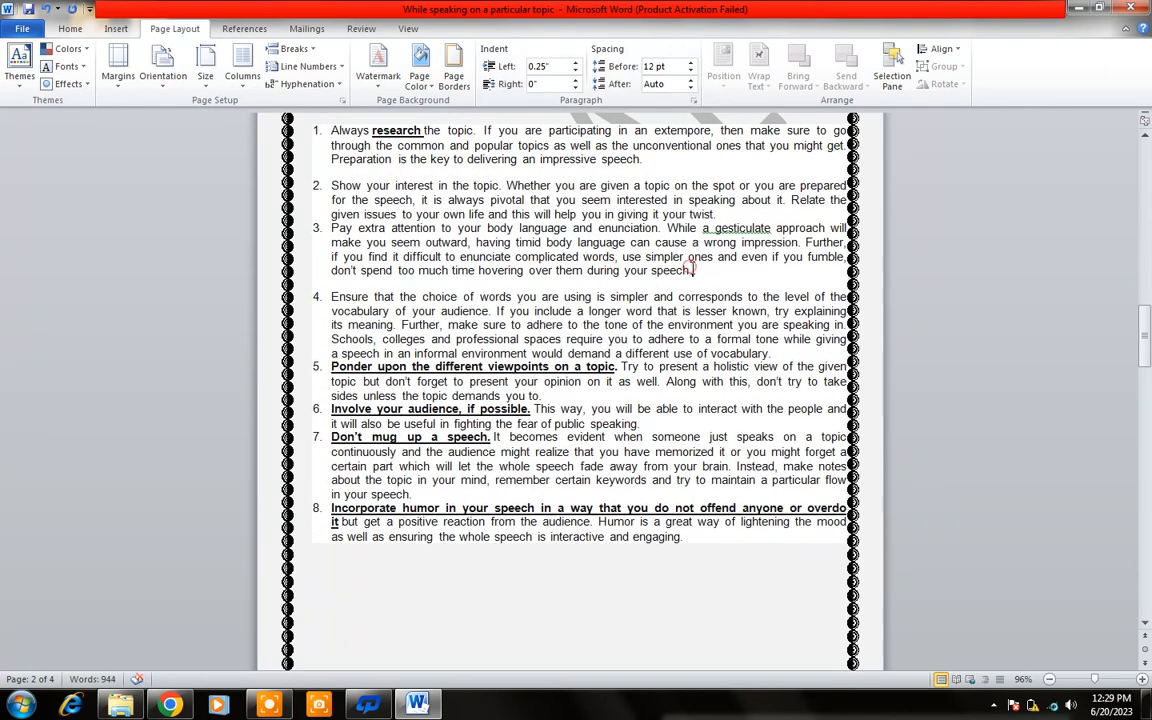
pyautogui.click(692, 62)
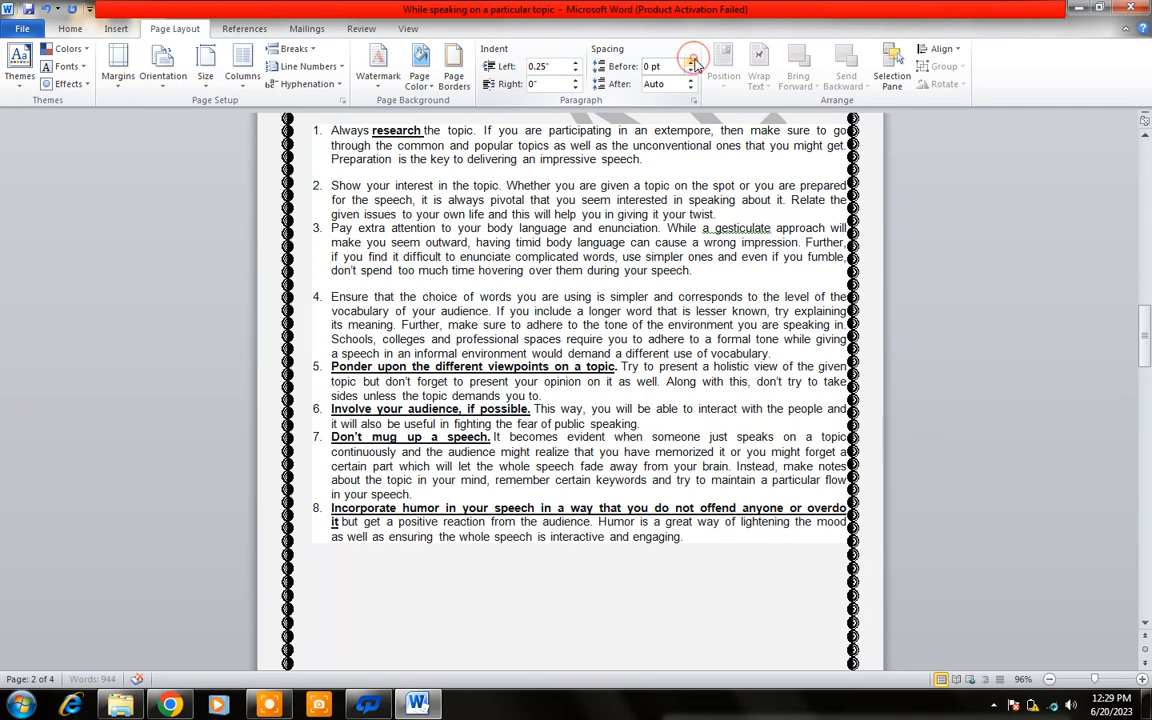
pyautogui.click(691, 62)
pyautogui.click(691, 62)
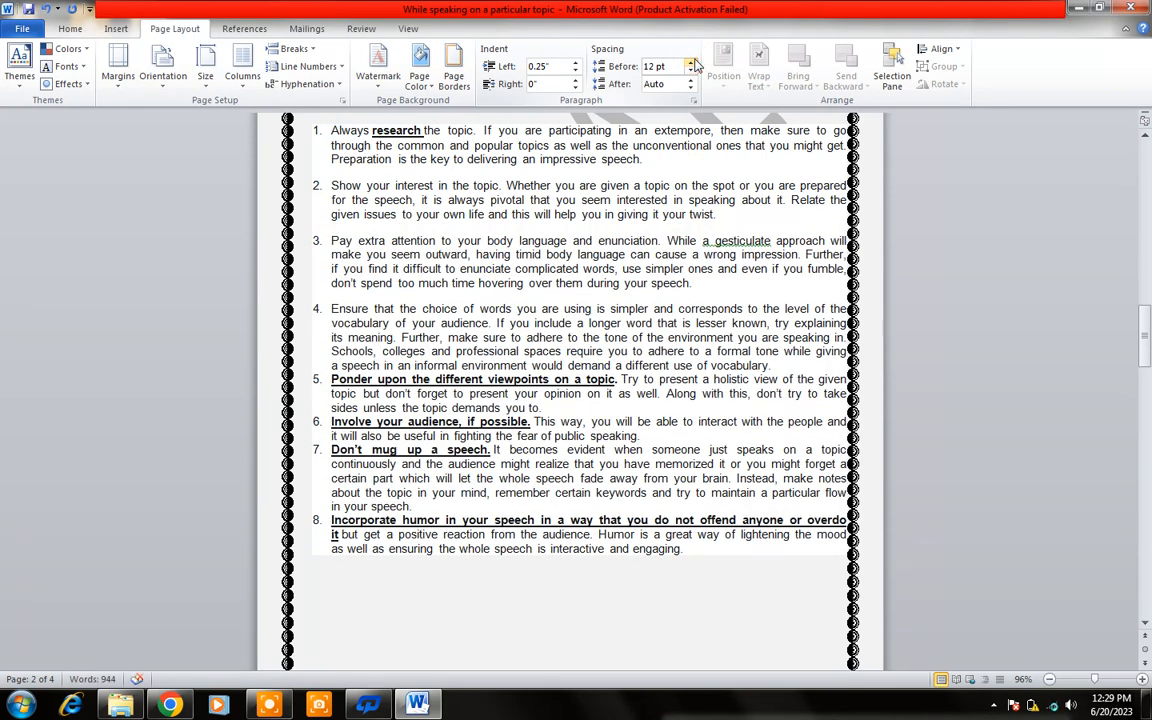
pyautogui.click(691, 62)
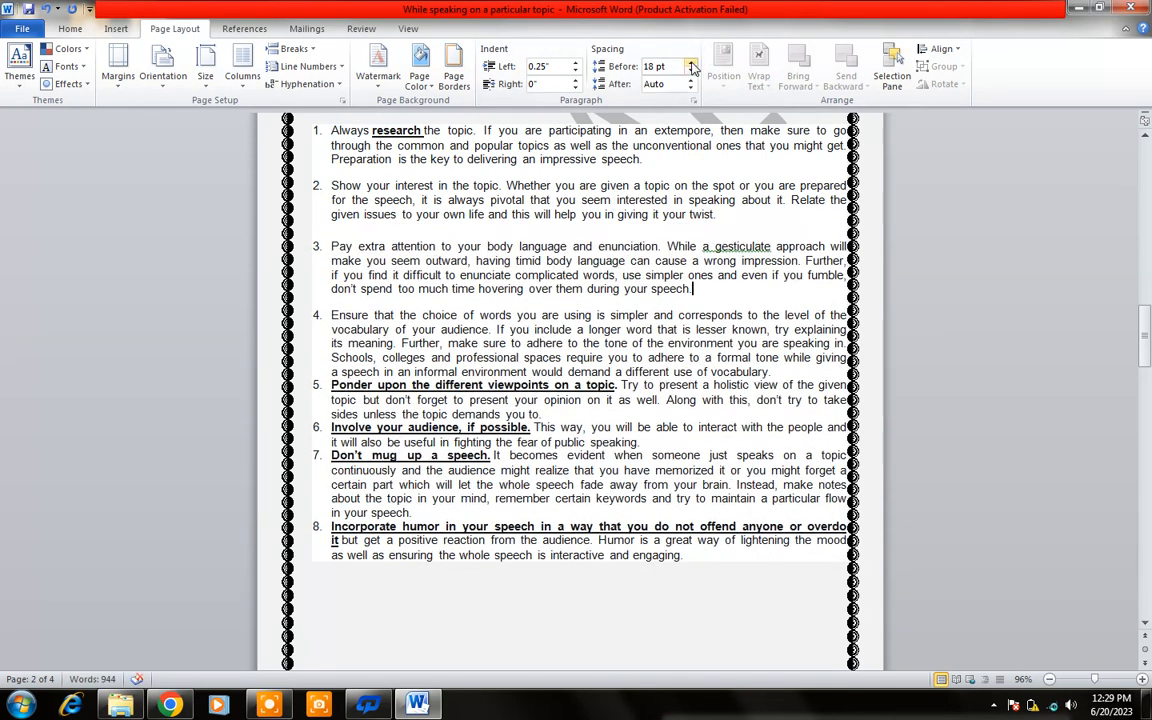
pyautogui.click(690, 70)
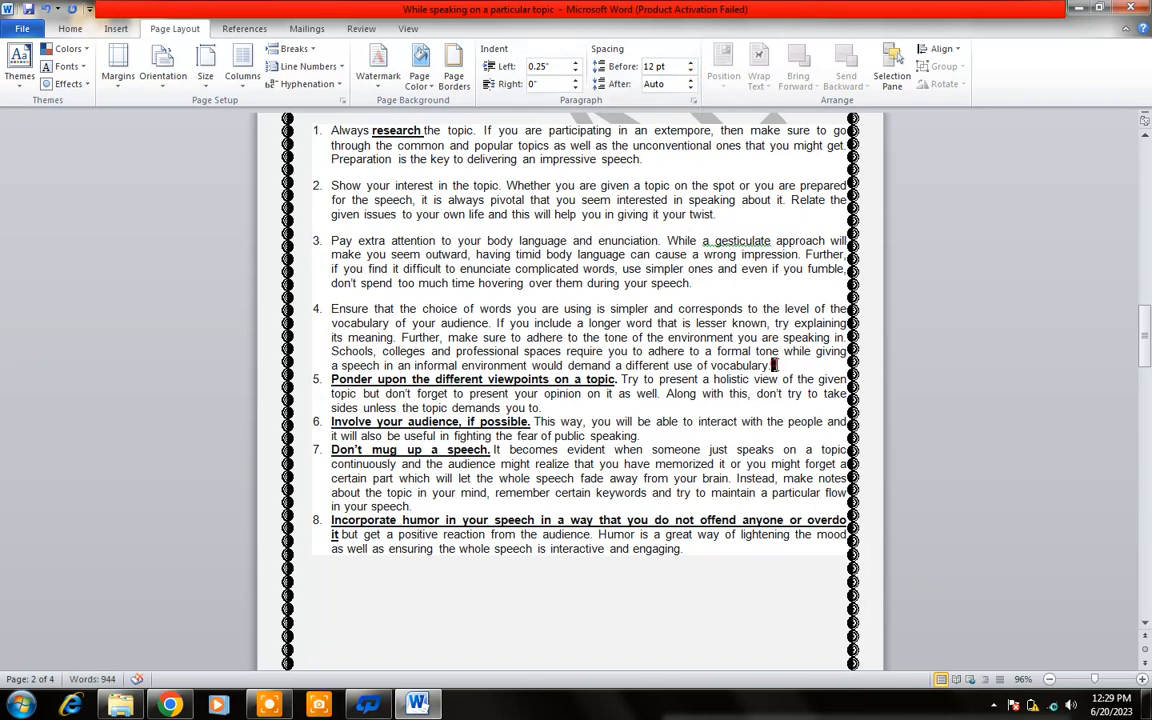
# - Try 6 pt before numbered item 4, return it to 12 pt, and set the spacing before item 5 to 18 pt
pyautogui.click(690, 71)
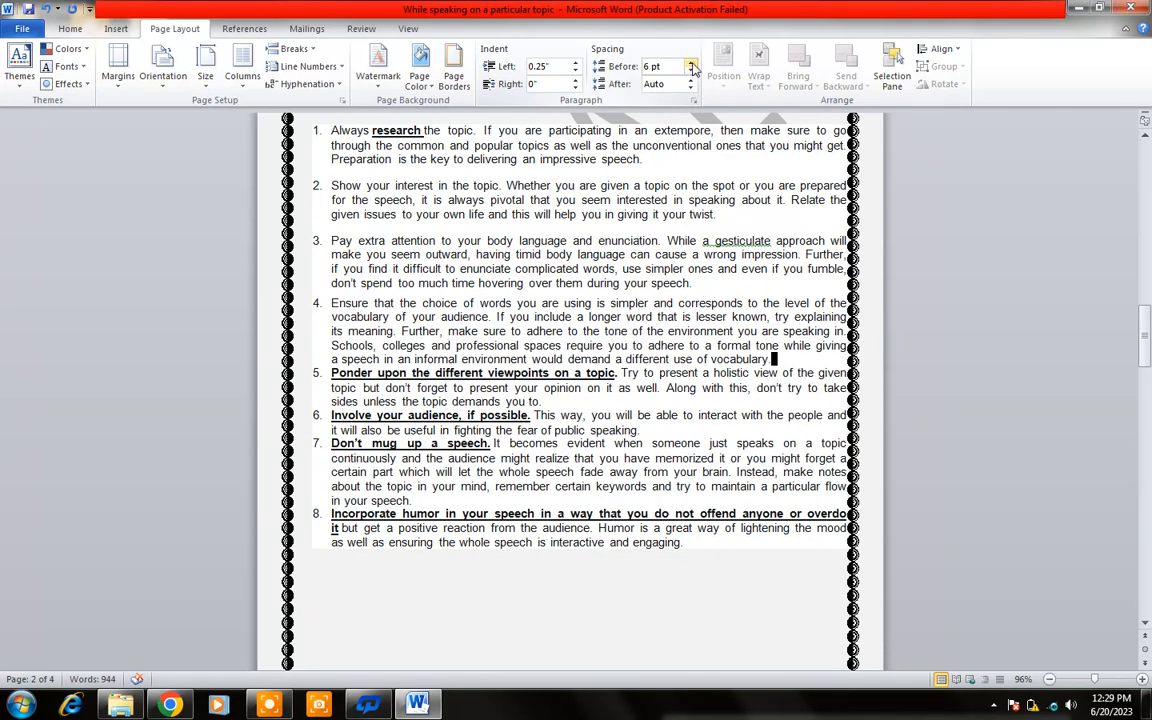
pyautogui.click(690, 63)
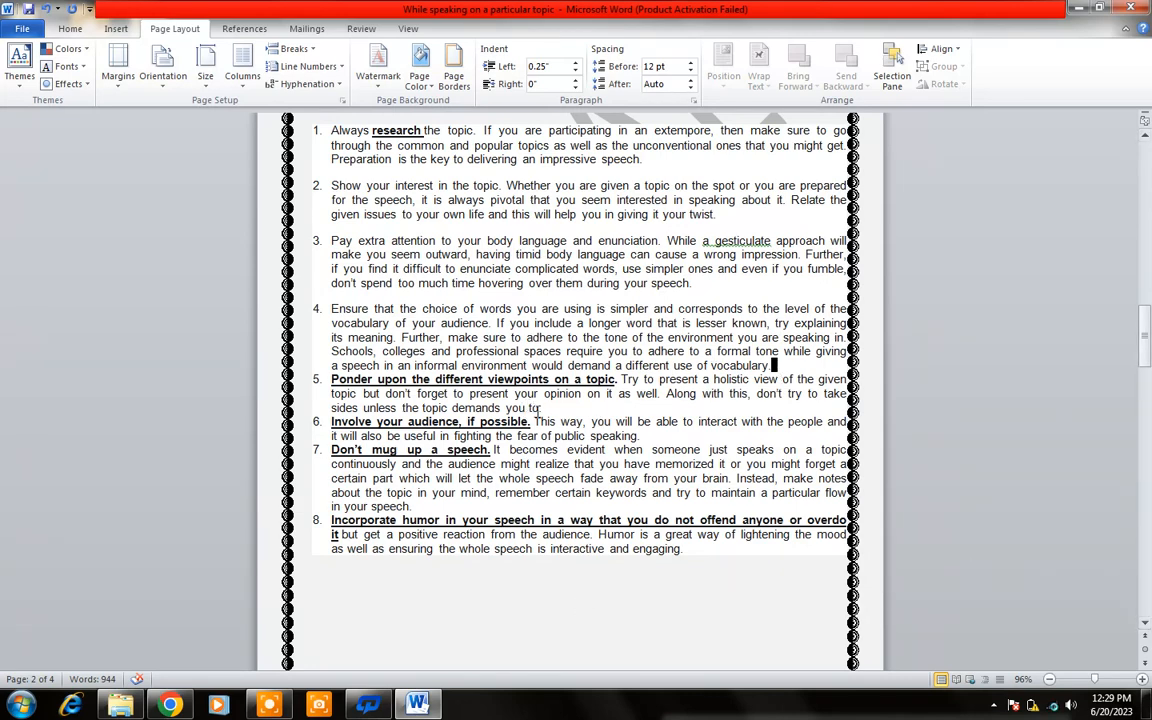
pyautogui.click(541, 408)
pyautogui.click(691, 62)
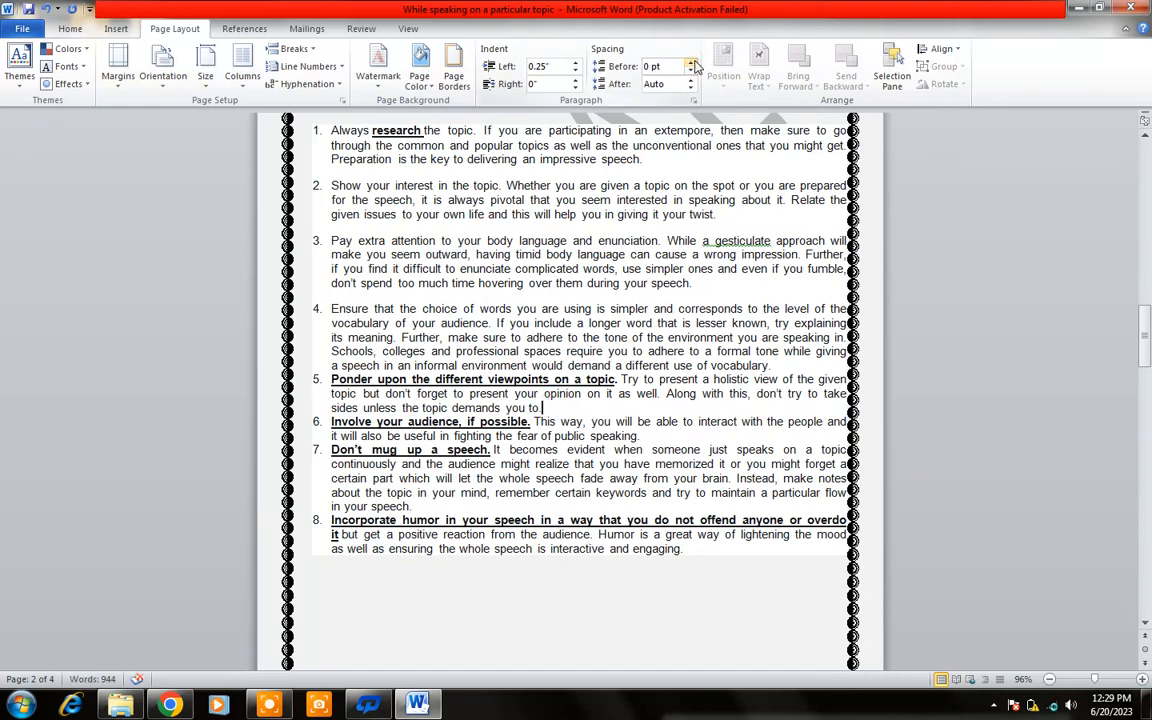
pyautogui.click(692, 62)
pyautogui.click(692, 62)
pyautogui.click(692, 62)
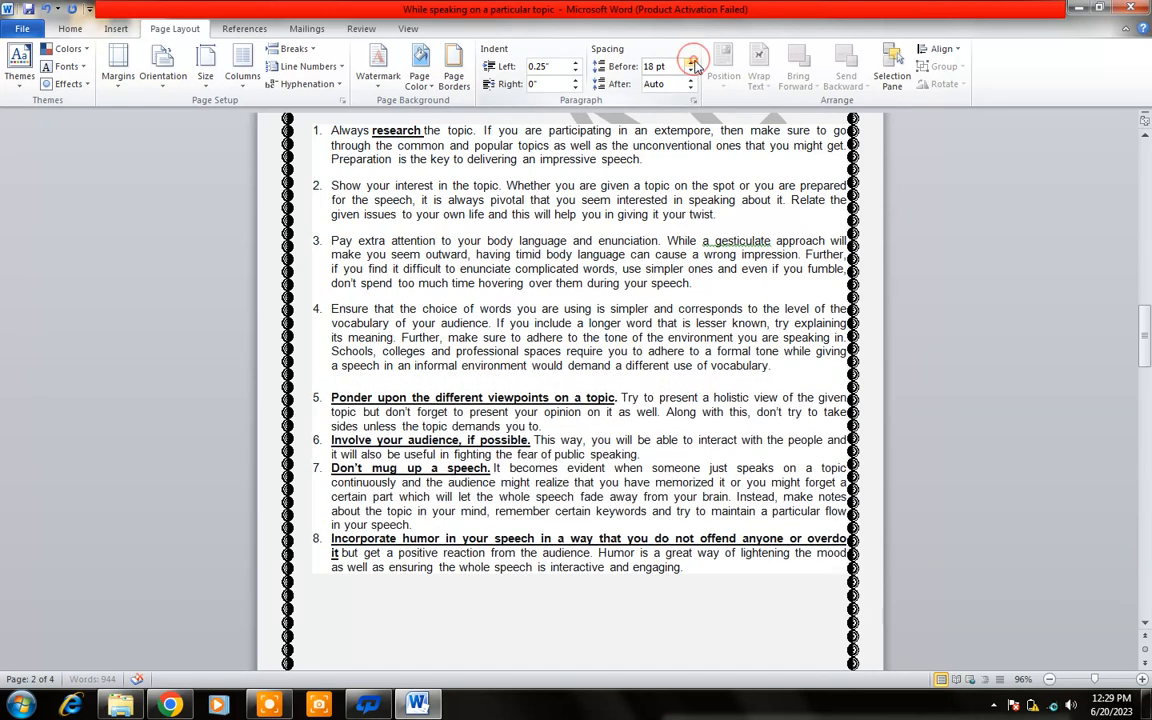
# - Set the spacing before numbered items 6 and 7 to 12 pt each
pyautogui.click(641, 455)
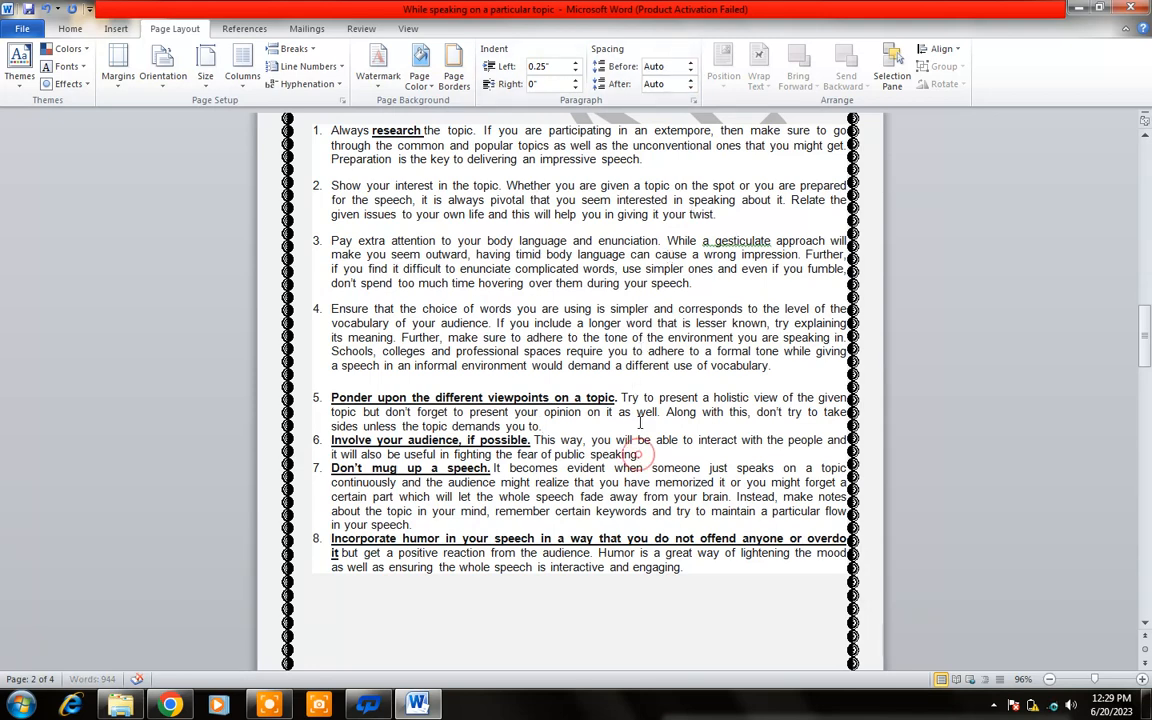
pyautogui.click(690, 63)
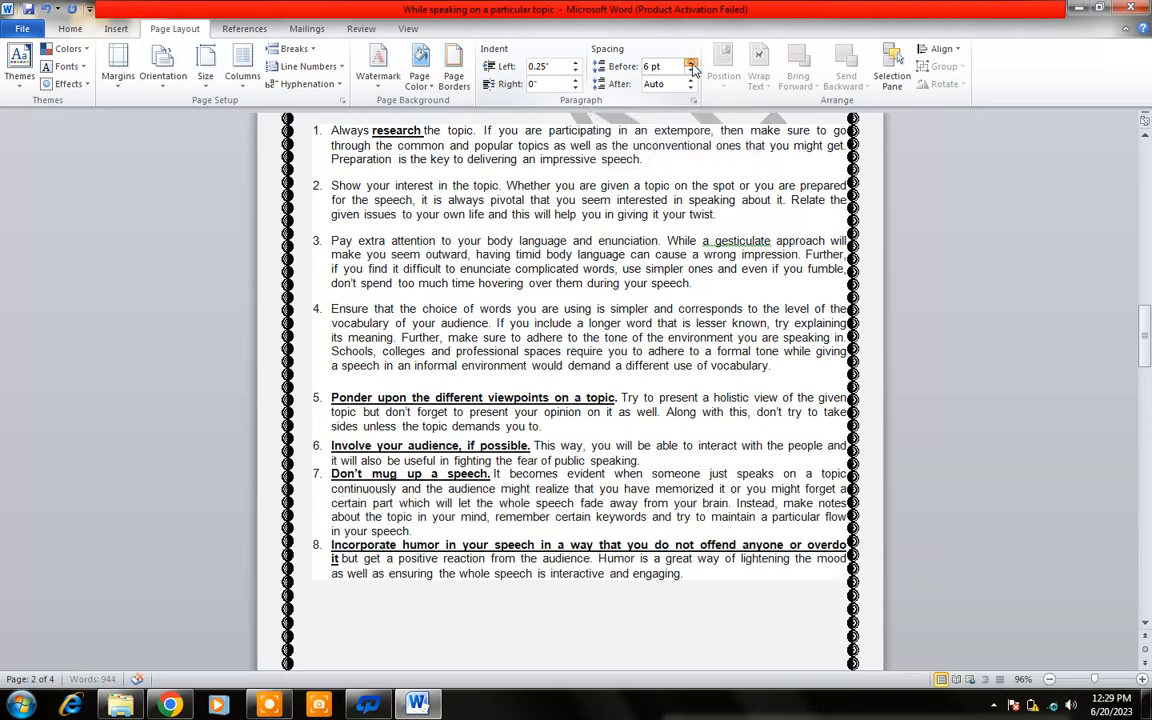
pyautogui.click(690, 63)
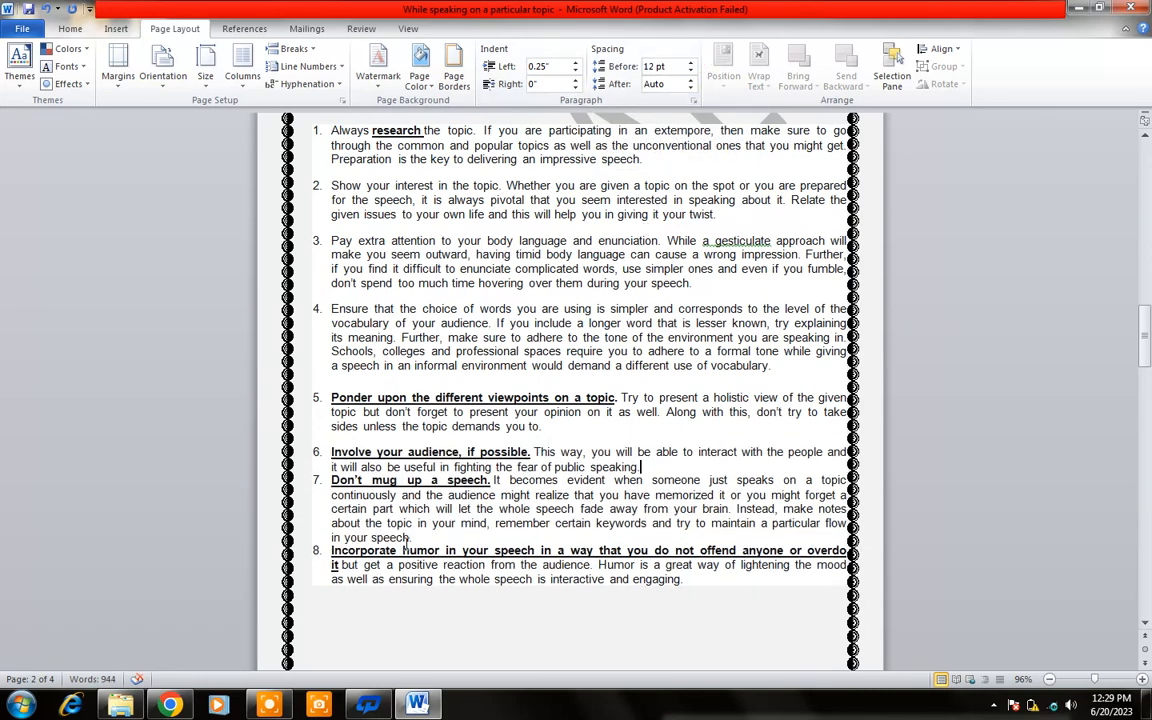
pyautogui.click(370, 484)
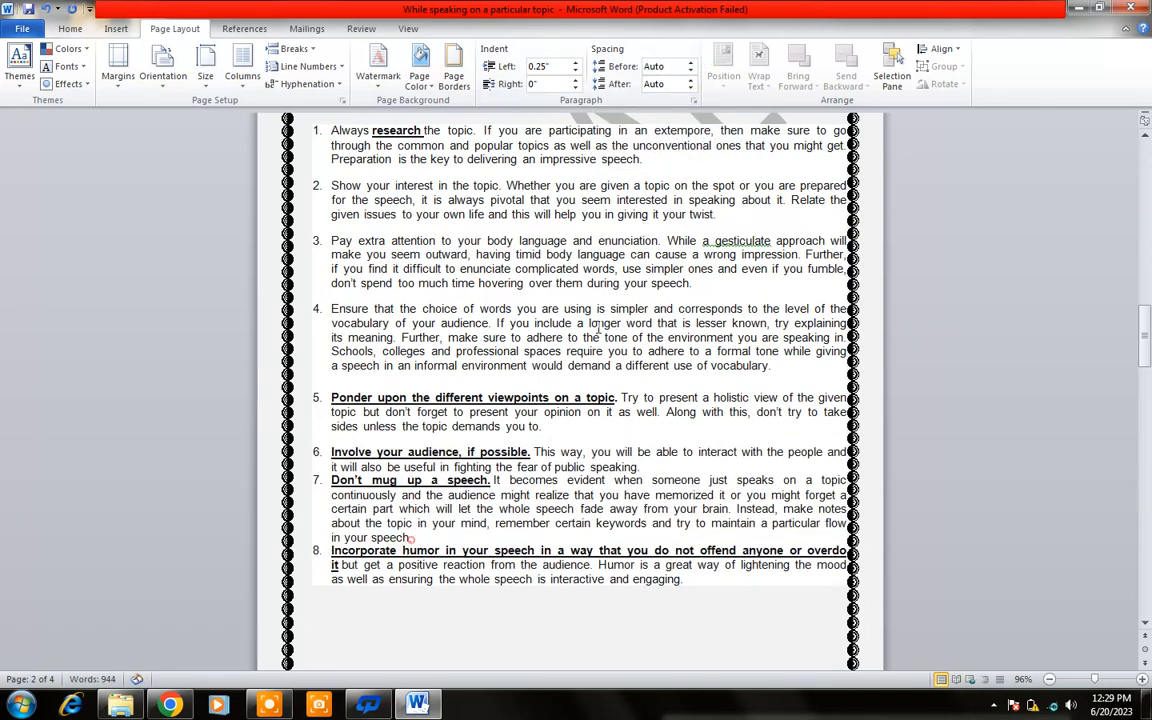
pyautogui.click(690, 62)
pyautogui.click(690, 62)
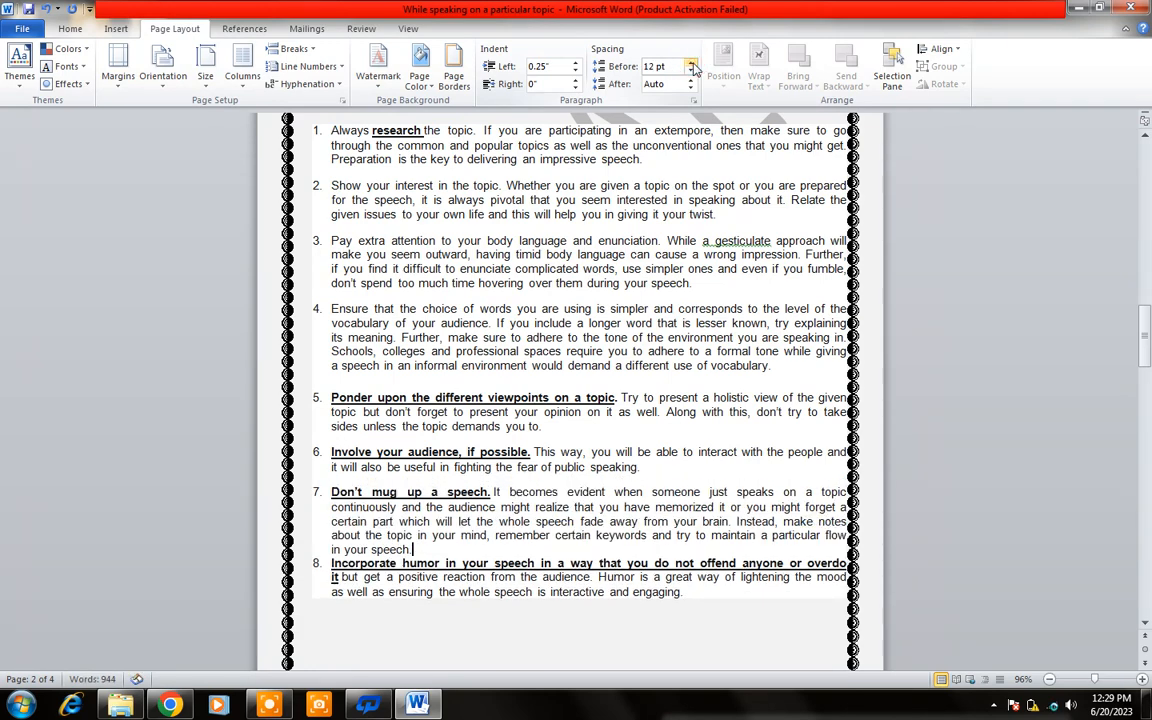
# - Set the spacing before numbered item 8 about humor to 12 pt
pyautogui.click(692, 592)
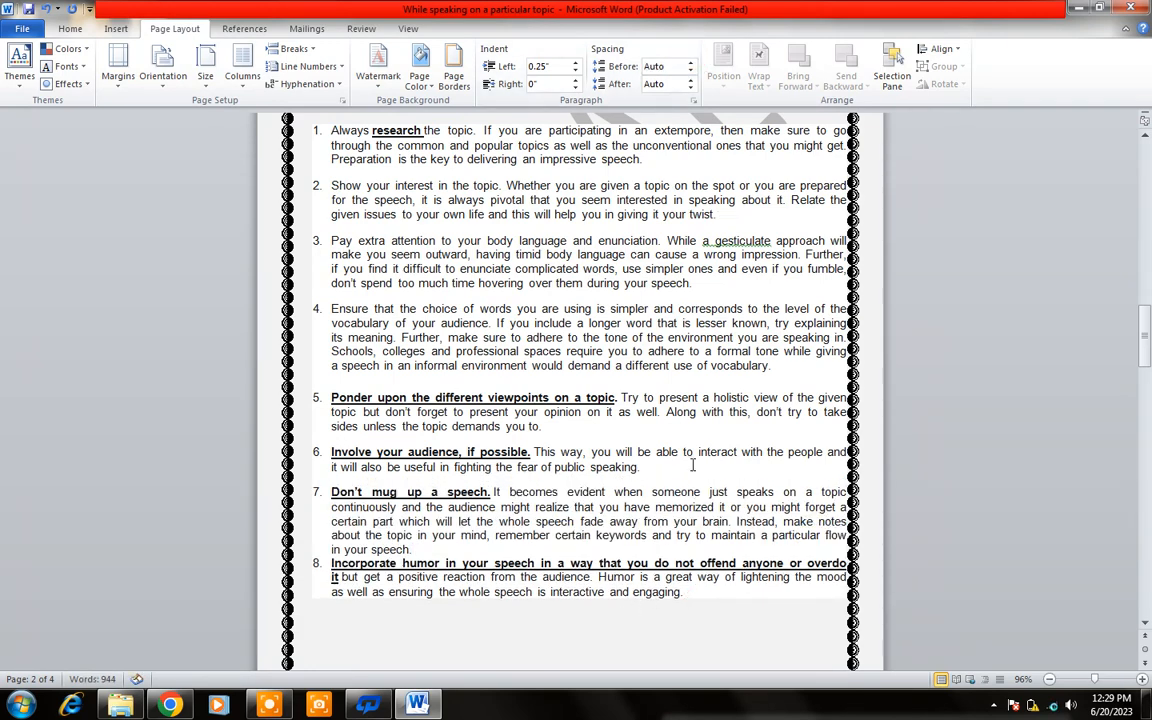
pyautogui.click(691, 62)
pyautogui.click(691, 62)
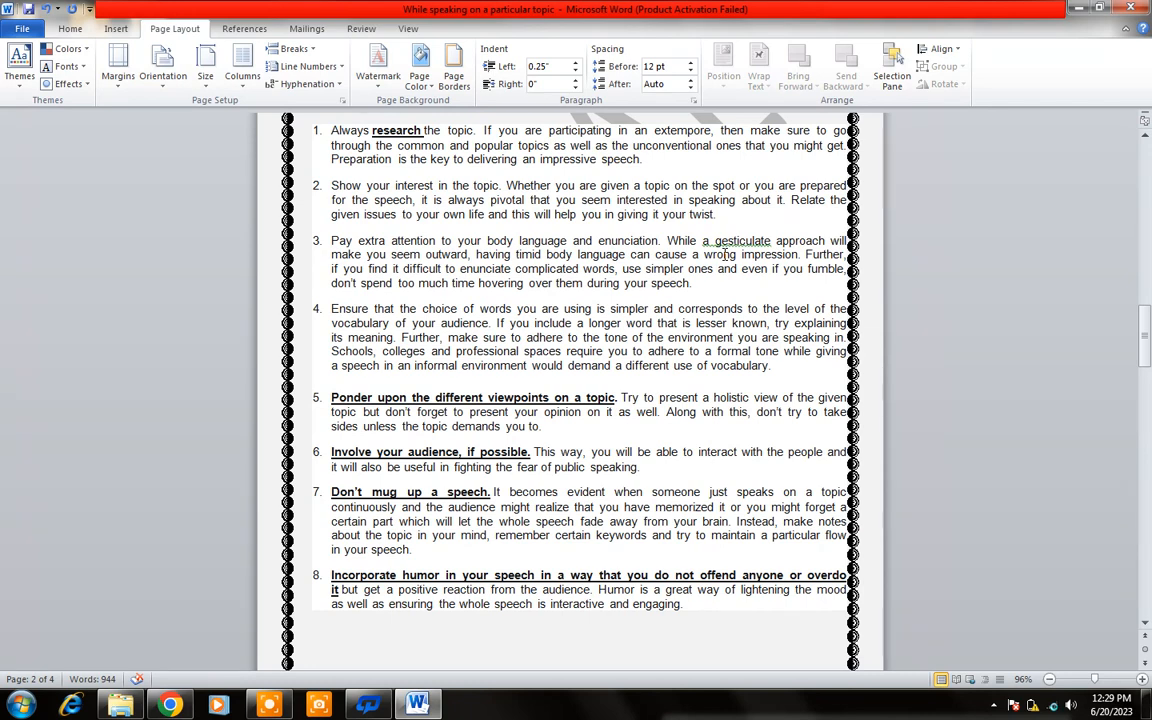
# - Set the spacing after numbered item 8 to 12 pt and the spacing after item 7 to 6 pt
pyautogui.click(692, 84)
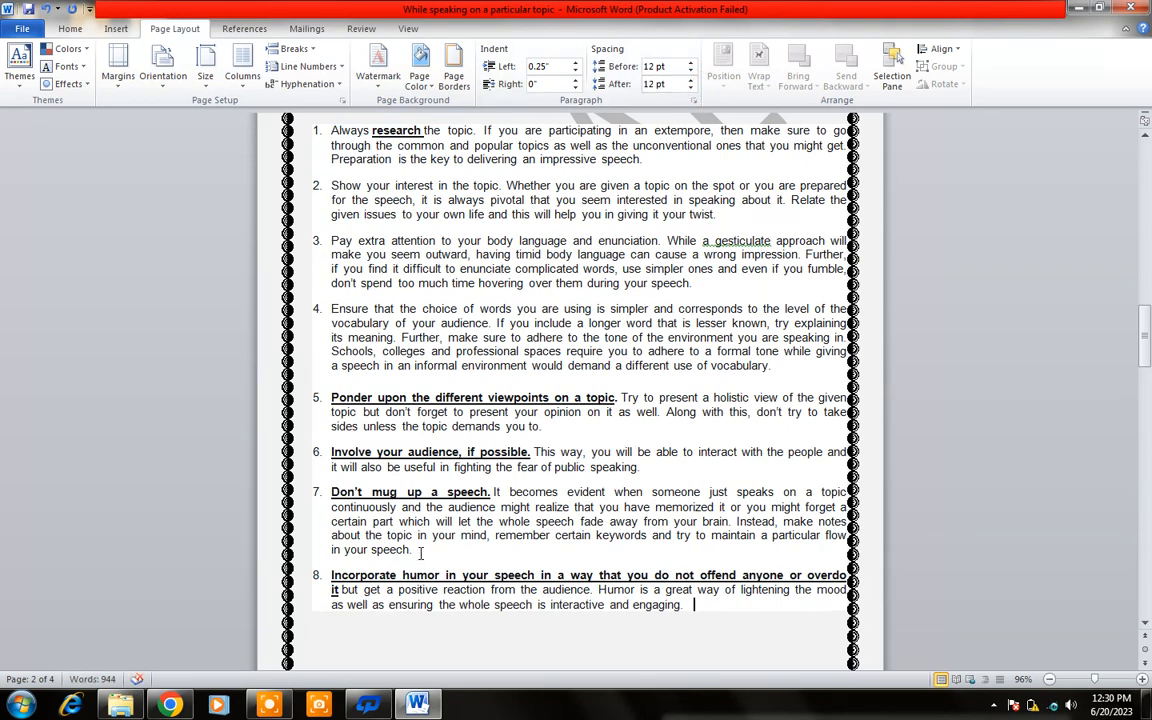
pyautogui.click(692, 88)
pyautogui.click(692, 86)
# - Look over the respaced numbered list and go to the blank third page of the document
pyautogui.moveTo(1146, 340); pyautogui.dragTo(1148, 305)
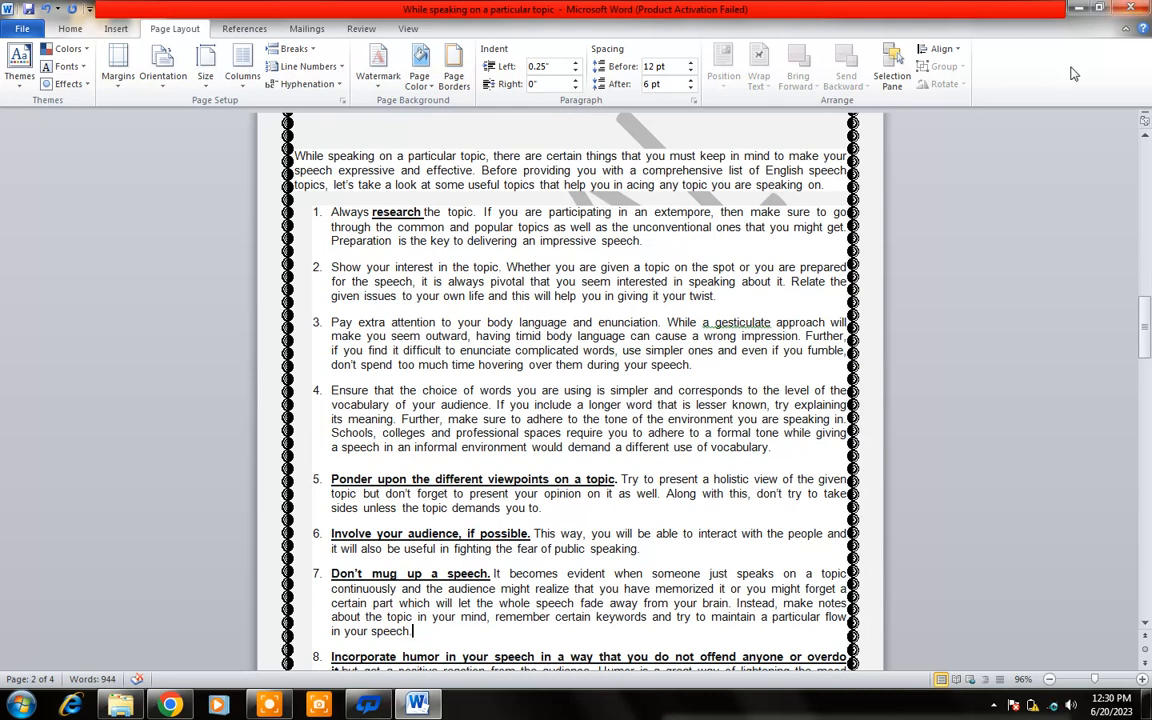
pyautogui.moveTo(1147, 313); pyautogui.dragTo(1144, 403)
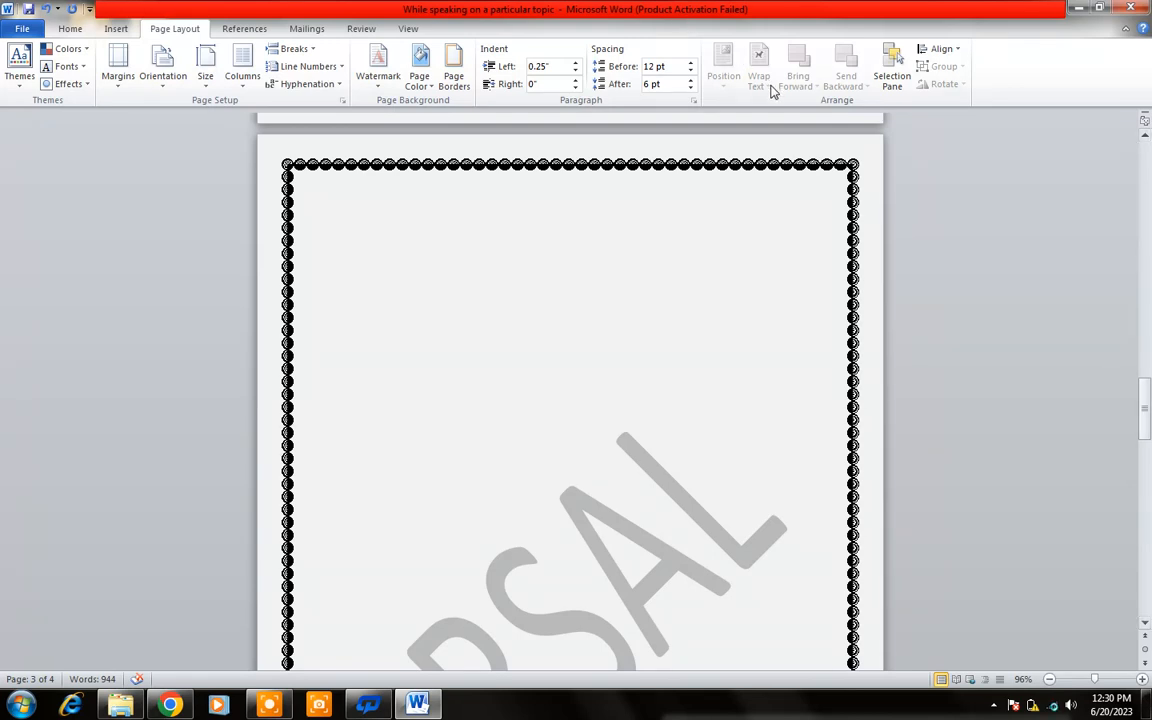